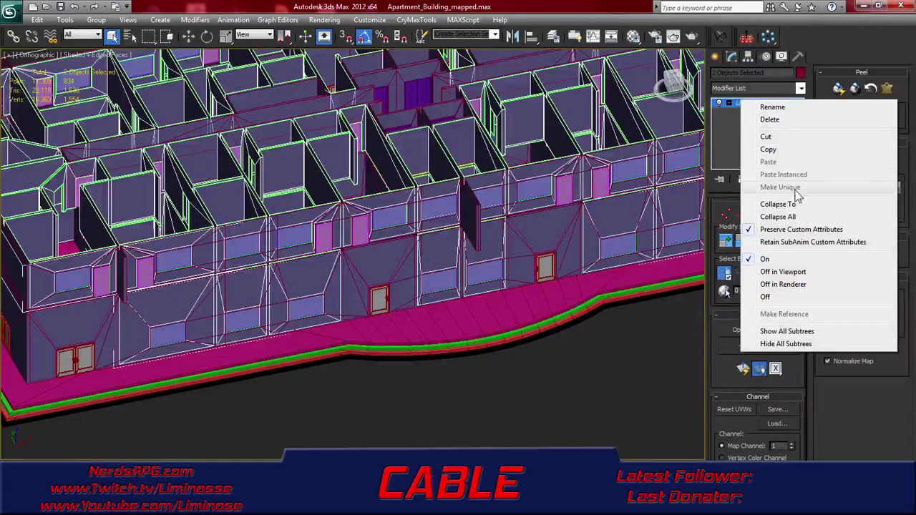
Collapse the Unwrap UVW modifier on the two selected objects, holding the scene first
{"action": "left_click", "coordinate": [792, 204]}
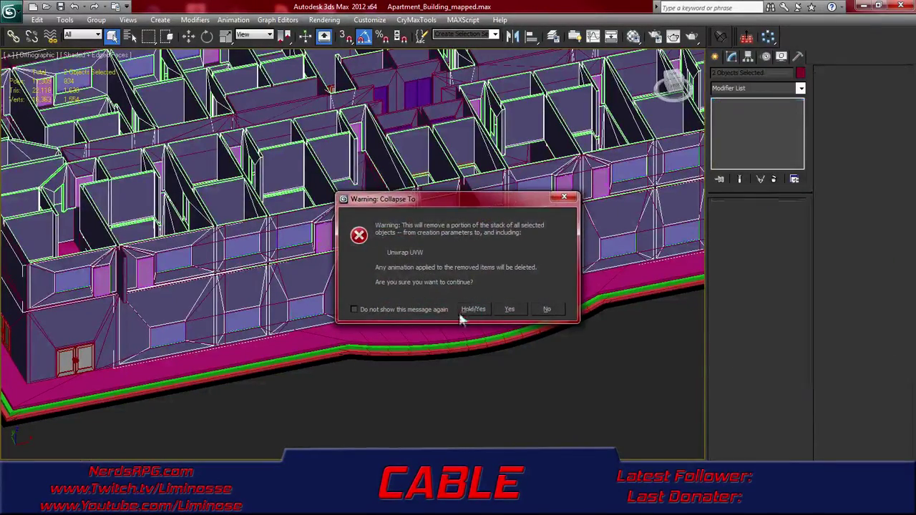
{"action": "left_click", "coordinate": [474, 310]}
Collapse the Symmetry modifier on the ground-floor window glass, holding the scene first
{"action": "left_click", "coordinate": [312, 307]}
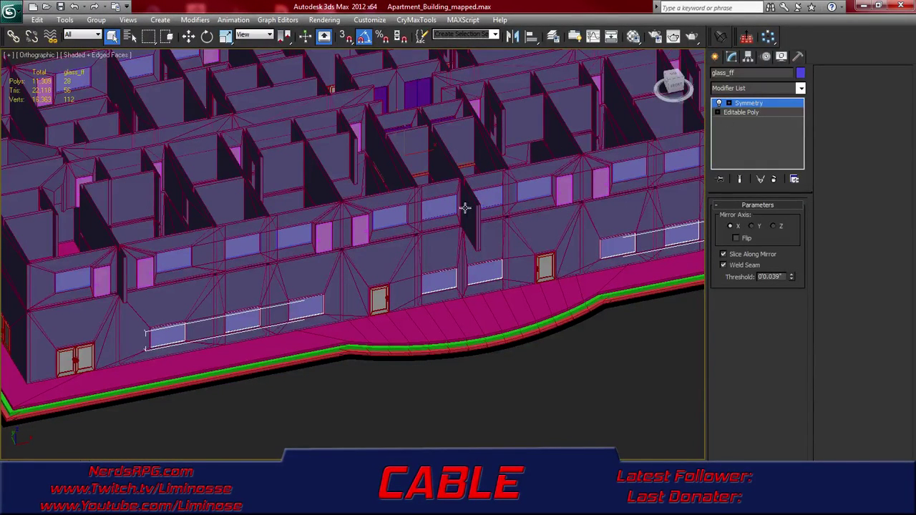
{"action": "middle_click_drag", "start_coordinate": [428, 263], "coordinate": [367, 271]}
{"action": "right_click", "coordinate": [746, 105]}
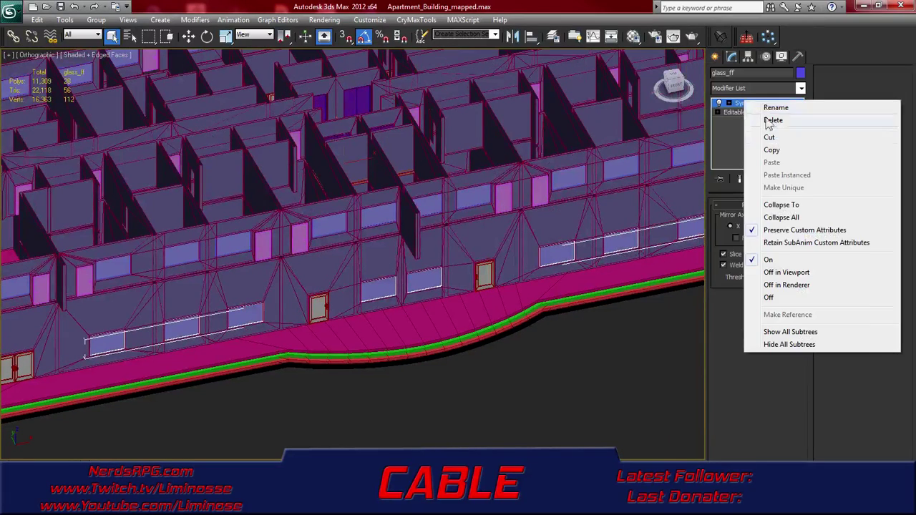
{"action": "left_click", "coordinate": [784, 205]}
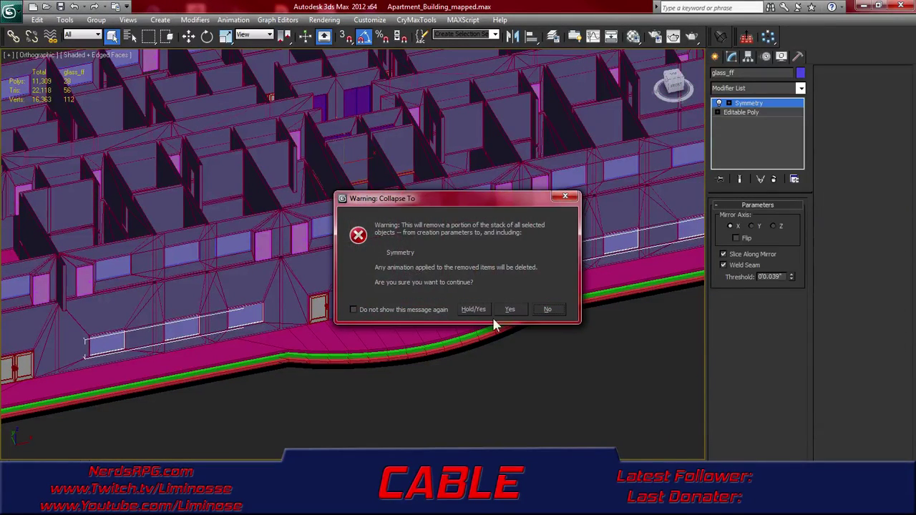
{"action": "left_click", "coordinate": [475, 308]}
Collapse the Symmetry modifier on the upper-floor window glass, holding the scene first
{"action": "left_click", "coordinate": [464, 198]}
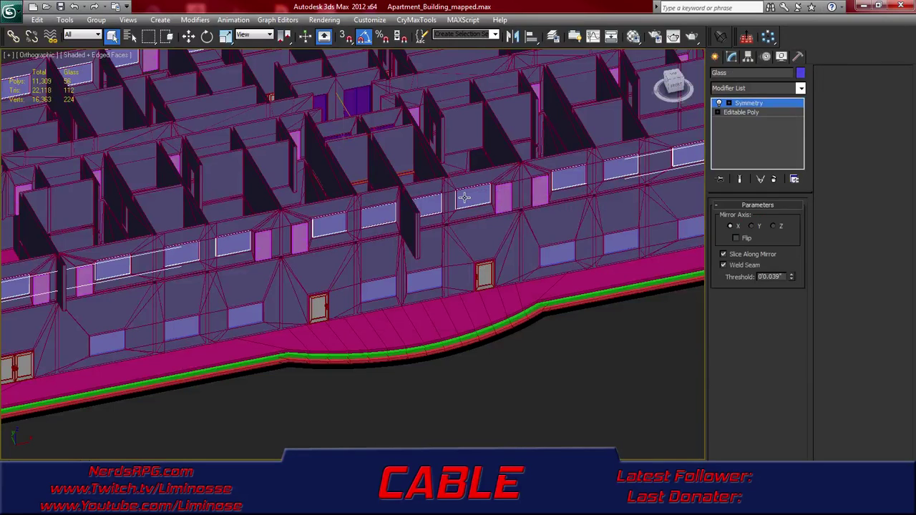
{"action": "right_click", "coordinate": [751, 104]}
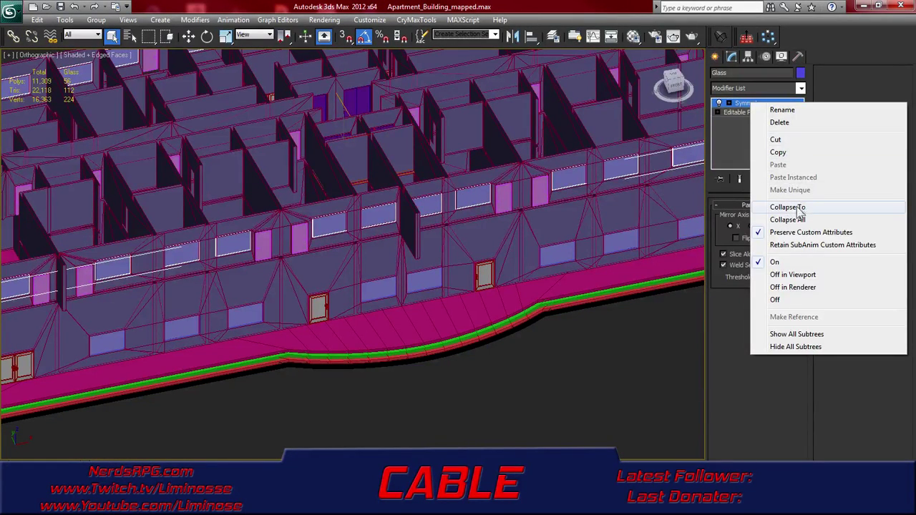
{"action": "left_click", "coordinate": [787, 207]}
{"action": "left_click", "coordinate": [470, 308]}
Check the modifier stacks of the entrance steps, the ground-floor exterior wall and the ground-floor glass
{"action": "left_click", "coordinate": [319, 309]}
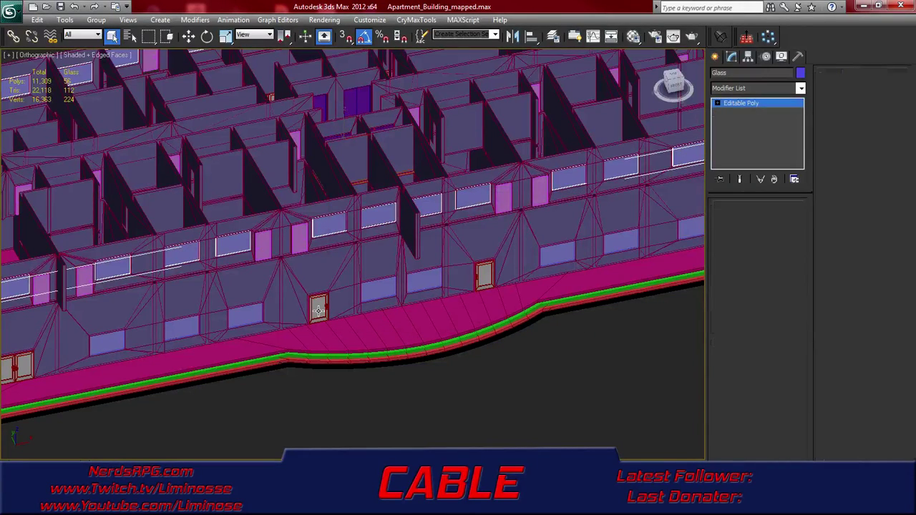
{"action": "left_click", "coordinate": [323, 320]}
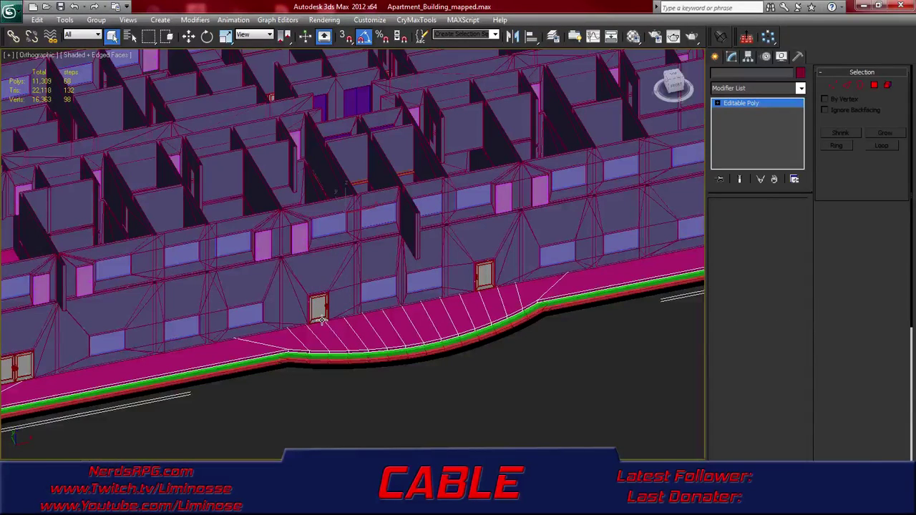
{"action": "left_click", "coordinate": [500, 244]}
{"action": "left_click", "coordinate": [372, 290]}
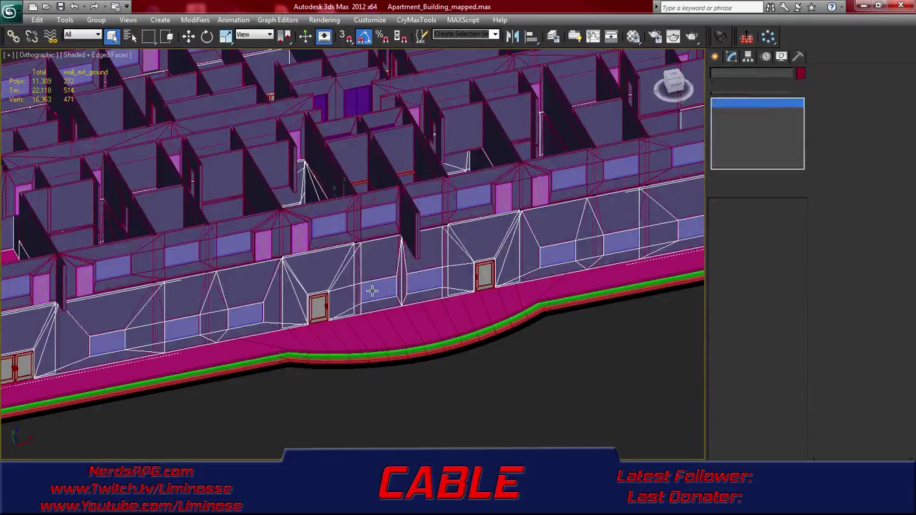
{"action": "left_click", "coordinate": [372, 290]}
{"action": "left_click", "coordinate": [766, 87]}
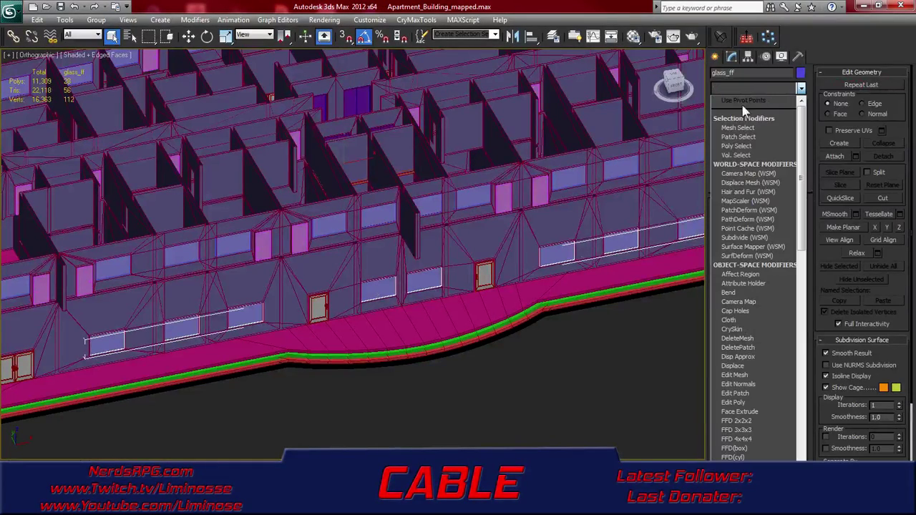
{"action": "left_click", "coordinate": [582, 229]}
Select the six objects forming the exterior, interior and elevator-area walls and hide them
{"action": "left_click", "coordinate": [545, 223]}
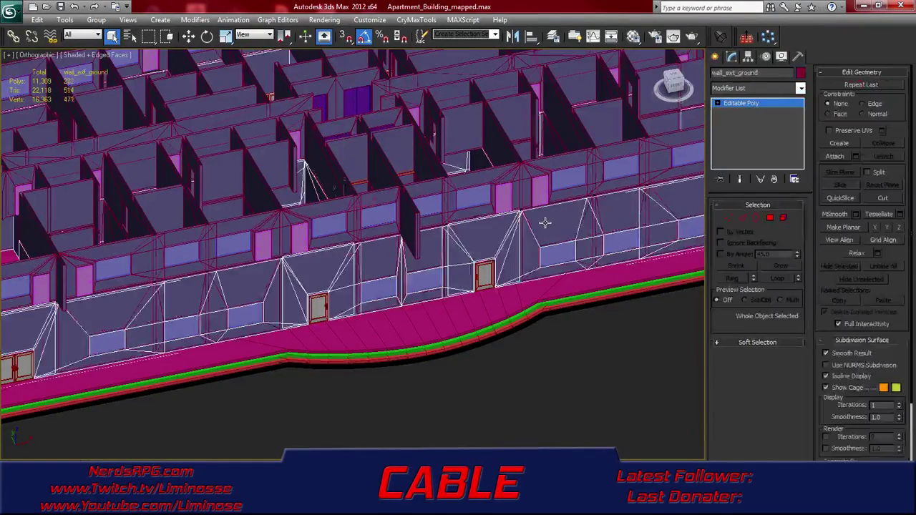
{"action": "left_click", "coordinate": [524, 181], "text": "ctrl"}
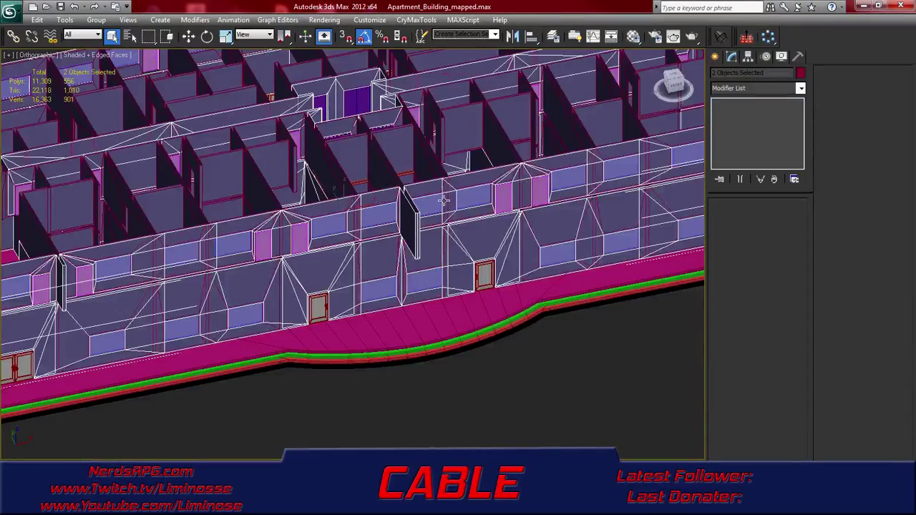
{"action": "middle_click_drag", "start_coordinate": [444, 201], "coordinate": [442, 247], "text": "alt"}
{"action": "left_click", "coordinate": [444, 217], "text": "ctrl"}
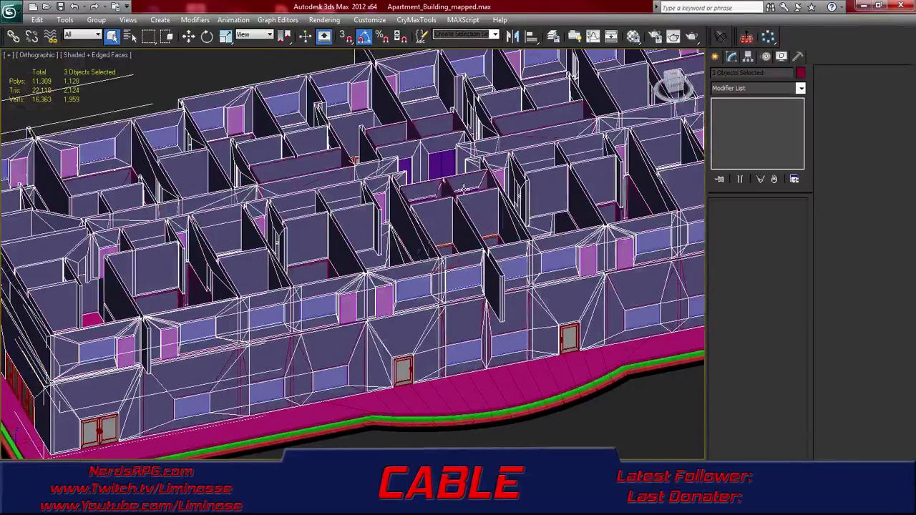
{"action": "left_click", "coordinate": [464, 188], "text": "ctrl"}
{"action": "middle_click_drag", "start_coordinate": [464, 224], "coordinate": [453, 262], "text": "alt"}
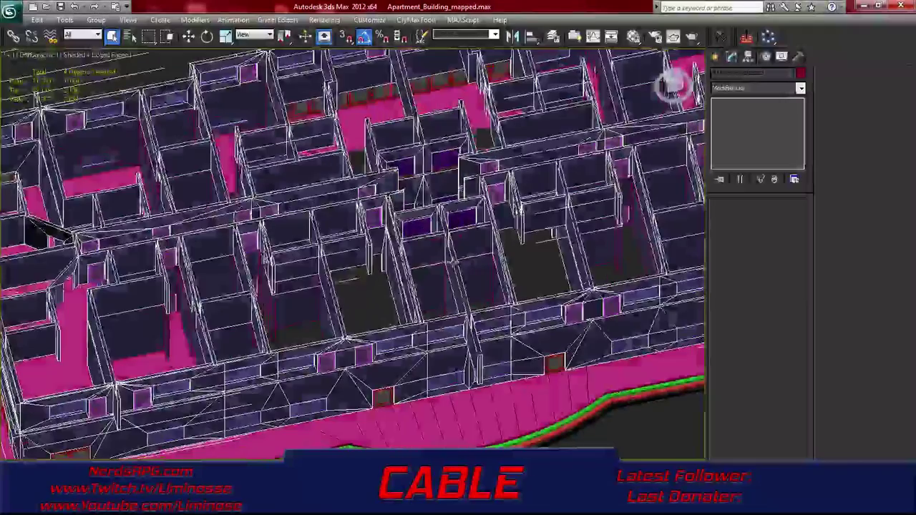
{"action": "left_click", "coordinate": [417, 231], "text": "ctrl"}
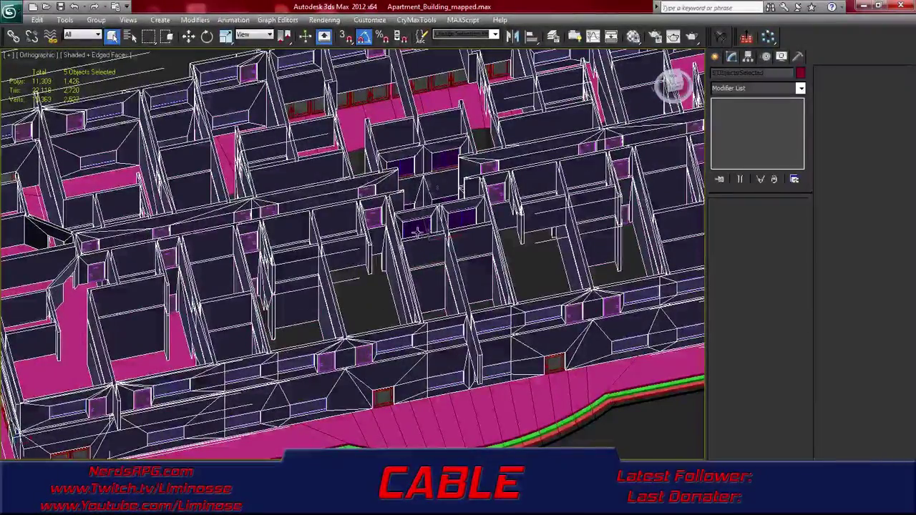
{"action": "mouse_move", "coordinate": [422, 223]}
{"action": "middle_mouse_down", "text": "alt"}
{"action": "mouse_move", "coordinate": [426, 230]}
{"action": "mouse_move", "coordinate": [426, 221]}
{"action": "middle_mouse_up", "text": "alt"}
{"action": "left_click", "coordinate": [404, 148], "text": "ctrl"}
{"action": "right_click", "coordinate": [401, 144]}
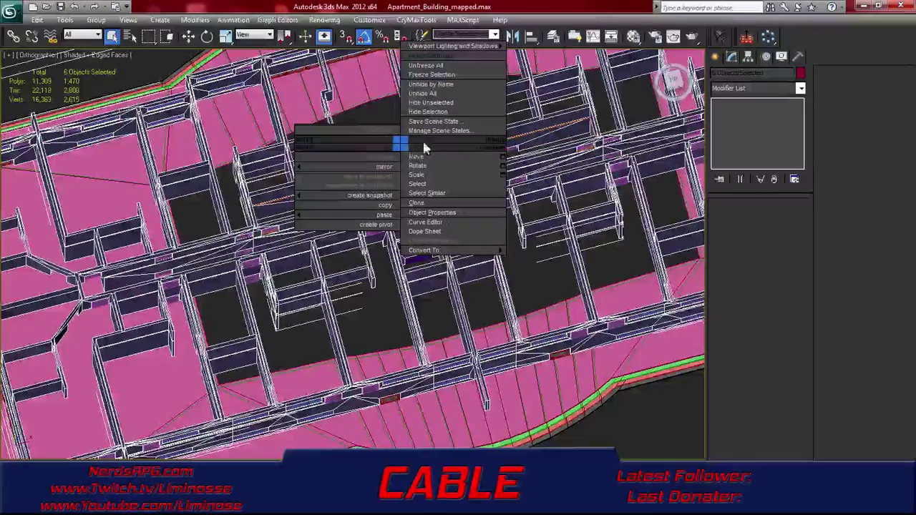
{"action": "left_click", "coordinate": [428, 112]}
Add an Unwrap UVW modifier to the ground-floor window glass
{"action": "middle_click_drag", "start_coordinate": [496, 255], "coordinate": [494, 222], "text": "alt"}
{"action": "left_click", "coordinate": [478, 247]}
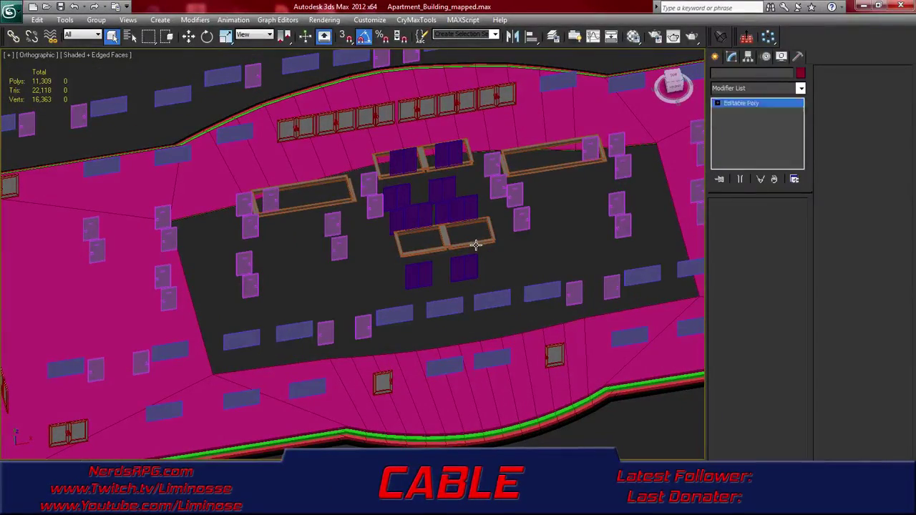
{"action": "middle_click_drag", "start_coordinate": [474, 241], "coordinate": [415, 311], "text": "alt"}
{"action": "left_click", "coordinate": [404, 307]}
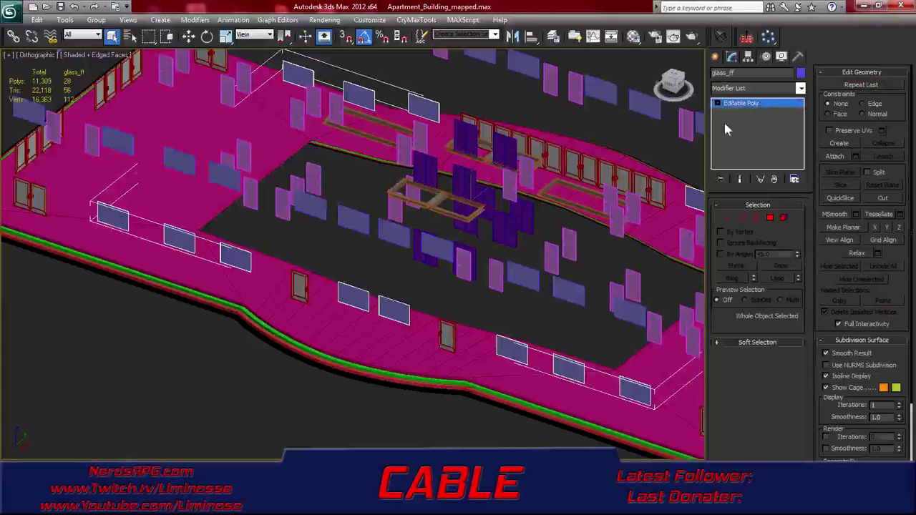
{"action": "left_click", "coordinate": [755, 87]}
{"action": "key", "text": "u"}
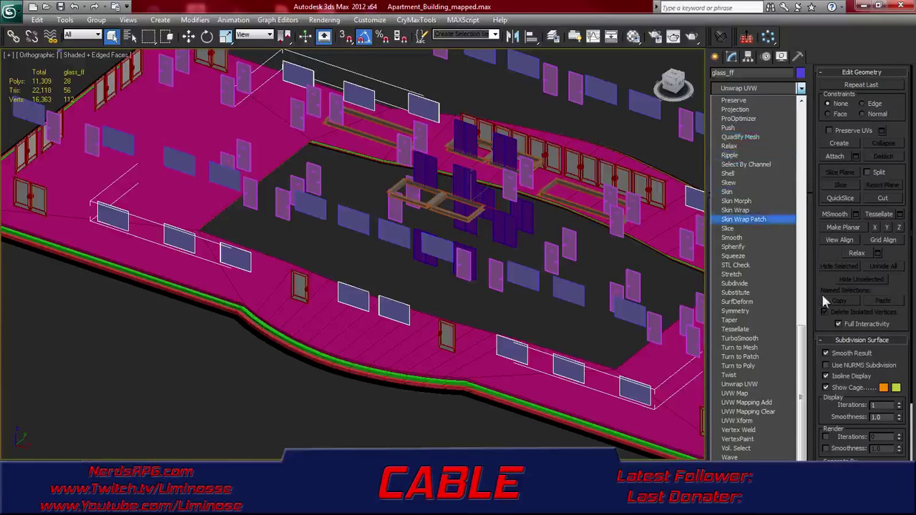
{"action": "left_click", "coordinate": [768, 386]}
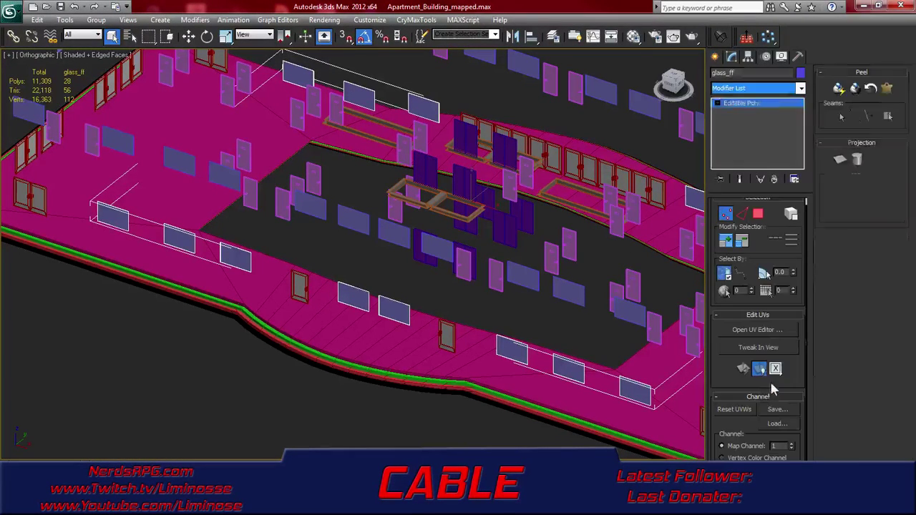
Examine the ground-floor glass's UV layout against the checker pattern in the UV Editor, and close the editor
{"action": "left_click", "coordinate": [772, 329]}
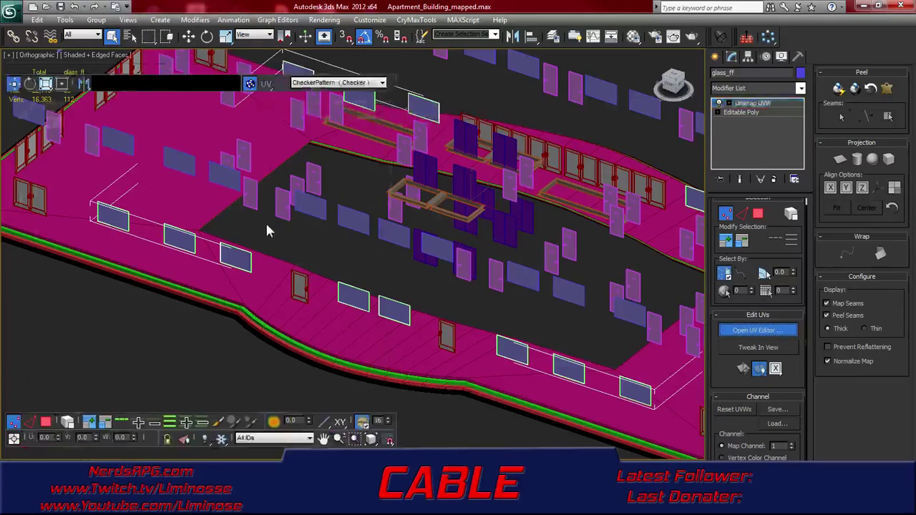
{"action": "scroll", "coordinate": [156, 221], "scroll_direction": "down", "scroll_amount": 2}
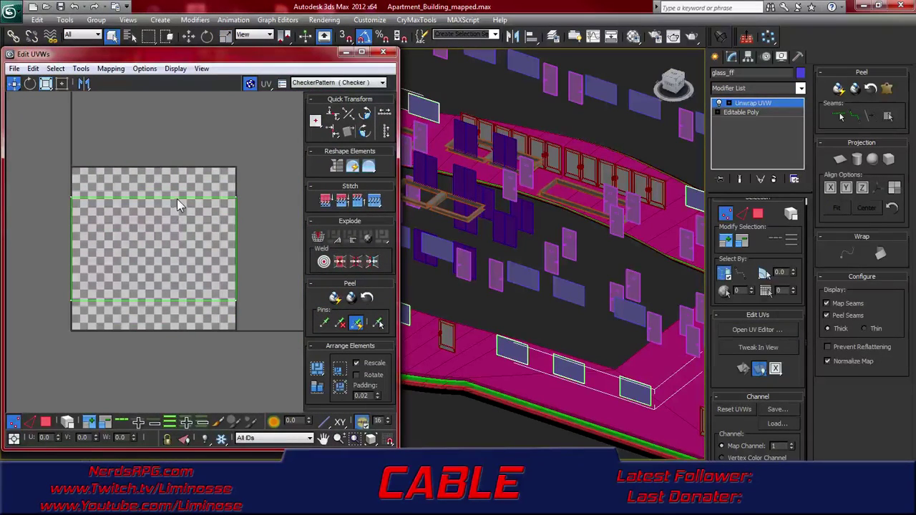
{"action": "scroll", "coordinate": [177, 199], "scroll_direction": "up", "scroll_amount": 1}
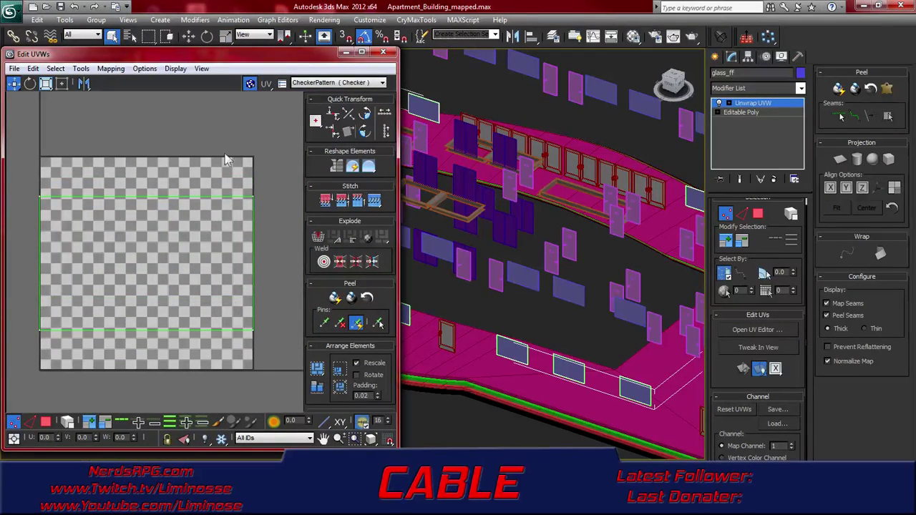
{"action": "left_click", "coordinate": [384, 54]}
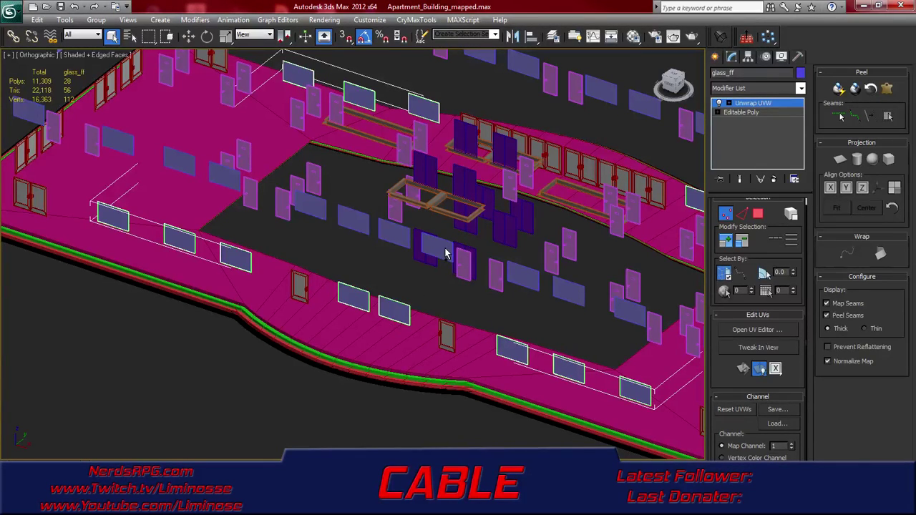
Collapse the Unwrap UVW modifier on the ground-floor glass, holding the scene first
{"action": "right_click", "coordinate": [751, 105]}
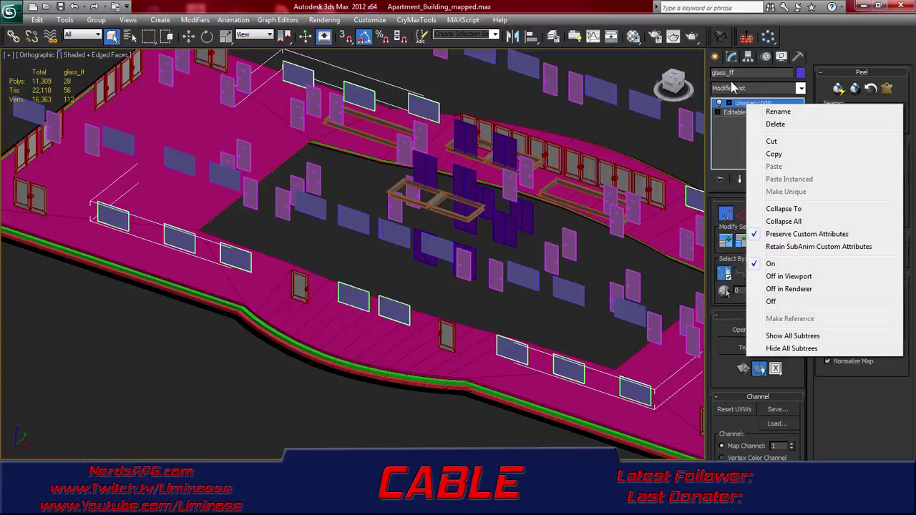
{"action": "left_click", "coordinate": [783, 208]}
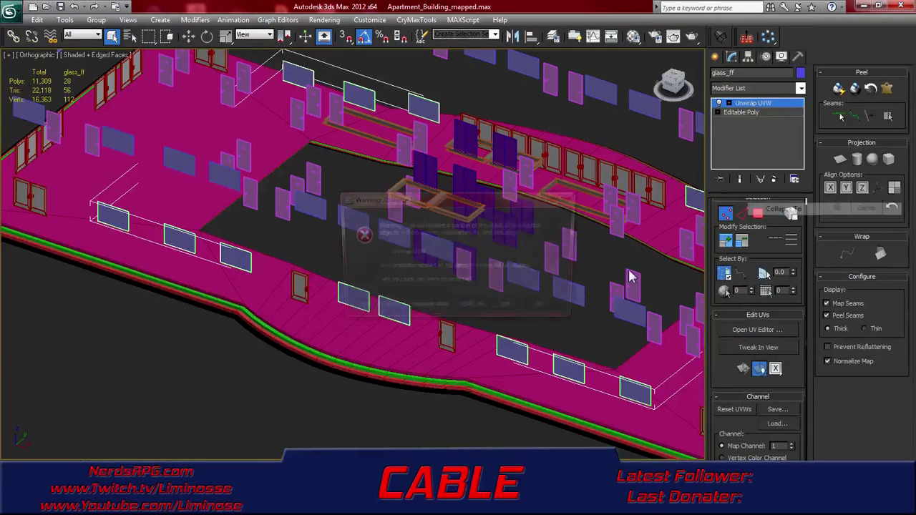
{"action": "left_click", "coordinate": [473, 311]}
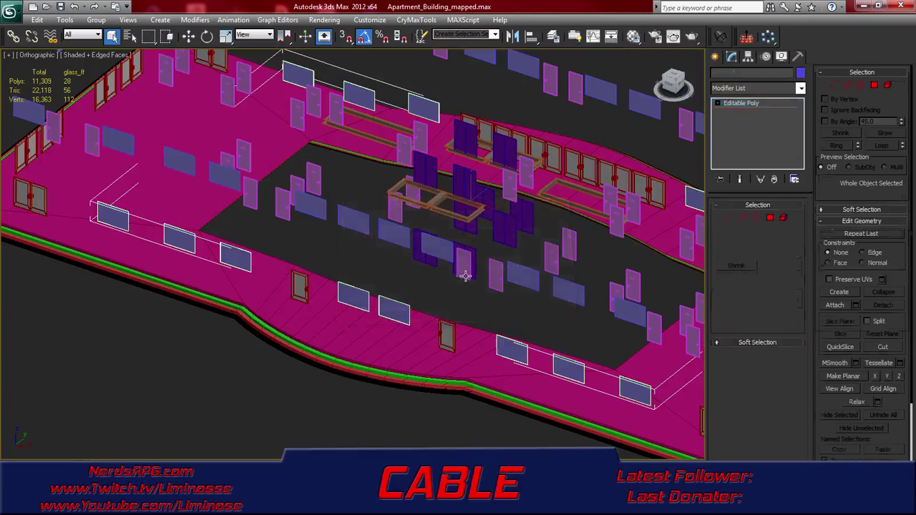
Rename the upper-floor window glass as Glass_2plus and hide it
{"action": "left_click", "coordinate": [437, 247]}
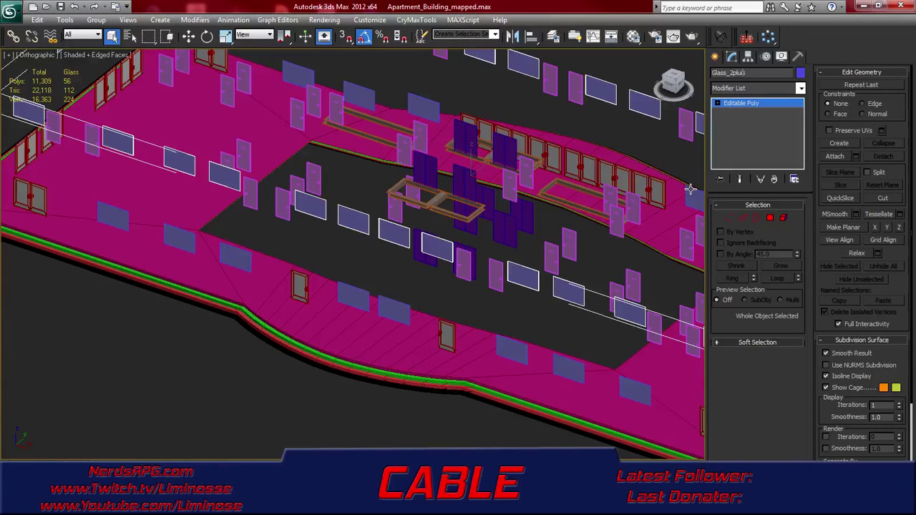
{"action": "right_click", "coordinate": [387, 234]}
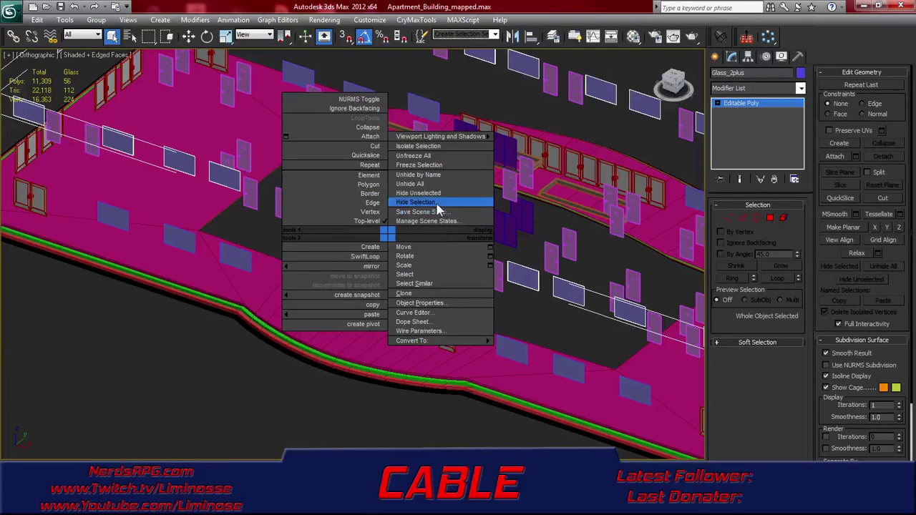
{"action": "left_click", "coordinate": [416, 202]}
Select the ground-floor window glass and hide it
{"action": "left_click", "coordinate": [390, 305]}
{"action": "right_click", "coordinate": [390, 305]}
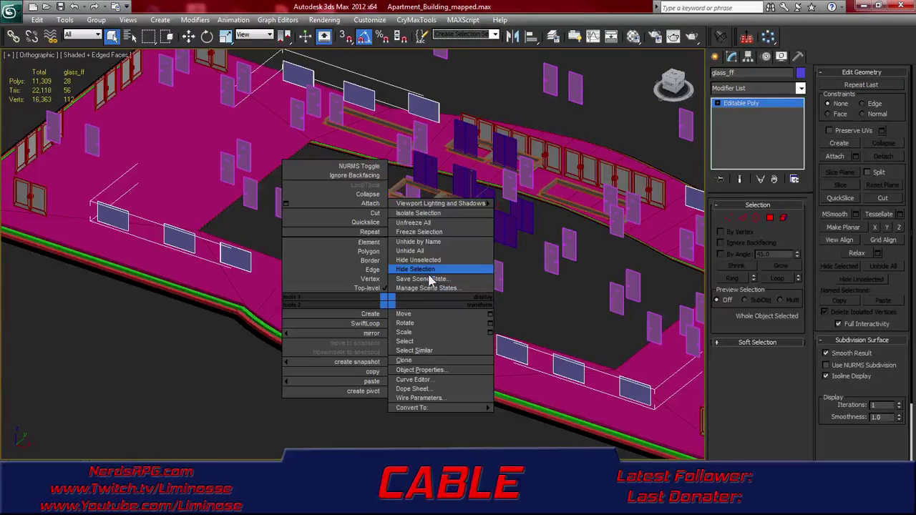
{"action": "left_click", "coordinate": [433, 273]}
Examine the left and right elevator door panels and the stair door door_stair004 from several angles
{"action": "left_click", "coordinate": [432, 256]}
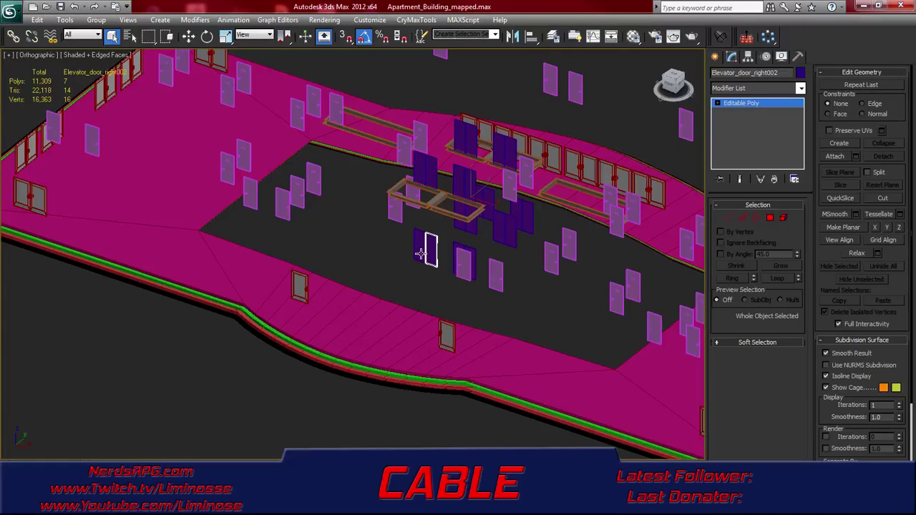
{"action": "left_click", "coordinate": [419, 250]}
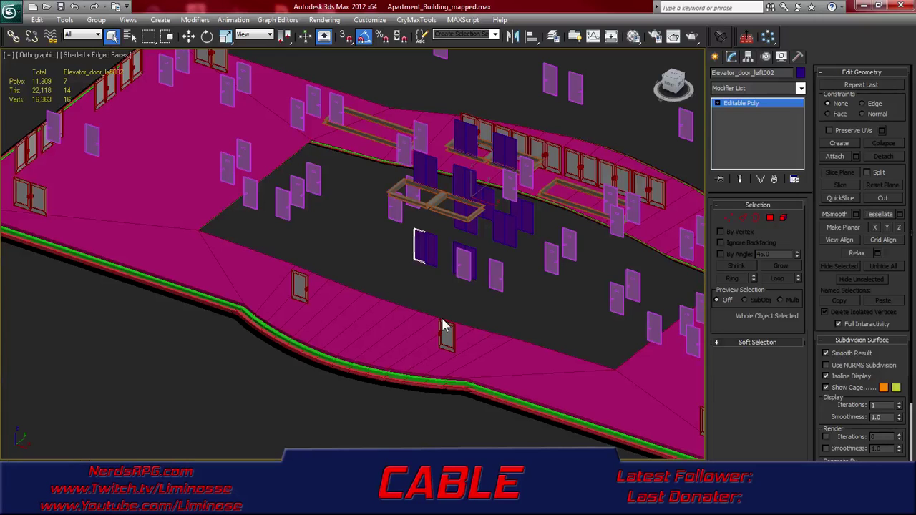
{"action": "left_click", "coordinate": [500, 270]}
{"action": "left_click", "coordinate": [555, 261]}
{"action": "middle_click_drag", "start_coordinate": [558, 300], "coordinate": [416, 301], "text": "alt"}
{"action": "middle_click_drag", "start_coordinate": [512, 263], "coordinate": [329, 296]}
{"action": "scroll", "coordinate": [329, 297], "scroll_direction": "up", "scroll_amount": 5}
{"action": "middle_click_drag", "start_coordinate": [398, 352], "coordinate": [339, 365], "text": "alt"}
{"action": "scroll", "coordinate": [501, 347], "scroll_direction": "down", "scroll_amount": 10}
{"action": "scroll", "coordinate": [380, 344], "scroll_direction": "up", "scroll_amount": 5}
{"action": "scroll", "coordinate": [412, 338], "scroll_direction": "up", "scroll_amount": 4}
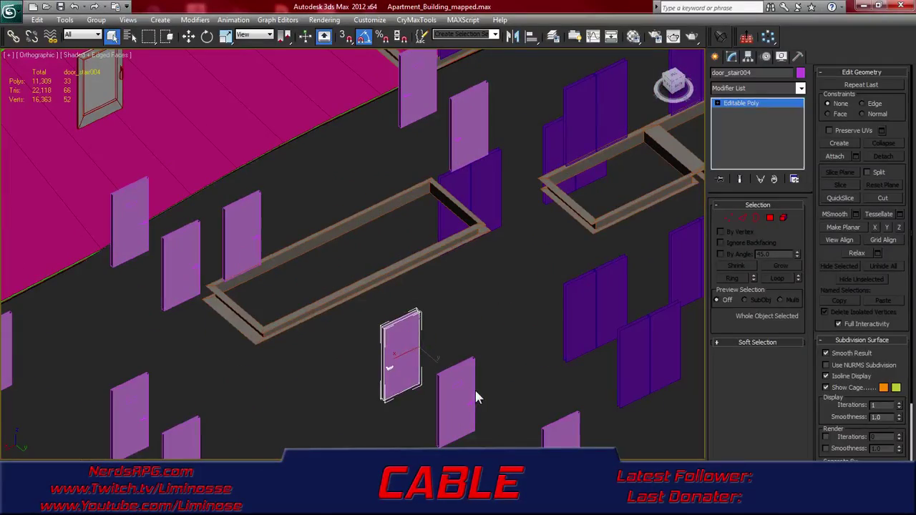
Examine the stair door door_stair003 up close, including its small window and handle, from both sides
{"action": "left_click", "coordinate": [450, 395]}
{"action": "middle_click_drag", "start_coordinate": [450, 400], "coordinate": [252, 341], "text": "alt"}
{"action": "scroll", "coordinate": [405, 392], "scroll_direction": "down", "scroll_amount": 5}
{"action": "scroll", "coordinate": [343, 290], "scroll_direction": "up", "scroll_amount": 10}
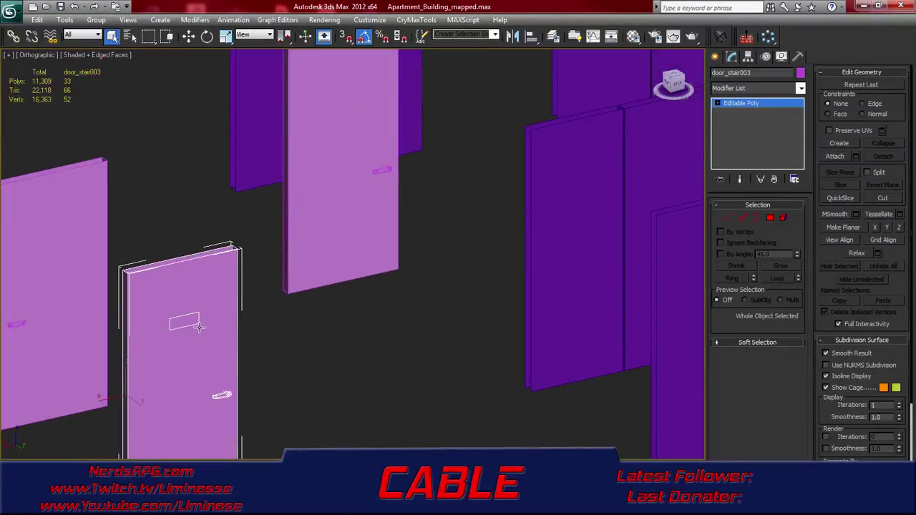
{"action": "scroll", "coordinate": [199, 327], "scroll_direction": "down", "scroll_amount": 8}
{"action": "middle_click_drag", "start_coordinate": [198, 327], "coordinate": [342, 319], "text": "alt"}
{"action": "scroll", "coordinate": [269, 309], "scroll_direction": "up", "scroll_amount": 8}
{"action": "middle_click_drag", "start_coordinate": [269, 309], "coordinate": [450, 260]}
{"action": "scroll", "coordinate": [301, 337], "scroll_direction": "down", "scroll_amount": 6}
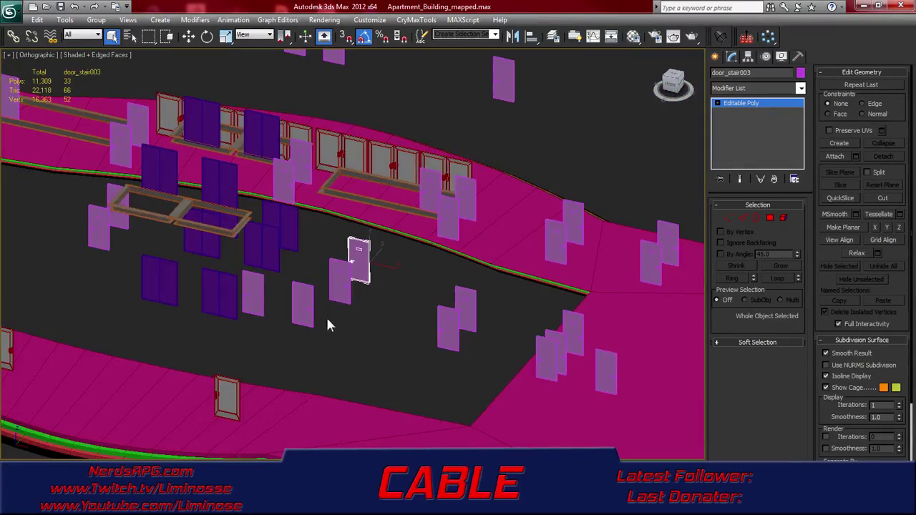
Attach the three other step levels around the building's base to the object named steps
{"action": "scroll", "coordinate": [327, 318], "scroll_direction": "up", "scroll_amount": 3}
{"action": "middle_click_drag", "start_coordinate": [325, 336], "coordinate": [323, 348], "text": "alt"}
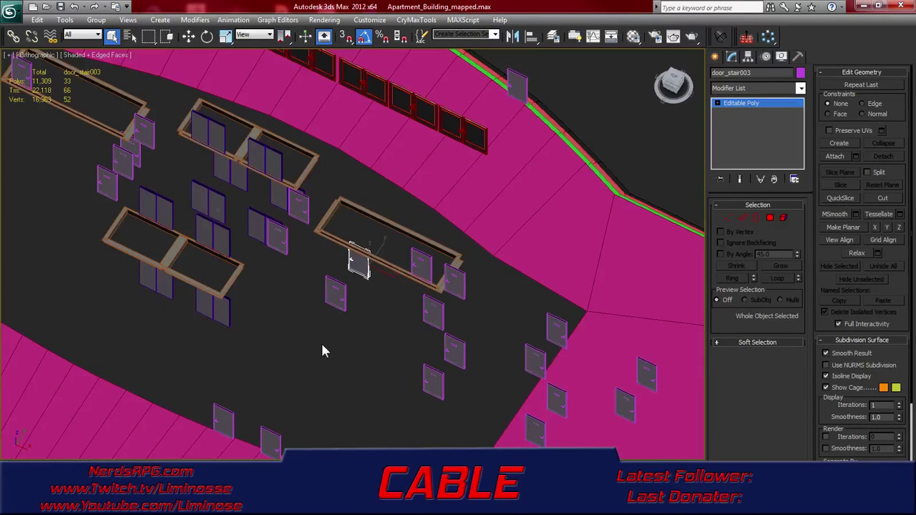
{"action": "scroll", "coordinate": [322, 349], "scroll_direction": "down", "scroll_amount": 5}
{"action": "middle_click_drag", "start_coordinate": [321, 342], "coordinate": [394, 313], "text": "alt"}
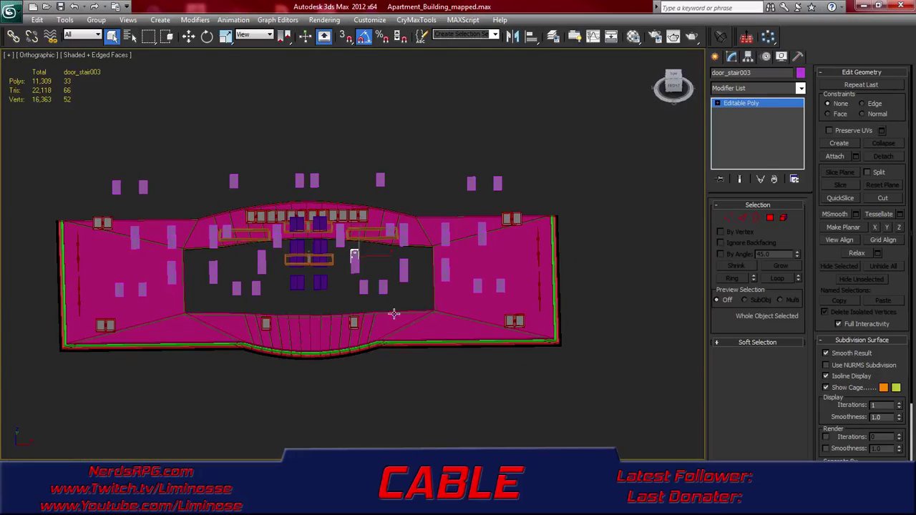
{"action": "left_click", "coordinate": [461, 340]}
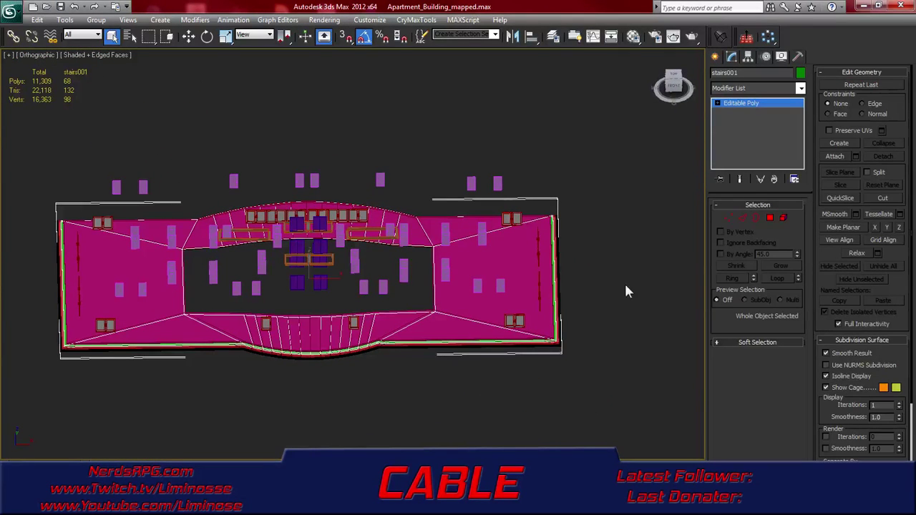
{"action": "middle_click_drag", "start_coordinate": [464, 333], "coordinate": [434, 337]}
{"action": "scroll", "coordinate": [434, 337], "scroll_direction": "up", "scroll_amount": 5}
{"action": "left_click", "coordinate": [498, 370]}
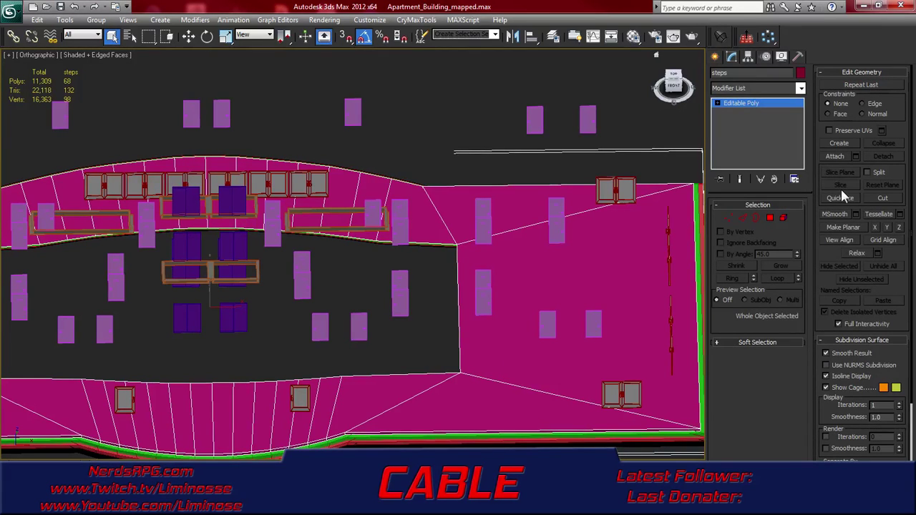
{"action": "left_click", "coordinate": [837, 156]}
{"action": "middle_click_drag", "start_coordinate": [460, 430], "coordinate": [439, 324]}
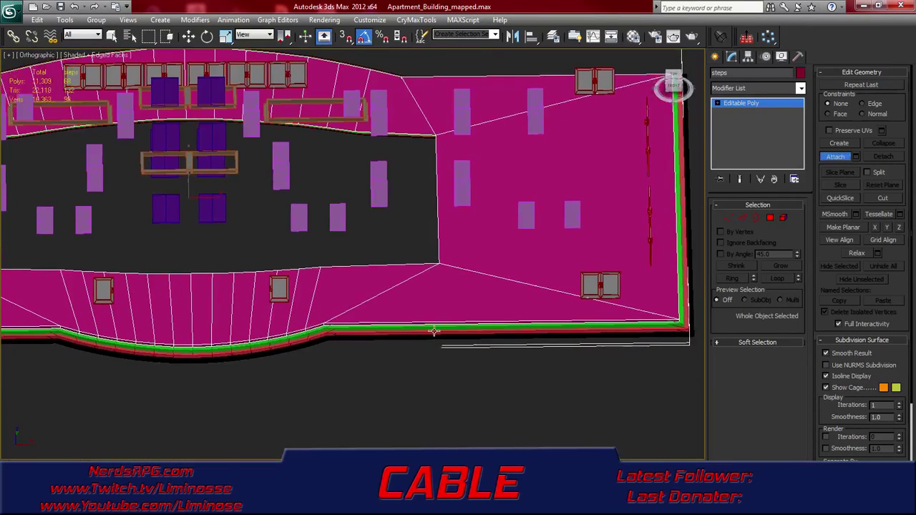
{"action": "scroll", "coordinate": [437, 324], "scroll_direction": "up", "scroll_amount": 5}
{"action": "left_click", "coordinate": [313, 401]}
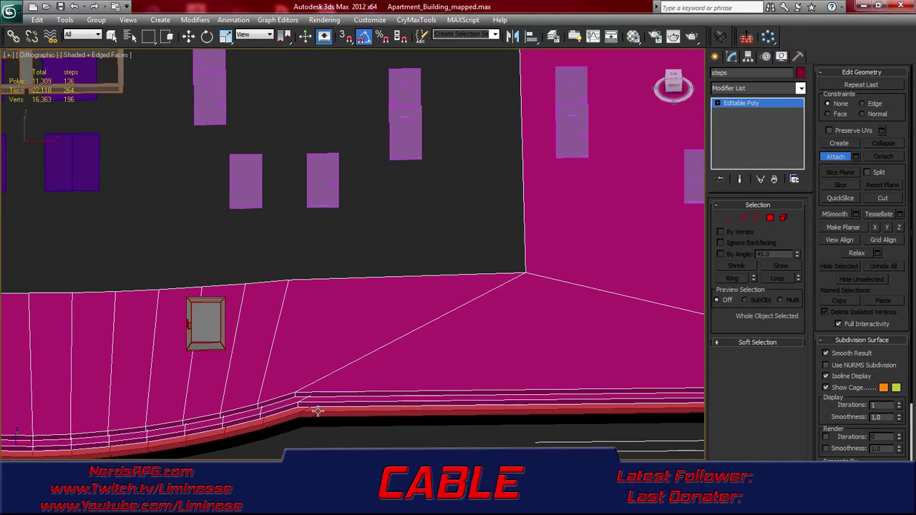
{"action": "left_click", "coordinate": [316, 406]}
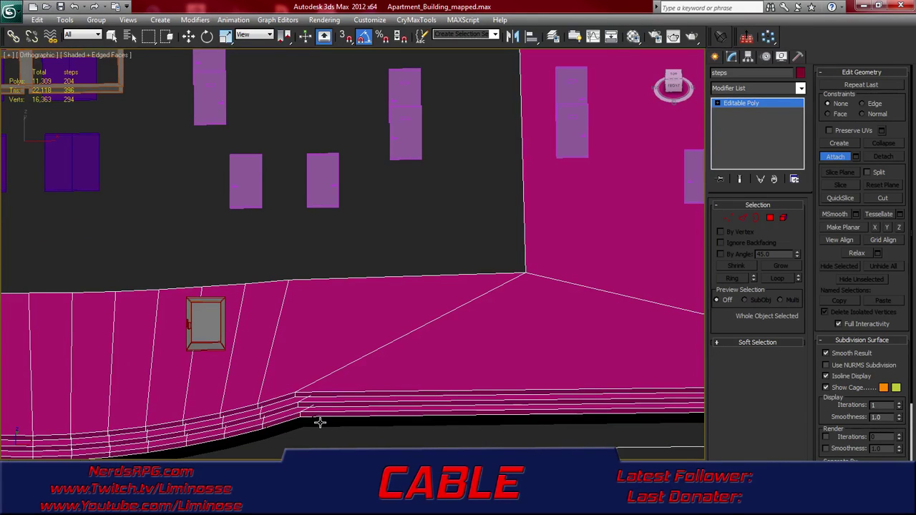
{"action": "left_click", "coordinate": [835, 156]}
Open the list of hidden objects for unhiding by name and go through the window frame and wall entries
{"action": "scroll", "coordinate": [462, 341], "scroll_direction": "down", "scroll_amount": 6}
{"action": "middle_click_drag", "start_coordinate": [373, 367], "coordinate": [416, 302], "text": "alt"}
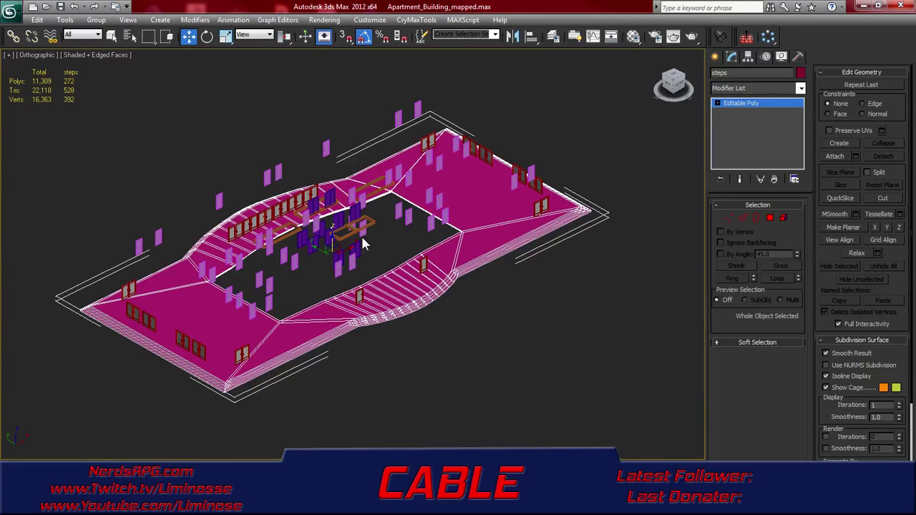
{"action": "middle_click_drag", "start_coordinate": [233, 335], "coordinate": [336, 329]}
{"action": "scroll", "coordinate": [319, 332], "scroll_direction": "up", "scroll_amount": 2}
{"action": "mouse_move", "coordinate": [378, 306]}
{"action": "middle_mouse_down", "text": "alt"}
{"action": "mouse_move", "coordinate": [350, 317]}
{"action": "mouse_move", "coordinate": [370, 301]}
{"action": "middle_mouse_up", "text": "alt"}
{"action": "right_click", "coordinate": [405, 298]}
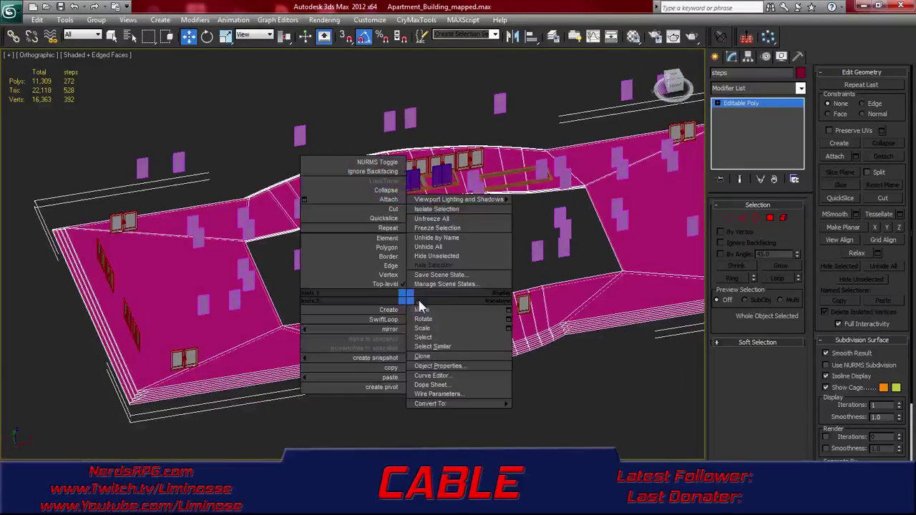
{"action": "left_click", "coordinate": [455, 237]}
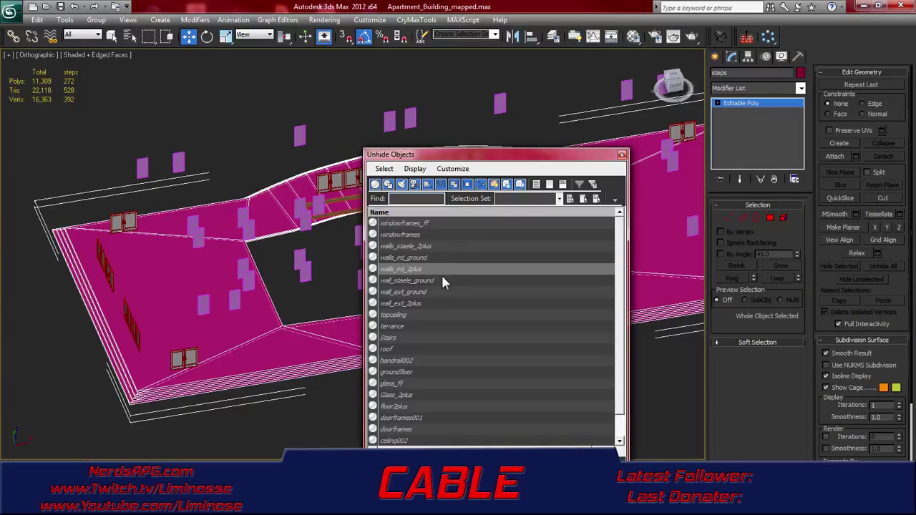
{"action": "left_click", "coordinate": [417, 236]}
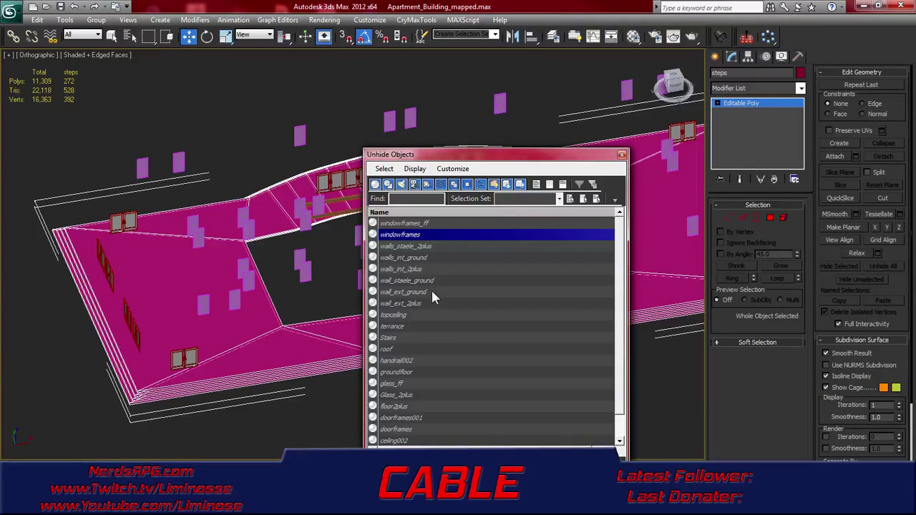
{"action": "left_click", "coordinate": [408, 303]}
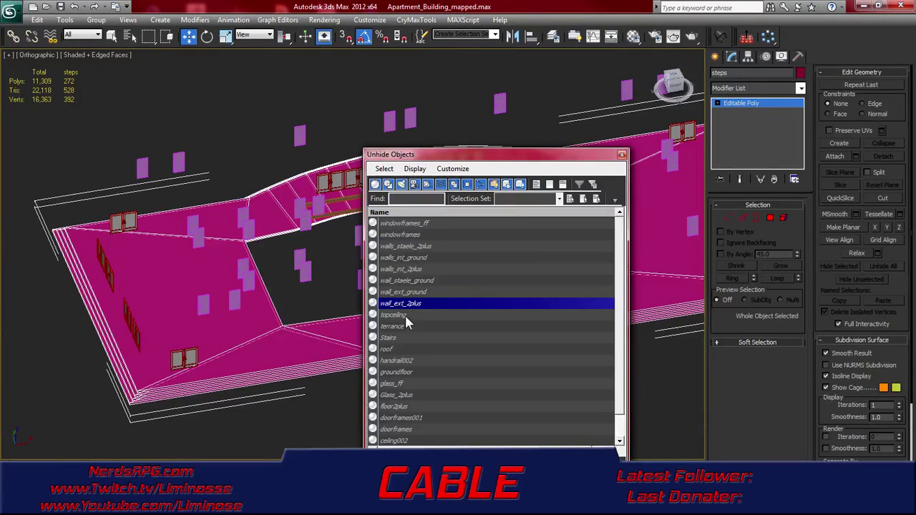
Unhide topceiling, terrance, Stairs, roof, handrail002, groundfloor, floor2plus, ceiling002 and ceiling001
{"action": "left_click", "coordinate": [401, 315]}
{"action": "scroll", "coordinate": [406, 324], "scroll_direction": "down", "scroll_amount": 1}
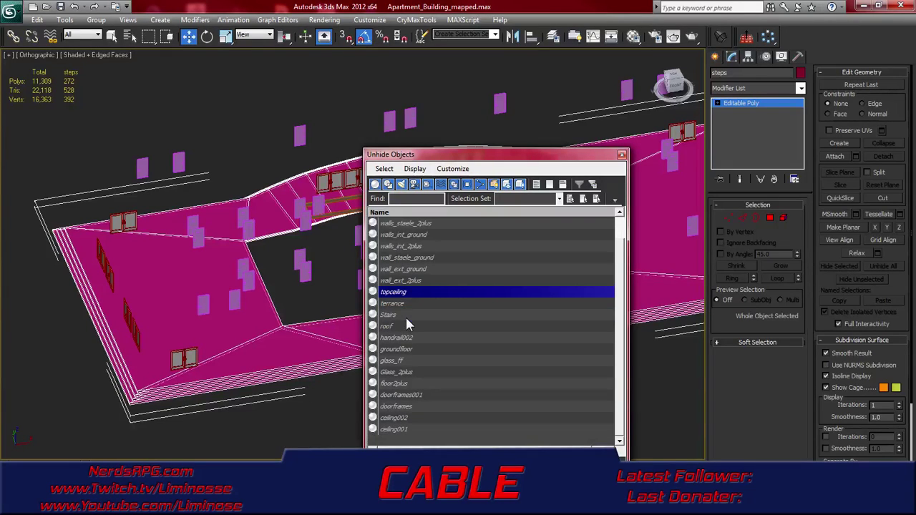
{"action": "left_click", "coordinate": [400, 303], "text": "ctrl"}
{"action": "left_click", "coordinate": [395, 316], "text": "ctrl"}
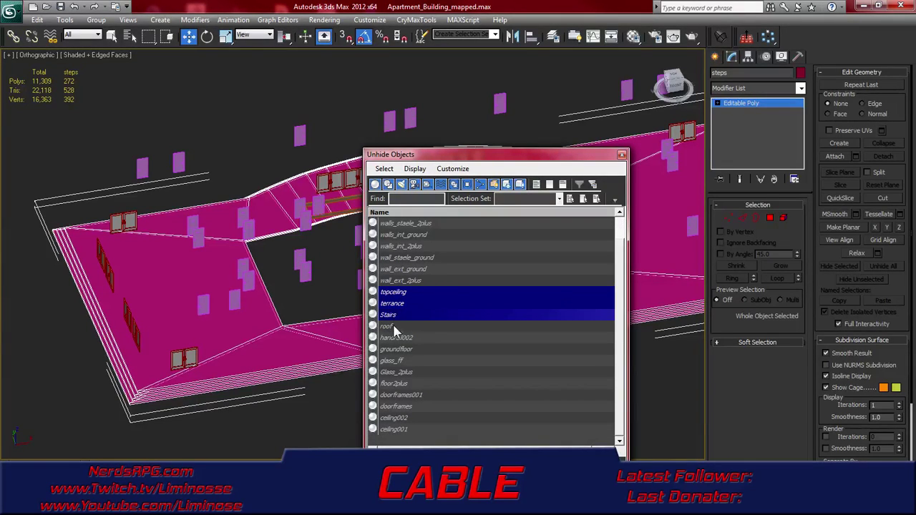
{"action": "left_click", "coordinate": [392, 327], "text": "ctrl"}
{"action": "left_click", "coordinate": [398, 339], "text": "ctrl"}
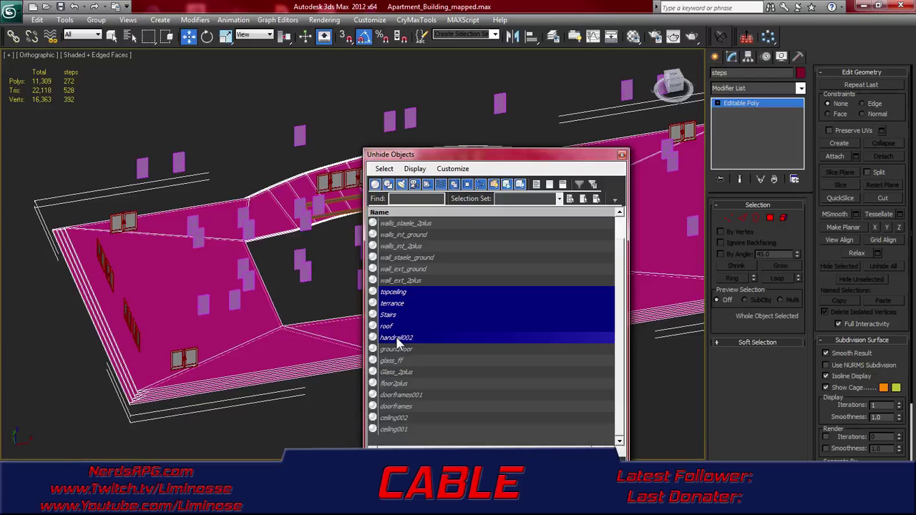
{"action": "left_click", "coordinate": [401, 350], "text": "ctrl"}
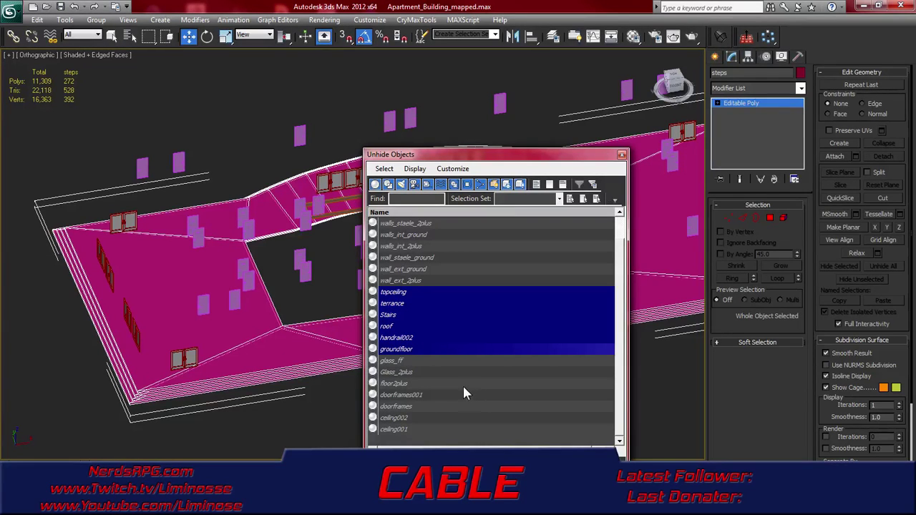
{"action": "left_click", "coordinate": [406, 418], "text": "ctrl"}
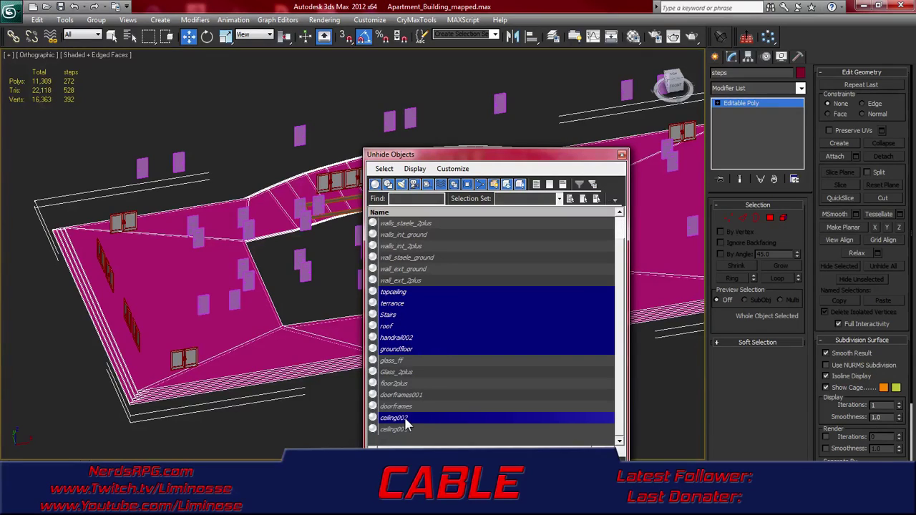
{"action": "left_click", "coordinate": [405, 430], "text": "ctrl"}
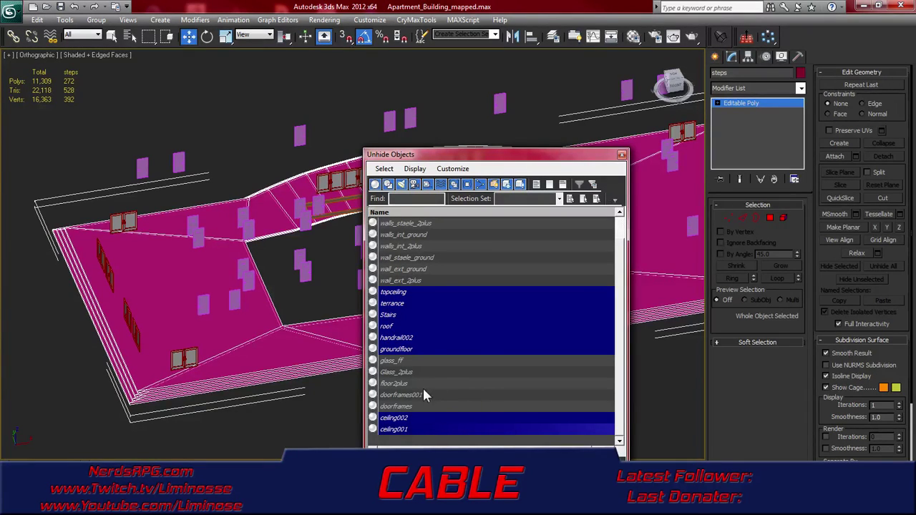
{"action": "left_click", "coordinate": [400, 384], "text": "ctrl"}
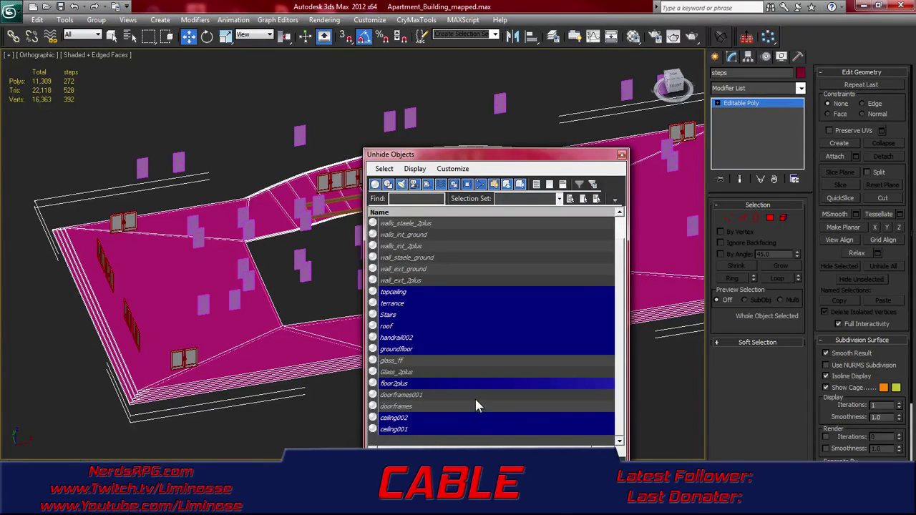
{"action": "scroll", "coordinate": [476, 401], "scroll_direction": "up", "scroll_amount": 1}
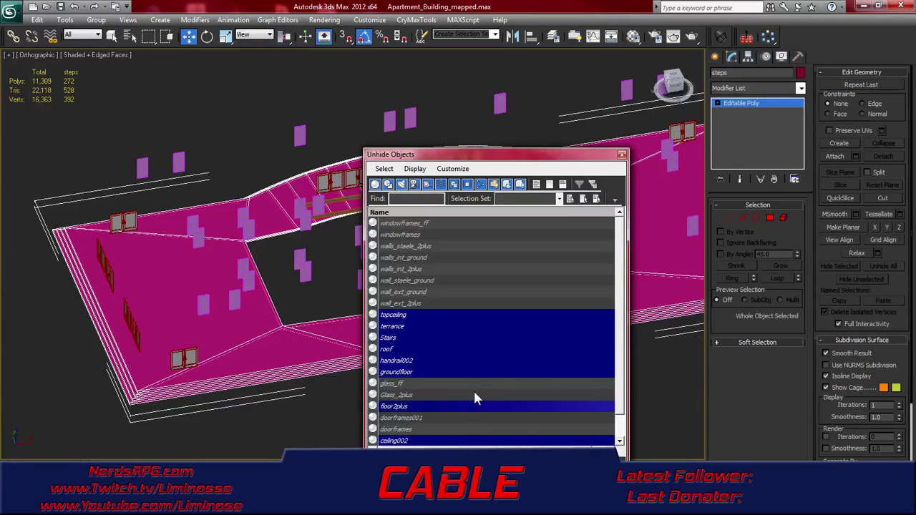
{"action": "scroll", "coordinate": [478, 394], "scroll_direction": "down", "scroll_amount": 1}
{"action": "key", "text": "Return"}
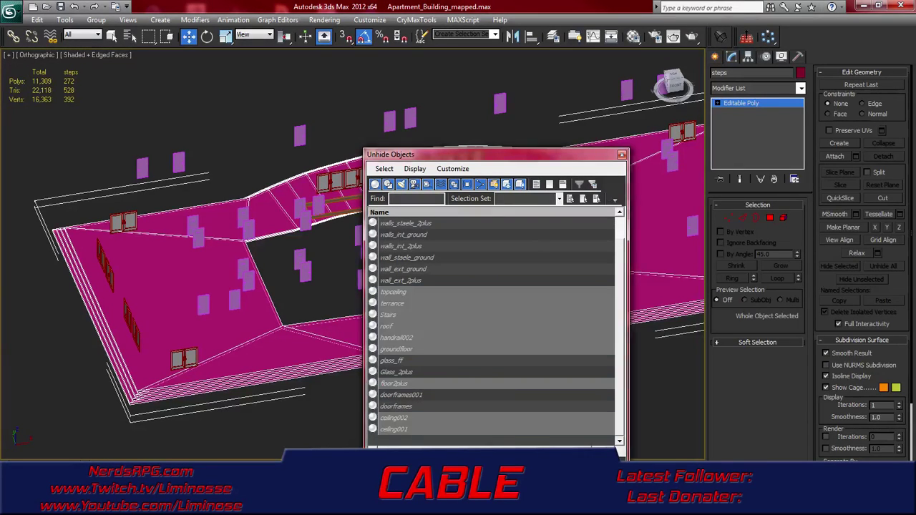
Rename the first-floor ceiling ceiling001 as ceiling_ff and the upper ceiling ceiling002 as ceiling_2plus
{"action": "middle_click_drag", "start_coordinate": [409, 358], "coordinate": [426, 347], "text": "alt"}
{"action": "left_click", "coordinate": [264, 292]}
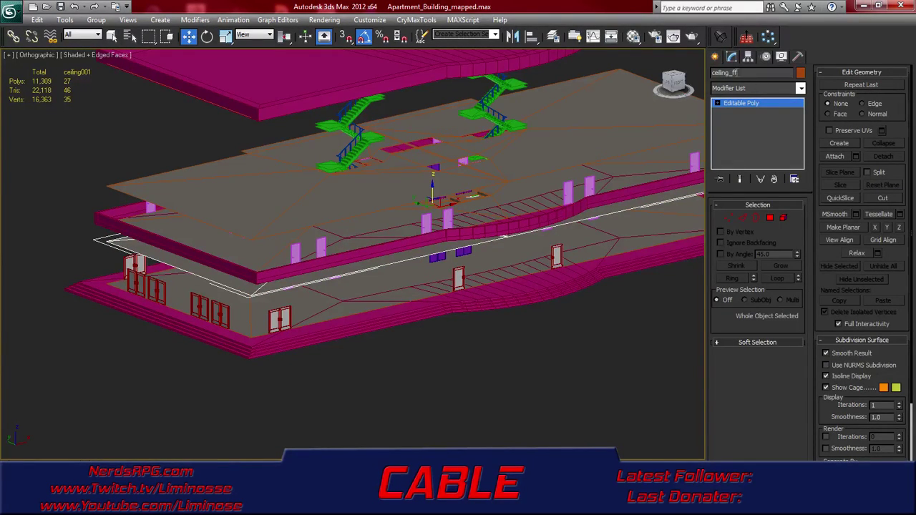
{"action": "left_click", "coordinate": [246, 265]}
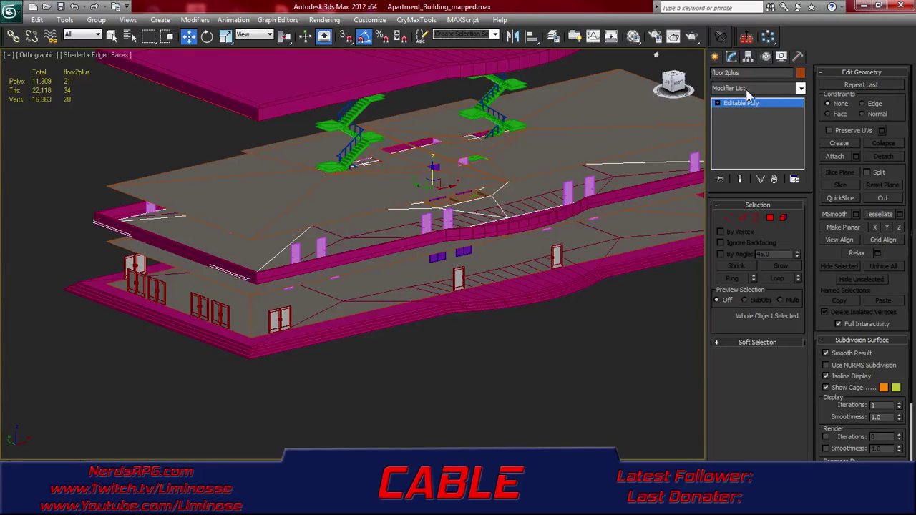
{"action": "left_click", "coordinate": [250, 204]}
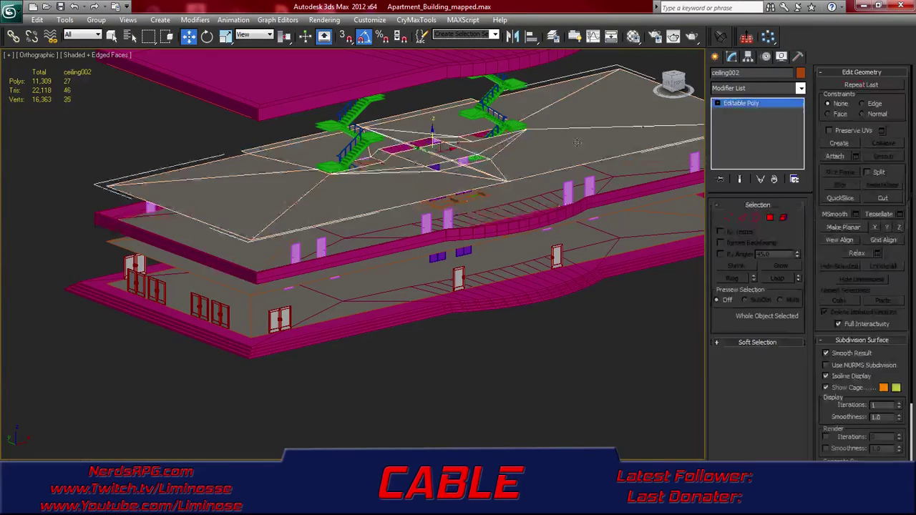
{"action": "left_click", "coordinate": [753, 73]}
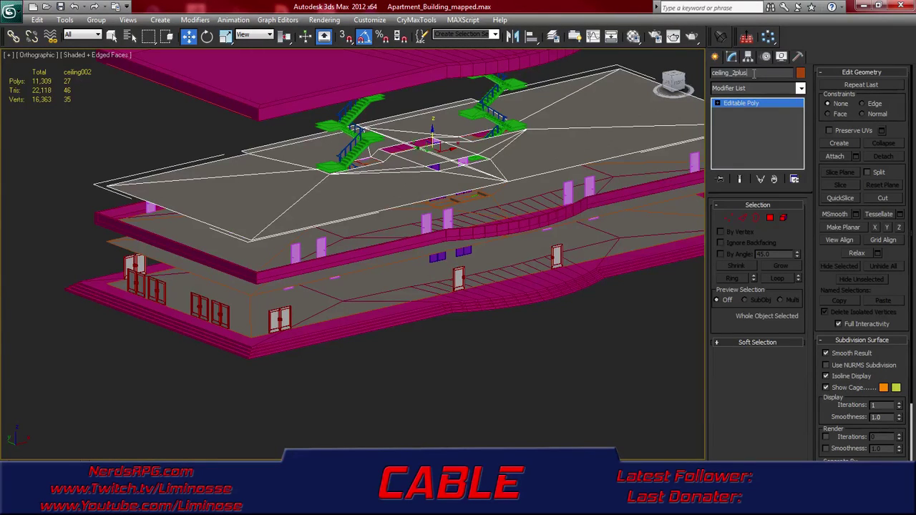
{"action": "key", "text": "Return"}
Examine the top ceiling beneath the roof from below and above
{"action": "middle_click_drag", "start_coordinate": [315, 247], "coordinate": [340, 307], "text": "alt"}
{"action": "left_click", "coordinate": [344, 165]}
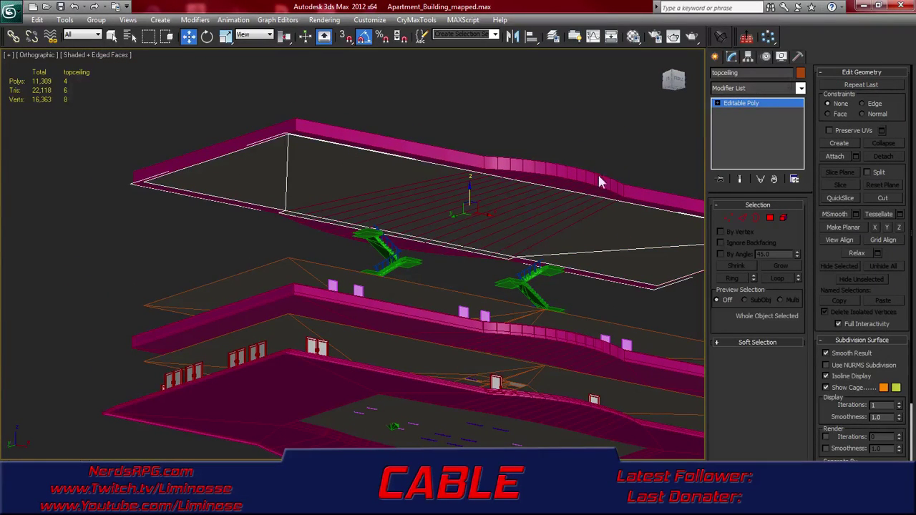
{"action": "middle_click_drag", "start_coordinate": [377, 214], "coordinate": [409, 291], "text": "alt"}
{"action": "scroll", "coordinate": [408, 291], "scroll_direction": "up", "scroll_amount": 2}
Isolate the roof, the middle terrace level, the base steps and the inner floor piece with the stair and elevator openings
{"action": "left_click", "coordinate": [528, 344]}
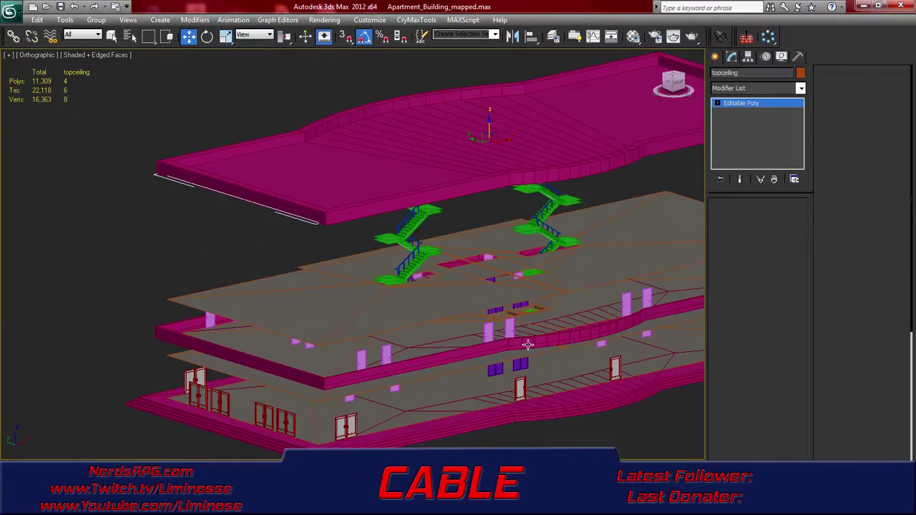
{"action": "middle_click_drag", "start_coordinate": [483, 418], "coordinate": [505, 463]}
{"action": "left_click", "coordinate": [488, 337], "text": "ctrl"}
{"action": "left_click", "coordinate": [446, 229], "text": "ctrl"}
{"action": "scroll", "coordinate": [464, 309], "scroll_direction": "up", "scroll_amount": 5}
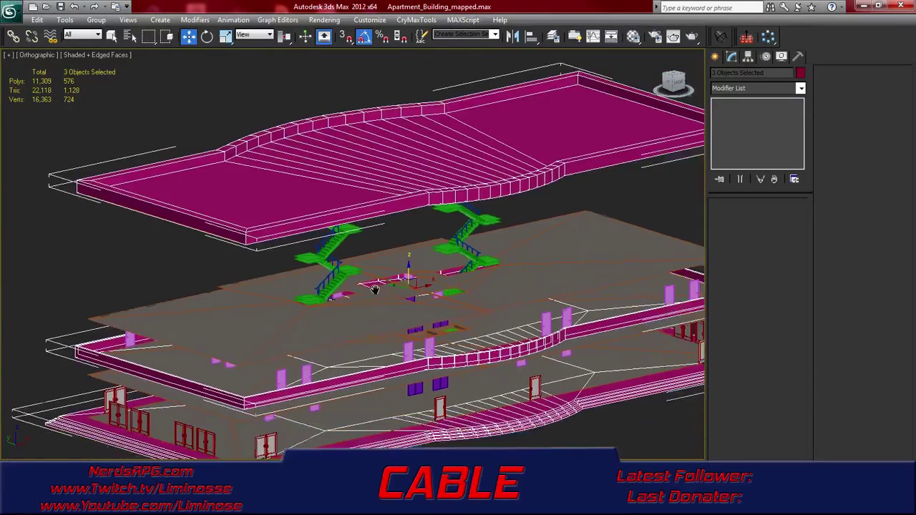
{"action": "middle_click_drag", "start_coordinate": [360, 367], "coordinate": [350, 268], "text": "alt"}
{"action": "scroll", "coordinate": [356, 304], "scroll_direction": "down", "scroll_amount": 5}
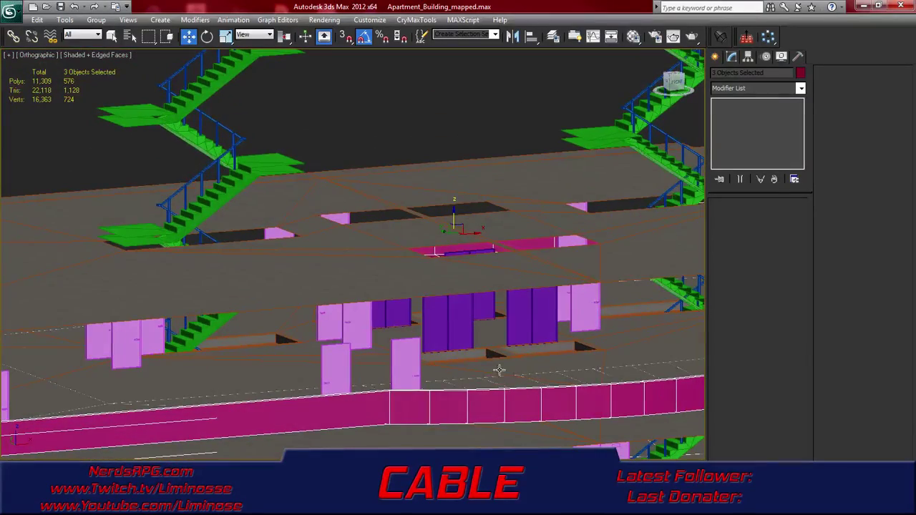
{"action": "left_click", "coordinate": [474, 354], "text": "ctrl"}
{"action": "scroll", "coordinate": [434, 363], "scroll_direction": "down", "scroll_amount": 8}
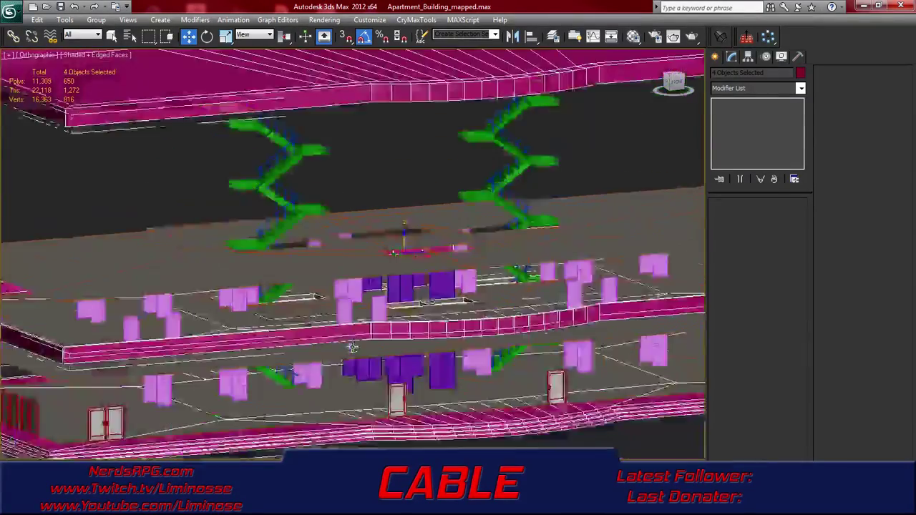
{"action": "right_click", "coordinate": [443, 272]}
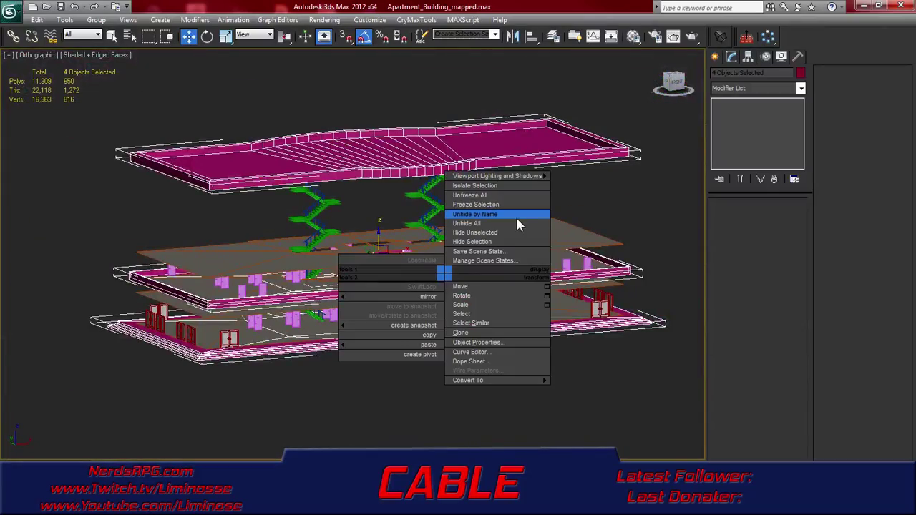
{"action": "left_click", "coordinate": [497, 185]}
Apply an Unwrap UVW modifier to the four isolated objects and open their UVs in the UV editor
{"action": "middle_click_drag", "start_coordinate": [408, 333], "coordinate": [415, 357], "text": "alt"}
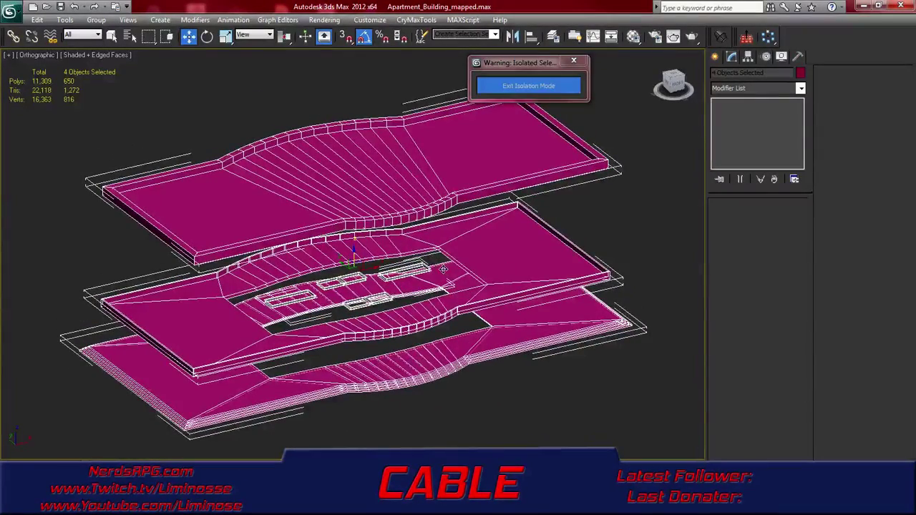
{"action": "left_click", "coordinate": [765, 89]}
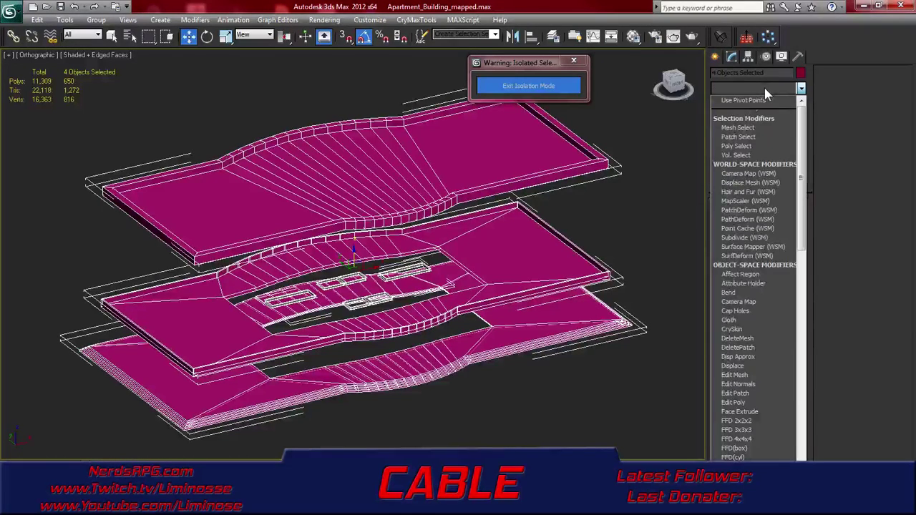
{"action": "scroll", "coordinate": [755, 247], "scroll_direction": "down", "scroll_amount": 10}
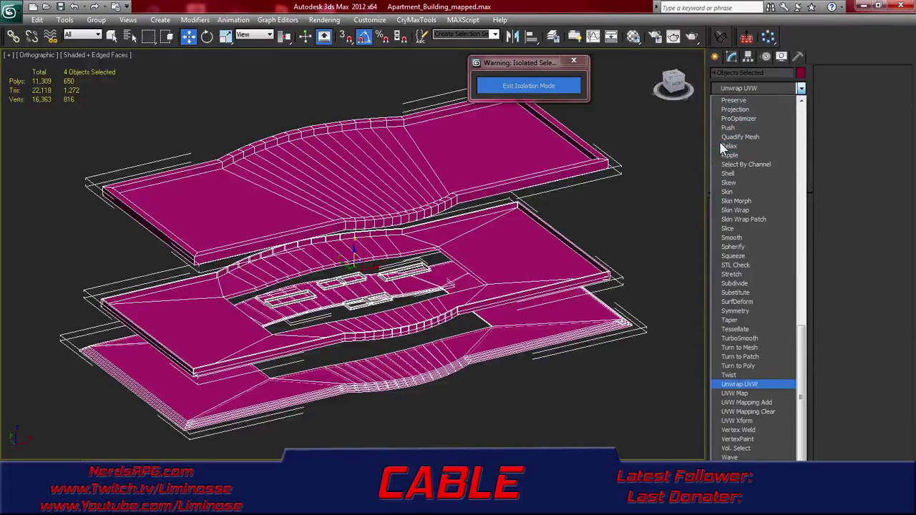
{"action": "left_click", "coordinate": [753, 384]}
{"action": "left_click", "coordinate": [754, 330]}
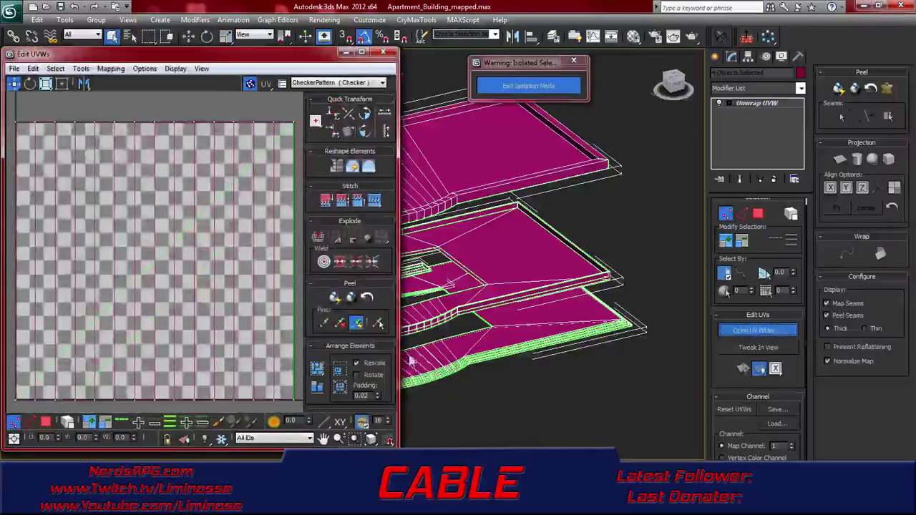
Examine the two ring-shaped terrace and base UV shells around the lower corner of the UV tile
{"action": "scroll", "coordinate": [157, 285], "scroll_direction": "down", "scroll_amount": 2}
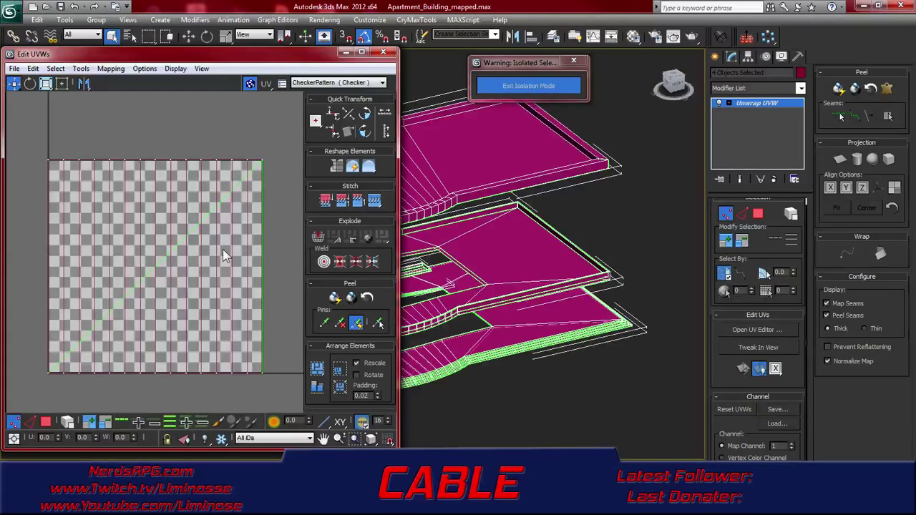
{"action": "scroll", "coordinate": [223, 249], "scroll_direction": "down", "scroll_amount": 15}
{"action": "scroll", "coordinate": [229, 250], "scroll_direction": "down", "scroll_amount": 18}
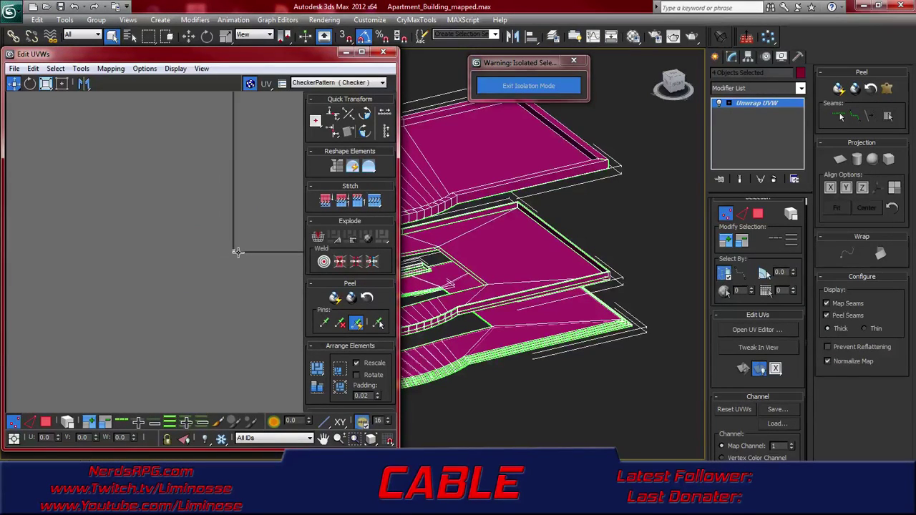
{"action": "scroll", "coordinate": [238, 252], "scroll_direction": "down", "scroll_amount": 12}
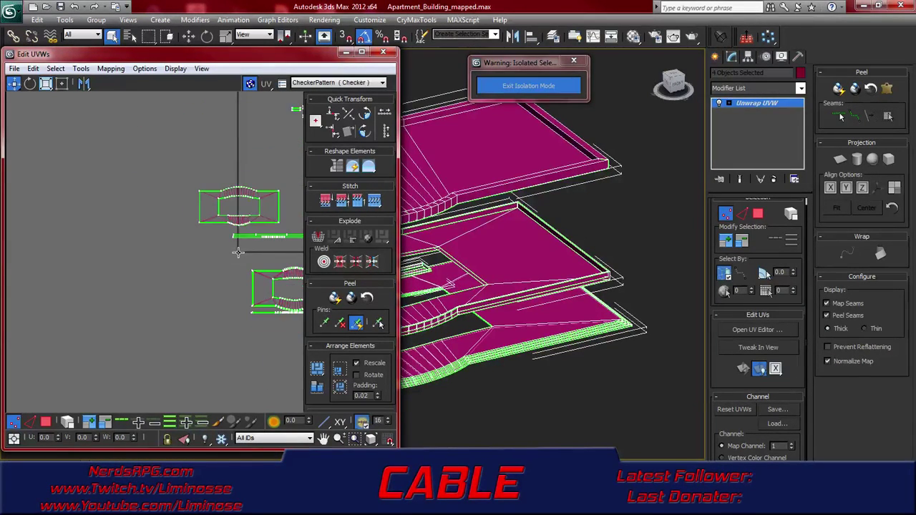
{"action": "middle_click_drag", "start_coordinate": [239, 252], "coordinate": [148, 275]}
{"action": "scroll", "coordinate": [147, 279], "scroll_direction": "up", "scroll_amount": 8}
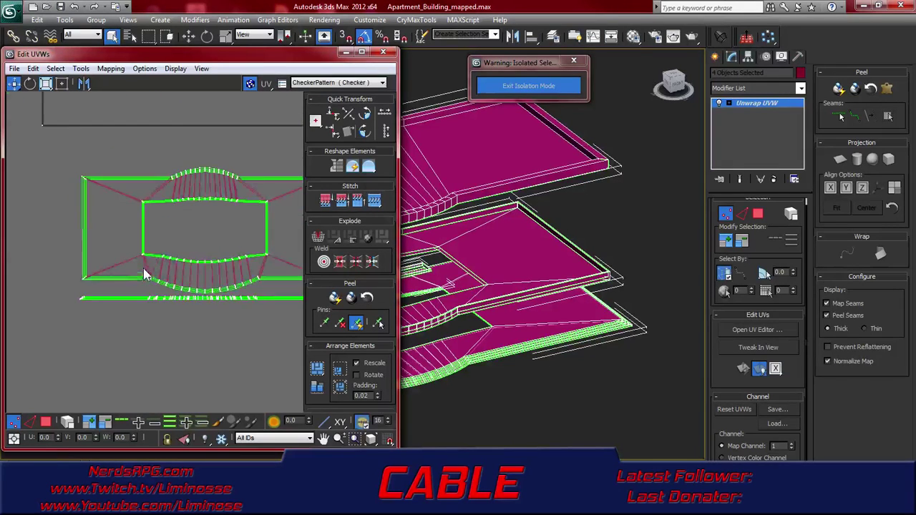
{"action": "scroll", "coordinate": [146, 276], "scroll_direction": "down", "scroll_amount": 10}
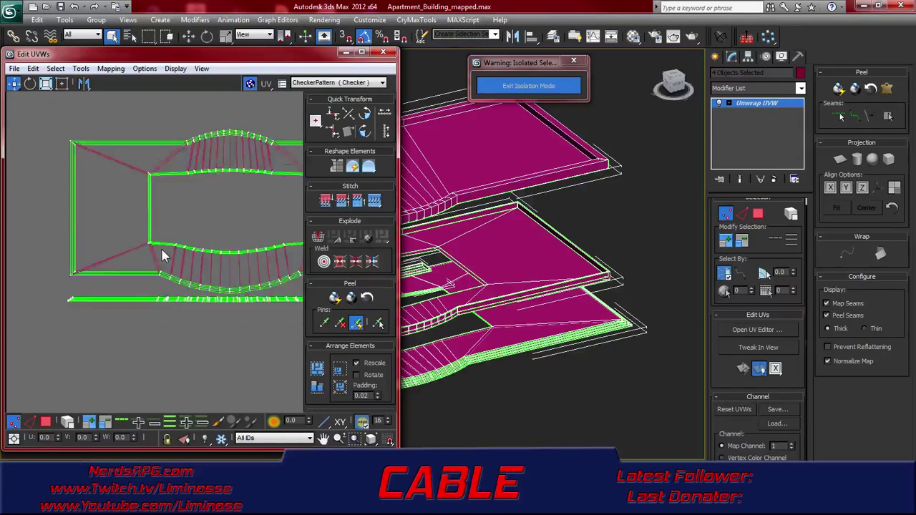
{"action": "scroll", "coordinate": [191, 281], "scroll_direction": "up", "scroll_amount": 8}
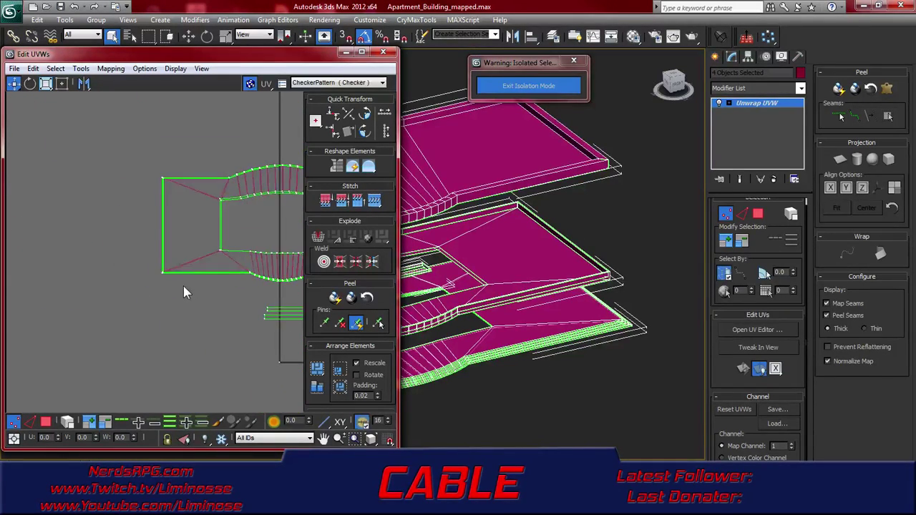
{"action": "middle_click_drag", "start_coordinate": [113, 245], "coordinate": [166, 277]}
{"action": "scroll", "coordinate": [158, 281], "scroll_direction": "up", "scroll_amount": 1}
{"action": "scroll", "coordinate": [159, 282], "scroll_direction": "down", "scroll_amount": 4}
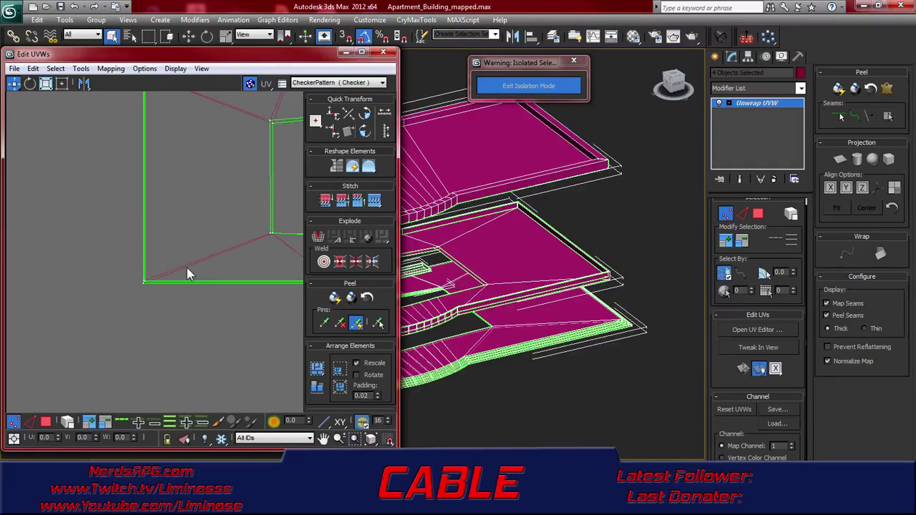
{"action": "middle_click_drag", "start_coordinate": [184, 220], "coordinate": [137, 331]}
{"action": "scroll", "coordinate": [198, 273], "scroll_direction": "down", "scroll_amount": 3}
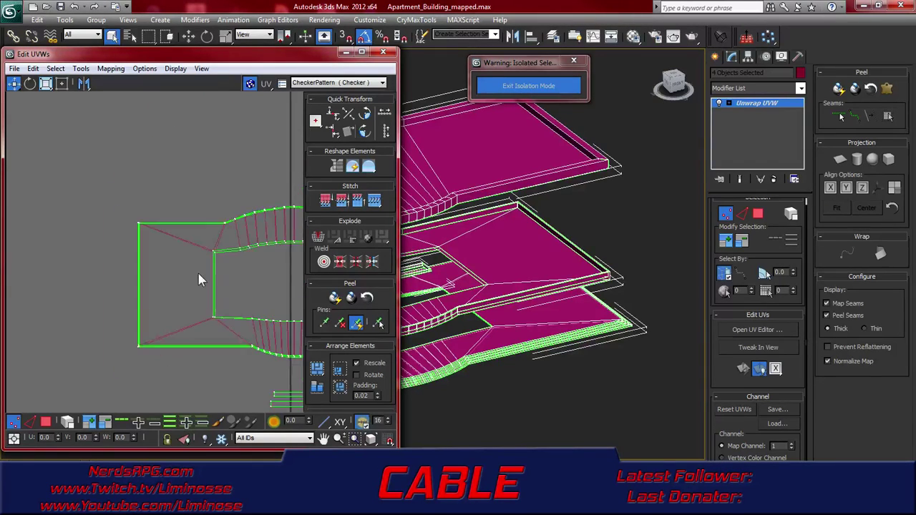
{"action": "scroll", "coordinate": [198, 279], "scroll_direction": "down", "scroll_amount": 5}
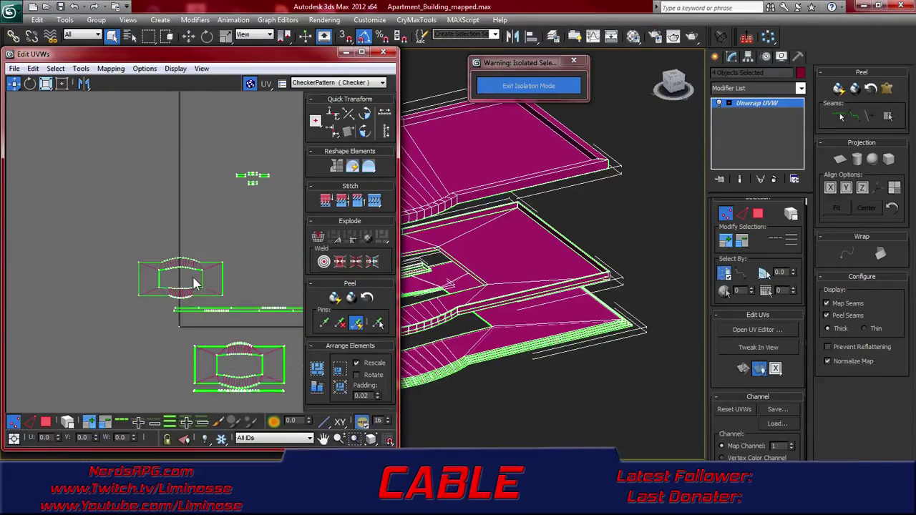
Inspect the small opening shells and the long strip shells in the UV layout
{"action": "scroll", "coordinate": [212, 267], "scroll_direction": "down", "scroll_amount": 2}
{"action": "middle_click_drag", "start_coordinate": [242, 226], "coordinate": [197, 218]}
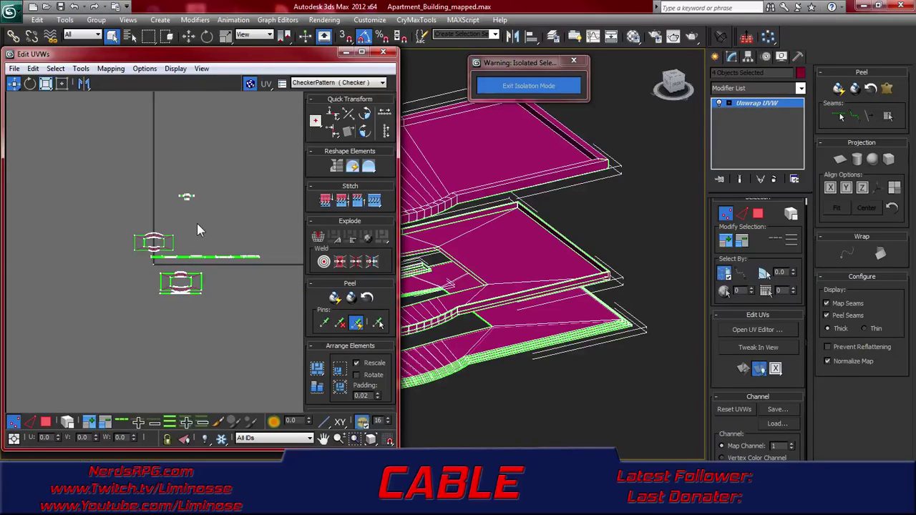
{"action": "scroll", "coordinate": [193, 204], "scroll_direction": "up", "scroll_amount": 5}
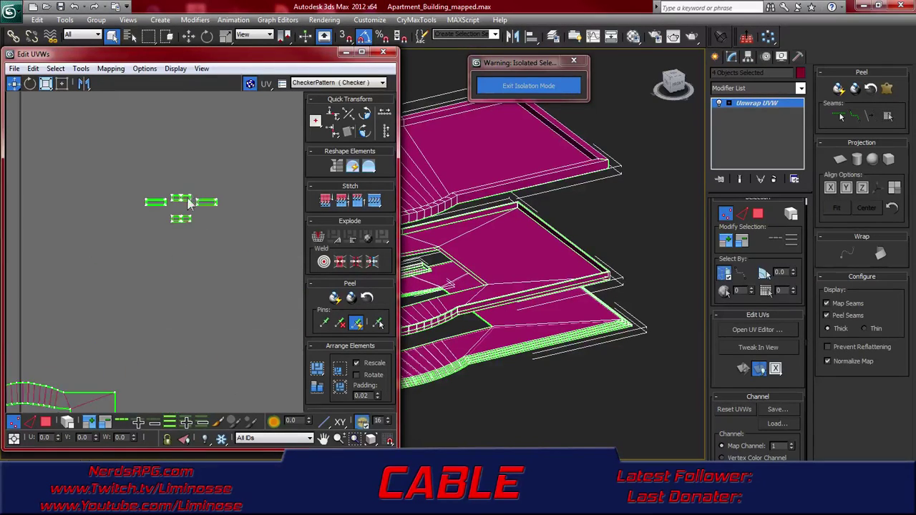
{"action": "scroll", "coordinate": [185, 207], "scroll_direction": "down", "scroll_amount": 1}
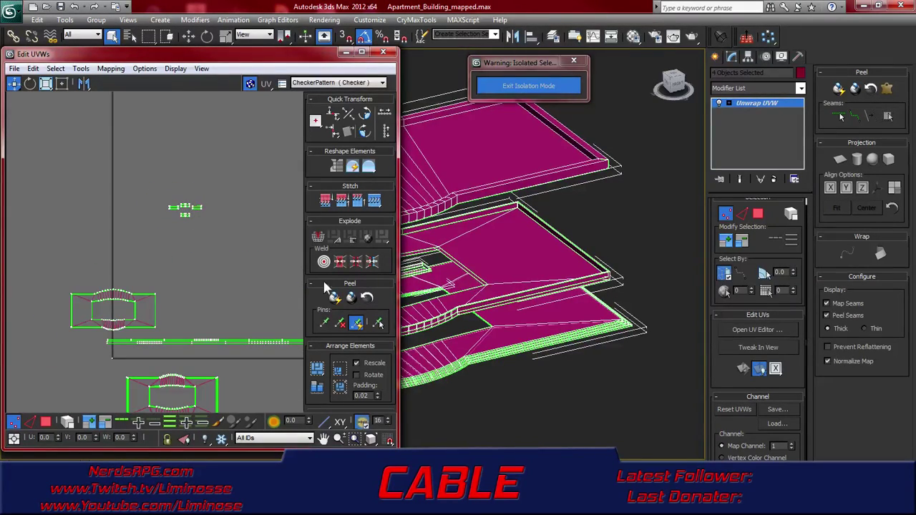
{"action": "scroll", "coordinate": [107, 279], "scroll_direction": "up", "scroll_amount": 8}
{"action": "scroll", "coordinate": [145, 293], "scroll_direction": "up", "scroll_amount": 2}
{"action": "scroll", "coordinate": [166, 259], "scroll_direction": "down", "scroll_amount": 4}
{"action": "middle_click_drag", "start_coordinate": [231, 216], "coordinate": [93, 220]}
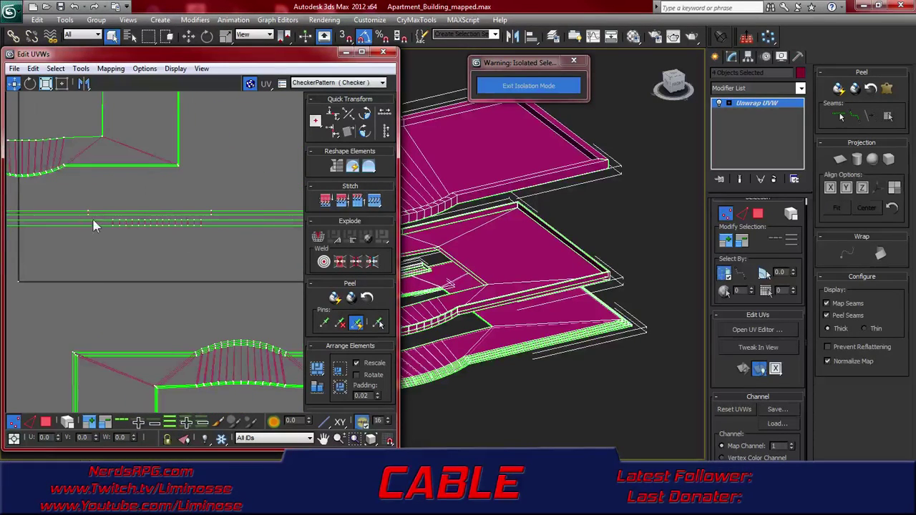
{"action": "scroll", "coordinate": [194, 229], "scroll_direction": "down", "scroll_amount": 4}
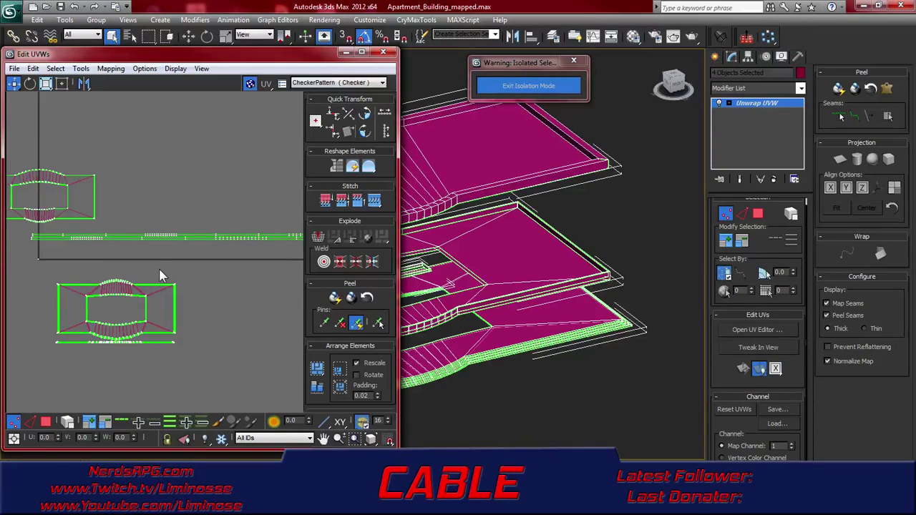
{"action": "middle_click_drag", "start_coordinate": [156, 275], "coordinate": [203, 262]}
Select the tiny UV polygons at the tile origin and check which part of the model they belong to
{"action": "left_click_drag", "start_coordinate": [140, 233], "coordinate": [107, 274]}
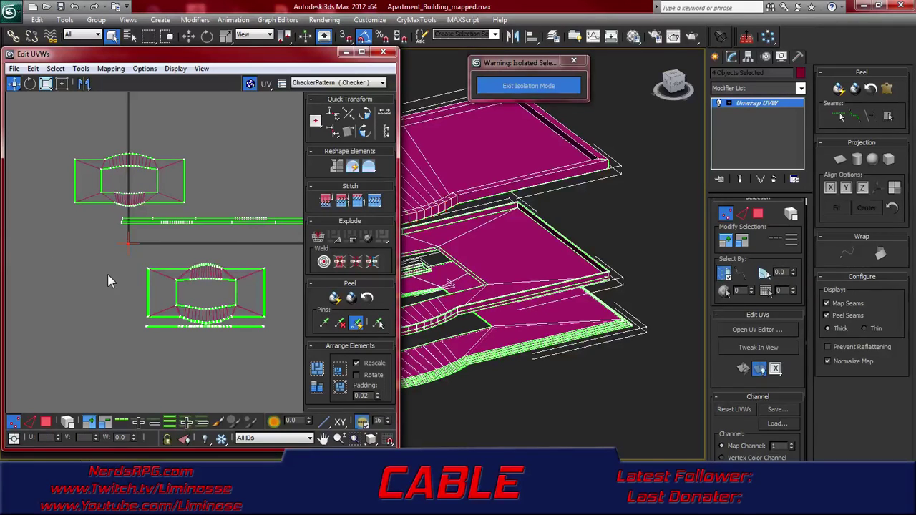
{"action": "left_click", "coordinate": [758, 213]}
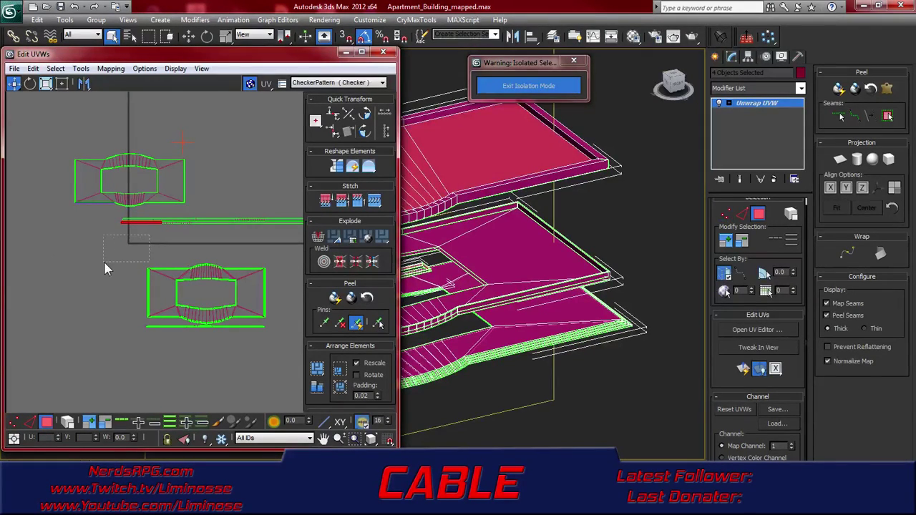
{"action": "left_click_drag", "start_coordinate": [106, 268], "coordinate": [103, 269]}
{"action": "middle_click_drag", "start_coordinate": [540, 206], "coordinate": [572, 274]}
{"action": "middle_click_drag", "start_coordinate": [457, 272], "coordinate": [463, 298], "text": "alt"}
{"action": "middle_click_drag", "start_coordinate": [496, 328], "coordinate": [567, 292], "text": "alt"}
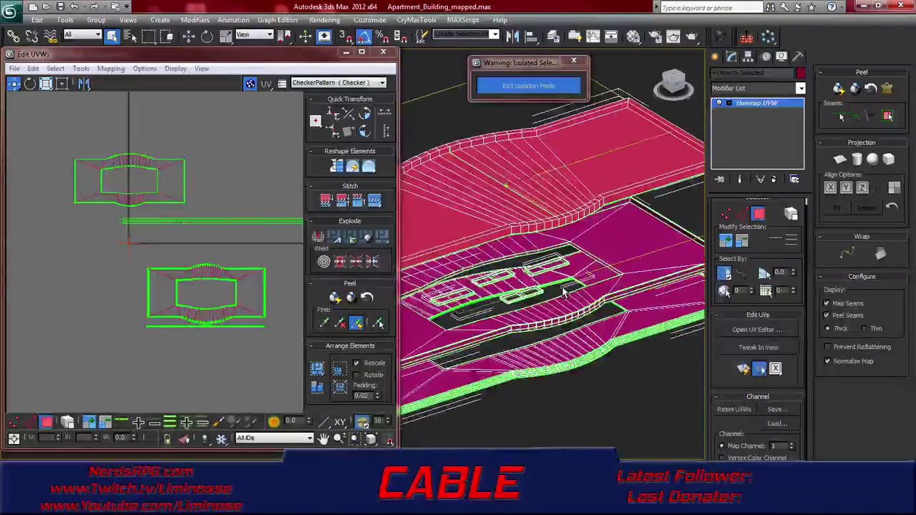
{"action": "middle_click_drag", "start_coordinate": [581, 286], "coordinate": [676, 285], "text": "alt"}
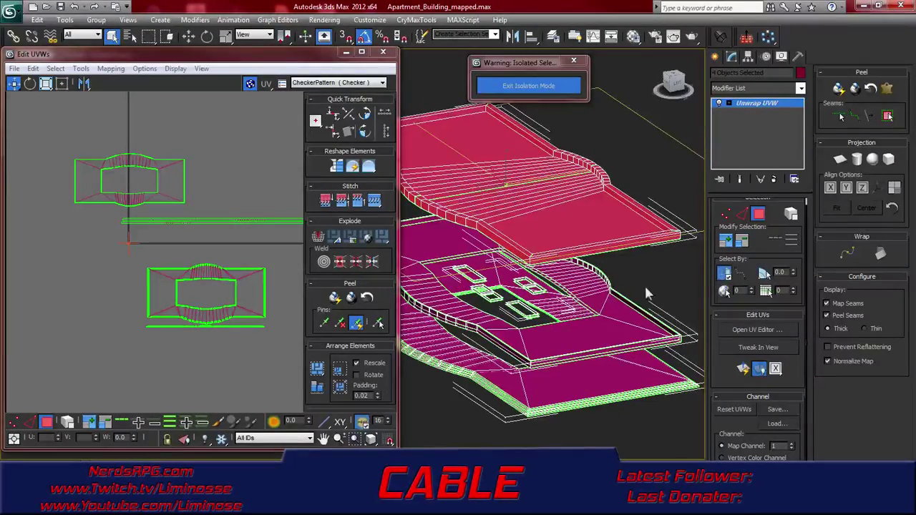
Select the roof's top surface polygons, including both end panels and the fan of strips between them
{"action": "middle_click_drag", "start_coordinate": [546, 244], "coordinate": [582, 266]}
{"action": "left_click", "coordinate": [587, 266]}
{"action": "scroll", "coordinate": [530, 284], "scroll_direction": "up", "scroll_amount": 5}
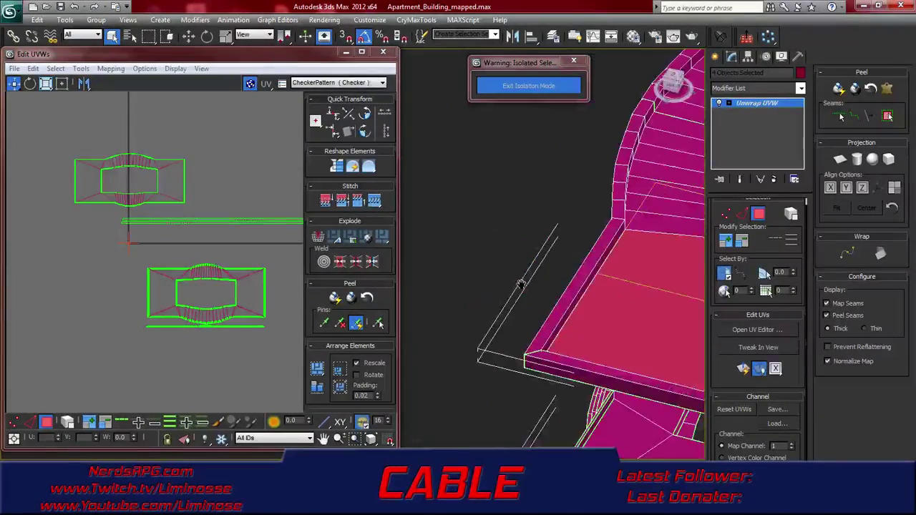
{"action": "left_click", "coordinate": [517, 301], "text": "ctrl"}
{"action": "left_click", "coordinate": [530, 290], "text": "ctrl"}
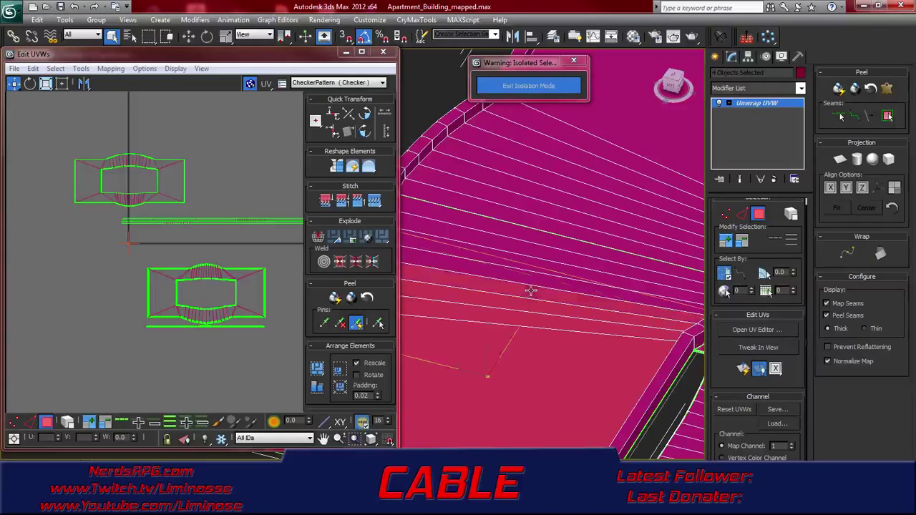
{"action": "left_click", "coordinate": [544, 279], "text": "ctrl"}
{"action": "left_click", "coordinate": [566, 259], "text": "ctrl"}
{"action": "left_click_drag", "start_coordinate": [559, 266], "coordinate": [662, 178]}
{"action": "middle_click_drag", "start_coordinate": [662, 178], "coordinate": [497, 240]}
{"action": "left_click", "coordinate": [523, 238], "text": "ctrl"}
{"action": "scroll", "coordinate": [518, 269], "scroll_direction": "down", "scroll_amount": 5}
{"action": "scroll", "coordinate": [599, 248], "scroll_direction": "up", "scroll_amount": 5}
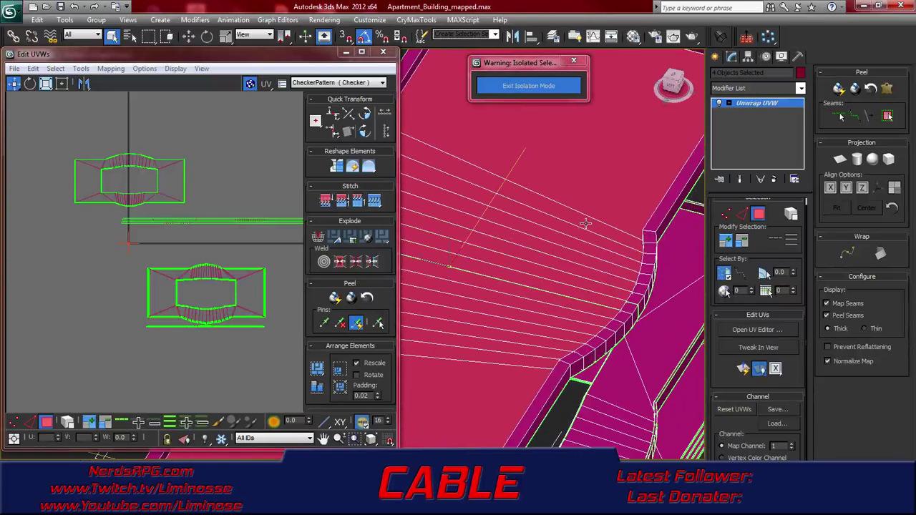
Add the roof rim's top polygons along one long side, including its curved bulge, to the selection
{"action": "left_click", "coordinate": [656, 216], "text": "ctrl"}
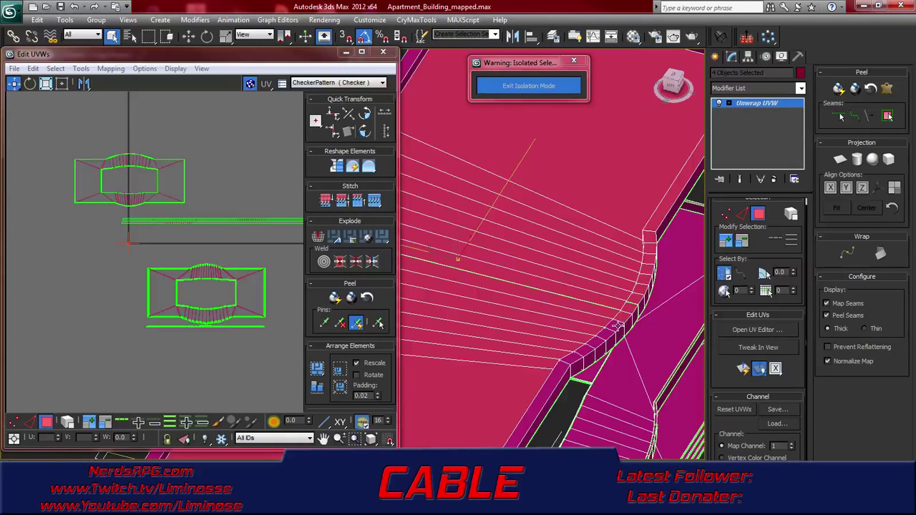
{"action": "left_click", "coordinate": [582, 356], "text": "ctrl"}
{"action": "left_click", "coordinate": [562, 375], "text": "ctrl"}
{"action": "middle_click_drag", "start_coordinate": [523, 406], "coordinate": [514, 342]}
{"action": "middle_click_drag", "start_coordinate": [453, 277], "coordinate": [584, 319]}
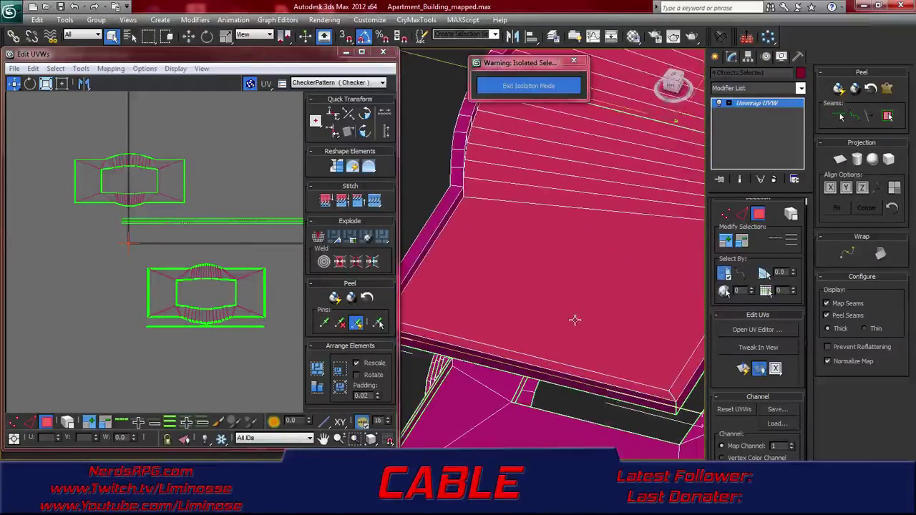
Add the rim's top polygons along the opposite long side, its curved bulge and the far end to the selection
{"action": "middle_click_drag", "start_coordinate": [473, 300], "coordinate": [558, 326]}
{"action": "left_click", "coordinate": [461, 337], "text": "ctrl"}
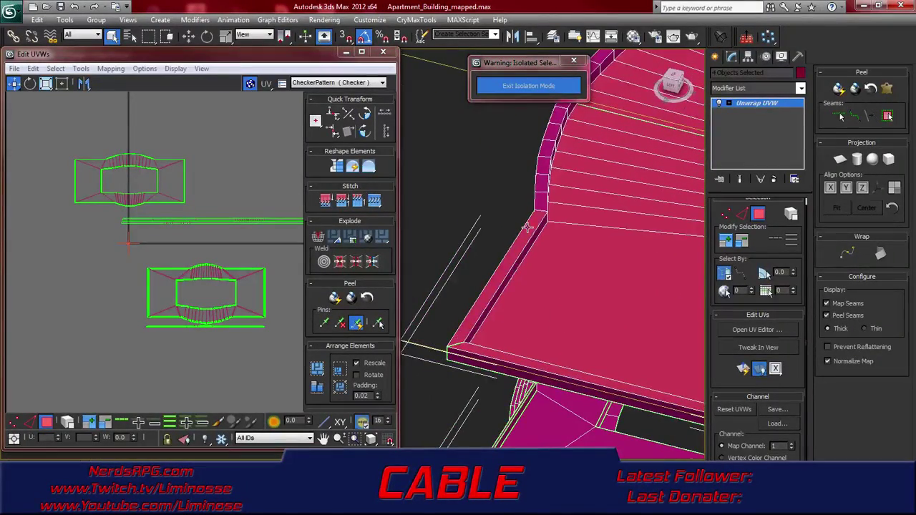
{"action": "middle_click_drag", "start_coordinate": [525, 228], "coordinate": [500, 304], "text": "alt"}
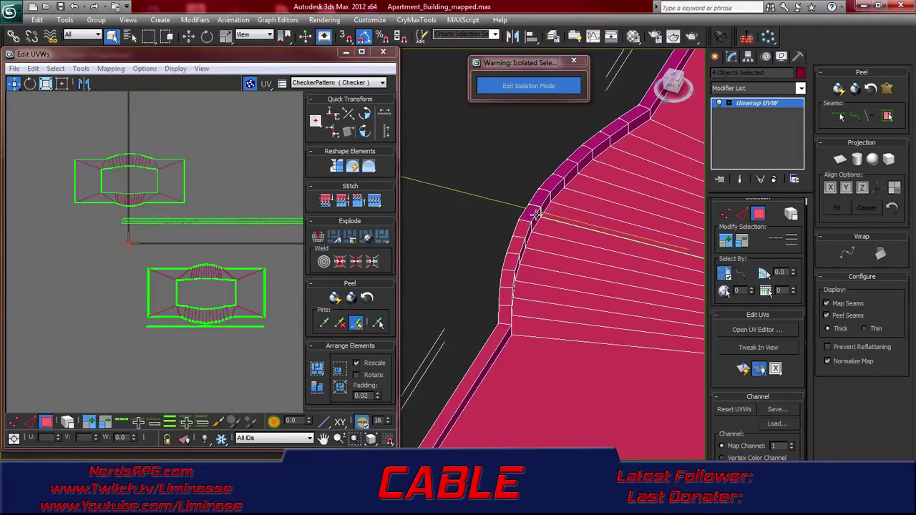
{"action": "middle_click_drag", "start_coordinate": [536, 213], "coordinate": [484, 327], "text": "alt"}
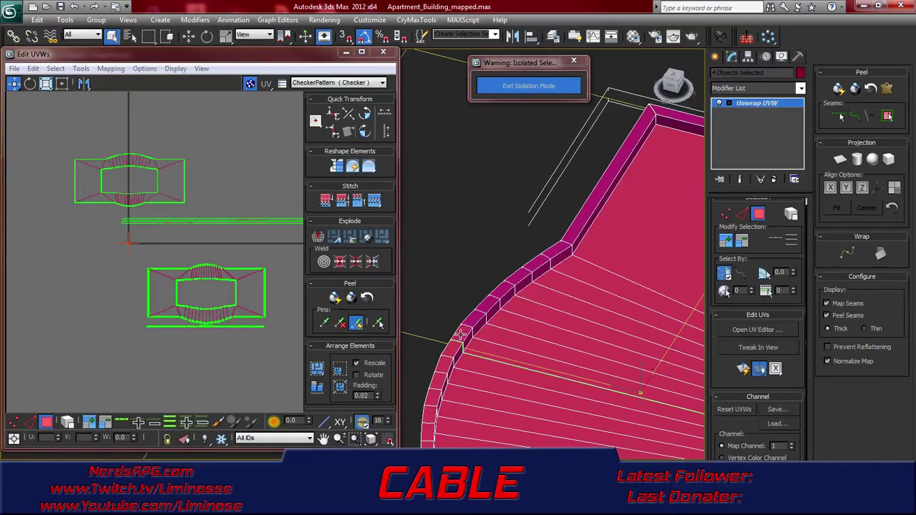
{"action": "left_click", "coordinate": [535, 266], "text": "ctrl"}
{"action": "left_click", "coordinate": [556, 251], "text": "ctrl"}
{"action": "left_click", "coordinate": [568, 239], "text": "ctrl"}
{"action": "middle_click_drag", "start_coordinate": [610, 218], "coordinate": [460, 362]}
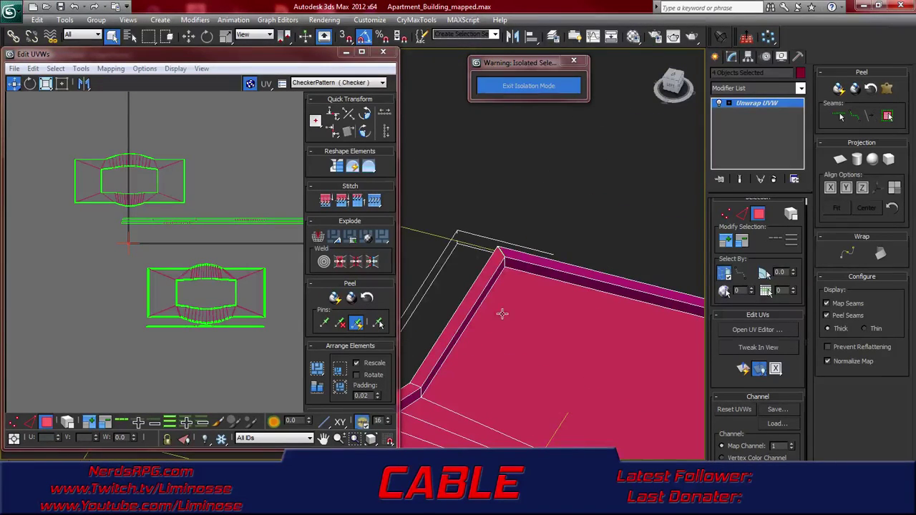
{"action": "middle_click_drag", "start_coordinate": [559, 266], "coordinate": [577, 275], "text": "alt"}
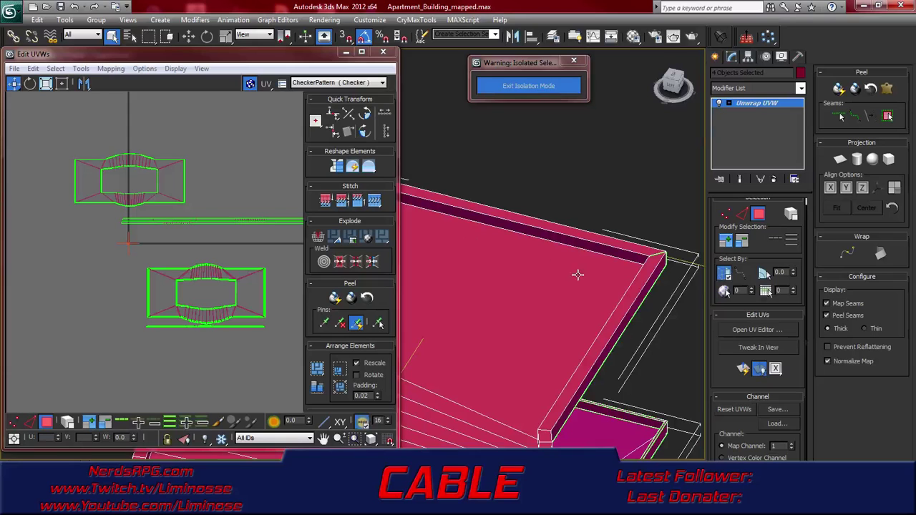
Add the roof's underside polygons to the selection
{"action": "middle_click_drag", "start_coordinate": [597, 346], "coordinate": [553, 320], "text": "alt"}
{"action": "left_click", "coordinate": [526, 290]}
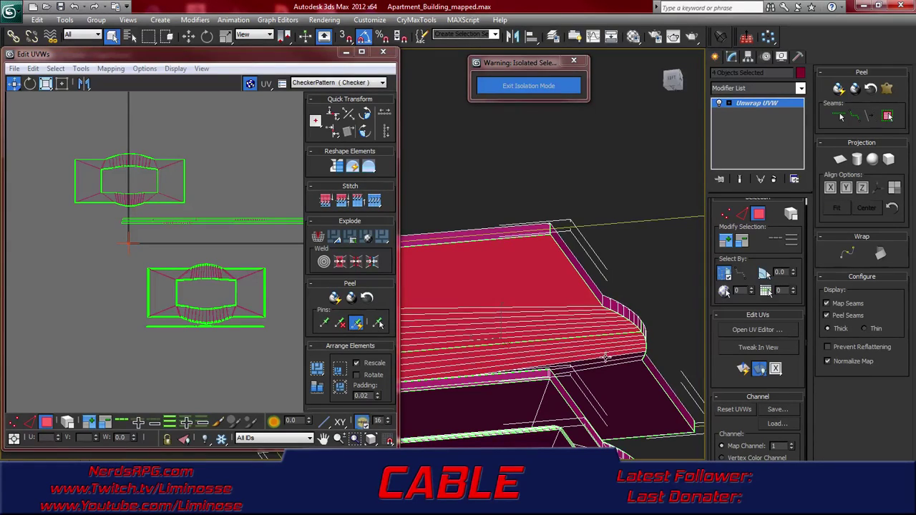
{"action": "scroll", "coordinate": [533, 335], "scroll_direction": "down", "scroll_amount": 3}
{"action": "middle_click_drag", "start_coordinate": [526, 323], "coordinate": [571, 381], "text": "alt"}
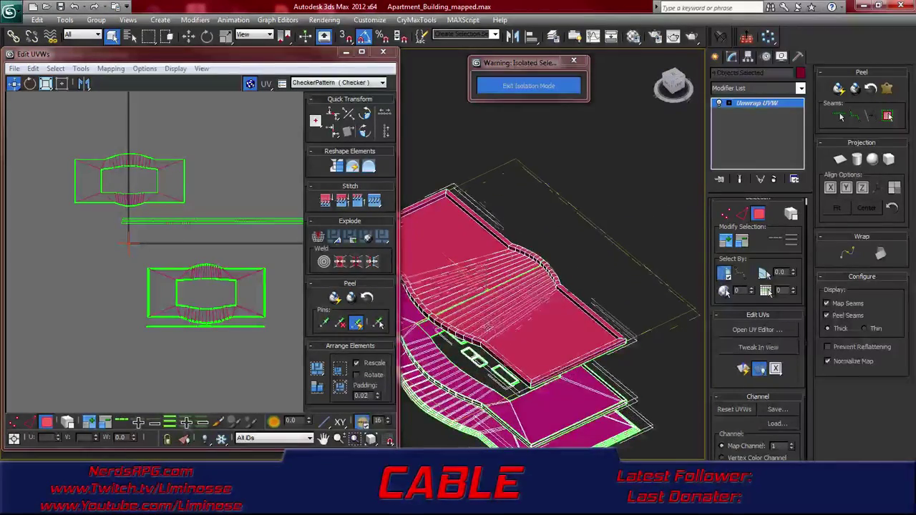
Quick planar map the selected roof polygons with Normalize Map off and move their shell beside the upper ring-shaped shell
{"action": "middle_click_drag", "start_coordinate": [487, 325], "coordinate": [530, 338]}
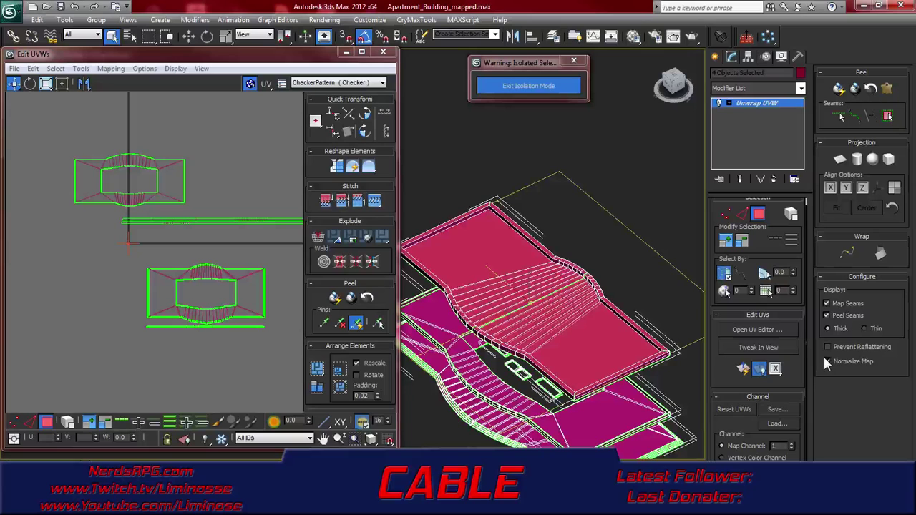
{"action": "left_click", "coordinate": [744, 369]}
{"action": "left_click_drag", "start_coordinate": [144, 254], "coordinate": [263, 190]}
Quick planar map the straight outer side face beside the roof's curved edge and place its strip just below the roof shell
{"action": "middle_click_drag", "start_coordinate": [541, 313], "coordinate": [569, 299], "text": "alt"}
{"action": "middle_click_drag", "start_coordinate": [519, 331], "coordinate": [544, 305]}
{"action": "scroll", "coordinate": [475, 312], "scroll_direction": "up", "scroll_amount": 2}
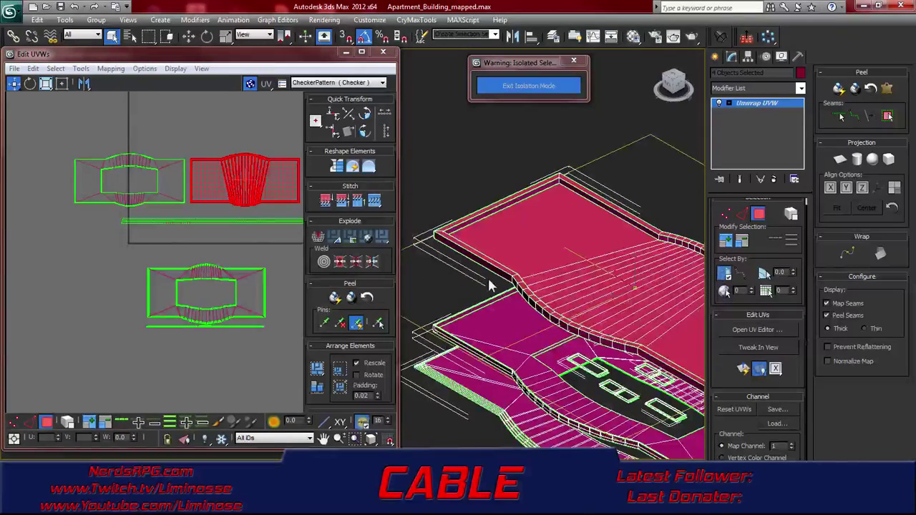
{"action": "left_click", "coordinate": [498, 271]}
{"action": "left_click", "coordinate": [741, 369]}
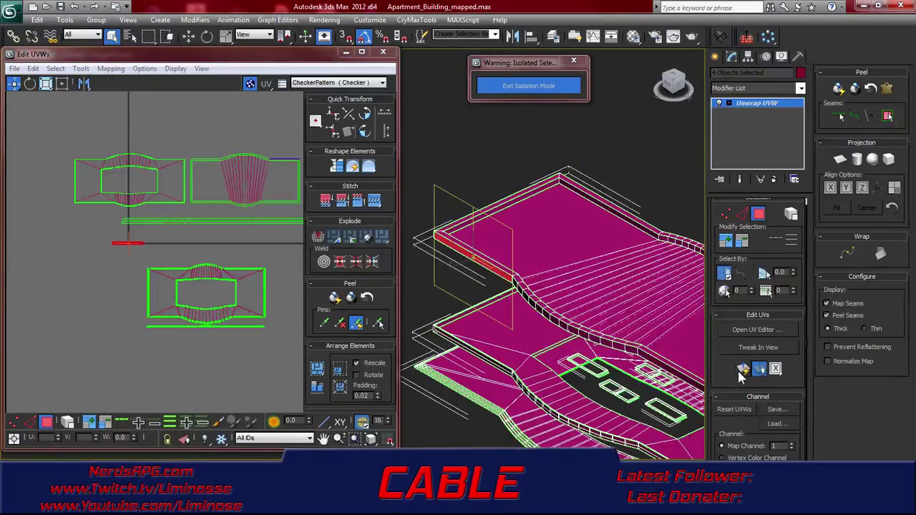
{"action": "left_click_drag", "start_coordinate": [134, 246], "coordinate": [210, 209]}
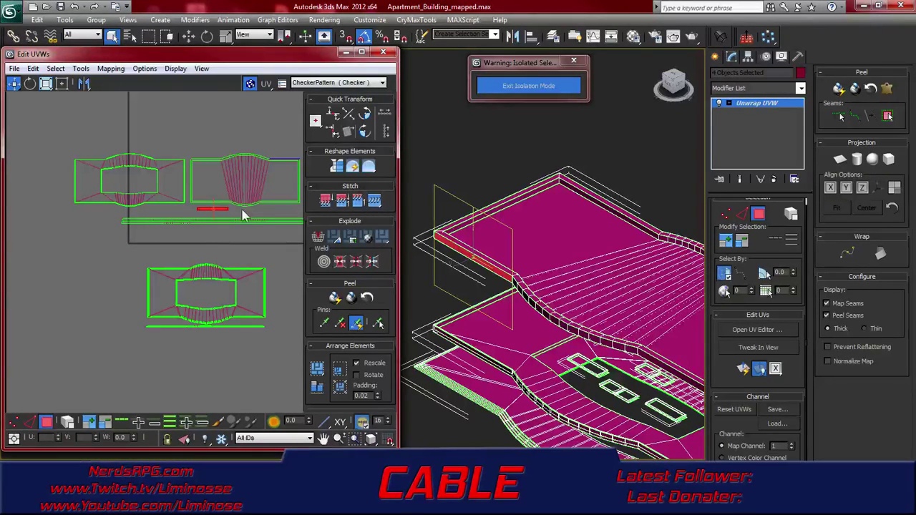
{"action": "middle_click_drag", "start_coordinate": [542, 317], "coordinate": [480, 313], "text": "alt"}
{"action": "scroll", "coordinate": [480, 312], "scroll_direction": "up", "scroll_amount": 3}
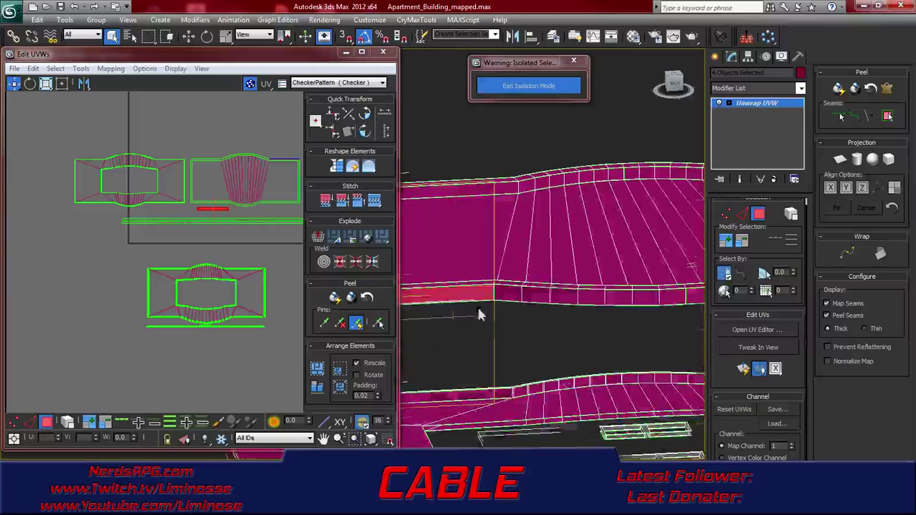
Quick planar map the outer side faces of the roof's curved edge one by one, from its start to about the middle
{"action": "left_click", "coordinate": [505, 292]}
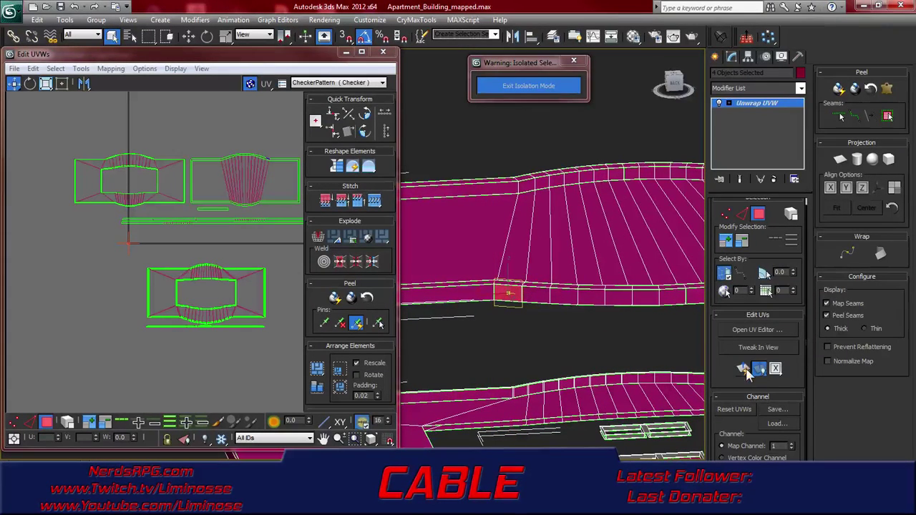
{"action": "left_click", "coordinate": [538, 295]}
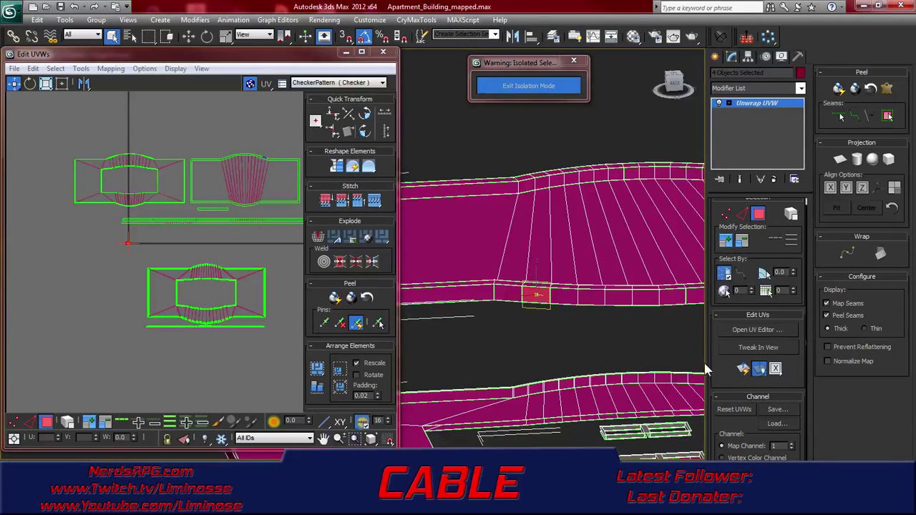
{"action": "left_click", "coordinate": [570, 299]}
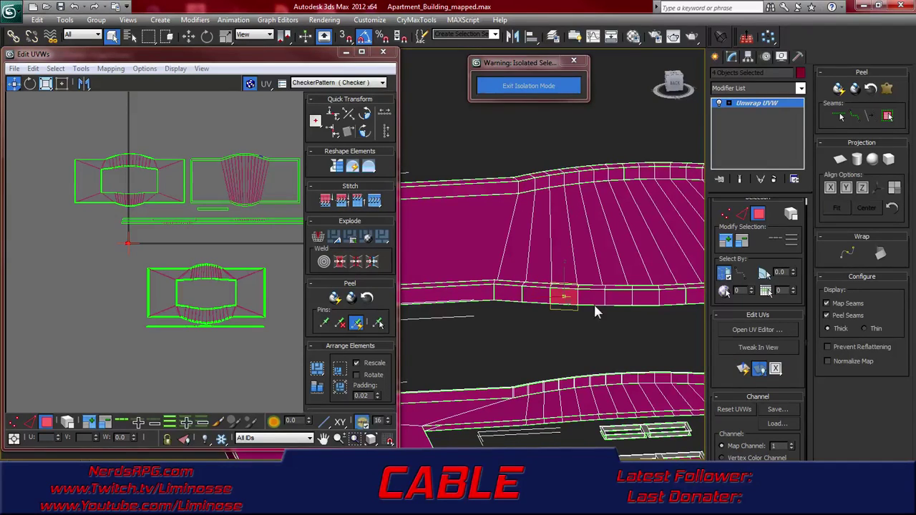
{"action": "middle_click_drag", "start_coordinate": [626, 335], "coordinate": [510, 313]}
{"action": "left_click", "coordinate": [509, 295]}
{"action": "left_click", "coordinate": [538, 297]}
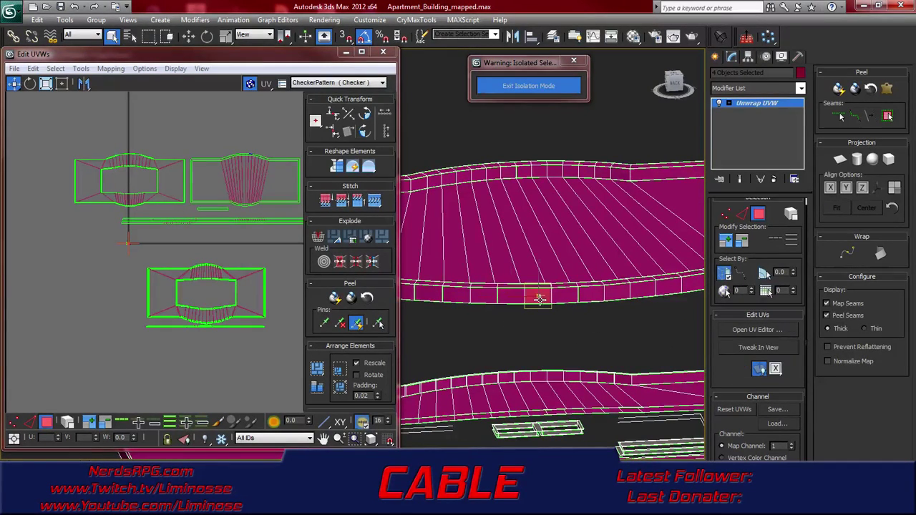
{"action": "left_click", "coordinate": [556, 296]}
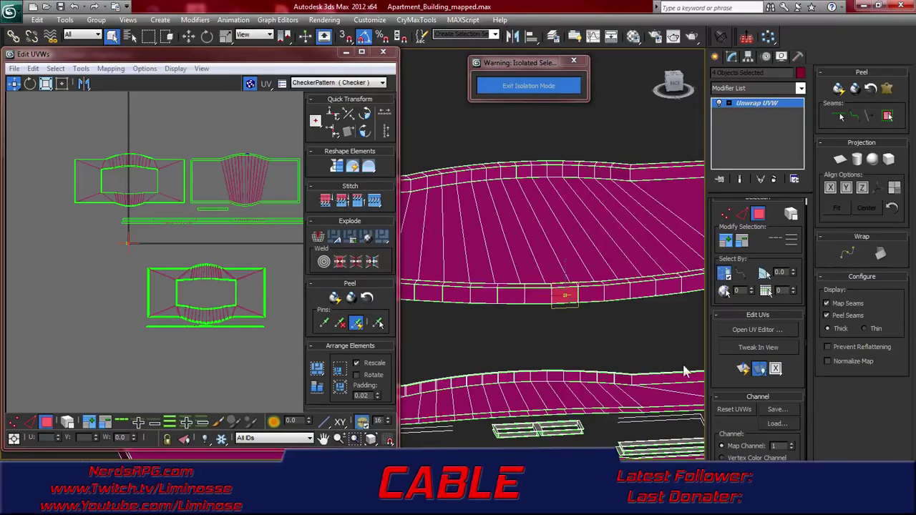
Quick planar map the remaining outer side faces of this curved edge individually, up to the straight run
{"action": "middle_click_drag", "start_coordinate": [648, 364], "coordinate": [505, 341]}
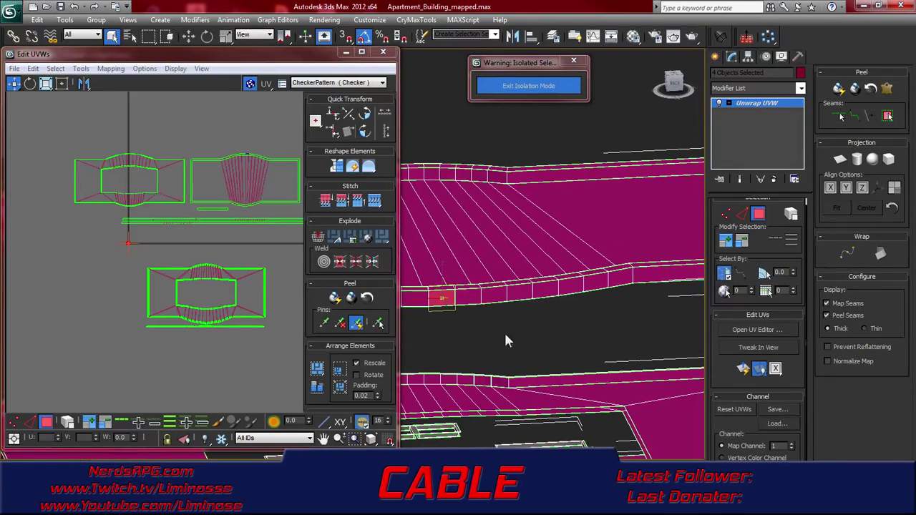
{"action": "left_click", "coordinate": [463, 296]}
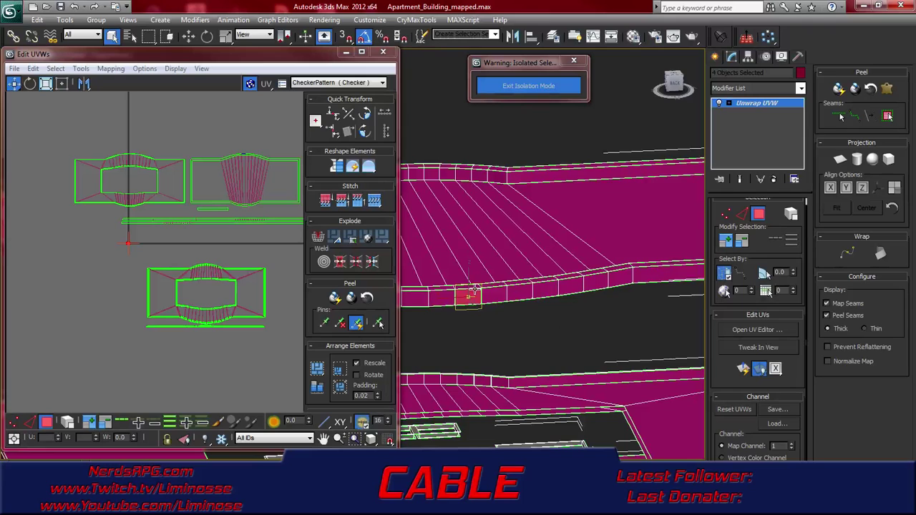
{"action": "left_click", "coordinate": [500, 294]}
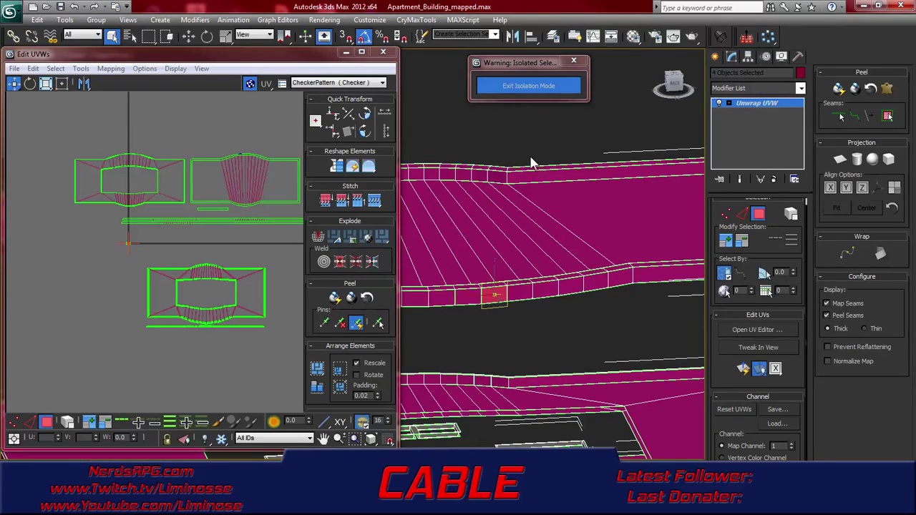
{"action": "left_click", "coordinate": [520, 292]}
{"action": "left_click", "coordinate": [546, 286]}
{"action": "left_click", "coordinate": [571, 283]}
{"action": "left_click", "coordinate": [596, 280]}
{"action": "left_click", "coordinate": [621, 278]}
Quick planar map the straight outer side face past the bulge and the adjoining outer face at the roof's short end
{"action": "left_click", "coordinate": [661, 276]}
{"action": "mouse_move", "coordinate": [609, 306]}
{"action": "middle_mouse_down"}
{"action": "mouse_move", "coordinate": [458, 322]}
{"action": "mouse_move", "coordinate": [493, 316]}
{"action": "middle_mouse_up"}
{"action": "middle_click_drag", "start_coordinate": [580, 323], "coordinate": [534, 330]}
{"action": "scroll", "coordinate": [543, 327], "scroll_direction": "up", "scroll_amount": 8}
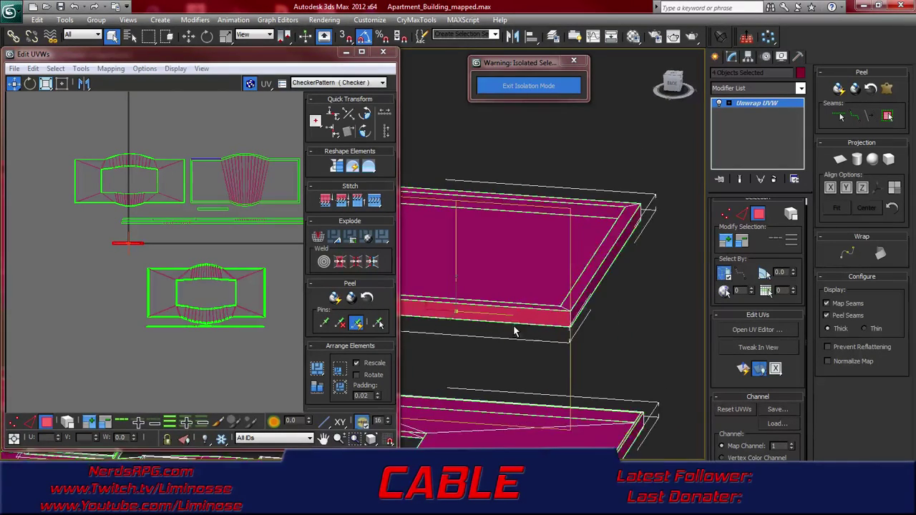
{"action": "left_click", "coordinate": [576, 348]}
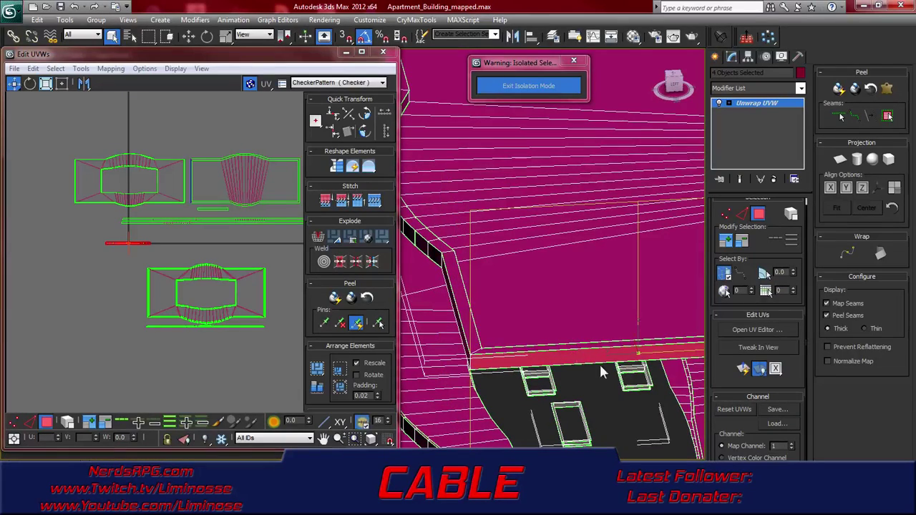
Quick planar map the outer side faces along the opposite long side's curved bulge one by one
{"action": "middle_click_drag", "start_coordinate": [610, 369], "coordinate": [540, 365], "text": "alt"}
{"action": "middle_click_drag", "start_coordinate": [632, 364], "coordinate": [553, 338]}
{"action": "middle_click_drag", "start_coordinate": [600, 307], "coordinate": [534, 350], "text": "alt"}
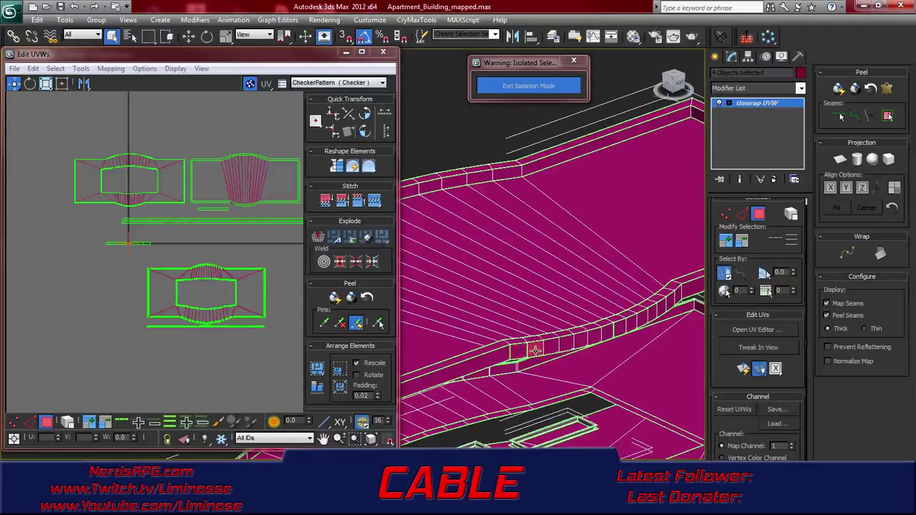
{"action": "left_click", "coordinate": [565, 346]}
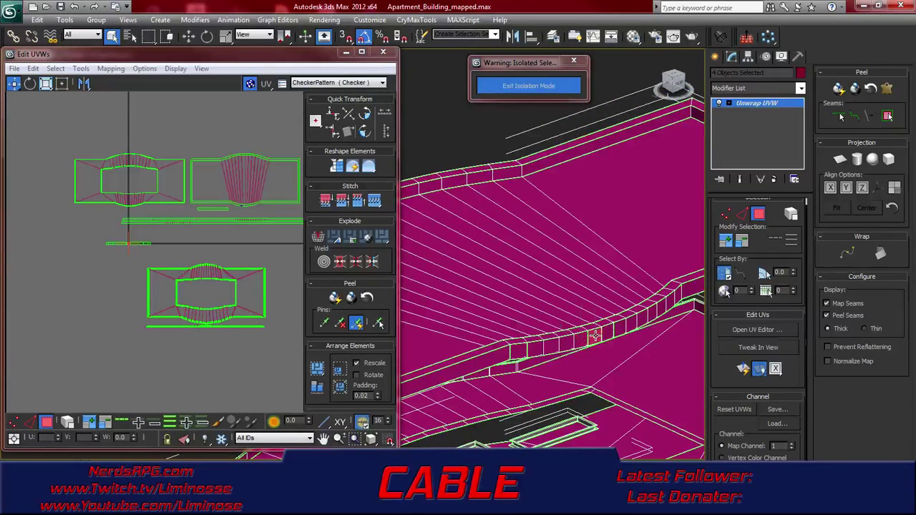
{"action": "left_click", "coordinate": [619, 327]}
{"action": "left_click", "coordinate": [631, 324]}
{"action": "left_click", "coordinate": [643, 319]}
{"action": "left_click", "coordinate": [652, 313]}
{"action": "left_click", "coordinate": [661, 307]}
{"action": "left_click", "coordinate": [671, 299]}
{"action": "middle_click_drag", "start_coordinate": [659, 311], "coordinate": [518, 366]}
Quick planar map the straight outer side face after the opposite bulge and the outer face at the other short end
{"action": "left_click", "coordinate": [574, 334]}
{"action": "middle_click_drag", "start_coordinate": [574, 334], "coordinate": [453, 368]}
{"action": "middle_click_drag", "start_coordinate": [541, 362], "coordinate": [421, 332]}
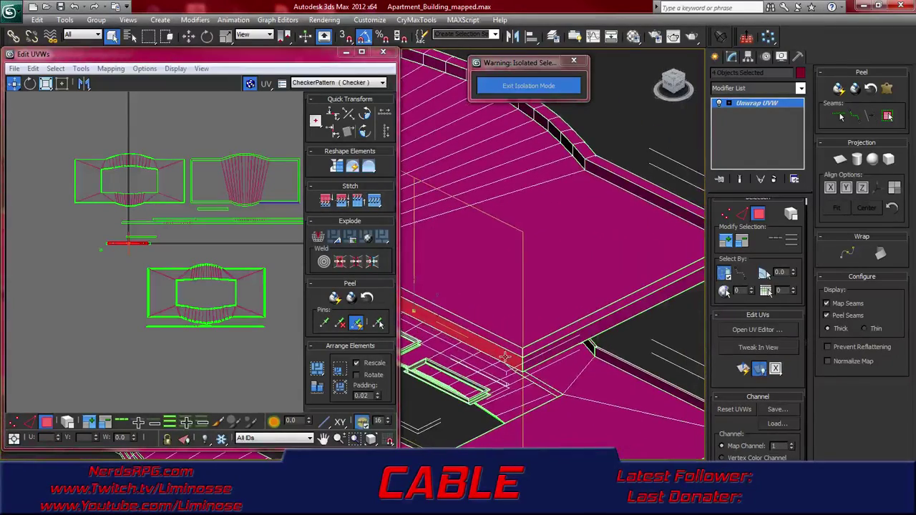
{"action": "left_click", "coordinate": [558, 355]}
{"action": "left_click", "coordinate": [557, 351]}
{"action": "middle_click_drag", "start_coordinate": [556, 351], "coordinate": [501, 379]}
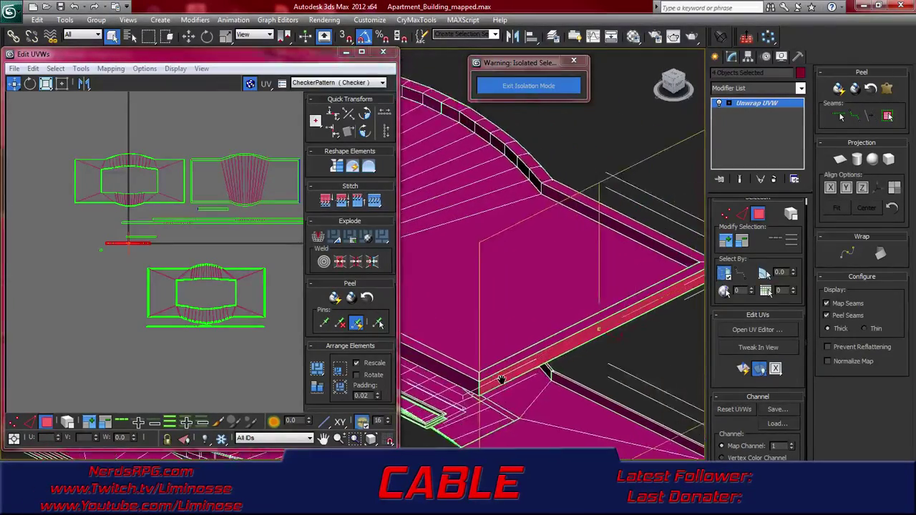
Quick planar map the rim's inner side faces individually, starting at the straight run and continuing through the first half of the bulge
{"action": "middle_click_drag", "start_coordinate": [571, 327], "coordinate": [579, 380]}
{"action": "left_click", "coordinate": [610, 274]}
{"action": "middle_click_drag", "start_coordinate": [508, 279], "coordinate": [590, 326]}
{"action": "left_click", "coordinate": [685, 349]}
{"action": "left_click", "coordinate": [669, 333]}
{"action": "left_click", "coordinate": [649, 315]}
{"action": "left_click", "coordinate": [622, 294]}
{"action": "left_click", "coordinate": [612, 283]}
{"action": "left_click", "coordinate": [583, 268]}
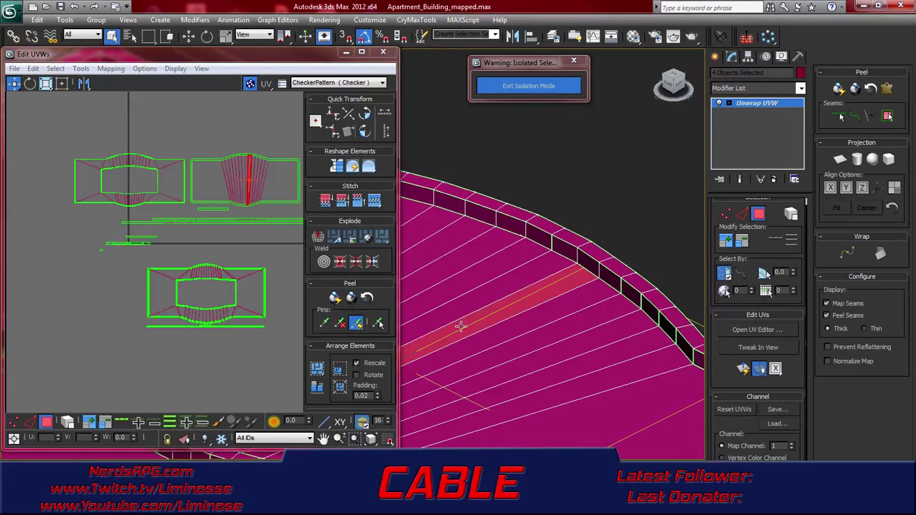
{"action": "left_click", "coordinate": [583, 264]}
Quick planar map the rest of the inner side faces along this bulge, up to the next straight run
{"action": "middle_click_drag", "start_coordinate": [481, 308], "coordinate": [536, 409]}
{"action": "left_click", "coordinate": [617, 364]}
{"action": "left_click", "coordinate": [593, 352]}
{"action": "left_click", "coordinate": [565, 342]}
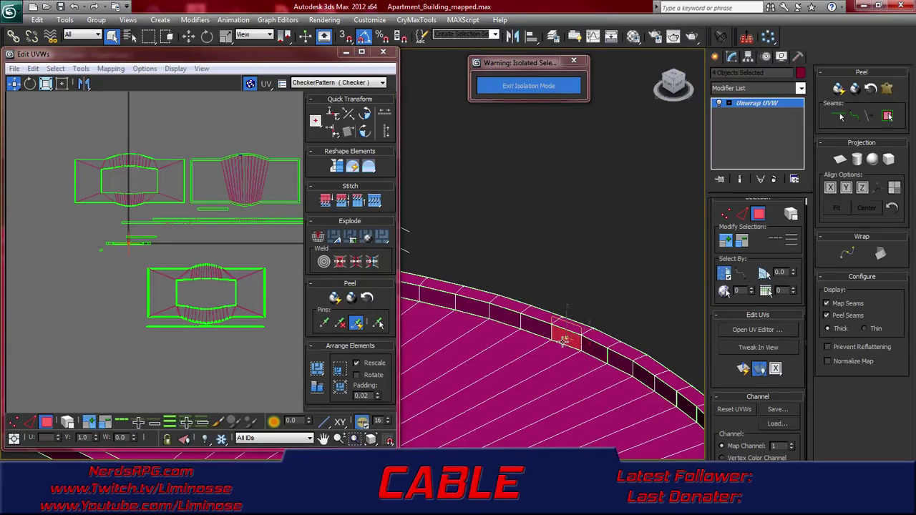
{"action": "left_click", "coordinate": [535, 333]}
{"action": "middle_click_drag", "start_coordinate": [445, 362], "coordinate": [579, 384]}
{"action": "left_click", "coordinate": [609, 351]}
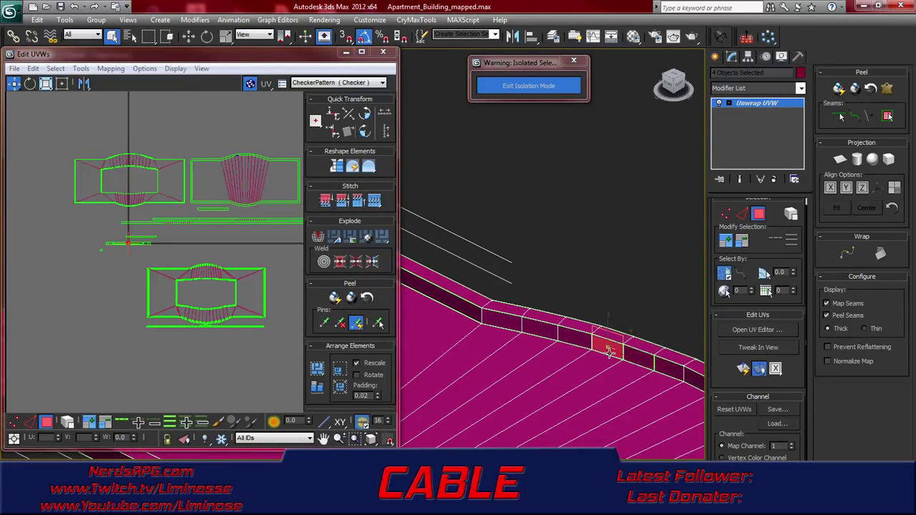
{"action": "left_click", "coordinate": [570, 340]}
{"action": "left_click", "coordinate": [544, 330]}
{"action": "left_click", "coordinate": [518, 327]}
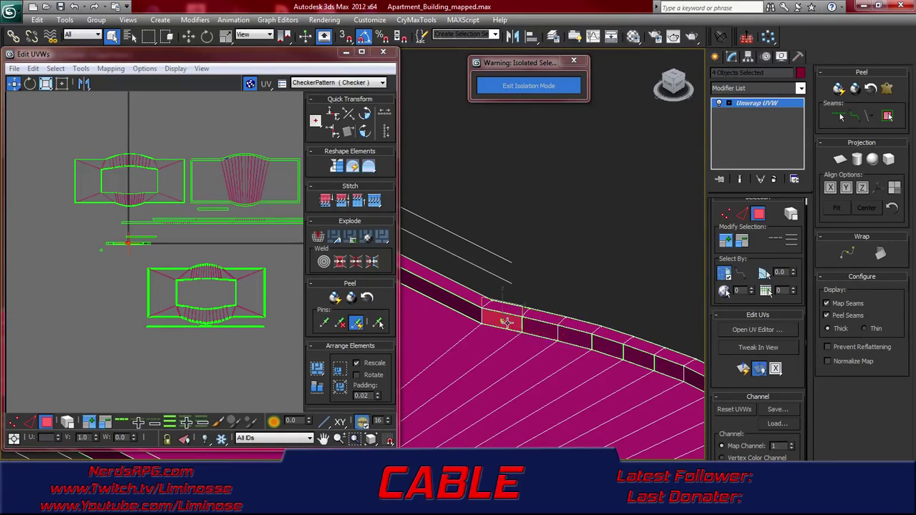
Quick planar map the rim's straight inner face beyond the bulge and the inner face at the adjoining short end
{"action": "middle_click_drag", "start_coordinate": [448, 340], "coordinate": [560, 379]}
{"action": "left_click", "coordinate": [543, 324]}
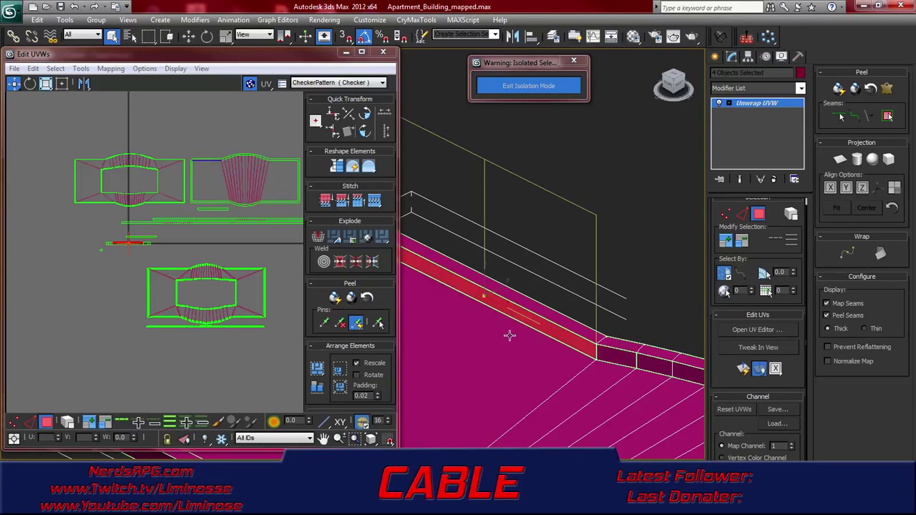
{"action": "middle_click_drag", "start_coordinate": [490, 337], "coordinate": [649, 363]}
{"action": "left_click", "coordinate": [473, 298]}
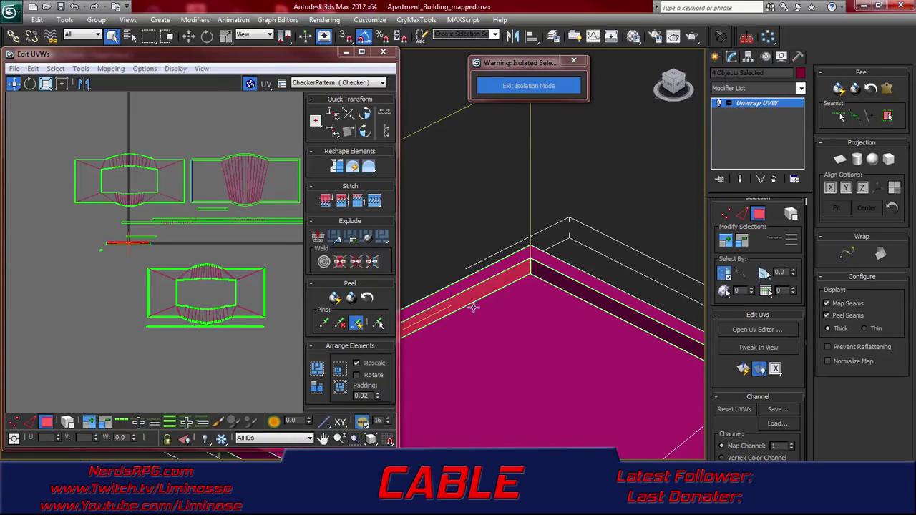
Quick planar map the straight inner face on the rim's opposite long side, before its bulge
{"action": "scroll", "coordinate": [475, 317], "scroll_direction": "down", "scroll_amount": 10}
{"action": "left_click_drag", "start_coordinate": [503, 343], "coordinate": [436, 345], "text": "alt"}
{"action": "scroll", "coordinate": [436, 345], "scroll_direction": "down", "scroll_amount": 1}
{"action": "middle_click_drag", "start_coordinate": [503, 343], "coordinate": [658, 363], "text": "alt"}
{"action": "scroll", "coordinate": [499, 326], "scroll_direction": "up", "scroll_amount": 5}
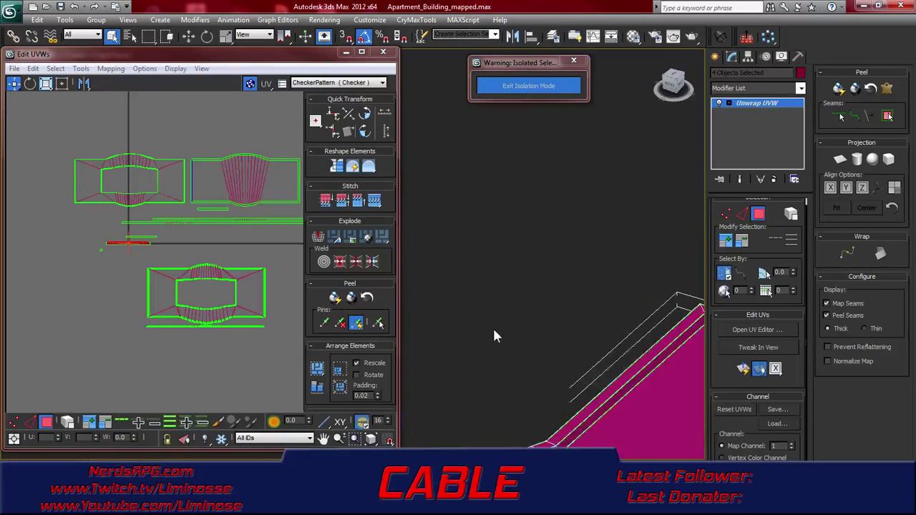
{"action": "middle_click_drag", "start_coordinate": [570, 355], "coordinate": [434, 241]}
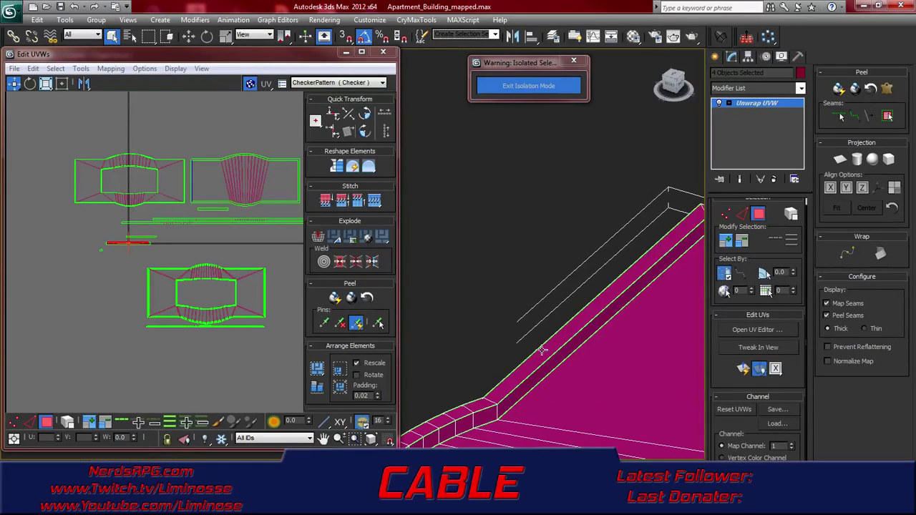
{"action": "middle_click_drag", "start_coordinate": [523, 384], "coordinate": [526, 330], "text": "alt"}
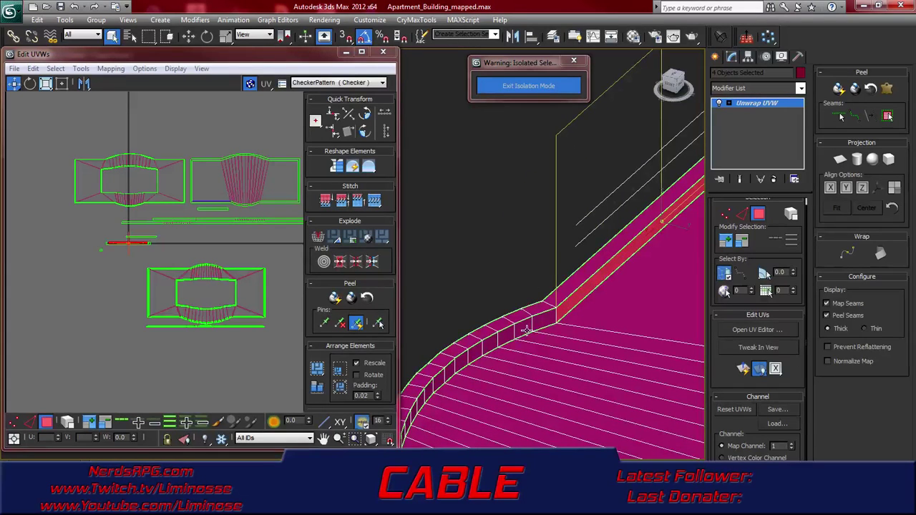
Quick planar map the inner faces along the first half of the opposite long side's bulge individually
{"action": "left_click", "coordinate": [548, 320]}
{"action": "left_click", "coordinate": [521, 332]}
{"action": "left_click", "coordinate": [509, 341]}
{"action": "left_click", "coordinate": [481, 350]}
{"action": "middle_click_drag", "start_coordinate": [487, 350], "coordinate": [527, 282]}
{"action": "left_click", "coordinate": [528, 274]}
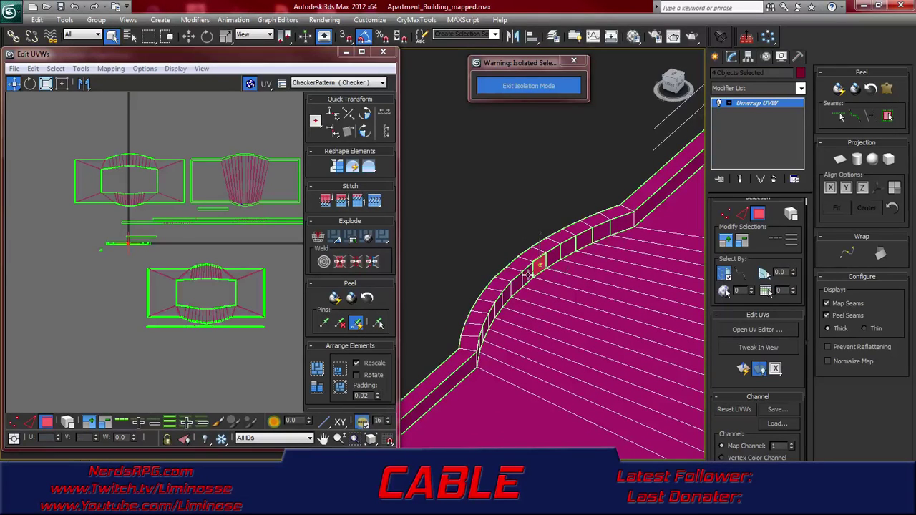
{"action": "left_click", "coordinate": [510, 289]}
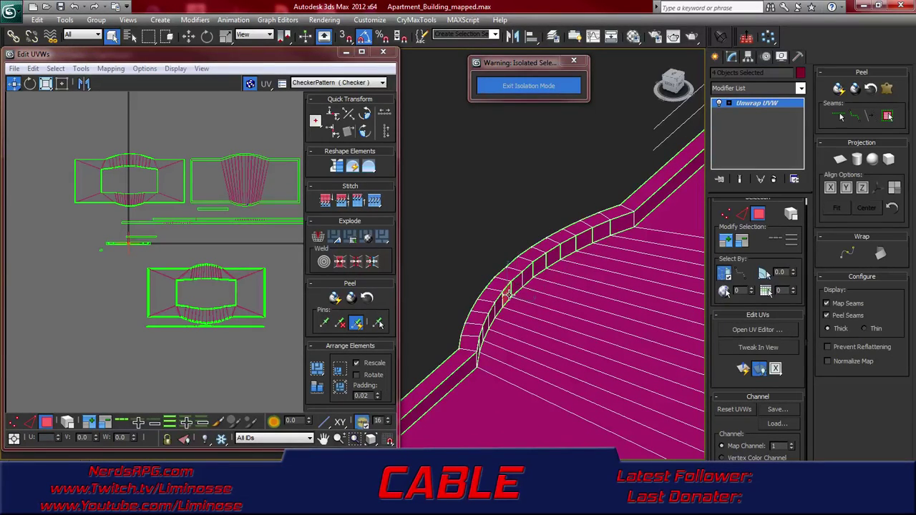
Quick planar map the last inner faces of the opposite bulge and the straight inner face that follows them
{"action": "middle_click_drag", "start_coordinate": [515, 364], "coordinate": [672, 319], "text": "alt"}
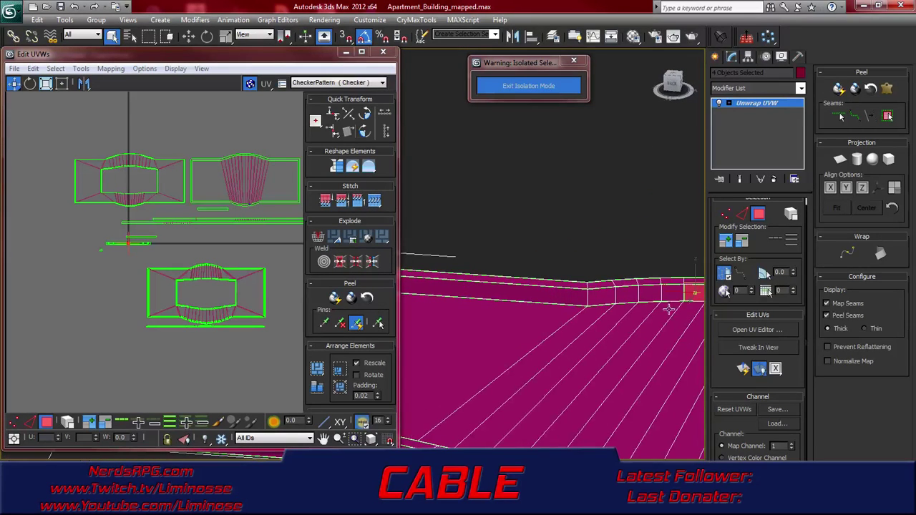
{"action": "left_click", "coordinate": [667, 292]}
{"action": "left_click", "coordinate": [648, 296]}
{"action": "left_click", "coordinate": [622, 299]}
{"action": "left_click", "coordinate": [601, 300]}
{"action": "left_click", "coordinate": [568, 294]}
Quick planar map the remaining inner rim faces around the last corner
{"action": "middle_click_drag", "start_coordinate": [495, 312], "coordinate": [640, 319]}
{"action": "middle_click_drag", "start_coordinate": [532, 304], "coordinate": [584, 309]}
{"action": "middle_click_drag", "start_coordinate": [494, 305], "coordinate": [645, 314]}
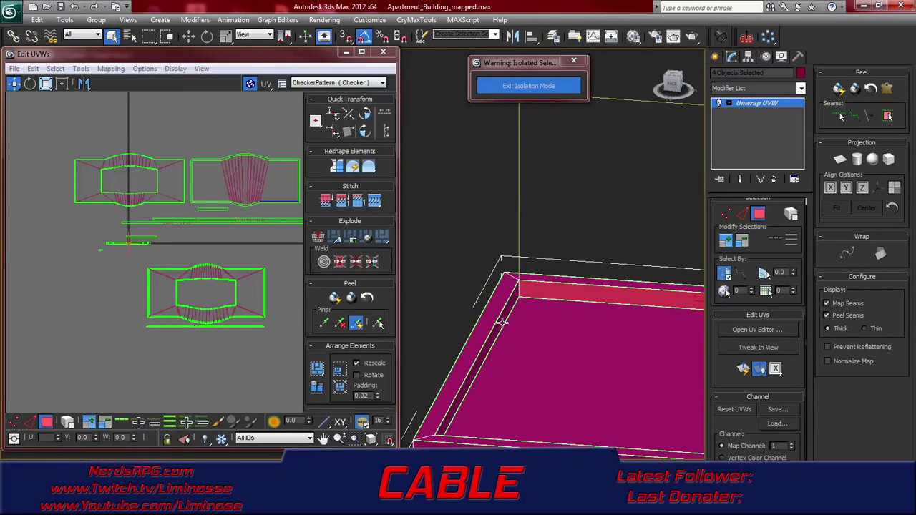
{"action": "middle_click_drag", "start_coordinate": [518, 332], "coordinate": [486, 337], "text": "alt"}
{"action": "left_click", "coordinate": [472, 296]}
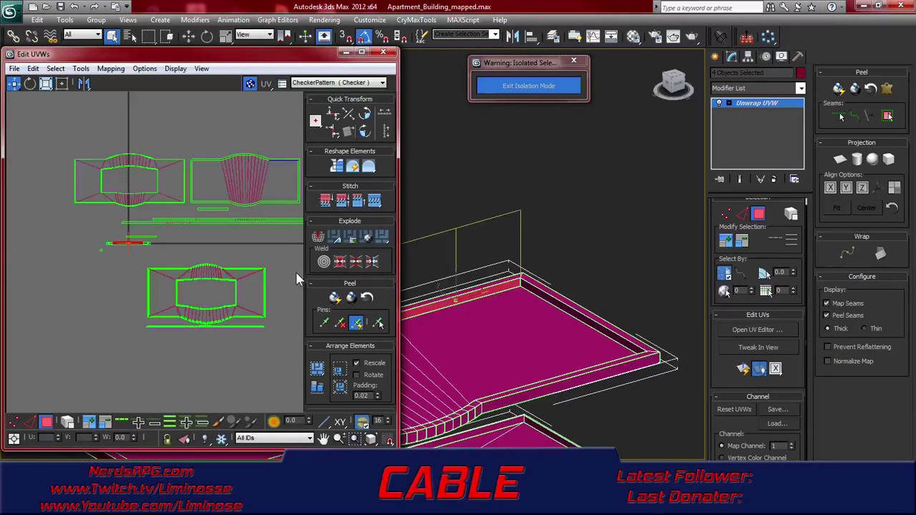
In edge mode, stitch the first curved-edge side faces onto the end of the strip below the roof shell
{"action": "scroll", "coordinate": [189, 268], "scroll_direction": "up", "scroll_amount": 8}
{"action": "key", "text": "2"}
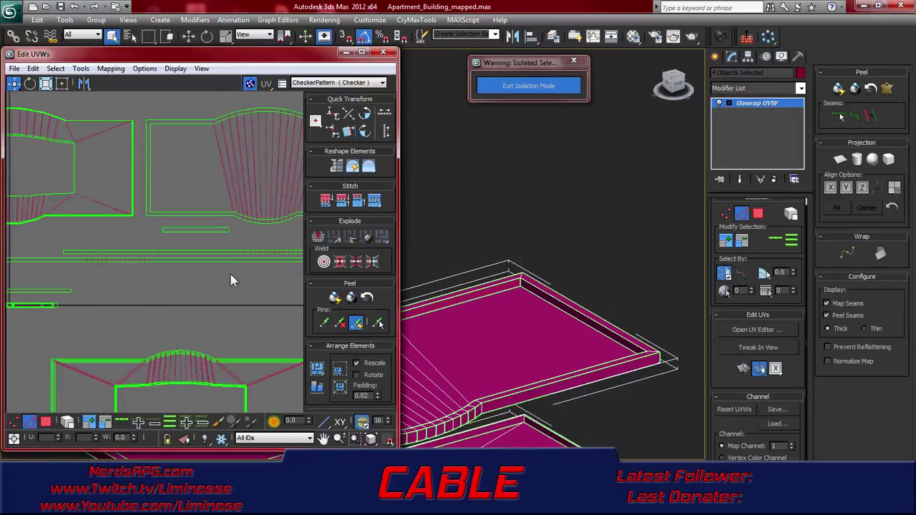
{"action": "scroll", "coordinate": [233, 245], "scroll_direction": "up", "scroll_amount": 2}
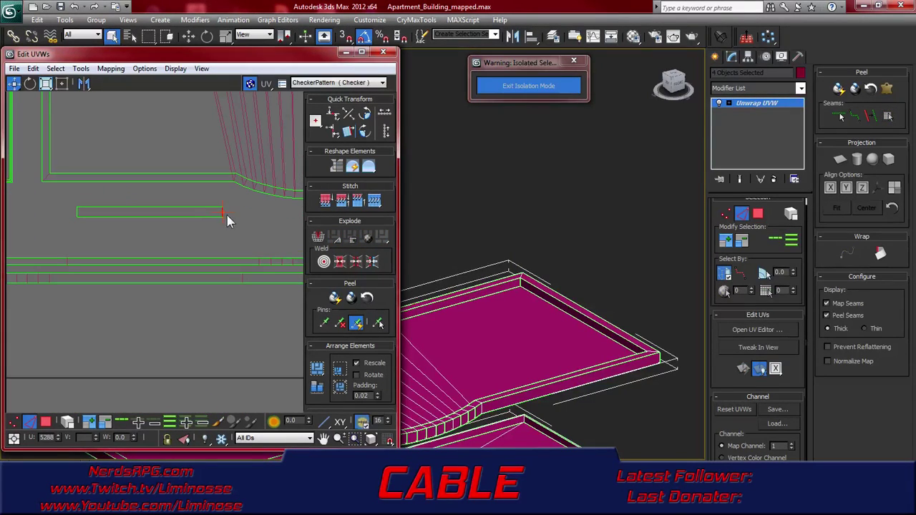
{"action": "key", "text": "s"}
{"action": "middle_click_drag", "start_coordinate": [258, 235], "coordinate": [173, 279]}
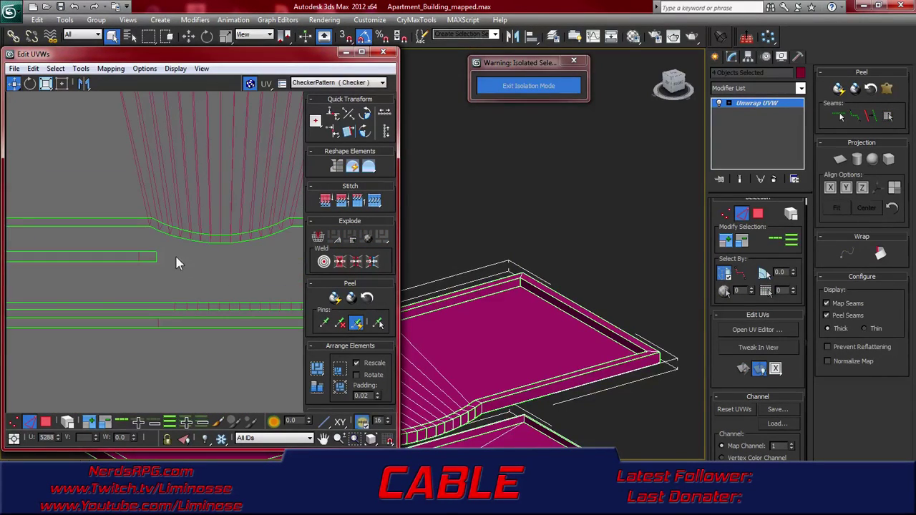
{"action": "key", "text": "s"}
{"action": "left_click_drag", "start_coordinate": [148, 257], "coordinate": [246, 258]}
{"action": "key", "text": "s"}
{"action": "key", "text": "ctrl+z"}
{"action": "mouse_move", "coordinate": [243, 257]}
{"action": "left_mouse_down"}
{"action": "mouse_move", "coordinate": [220, 259]}
{"action": "mouse_move", "coordinate": [253, 256]}
{"action": "left_mouse_up"}
{"action": "key", "text": "s"}
Stitch the following curved-edge side faces onto the growing strip, one end edge at a time
{"action": "key", "text": "s"}
{"action": "middle_click_drag", "start_coordinate": [283, 255], "coordinate": [207, 267]}
{"action": "key", "text": "s"}
{"action": "left_click_drag", "start_coordinate": [198, 270], "coordinate": [210, 270]}
{"action": "key", "text": "s"}
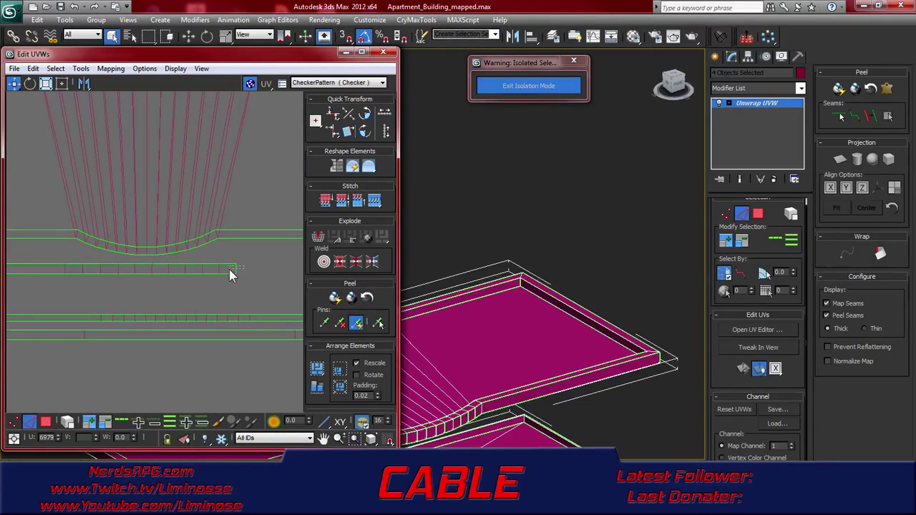
{"action": "left_click_drag", "start_coordinate": [243, 272], "coordinate": [290, 273]}
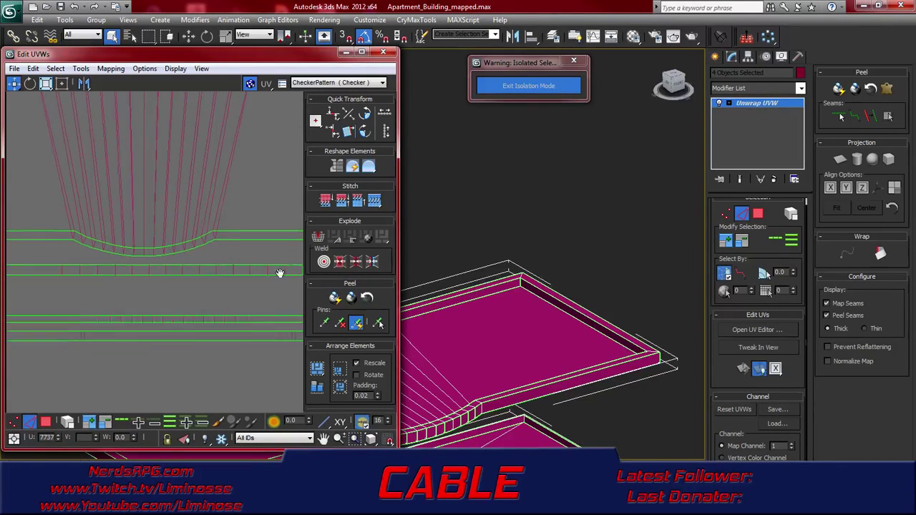
{"action": "middle_click_drag", "start_coordinate": [278, 271], "coordinate": [189, 277]}
{"action": "left_click_drag", "start_coordinate": [209, 275], "coordinate": [208, 276]}
{"action": "key", "text": "s"}
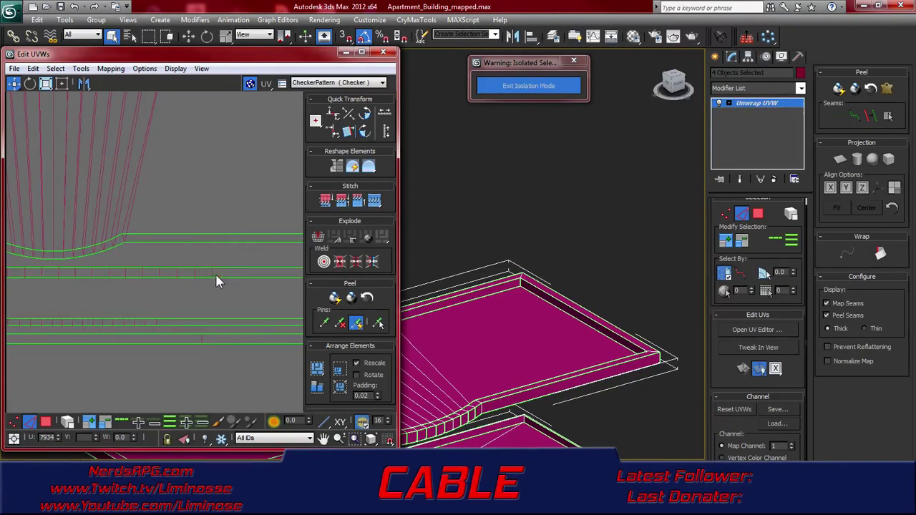
Stitch the straight side face that follows the bulge onto the end of the strip
{"action": "middle_click_drag", "start_coordinate": [251, 270], "coordinate": [164, 281]}
{"action": "left_click_drag", "start_coordinate": [276, 281], "coordinate": [262, 286]}
{"action": "key", "text": "s"}
{"action": "middle_click_drag", "start_coordinate": [282, 288], "coordinate": [178, 291]}
{"action": "scroll", "coordinate": [262, 299], "scroll_direction": "down", "scroll_amount": 3}
{"action": "scroll", "coordinate": [261, 300], "scroll_direction": "up", "scroll_amount": 5}
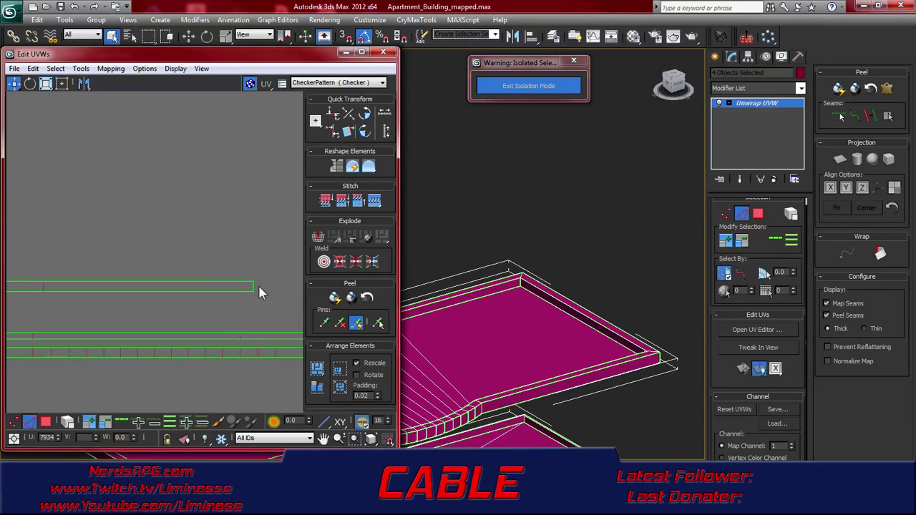
Stitch the next straight side faces around the corner onto the end of the growing rim strip
{"action": "left_click_drag", "start_coordinate": [247, 292], "coordinate": [248, 292]}
{"action": "key", "text": "s"}
{"action": "middle_click_drag", "start_coordinate": [261, 294], "coordinate": [168, 307]}
{"action": "left_click_drag", "start_coordinate": [224, 293], "coordinate": [220, 295]}
{"action": "key", "text": "s"}
{"action": "middle_click_drag", "start_coordinate": [259, 294], "coordinate": [233, 293]}
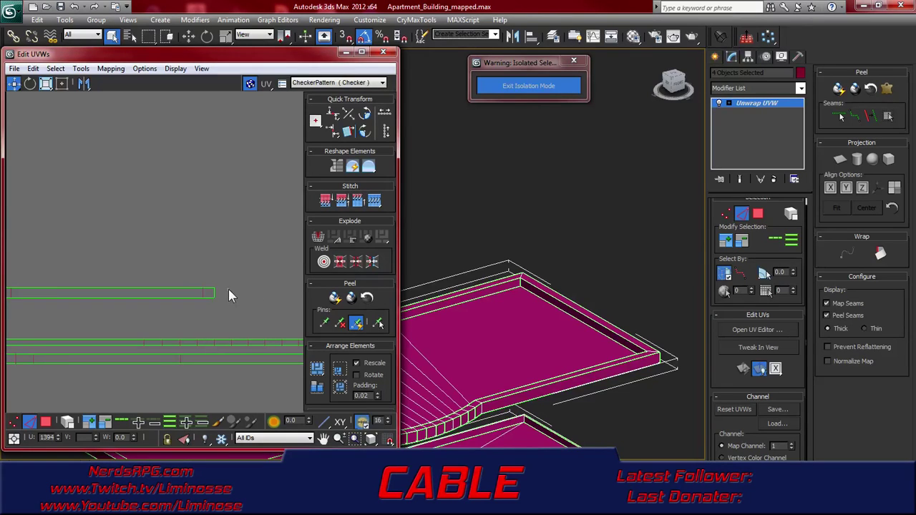
Stitch the curved-edge side faces of the second bulge onto the strip's end, one end edge at a time
{"action": "left_click_drag", "start_coordinate": [210, 296], "coordinate": [251, 301]}
{"action": "key", "text": "s"}
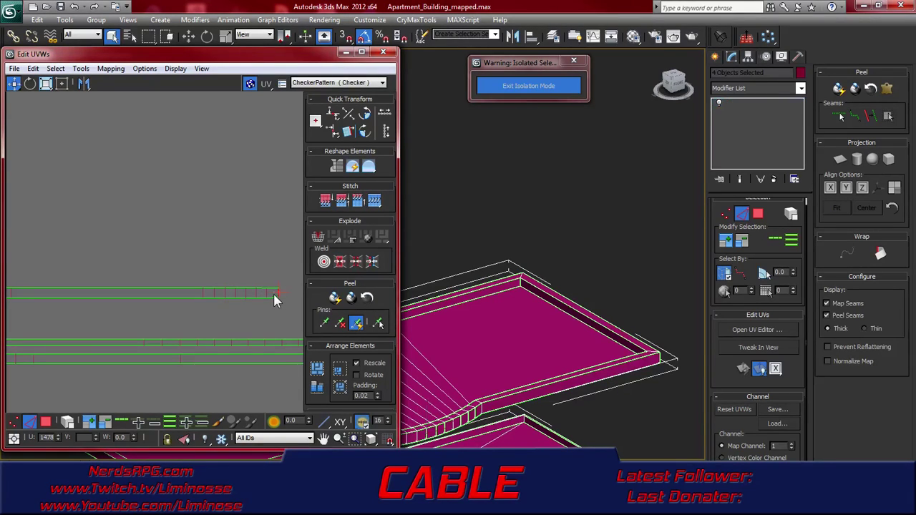
{"action": "mouse_move", "coordinate": [274, 294]}
{"action": "left_mouse_down"}
{"action": "mouse_move", "coordinate": [251, 294]}
{"action": "mouse_move", "coordinate": [267, 301]}
{"action": "left_mouse_up"}
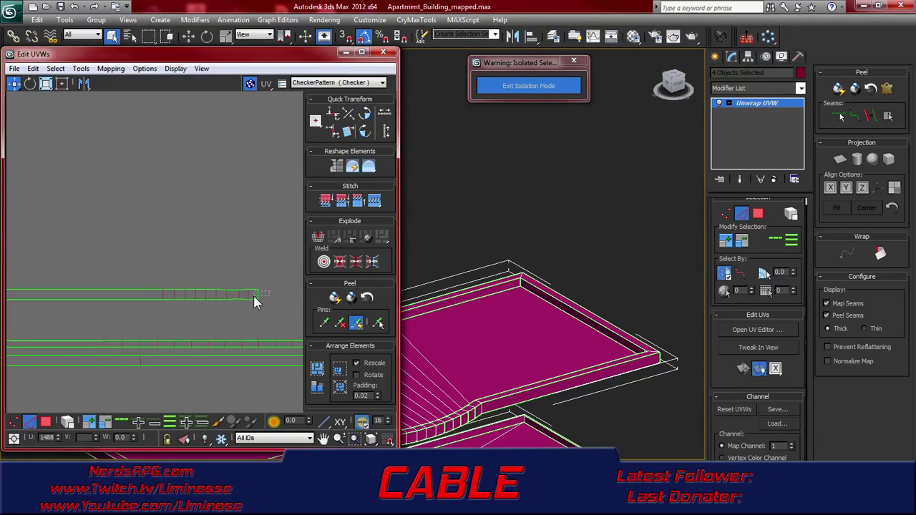
{"action": "middle_click_drag", "start_coordinate": [267, 296], "coordinate": [214, 301]}
{"action": "left_click", "coordinate": [213, 302]}
{"action": "left_click_drag", "start_coordinate": [224, 301], "coordinate": [256, 300]}
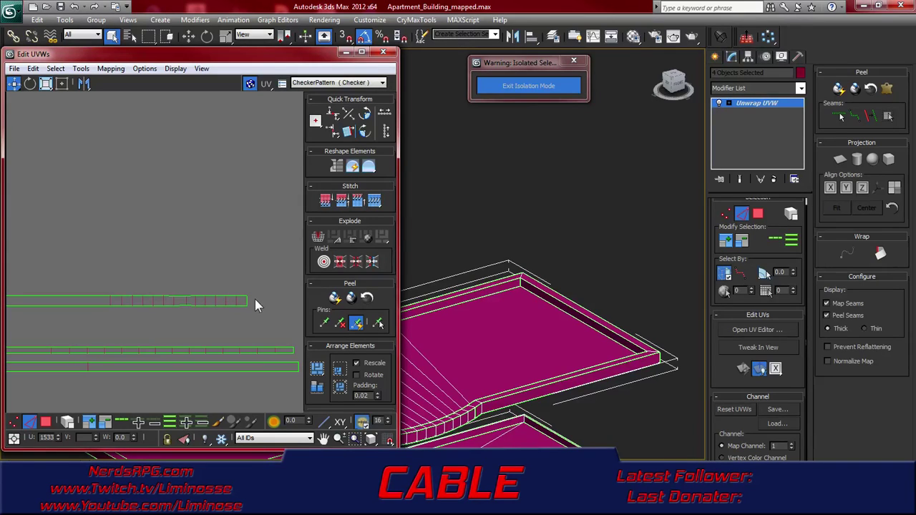
Stitch the remaining straight side faces beyond the second bulge onto the strip's end to complete the strip
{"action": "left_click", "coordinate": [254, 302]}
{"action": "key", "text": "s"}
{"action": "middle_click_drag", "start_coordinate": [280, 298], "coordinate": [168, 309]}
{"action": "left_click_drag", "start_coordinate": [264, 309], "coordinate": [230, 318]}
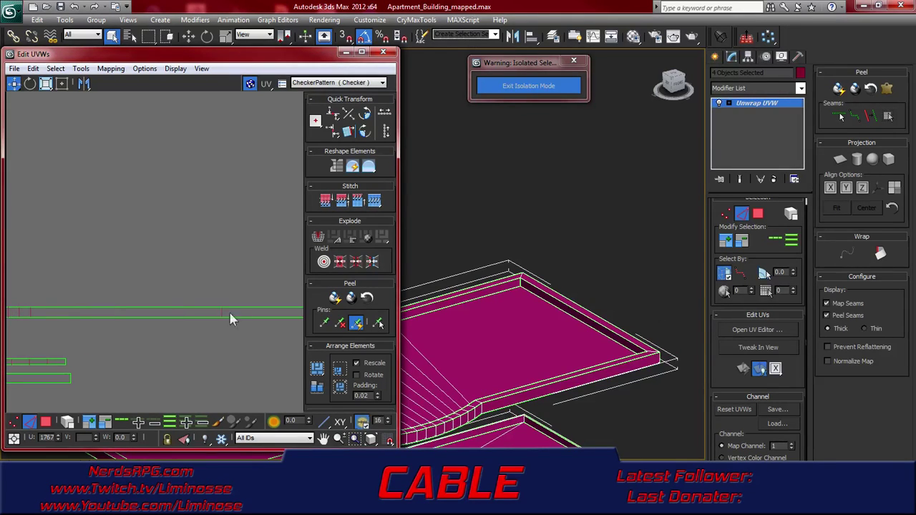
{"action": "scroll", "coordinate": [243, 313], "scroll_direction": "down", "scroll_amount": 3}
{"action": "middle_click_drag", "start_coordinate": [248, 315], "coordinate": [150, 312]}
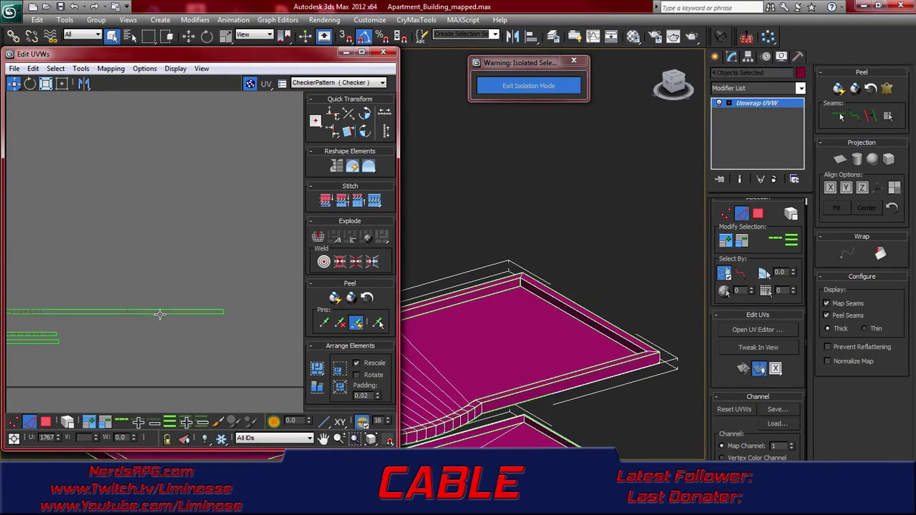
{"action": "scroll", "coordinate": [221, 314], "scroll_direction": "up", "scroll_amount": 4}
{"action": "scroll", "coordinate": [221, 313], "scroll_direction": "up", "scroll_amount": 1}
{"action": "left_click", "coordinate": [227, 308]}
{"action": "scroll", "coordinate": [242, 308], "scroll_direction": "up", "scroll_amount": 5}
{"action": "scroll", "coordinate": [221, 313], "scroll_direction": "down", "scroll_amount": 3}
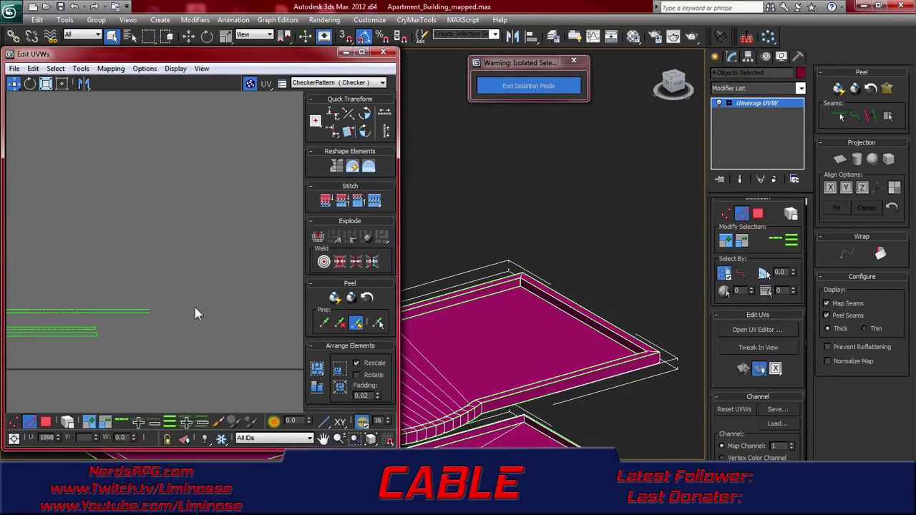
{"action": "scroll", "coordinate": [157, 325], "scroll_direction": "down", "scroll_amount": 4}
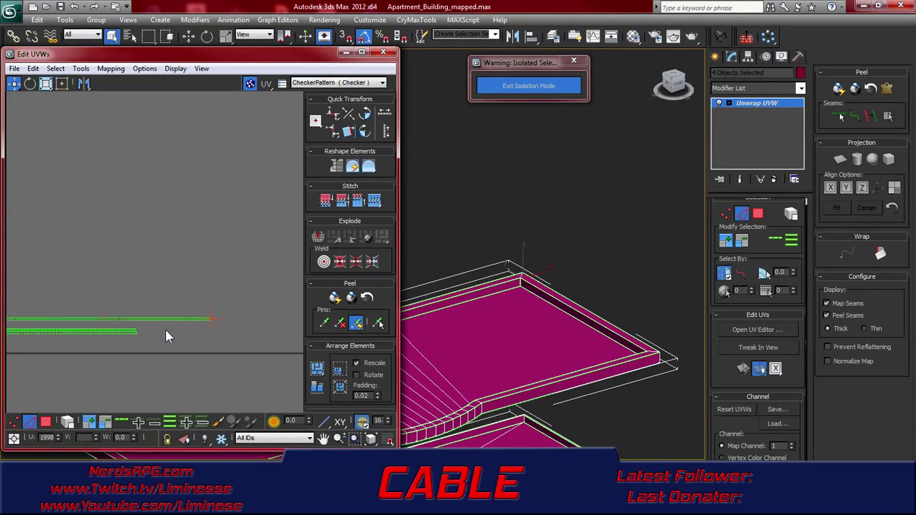
{"action": "scroll", "coordinate": [133, 339], "scroll_direction": "down", "scroll_amount": 6}
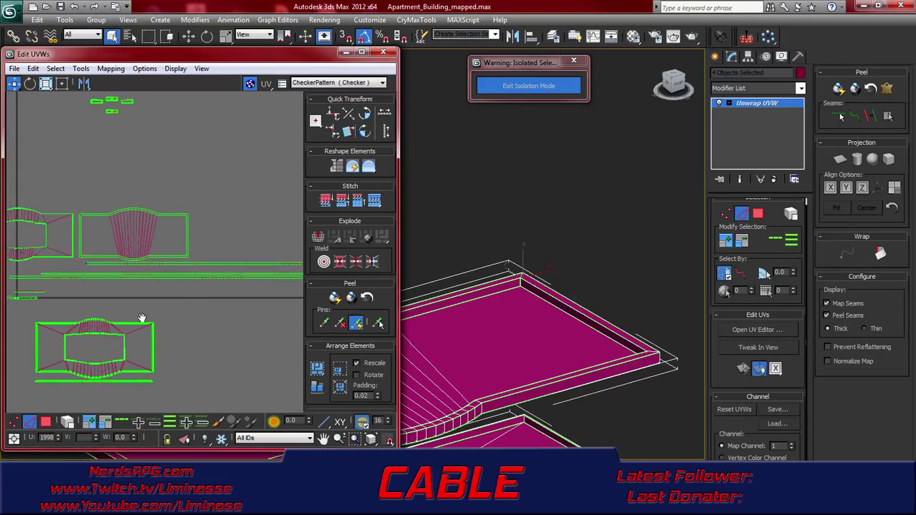
Select the straight inner rim side face and move its UV piece into the free space between the strips below the roof shell
{"action": "key", "text": "3"}
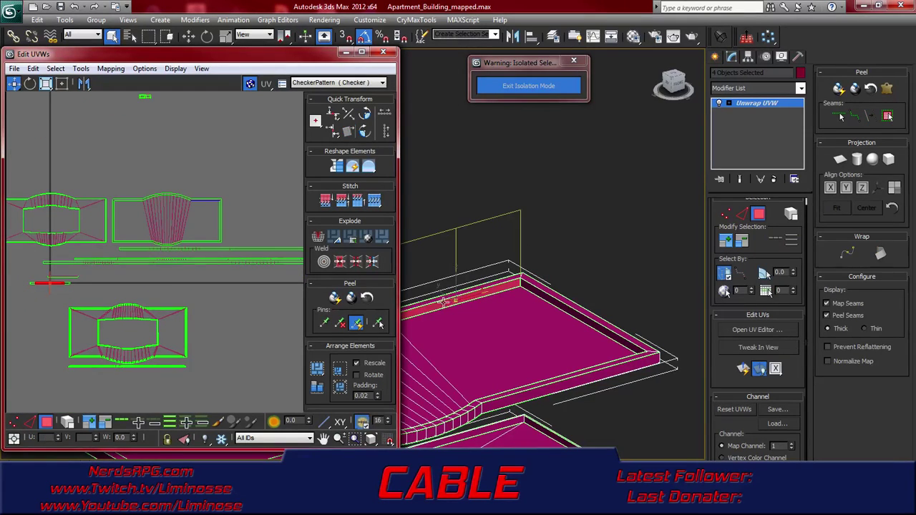
{"action": "left_click", "coordinate": [435, 312]}
{"action": "left_click", "coordinate": [455, 299]}
{"action": "middle_click_drag", "start_coordinate": [49, 315], "coordinate": [145, 338]}
{"action": "scroll", "coordinate": [144, 338], "scroll_direction": "up", "scroll_amount": 4}
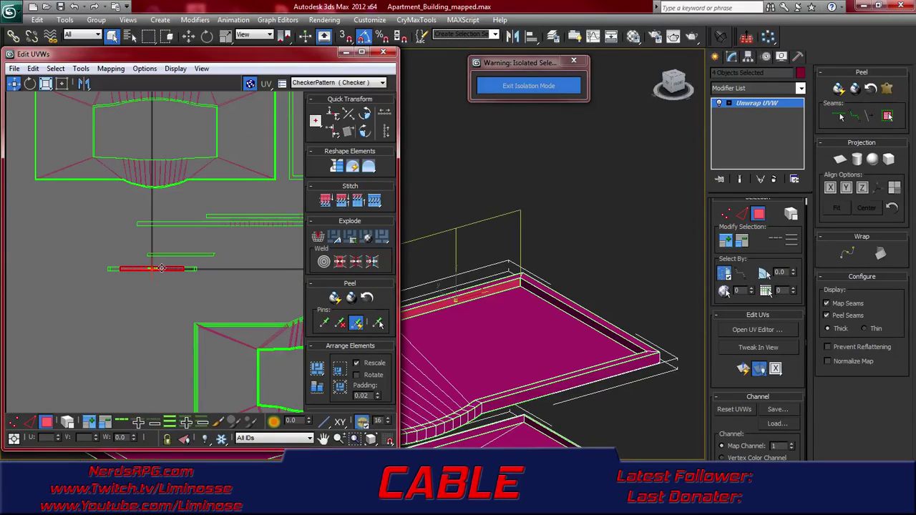
{"action": "left_click_drag", "start_coordinate": [162, 267], "coordinate": [257, 209]}
{"action": "middle_click_drag", "start_coordinate": [257, 208], "coordinate": [142, 256]}
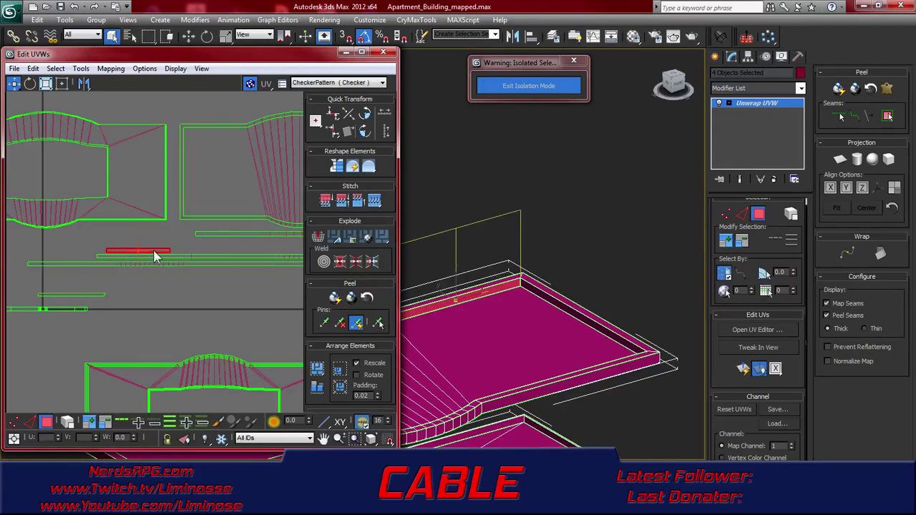
{"action": "left_click_drag", "start_coordinate": [153, 250], "coordinate": [201, 242]}
{"action": "scroll", "coordinate": [201, 241], "scroll_direction": "up", "scroll_amount": 4}
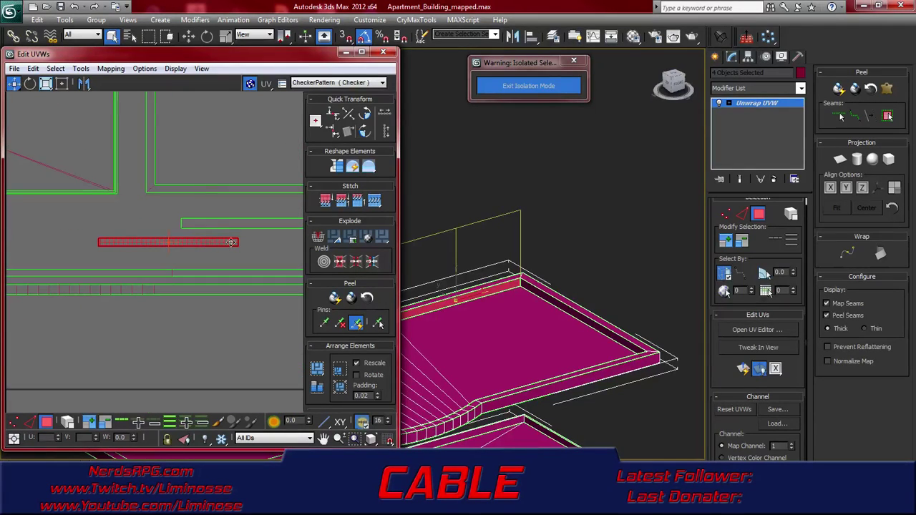
{"action": "left_click", "coordinate": [260, 244]}
{"action": "scroll", "coordinate": [255, 244], "scroll_direction": "up", "scroll_amount": 1}
{"action": "scroll", "coordinate": [254, 244], "scroll_direction": "down", "scroll_amount": 1}
In edge mode, stitch the adjoining inner rim face onto the end edge of the moved piece
{"action": "key", "text": "2"}
{"action": "middle_click_drag", "start_coordinate": [254, 245], "coordinate": [97, 282]}
{"action": "left_click", "coordinate": [78, 281]}
{"action": "key", "text": "ctrl+w"}
{"action": "middle_click_drag", "start_coordinate": [203, 285], "coordinate": [132, 288]}
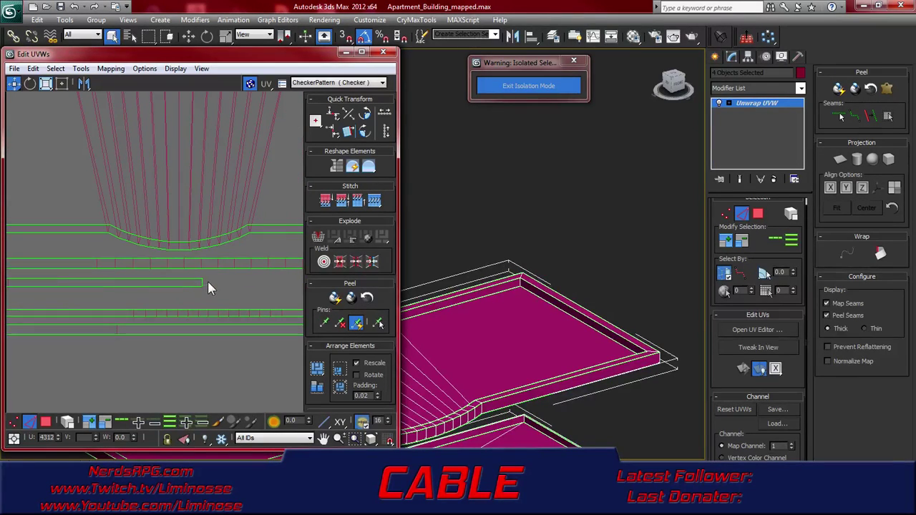
Try to stitch another face onto the end edge of the new inner rim strip and undo the attempt
{"action": "key", "text": "ctrl+z"}
{"action": "scroll", "coordinate": [179, 281], "scroll_direction": "down", "scroll_amount": 3}
{"action": "key", "text": "ctrl+z"}
{"action": "middle_click_drag", "start_coordinate": [112, 292], "coordinate": [178, 293]}
{"action": "scroll", "coordinate": [179, 290], "scroll_direction": "up", "scroll_amount": 1}
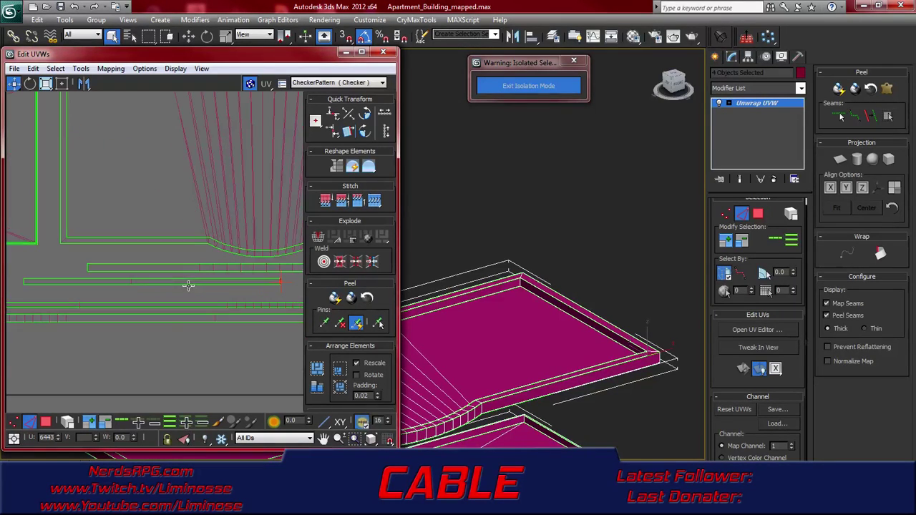
{"action": "middle_click_drag", "start_coordinate": [229, 281], "coordinate": [201, 283]}
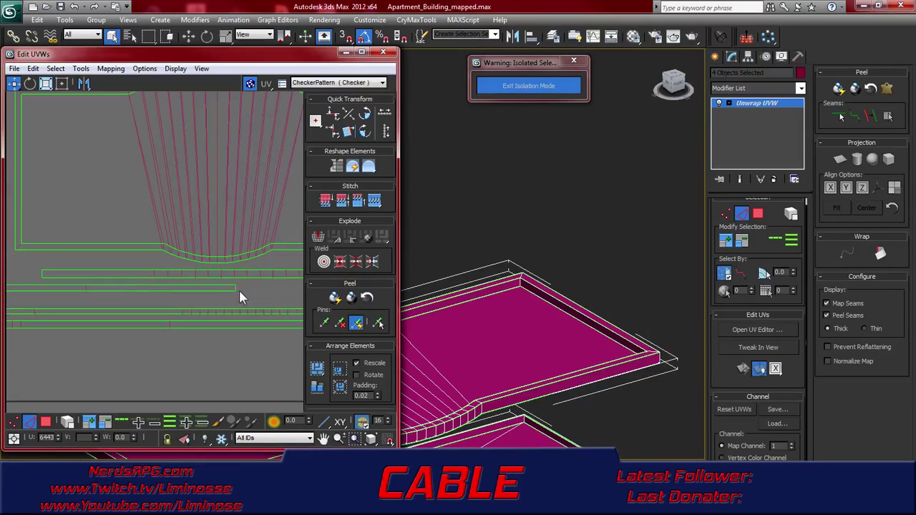
{"action": "left_click", "coordinate": [235, 286]}
{"action": "key", "text": "s"}
{"action": "key", "text": "ctrl+z"}
Select the face at the end of the inner rim strip and examine where it sits on the roof model
{"action": "middle_click_drag", "start_coordinate": [197, 324], "coordinate": [243, 324]}
{"action": "key", "text": "3"}
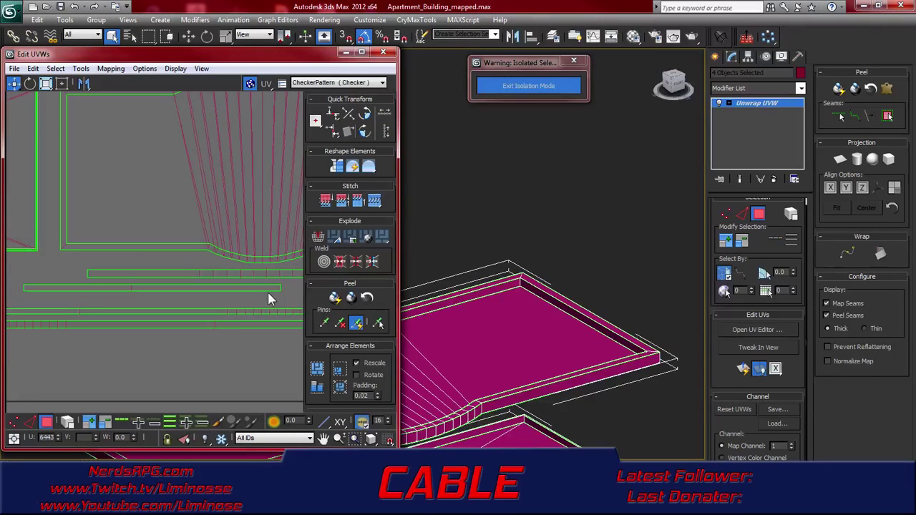
{"action": "left_click", "coordinate": [261, 288]}
{"action": "key", "text": "z"}
{"action": "middle_click_drag", "start_coordinate": [623, 330], "coordinate": [419, 312], "text": "alt"}
{"action": "left_click", "coordinate": [526, 316]}
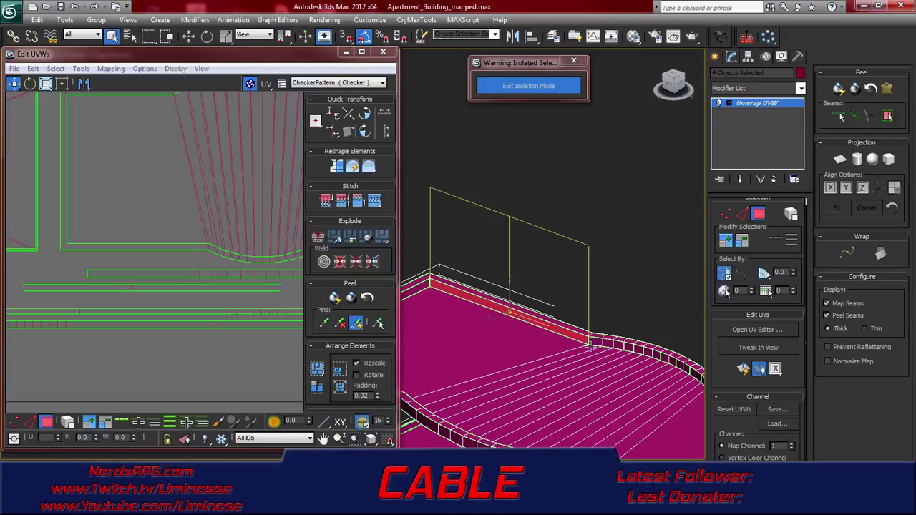
{"action": "scroll", "coordinate": [192, 350], "scroll_direction": "down", "scroll_amount": 6}
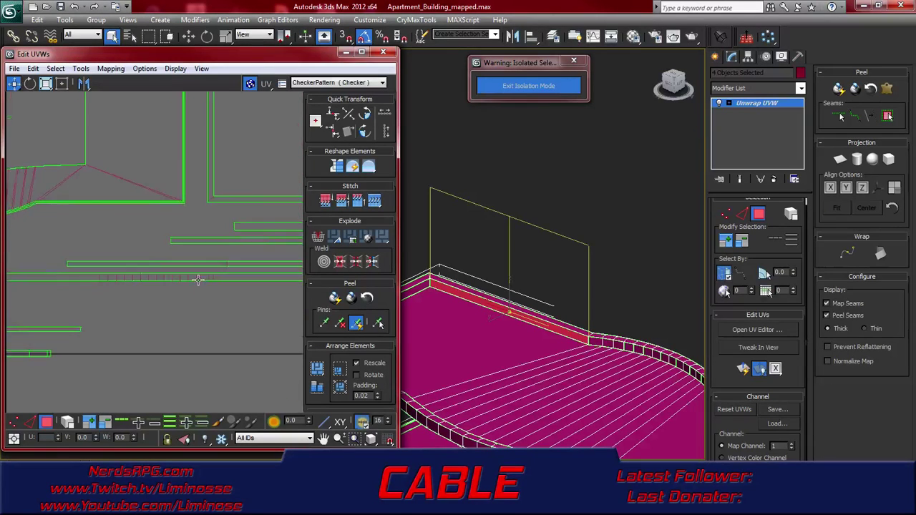
{"action": "key", "text": "Return"}
{"action": "middle_click_drag", "start_coordinate": [187, 287], "coordinate": [93, 311]}
{"action": "scroll", "coordinate": [207, 306], "scroll_direction": "up", "scroll_amount": 3}
{"action": "middle_click_drag", "start_coordinate": [243, 286], "coordinate": [156, 318]}
In edge mode, stitch the following straight inner rim face onto the strip's end edge and continue into the first curved faces
{"action": "key", "text": "2"}
{"action": "left_click", "coordinate": [159, 300]}
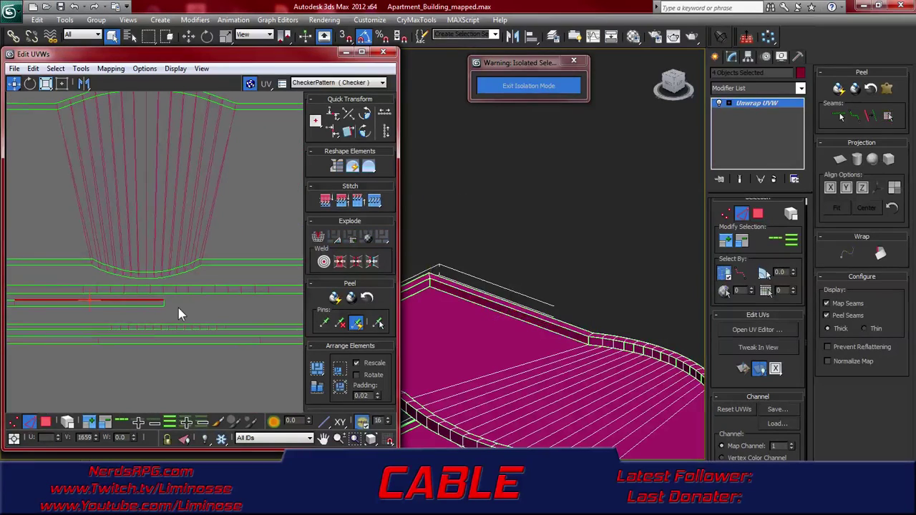
{"action": "left_click", "coordinate": [164, 304]}
{"action": "key", "text": "s"}
{"action": "middle_click_drag", "start_coordinate": [228, 306], "coordinate": [106, 317]}
{"action": "left_click", "coordinate": [183, 315]}
{"action": "key", "text": "s"}
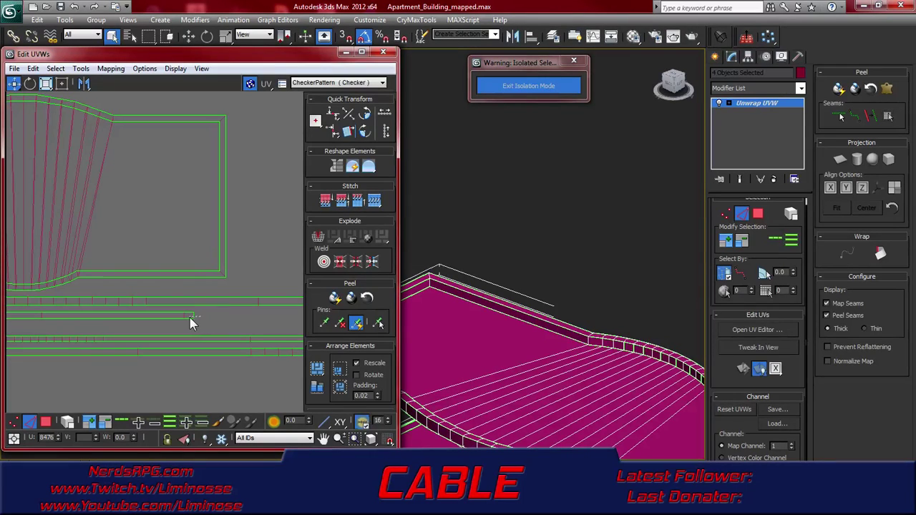
Stitch the first small curved-edge faces of the inner rim's bulge onto the strip, one end edge at a time
{"action": "left_click_drag", "start_coordinate": [192, 322], "coordinate": [218, 315]}
{"action": "key", "text": "ctrl+z"}
{"action": "scroll", "coordinate": [216, 318], "scroll_direction": "up", "scroll_amount": 4}
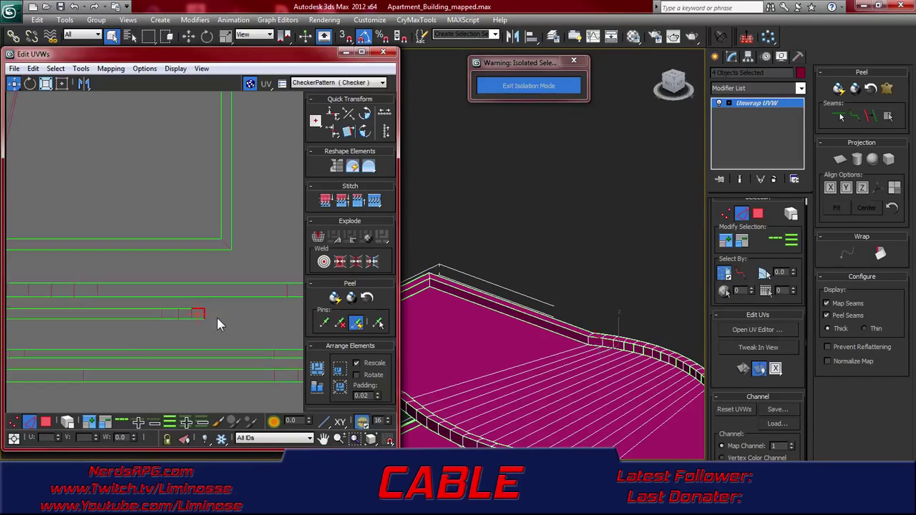
{"action": "left_click", "coordinate": [205, 319]}
{"action": "left_click", "coordinate": [200, 315]}
{"action": "key", "text": "s"}
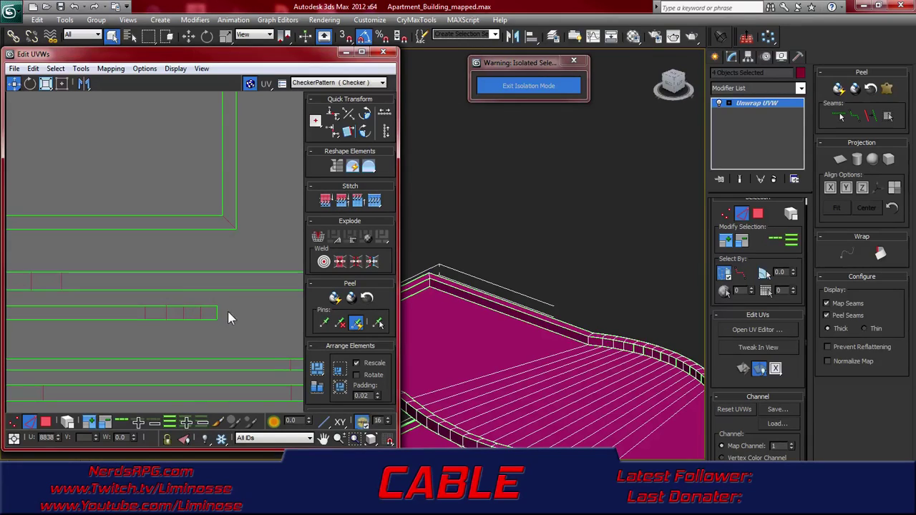
{"action": "left_click_drag", "start_coordinate": [203, 322], "coordinate": [262, 315]}
{"action": "key", "text": "s"}
{"action": "middle_click_drag", "start_coordinate": [269, 316], "coordinate": [204, 315]}
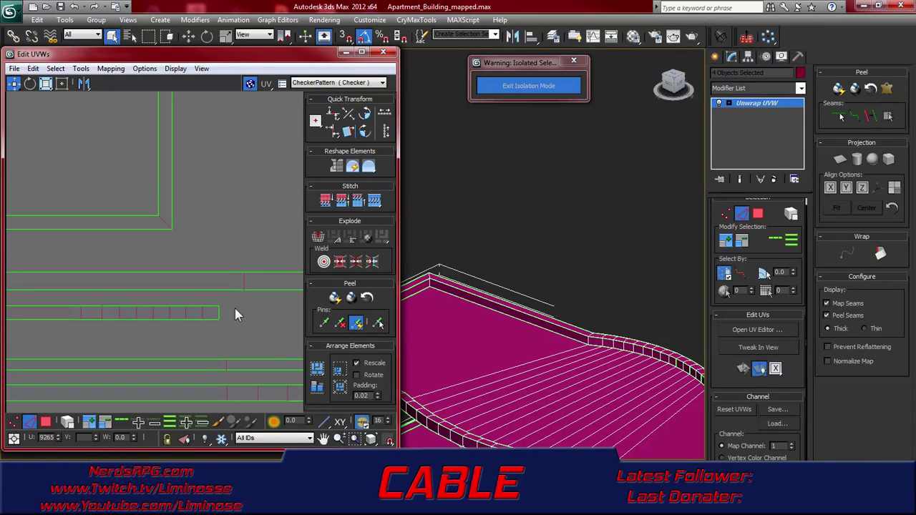
Stitch the rest of the small faces along the inner rim's first bulge onto the strip's end
{"action": "mouse_move", "coordinate": [216, 320]}
{"action": "left_mouse_down"}
{"action": "mouse_move", "coordinate": [253, 312]}
{"action": "mouse_move", "coordinate": [229, 314]}
{"action": "left_mouse_up"}
{"action": "left_click_drag", "start_coordinate": [236, 314], "coordinate": [253, 312]}
{"action": "middle_click_drag", "start_coordinate": [256, 311], "coordinate": [219, 312]}
{"action": "left_click_drag", "start_coordinate": [220, 312], "coordinate": [206, 316]}
{"action": "key", "text": "s"}
{"action": "middle_click_drag", "start_coordinate": [255, 315], "coordinate": [192, 316]}
{"action": "left_click_drag", "start_coordinate": [175, 312], "coordinate": [193, 316]}
{"action": "middle_click_drag", "start_coordinate": [241, 314], "coordinate": [190, 314]}
{"action": "mouse_move", "coordinate": [159, 316]}
{"action": "left_mouse_down"}
{"action": "mouse_move", "coordinate": [145, 322]}
{"action": "mouse_move", "coordinate": [161, 319]}
{"action": "left_mouse_up"}
{"action": "key", "text": "s"}
{"action": "key", "text": "s"}
Stitch the straight inner rim faces that follow the bulge and round the corners onto the strip's end
{"action": "middle_click_drag", "start_coordinate": [256, 317], "coordinate": [148, 334]}
{"action": "middle_click_drag", "start_coordinate": [232, 326], "coordinate": [152, 324]}
{"action": "mouse_move", "coordinate": [285, 320]}
{"action": "middle_mouse_down"}
{"action": "mouse_move", "coordinate": [189, 317]}
{"action": "mouse_move", "coordinate": [210, 317]}
{"action": "middle_mouse_up"}
{"action": "left_click_drag", "start_coordinate": [181, 327], "coordinate": [180, 328]}
{"action": "key", "text": "s"}
{"action": "mouse_move", "coordinate": [250, 318]}
{"action": "middle_mouse_down"}
{"action": "mouse_move", "coordinate": [135, 323]}
{"action": "mouse_move", "coordinate": [170, 313]}
{"action": "middle_mouse_up"}
{"action": "left_click_drag", "start_coordinate": [237, 326], "coordinate": [220, 333]}
{"action": "key", "text": "s"}
{"action": "middle_click_drag", "start_coordinate": [263, 337], "coordinate": [153, 324]}
{"action": "middle_click_drag", "start_coordinate": [268, 321], "coordinate": [158, 322]}
Stitch the first small curved-edge faces of the inner rim's opposite bulge onto the strip's end
{"action": "scroll", "coordinate": [158, 322], "scroll_direction": "down", "scroll_amount": 3}
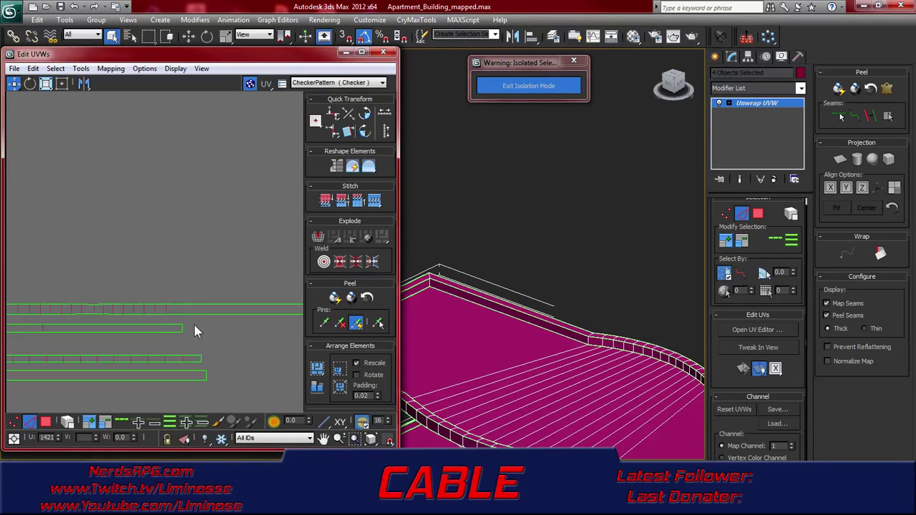
{"action": "left_click_drag", "start_coordinate": [182, 333], "coordinate": [218, 331]}
{"action": "left_click_drag", "start_coordinate": [213, 330], "coordinate": [278, 328]}
{"action": "middle_click_drag", "start_coordinate": [278, 328], "coordinate": [227, 330]}
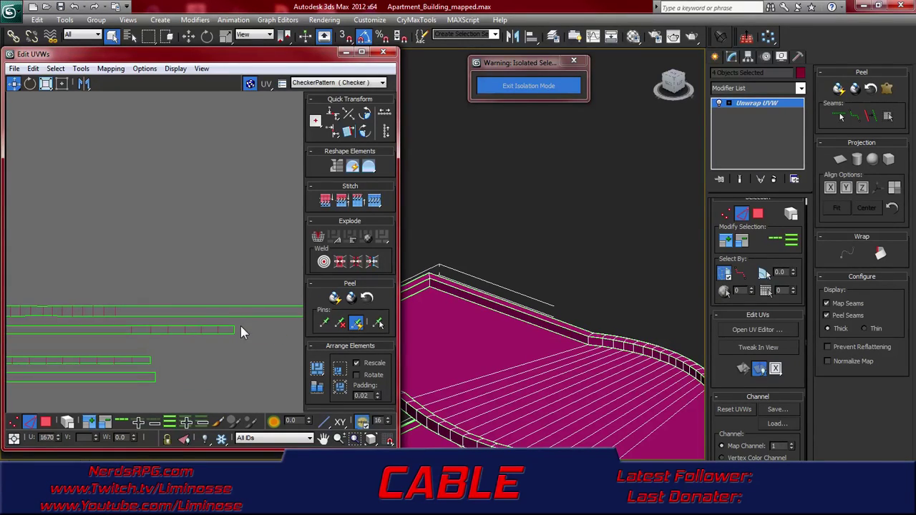
{"action": "mouse_move", "coordinate": [239, 327]}
{"action": "left_mouse_down"}
{"action": "mouse_move", "coordinate": [232, 331]}
{"action": "mouse_move", "coordinate": [256, 330]}
{"action": "left_mouse_up"}
{"action": "left_click", "coordinate": [251, 330]}
{"action": "key", "text": "s"}
Stitch the remaining small faces of the opposite bulge onto the inner rim strip and undo the last stitch attempt
{"action": "middle_click_drag", "start_coordinate": [266, 326], "coordinate": [216, 330]}
{"action": "left_click_drag", "start_coordinate": [218, 337], "coordinate": [250, 336]}
{"action": "left_click", "coordinate": [250, 335]}
{"action": "key", "text": "s"}
{"action": "middle_click_drag", "start_coordinate": [250, 335], "coordinate": [186, 332]}
{"action": "scroll", "coordinate": [204, 332], "scroll_direction": "up", "scroll_amount": 2}
{"action": "left_click_drag", "start_coordinate": [215, 328], "coordinate": [237, 330]}
{"action": "middle_click_drag", "start_coordinate": [236, 330], "coordinate": [199, 334]}
{"action": "left_click_drag", "start_coordinate": [179, 331], "coordinate": [218, 327]}
{"action": "key", "text": "ctrl+z"}
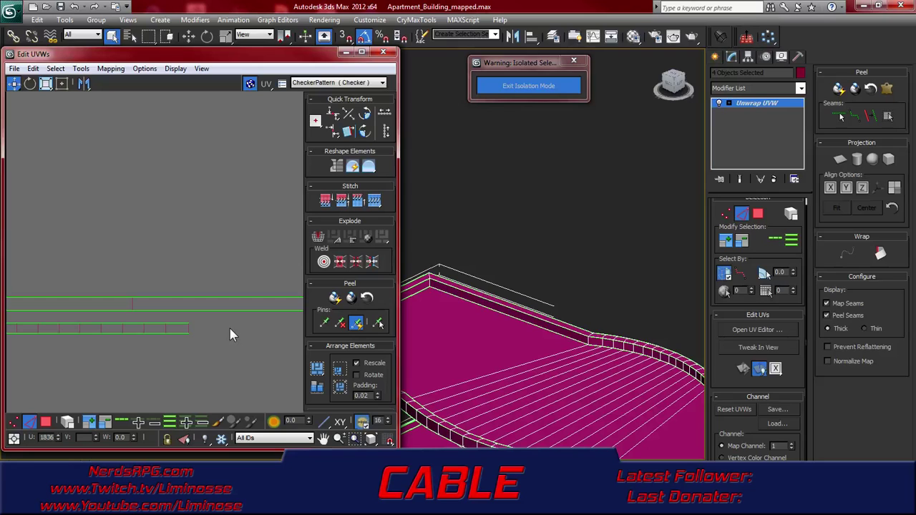
Select the leftover short straight UV strip and locate its face on the inner rim of the model
{"action": "scroll", "coordinate": [229, 328], "scroll_direction": "down", "scroll_amount": 3}
{"action": "middle_click_drag", "start_coordinate": [142, 351], "coordinate": [312, 333]}
{"action": "scroll", "coordinate": [164, 332], "scroll_direction": "down", "scroll_amount": 4}
{"action": "middle_click_drag", "start_coordinate": [55, 352], "coordinate": [206, 287]}
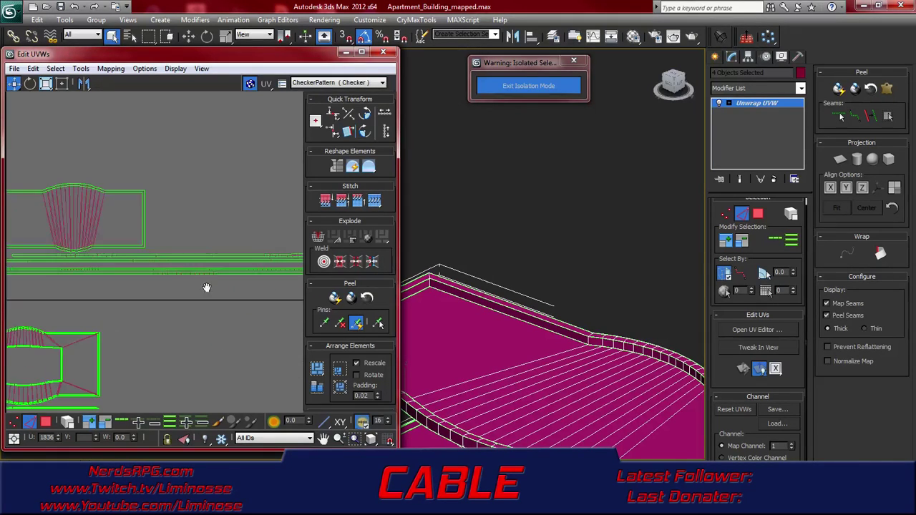
{"action": "scroll", "coordinate": [136, 286], "scroll_direction": "up", "scroll_amount": 5}
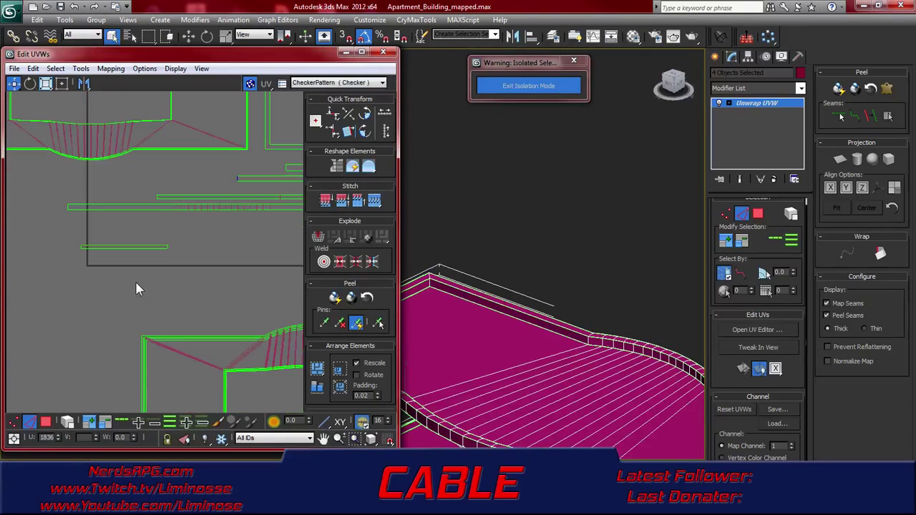
{"action": "key", "text": "3"}
{"action": "left_click", "coordinate": [149, 247]}
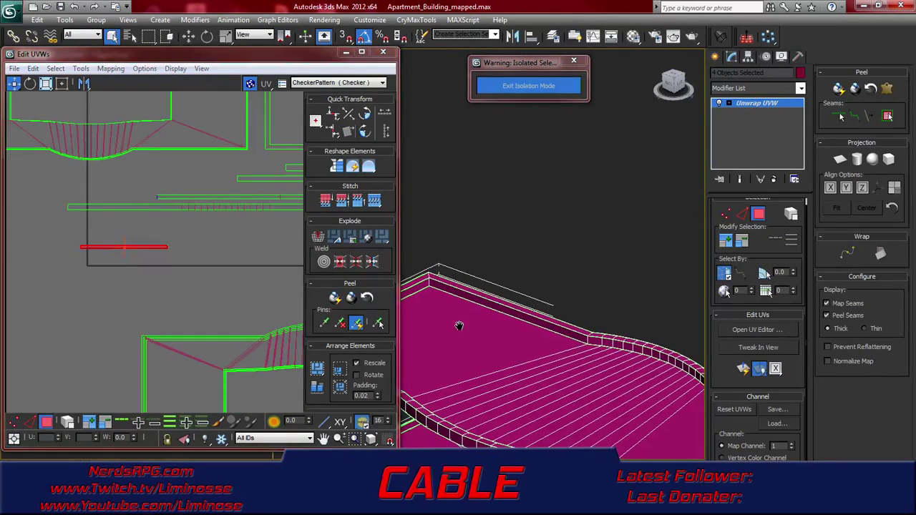
{"action": "key", "text": "z"}
{"action": "middle_click_drag", "start_coordinate": [469, 330], "coordinate": [402, 247], "text": "alt"}
{"action": "scroll", "coordinate": [559, 349], "scroll_direction": "up", "scroll_amount": 5}
{"action": "scroll", "coordinate": [465, 337], "scroll_direction": "up", "scroll_amount": 5}
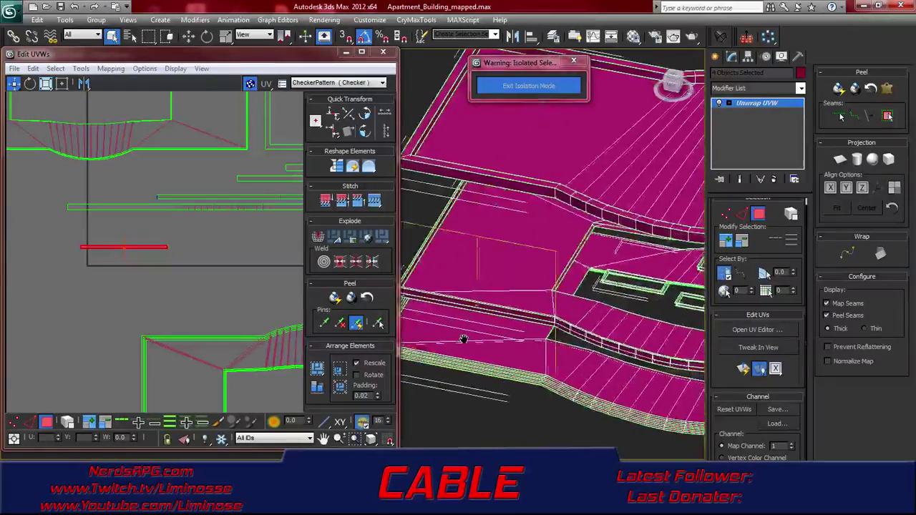
{"action": "middle_click_drag", "start_coordinate": [536, 355], "coordinate": [405, 327], "text": "alt"}
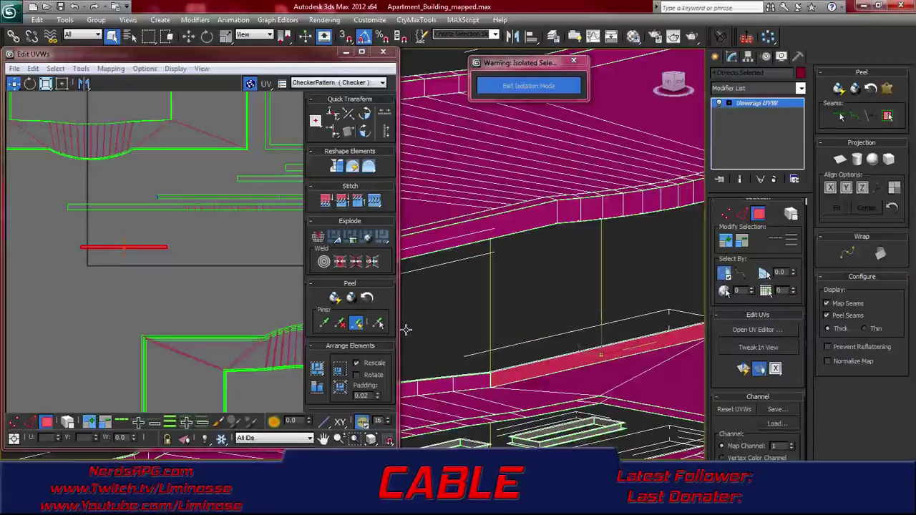
Stitch the leftover straight rim face onto the end edge of the long inner rim strip
{"action": "middle_click_drag", "start_coordinate": [246, 346], "coordinate": [127, 310]}
{"action": "scroll", "coordinate": [168, 305], "scroll_direction": "down", "scroll_amount": 7}
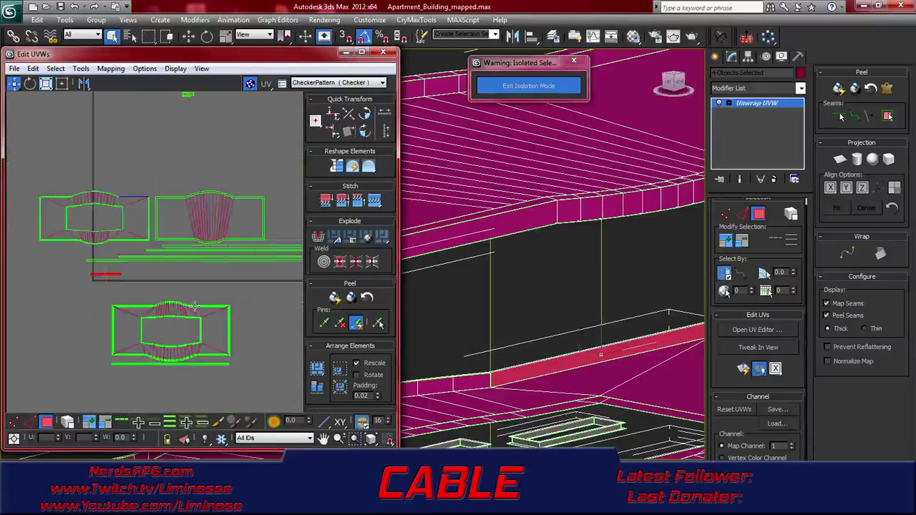
{"action": "middle_click_drag", "start_coordinate": [231, 301], "coordinate": [152, 311]}
{"action": "scroll", "coordinate": [153, 310], "scroll_direction": "up", "scroll_amount": 8}
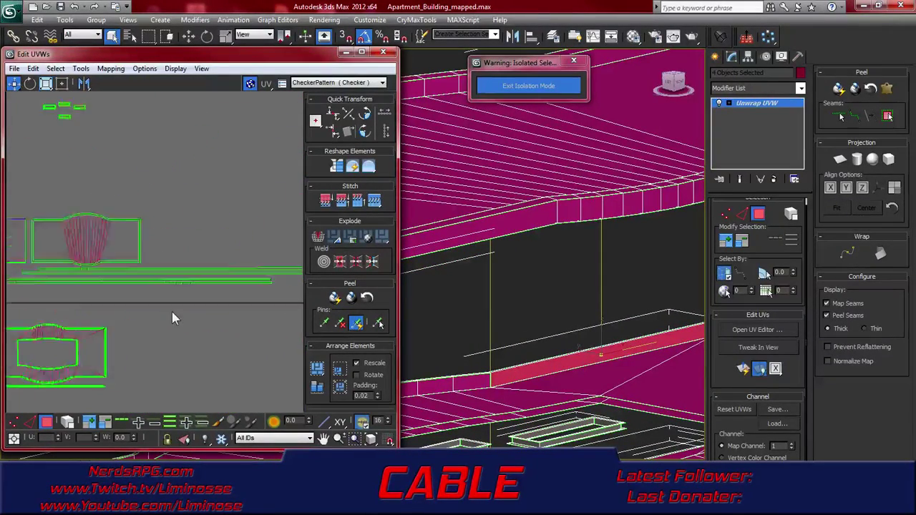
{"action": "scroll", "coordinate": [181, 307], "scroll_direction": "up", "scroll_amount": 1}
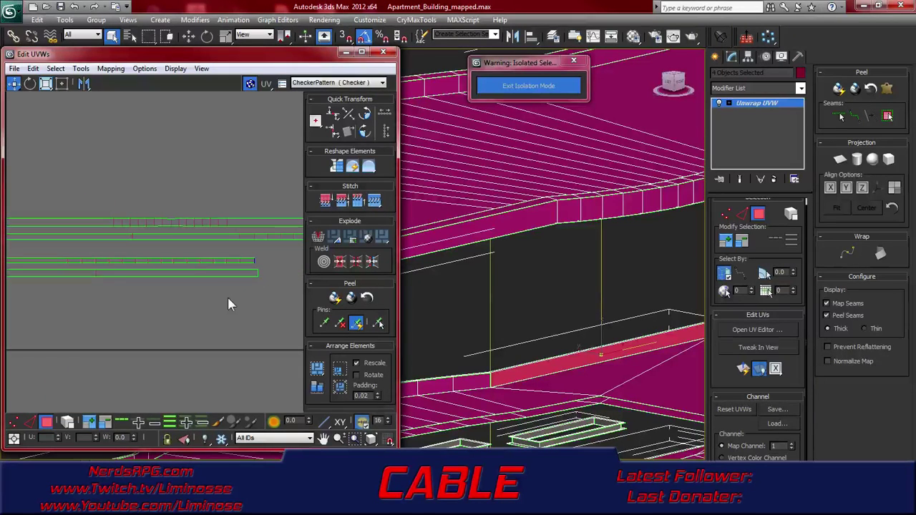
{"action": "key", "text": "2"}
{"action": "left_click", "coordinate": [254, 262]}
{"action": "key", "text": "ctrl+w"}
{"action": "left_click_drag", "start_coordinate": [255, 290], "coordinate": [158, 290]}
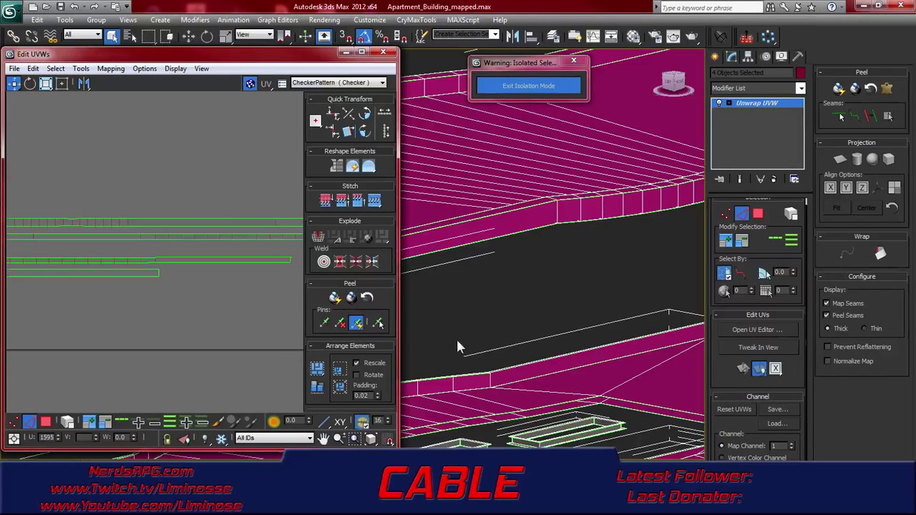
Move the group of small shells down beside the large shells, and place the lowest frame shell with its strip above them
{"action": "scroll", "coordinate": [200, 301], "scroll_direction": "down", "scroll_amount": 4}
{"action": "scroll", "coordinate": [176, 298], "scroll_direction": "down", "scroll_amount": 4}
{"action": "middle_click_drag", "start_coordinate": [91, 292], "coordinate": [212, 289]}
{"action": "key", "text": "3"}
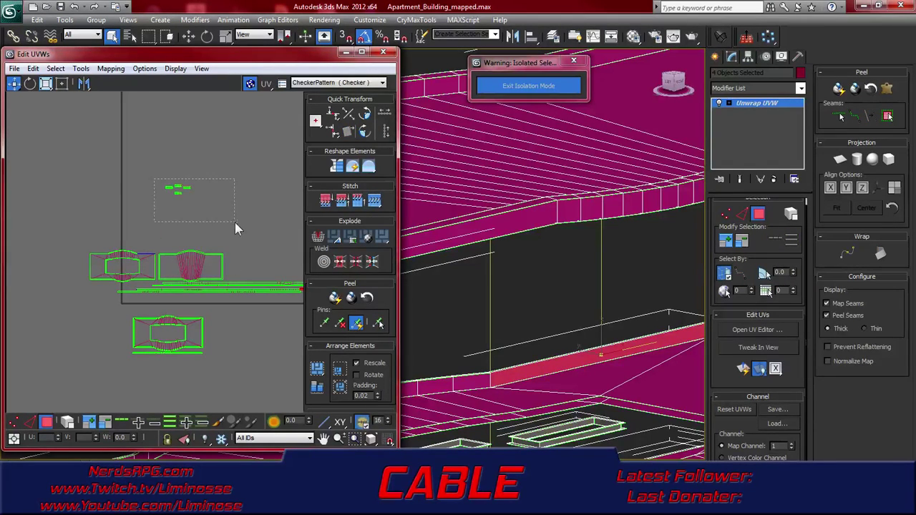
{"action": "left_click_drag", "start_coordinate": [235, 228], "coordinate": [234, 226]}
{"action": "left_click_drag", "start_coordinate": [191, 202], "coordinate": [189, 239]}
{"action": "left_click_drag", "start_coordinate": [131, 324], "coordinate": [233, 373]}
{"action": "left_click_drag", "start_coordinate": [197, 333], "coordinate": [155, 226]}
Select all UV shells and scale them down together with the Freeform tool, moving them toward the UV origin
{"action": "scroll", "coordinate": [154, 229], "scroll_direction": "down", "scroll_amount": 4}
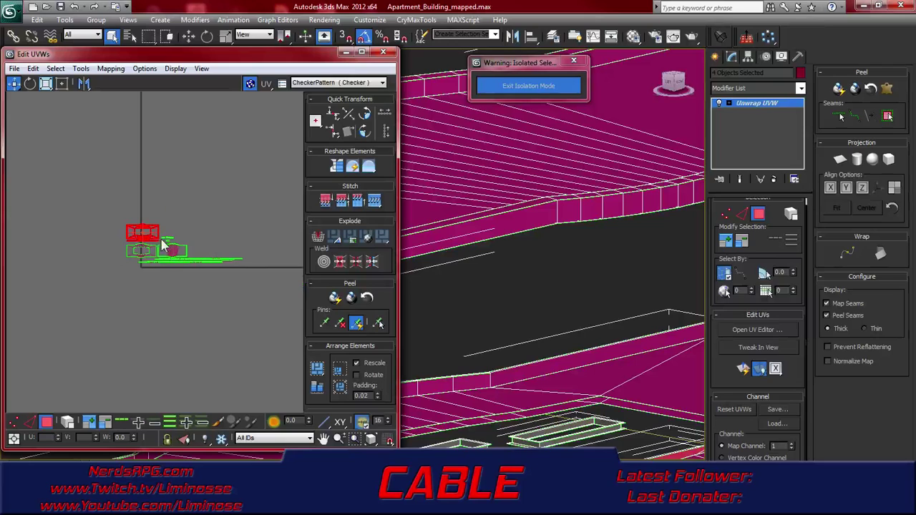
{"action": "middle_click_drag", "start_coordinate": [202, 234], "coordinate": [183, 241]}
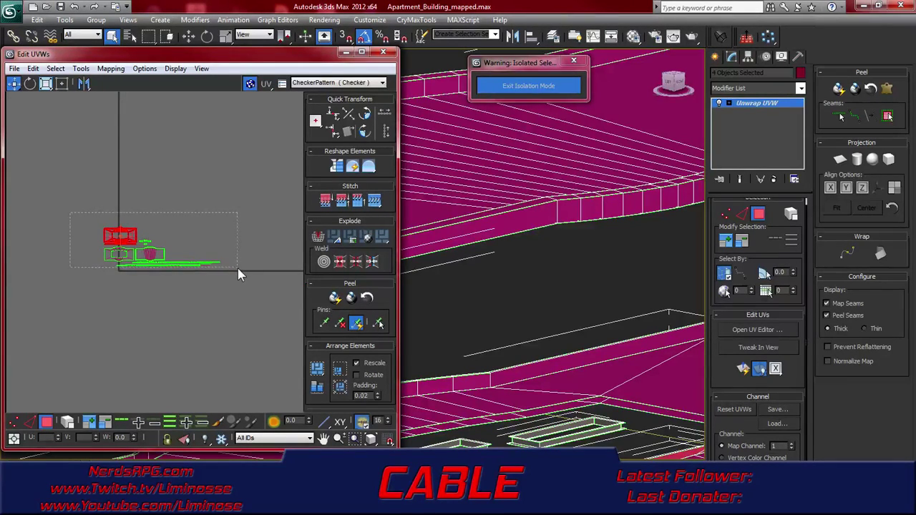
{"action": "key", "text": "ctrl+a"}
{"action": "scroll", "coordinate": [116, 301], "scroll_direction": "up", "scroll_amount": 2}
{"action": "scroll", "coordinate": [116, 301], "scroll_direction": "up", "scroll_amount": 2}
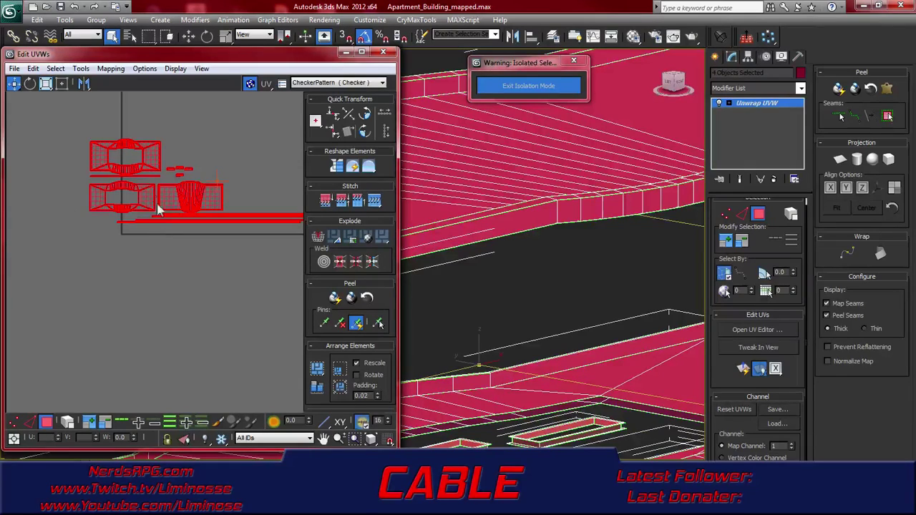
{"action": "left_click", "coordinate": [61, 85]}
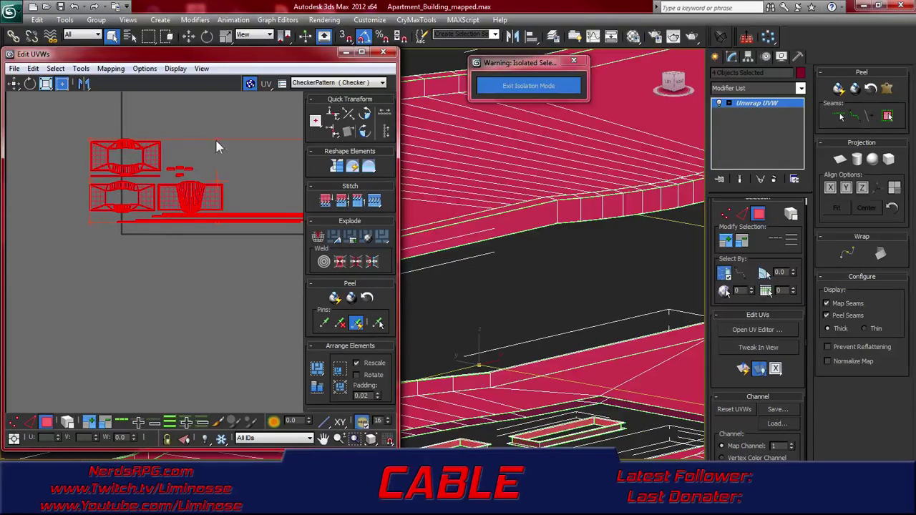
{"action": "scroll", "coordinate": [174, 183], "scroll_direction": "down", "scroll_amount": 4}
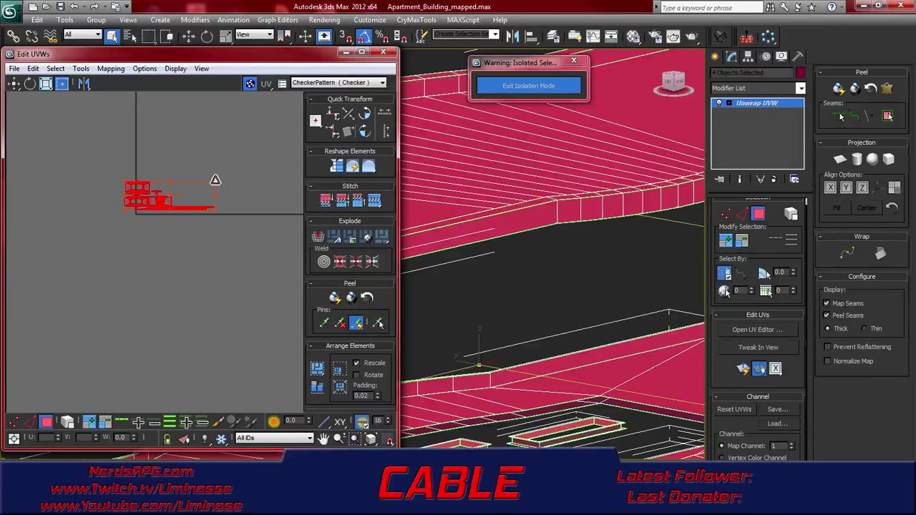
{"action": "left_click_drag", "start_coordinate": [215, 180], "coordinate": [151, 252]}
{"action": "scroll", "coordinate": [137, 200], "scroll_direction": "up", "scroll_amount": 4}
{"action": "scroll", "coordinate": [128, 230], "scroll_direction": "up", "scroll_amount": 4}
{"action": "left_click_drag", "start_coordinate": [209, 265], "coordinate": [195, 254]}
{"action": "scroll", "coordinate": [176, 255], "scroll_direction": "up", "scroll_amount": 3}
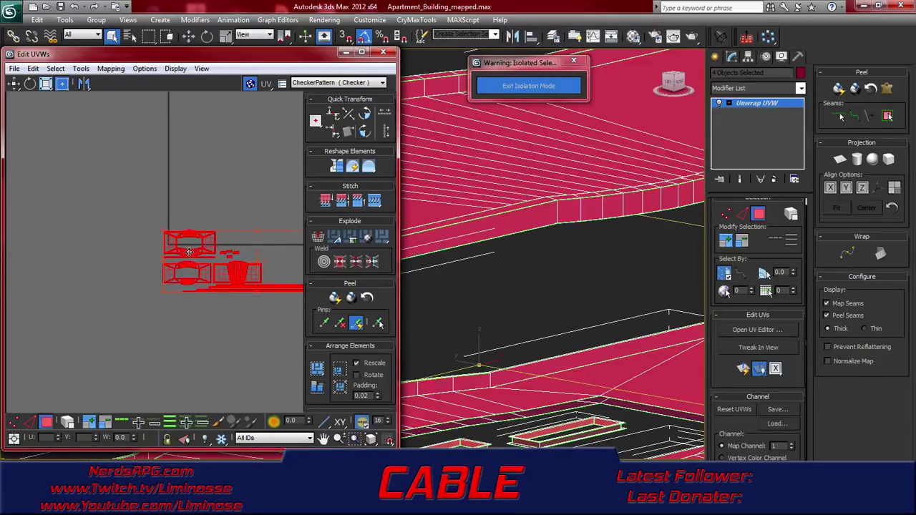
Scale the whole shell group down a second time and shift it closer to the UV origin
{"action": "scroll", "coordinate": [189, 252], "scroll_direction": "up", "scroll_amount": 2}
{"action": "middle_click_drag", "start_coordinate": [204, 247], "coordinate": [123, 242]}
{"action": "scroll", "coordinate": [227, 243], "scroll_direction": "down", "scroll_amount": 2}
{"action": "middle_click_drag", "start_coordinate": [270, 233], "coordinate": [237, 243]}
{"action": "left_click_drag", "start_coordinate": [268, 235], "coordinate": [111, 250]}
{"action": "left_click_drag", "start_coordinate": [152, 228], "coordinate": [124, 249]}
{"action": "scroll", "coordinate": [55, 260], "scroll_direction": "up", "scroll_amount": 10}
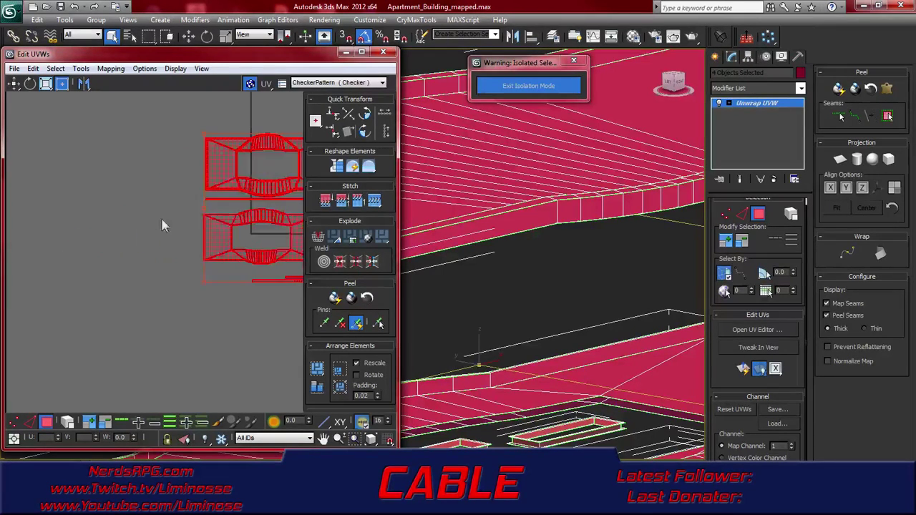
Shrink all the selected shells further and move them back over the UV origin
{"action": "middle_click_drag", "start_coordinate": [220, 208], "coordinate": [19, 242]}
{"action": "scroll", "coordinate": [165, 237], "scroll_direction": "down", "scroll_amount": 5}
{"action": "scroll", "coordinate": [221, 211], "scroll_direction": "down", "scroll_amount": 2}
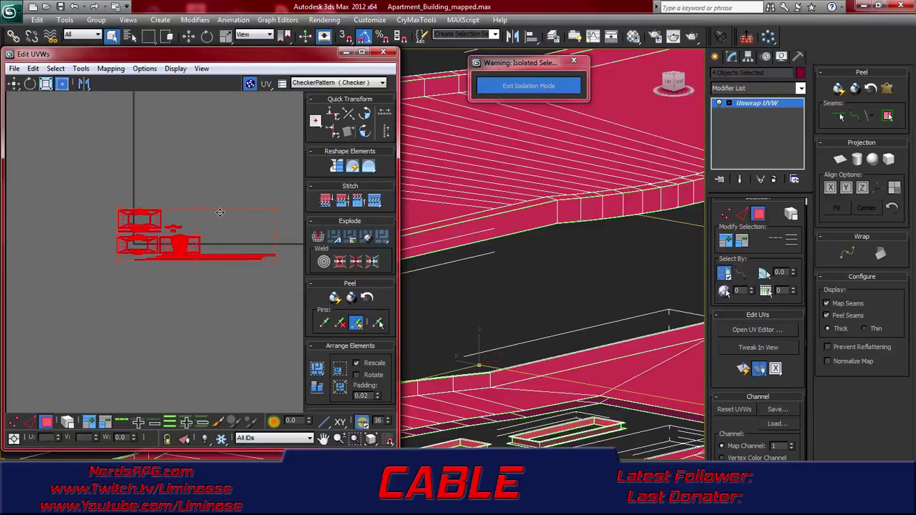
{"action": "left_click_drag", "start_coordinate": [277, 209], "coordinate": [182, 258]}
{"action": "scroll", "coordinate": [114, 243], "scroll_direction": "up", "scroll_amount": 4}
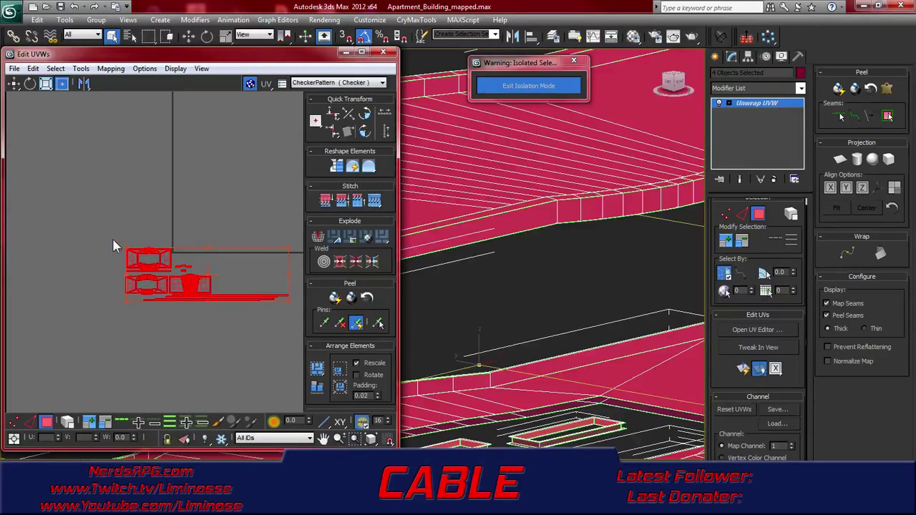
{"action": "scroll", "coordinate": [183, 259], "scroll_direction": "up", "scroll_amount": 1}
{"action": "left_click_drag", "start_coordinate": [99, 310], "coordinate": [147, 258]}
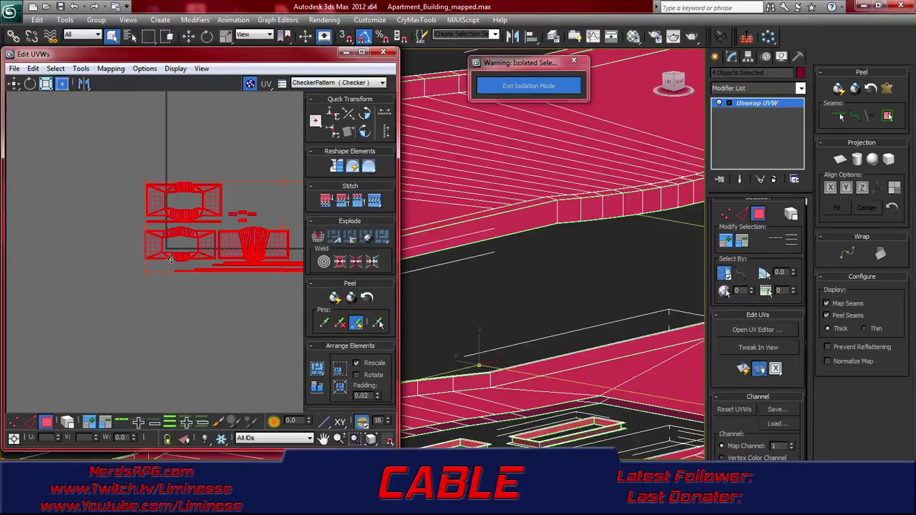
Scale all the shells down once more and align the left frame shell's lower-left corner with the UV origin
{"action": "scroll", "coordinate": [86, 261], "scroll_direction": "down", "scroll_amount": 4}
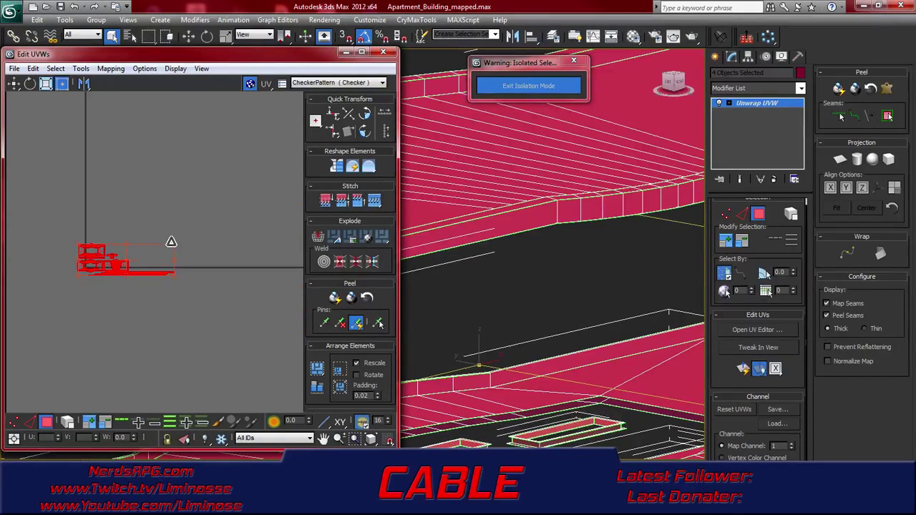
{"action": "left_click_drag", "start_coordinate": [172, 240], "coordinate": [123, 274]}
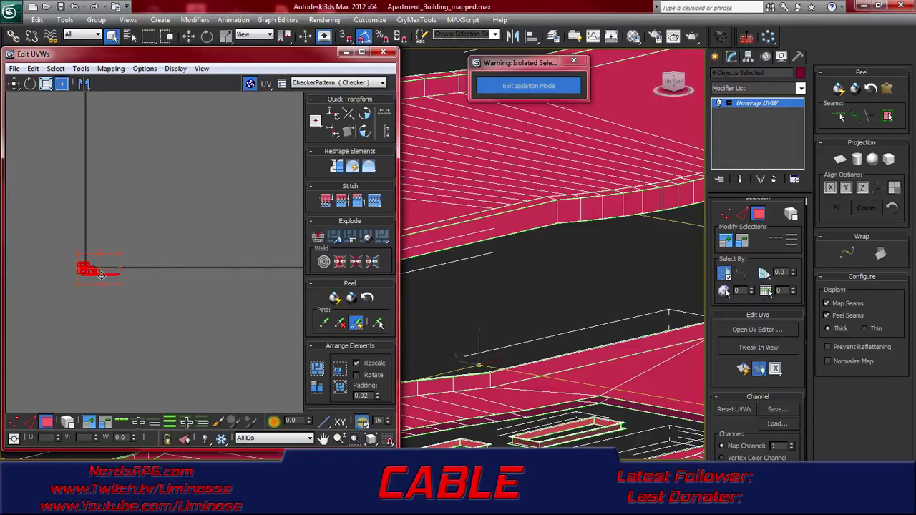
{"action": "scroll", "coordinate": [157, 265], "scroll_direction": "up", "scroll_amount": 6}
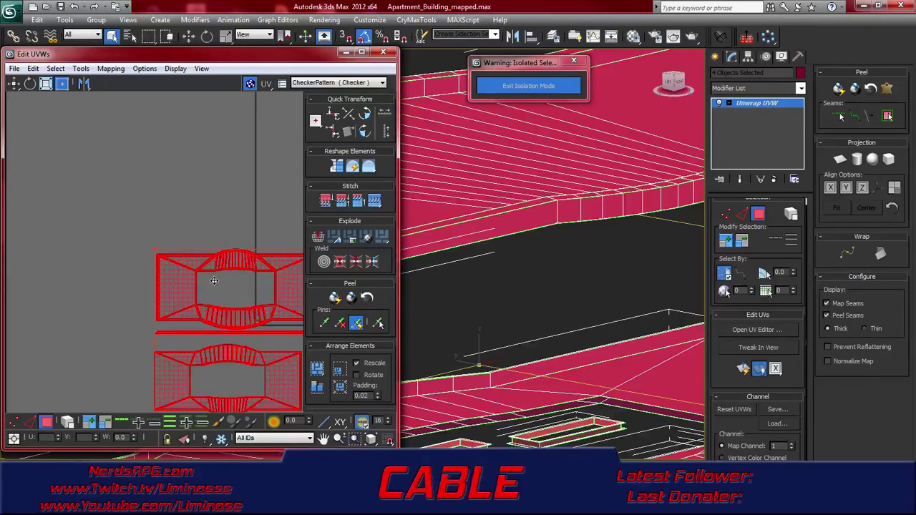
{"action": "middle_click_drag", "start_coordinate": [218, 279], "coordinate": [110, 220]}
{"action": "left_click_drag", "start_coordinate": [182, 303], "coordinate": [249, 247]}
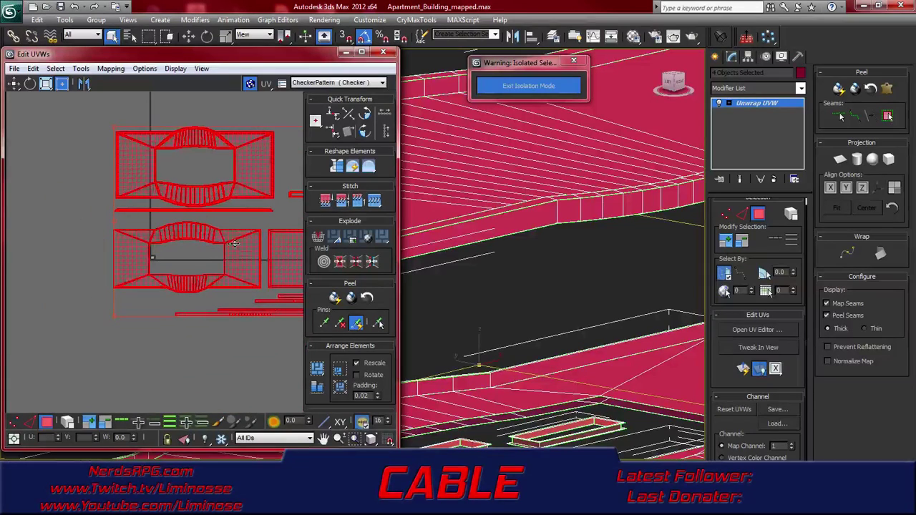
{"action": "left_click_drag", "start_coordinate": [145, 267], "coordinate": [170, 242]}
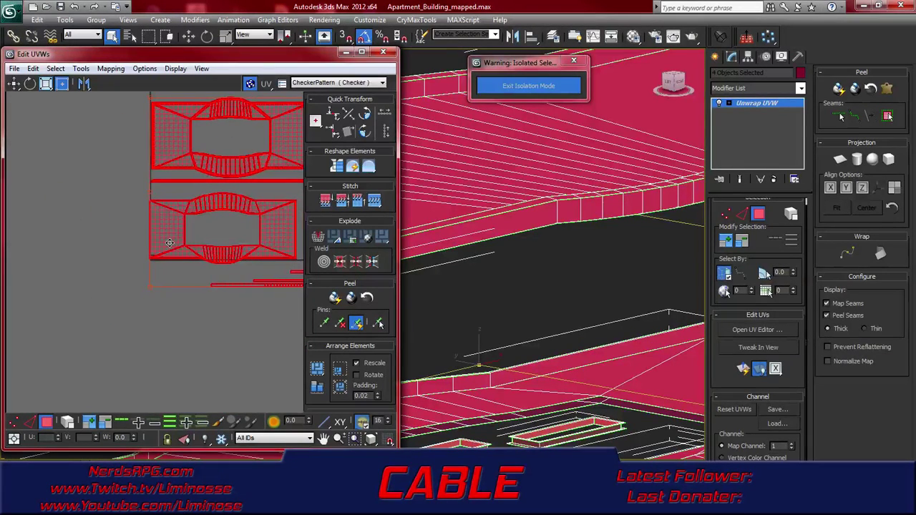
{"action": "scroll", "coordinate": [169, 244], "scroll_direction": "up", "scroll_amount": 10}
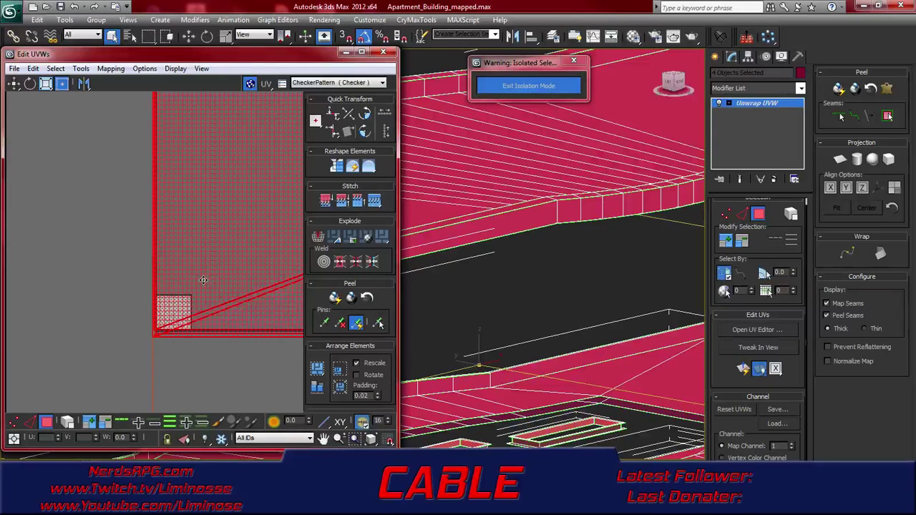
{"action": "scroll", "coordinate": [201, 275], "scroll_direction": "down", "scroll_amount": 4}
{"action": "scroll", "coordinate": [199, 276], "scroll_direction": "down", "scroll_amount": 2}
{"action": "middle_click_drag", "start_coordinate": [214, 251], "coordinate": [112, 244]}
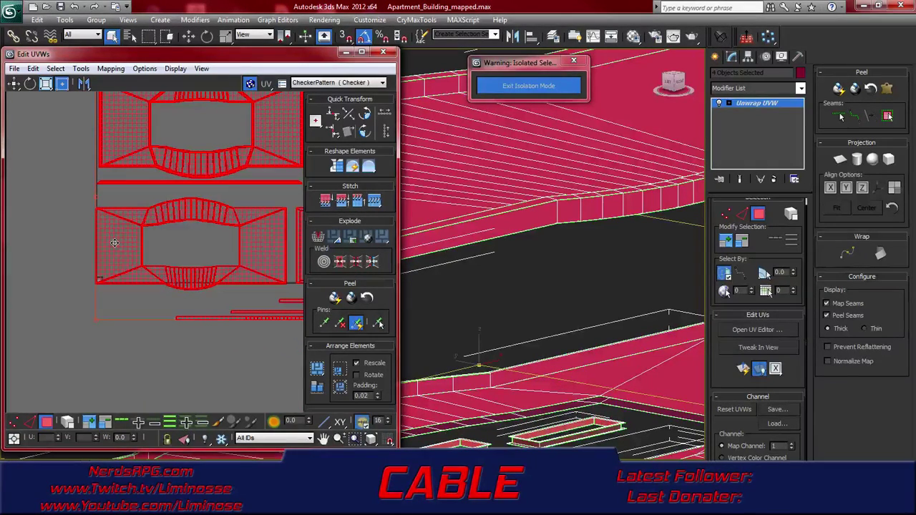
{"action": "scroll", "coordinate": [112, 244], "scroll_direction": "down", "scroll_amount": 3}
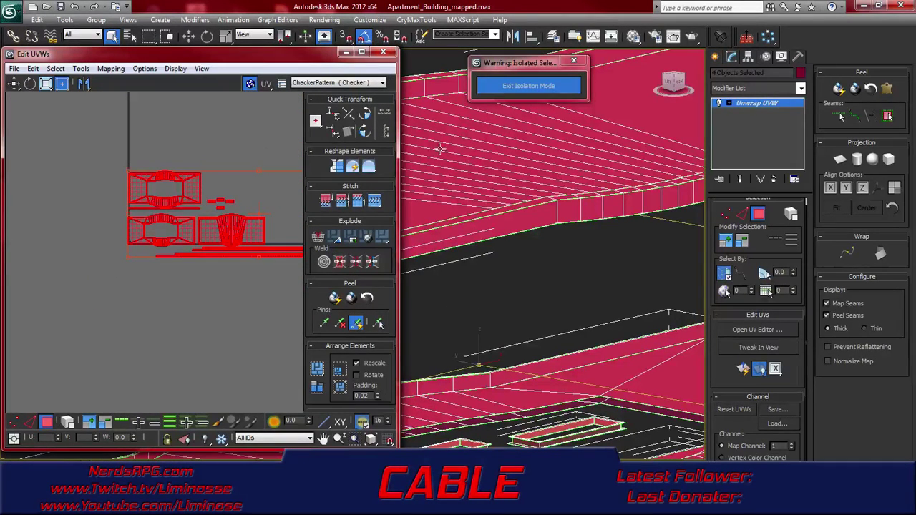
Close the UV editor and collapse the Unwrap UVW modifier on the four selected objects
{"action": "left_click", "coordinate": [382, 53]}
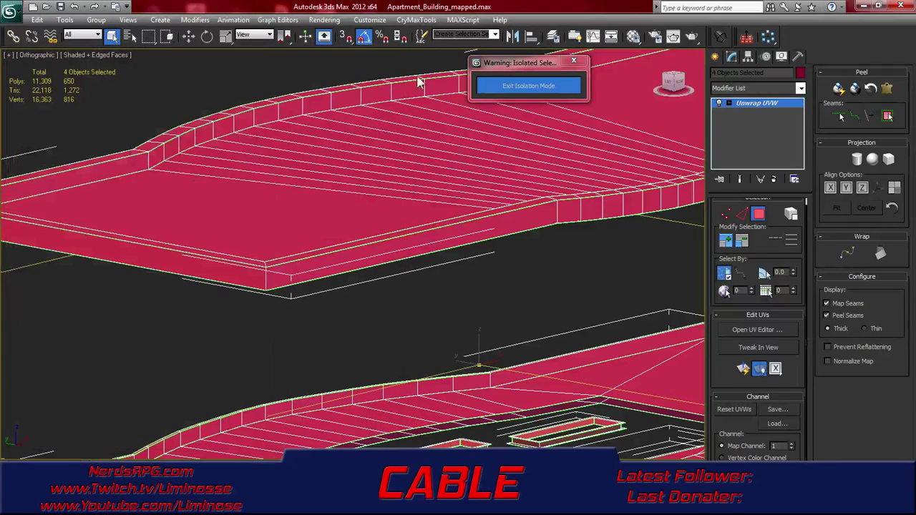
{"action": "right_click", "coordinate": [760, 103]}
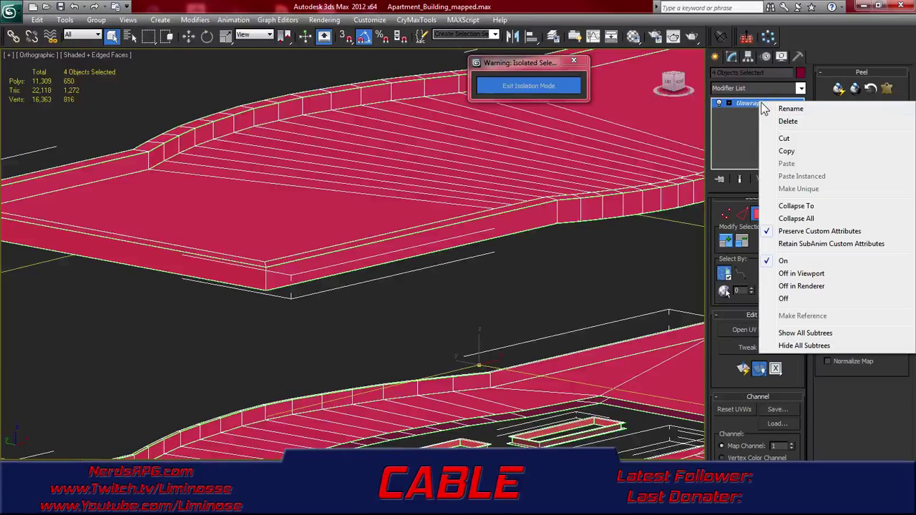
{"action": "left_click", "coordinate": [796, 206]}
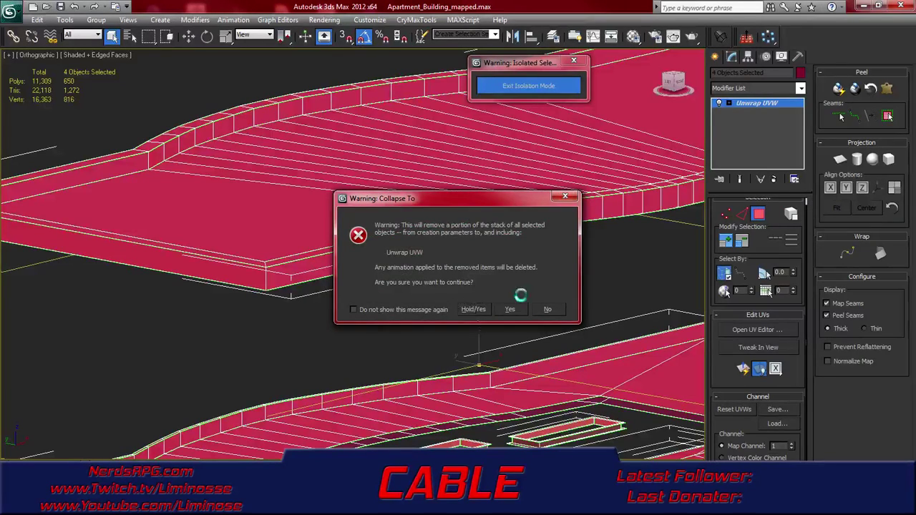
{"action": "left_click", "coordinate": [509, 309]}
{"action": "key", "text": "z"}
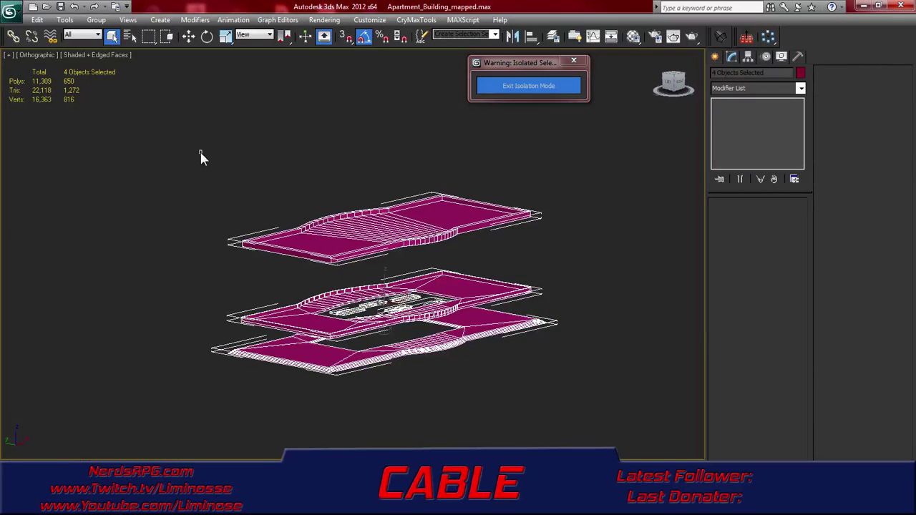
Exit isolation mode and hide the four selected floor and roof rim objects
{"action": "left_click", "coordinate": [530, 89]}
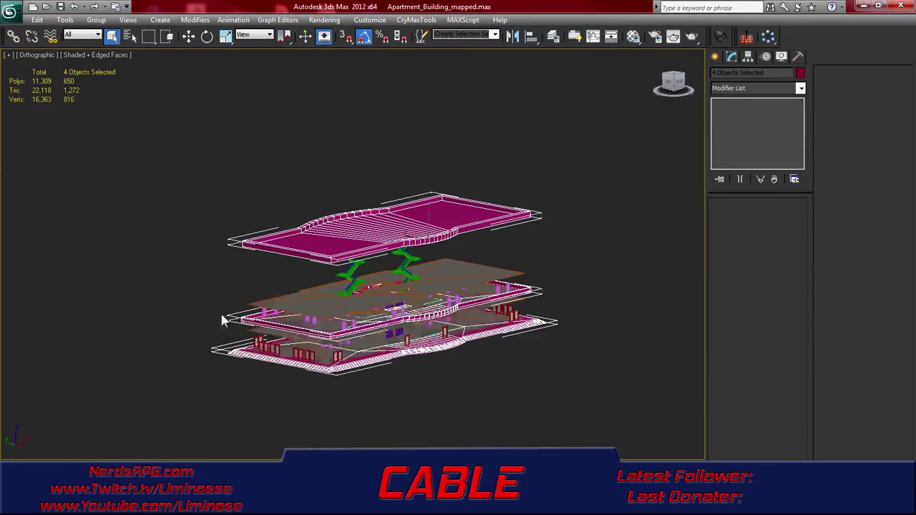
{"action": "right_click", "coordinate": [402, 227]}
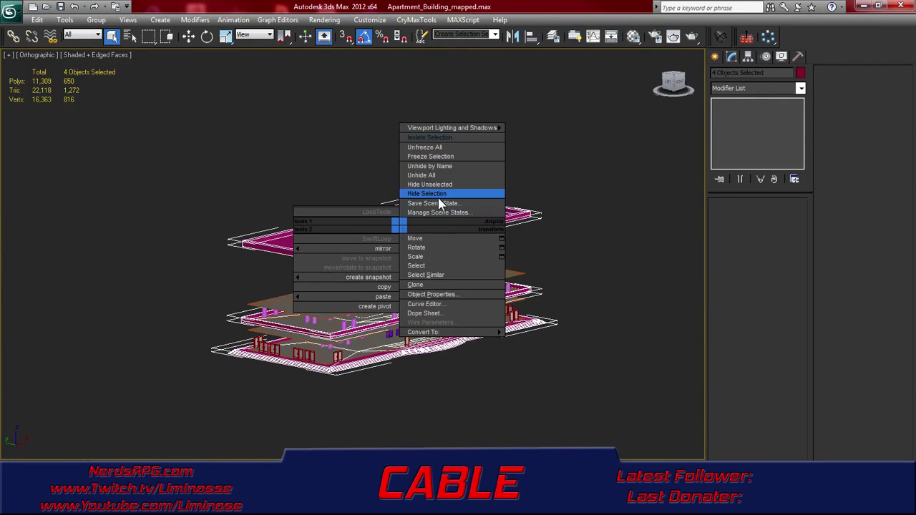
{"action": "left_click", "coordinate": [439, 198]}
{"action": "middle_click_drag", "start_coordinate": [320, 315], "coordinate": [301, 277]}
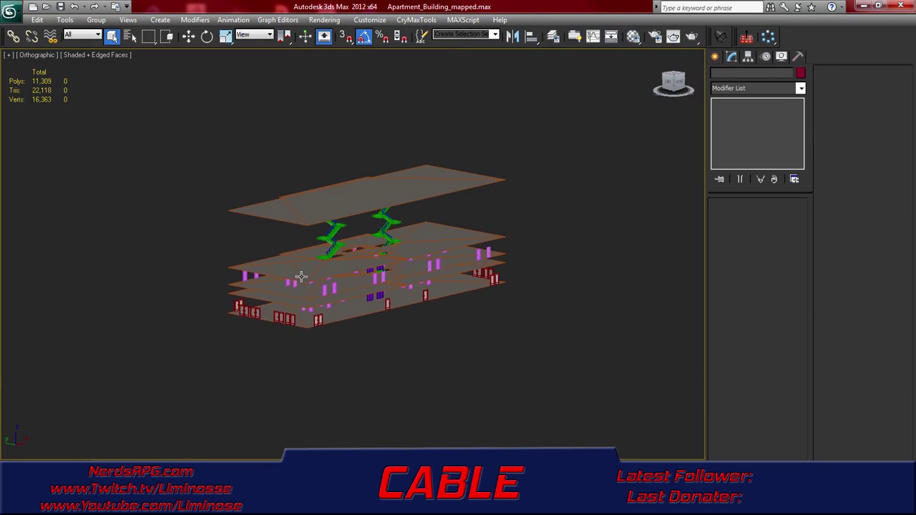
Select the ground floor slab and the upper-storey floor slab together, leaving the ceiling slab between them out of the selection
{"action": "mouse_move", "coordinate": [315, 310]}
{"action": "middle_mouse_down", "text": "alt"}
{"action": "mouse_move", "coordinate": [313, 280]}
{"action": "mouse_move", "coordinate": [314, 319]}
{"action": "middle_mouse_up", "text": "alt"}
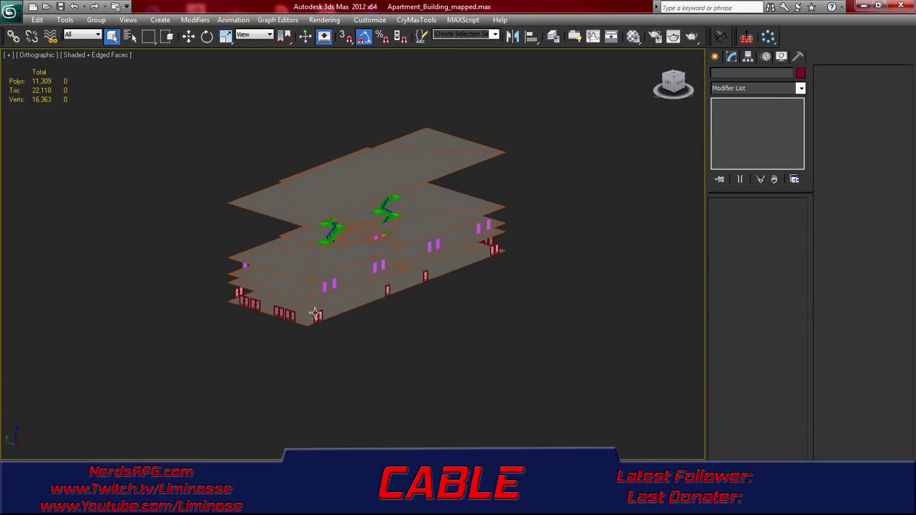
{"action": "scroll", "coordinate": [330, 295], "scroll_direction": "up", "scroll_amount": 4}
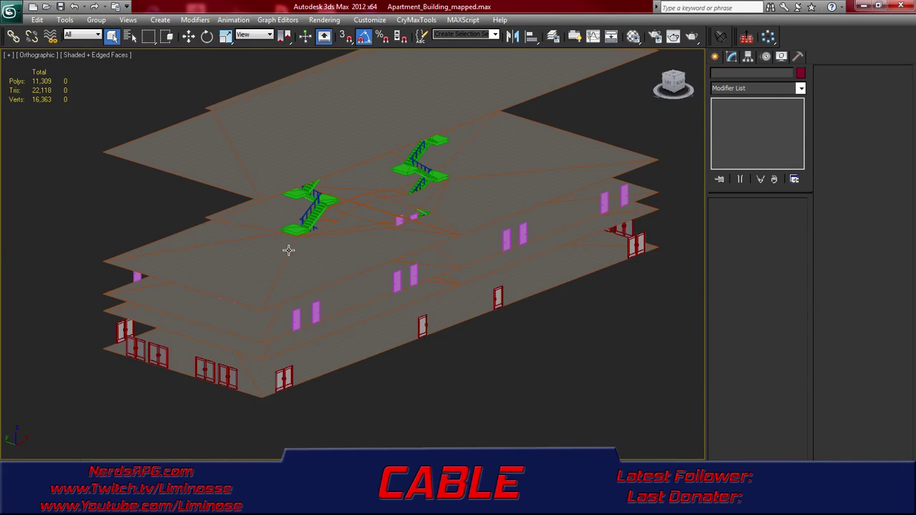
{"action": "left_click", "coordinate": [346, 349]}
{"action": "left_click", "coordinate": [350, 320], "text": "ctrl"}
{"action": "left_click", "coordinate": [352, 306], "text": "ctrl"}
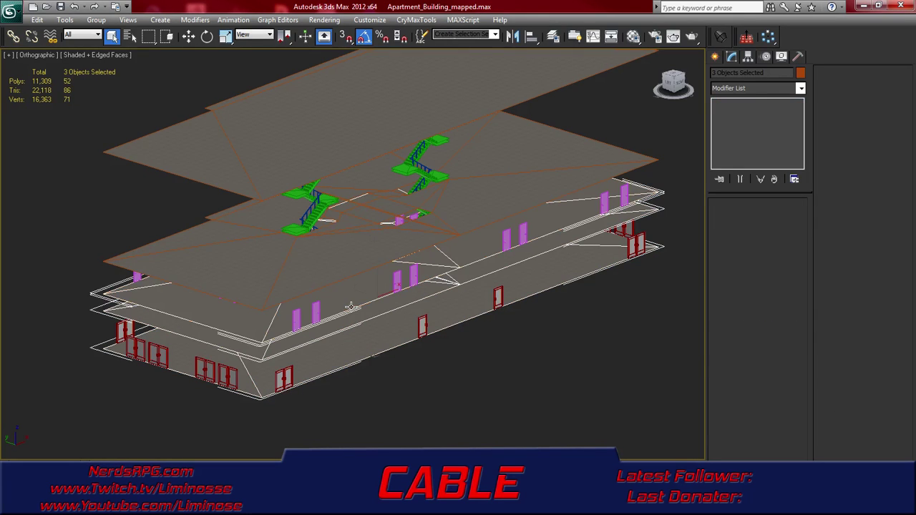
{"action": "left_click", "coordinate": [344, 357]}
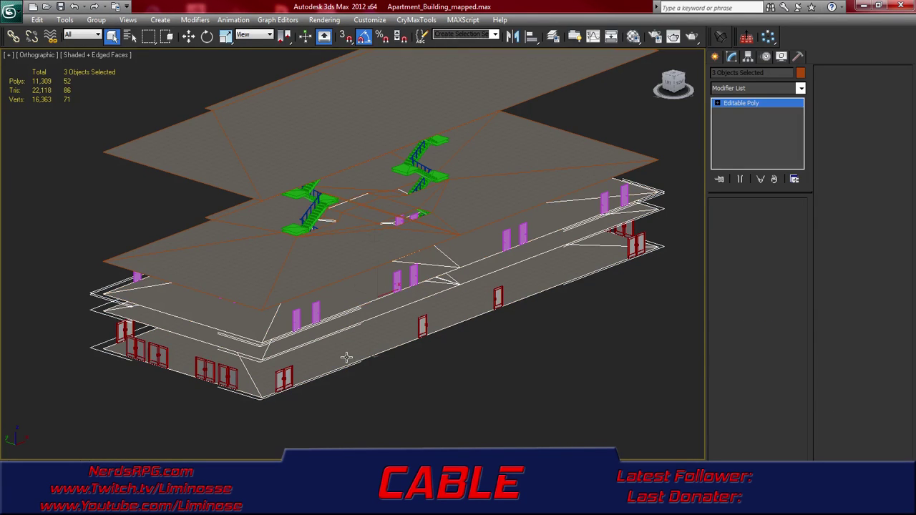
{"action": "left_click", "coordinate": [340, 303], "text": "ctrl"}
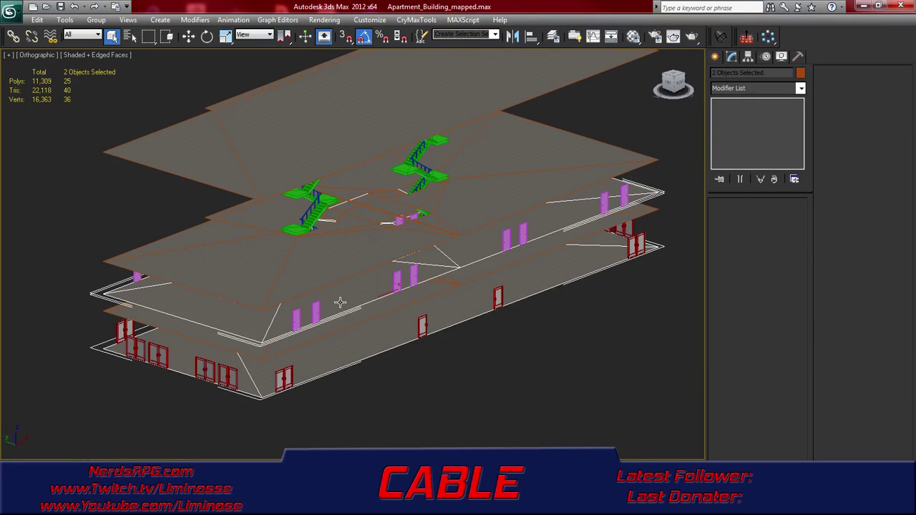
{"action": "middle_click_drag", "start_coordinate": [321, 285], "coordinate": [350, 216], "text": "alt"}
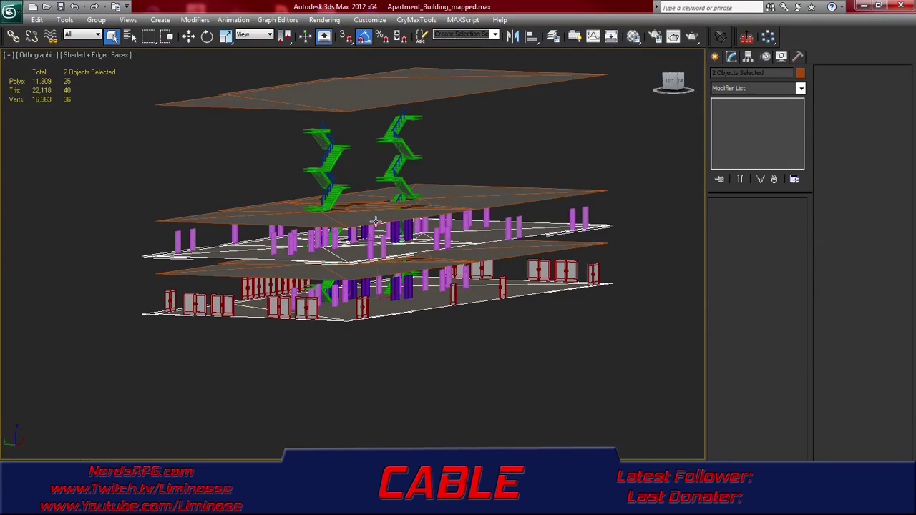
Apply an Unwrap UVW modifier to the two selected floor slabs and open their UV layout for editing
{"action": "left_click", "coordinate": [762, 87]}
{"action": "key", "text": "u"}
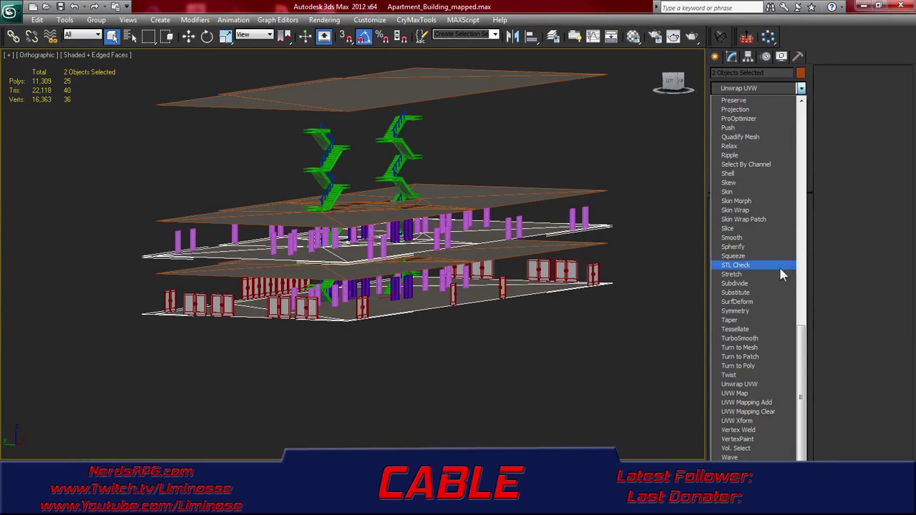
{"action": "left_click", "coordinate": [737, 384]}
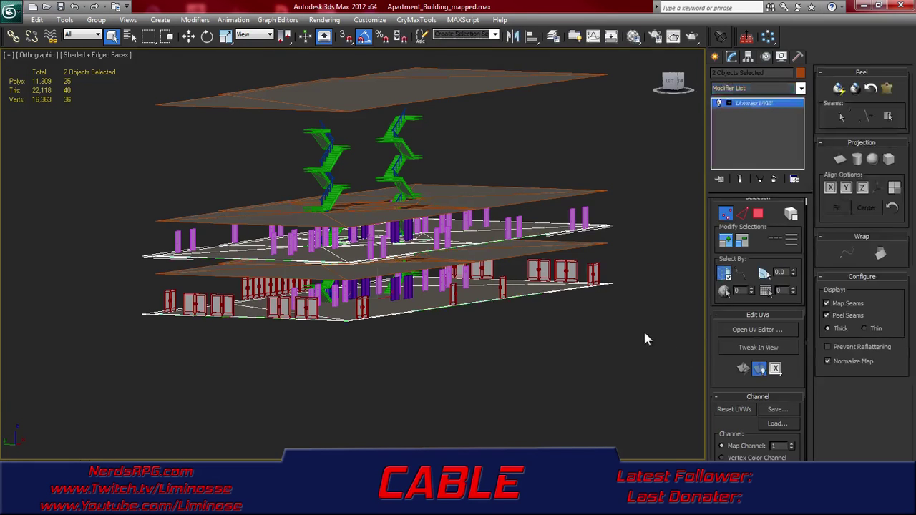
{"action": "left_click", "coordinate": [748, 329]}
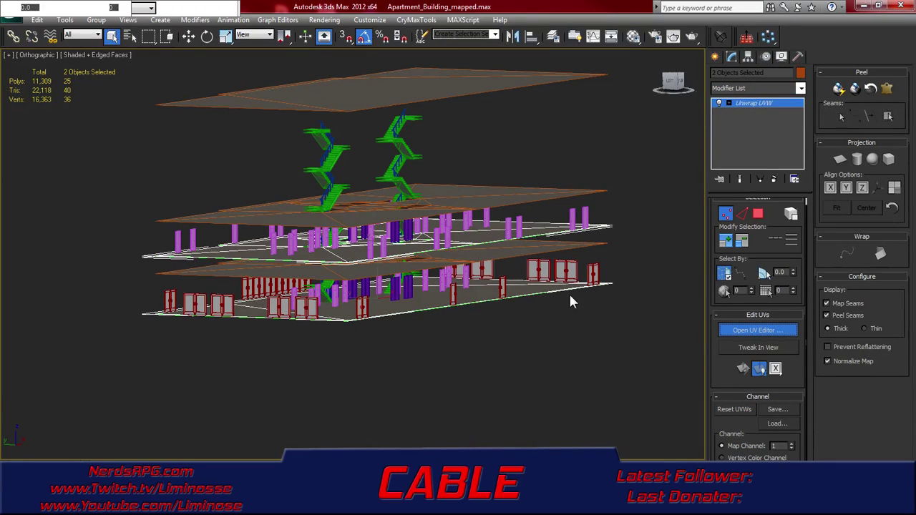
Pick polygons of both floor slabs in the UV layout and examine the shells' size and position relative to the UV origin
{"action": "scroll", "coordinate": [180, 273], "scroll_direction": "down", "scroll_amount": 5}
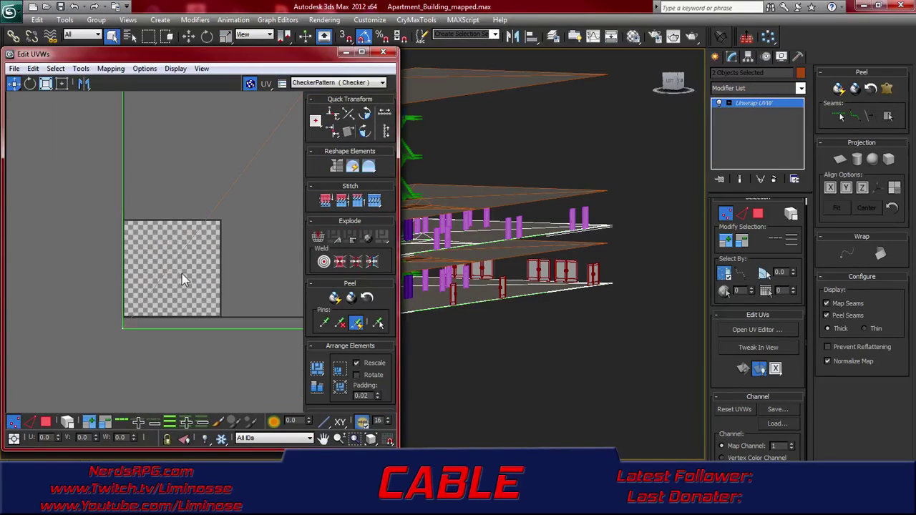
{"action": "scroll", "coordinate": [182, 273], "scroll_direction": "up", "scroll_amount": 5}
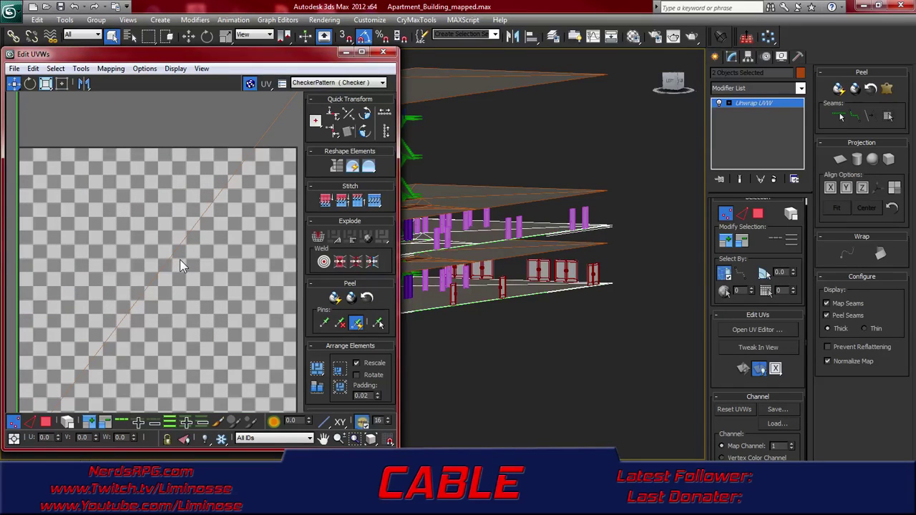
{"action": "scroll", "coordinate": [180, 264], "scroll_direction": "down", "scroll_amount": 2}
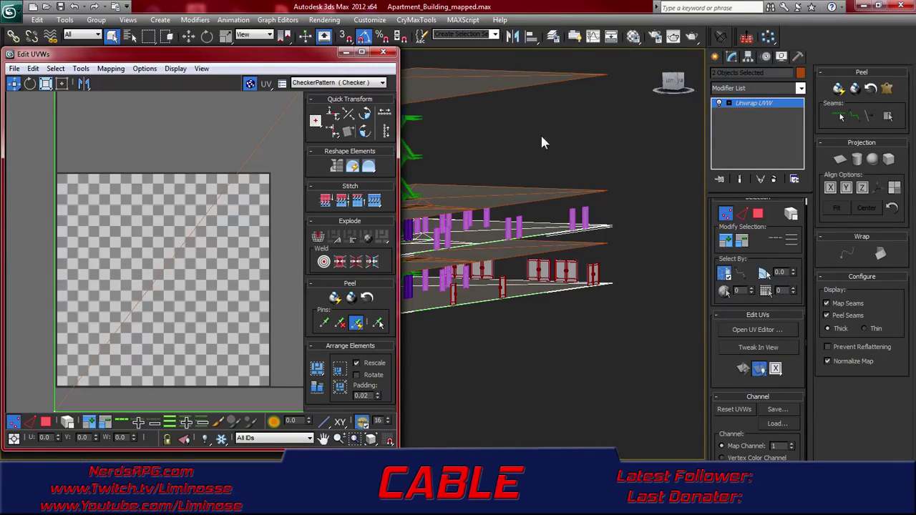
{"action": "left_click", "coordinate": [757, 214]}
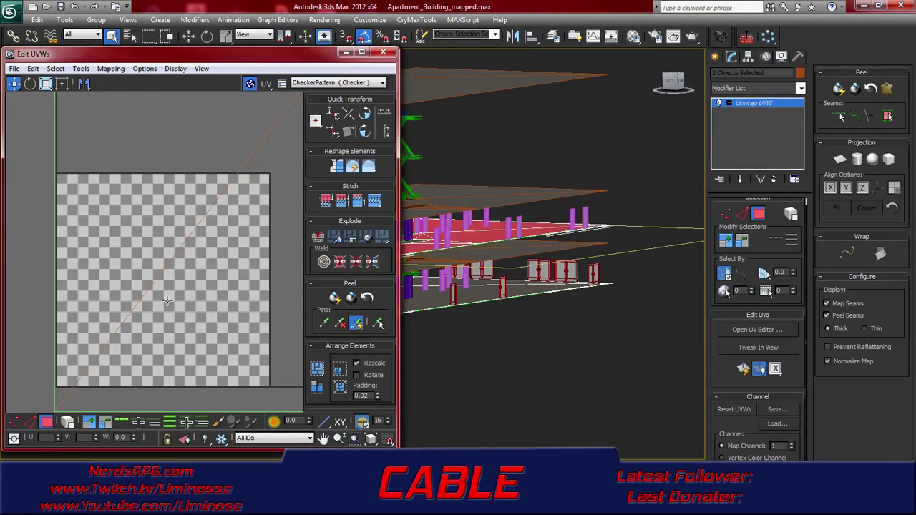
{"action": "left_click", "coordinate": [190, 233]}
{"action": "scroll", "coordinate": [187, 273], "scroll_direction": "down", "scroll_amount": 2}
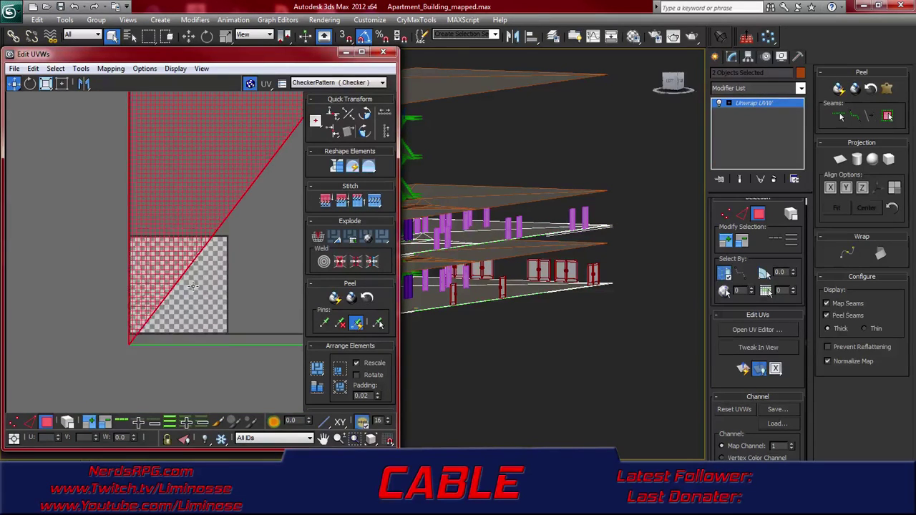
{"action": "left_click", "coordinate": [219, 277]}
{"action": "scroll", "coordinate": [219, 277], "scroll_direction": "down", "scroll_amount": 6}
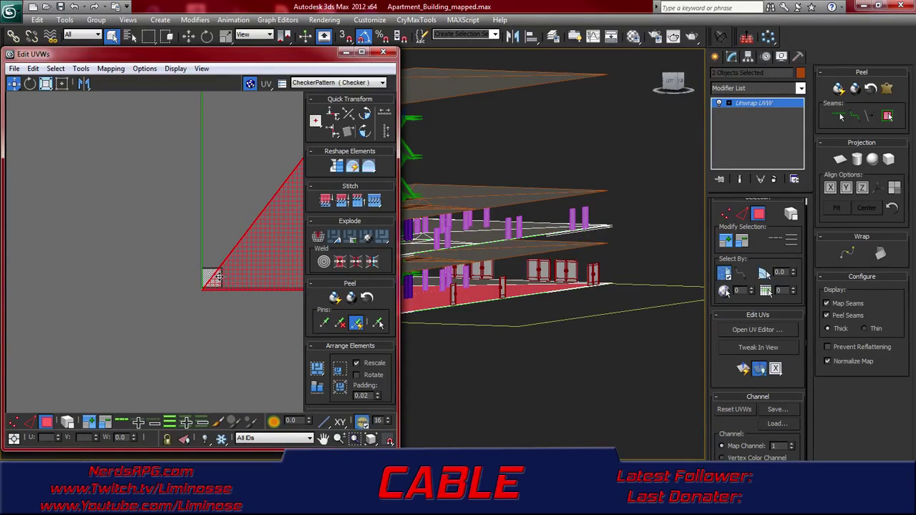
{"action": "scroll", "coordinate": [213, 278], "scroll_direction": "down", "scroll_amount": 6}
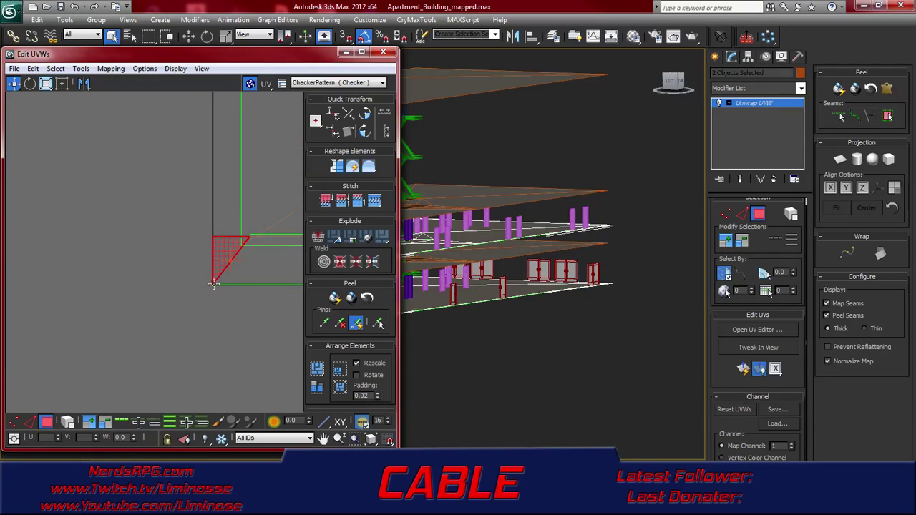
{"action": "scroll", "coordinate": [218, 272], "scroll_direction": "down", "scroll_amount": 8}
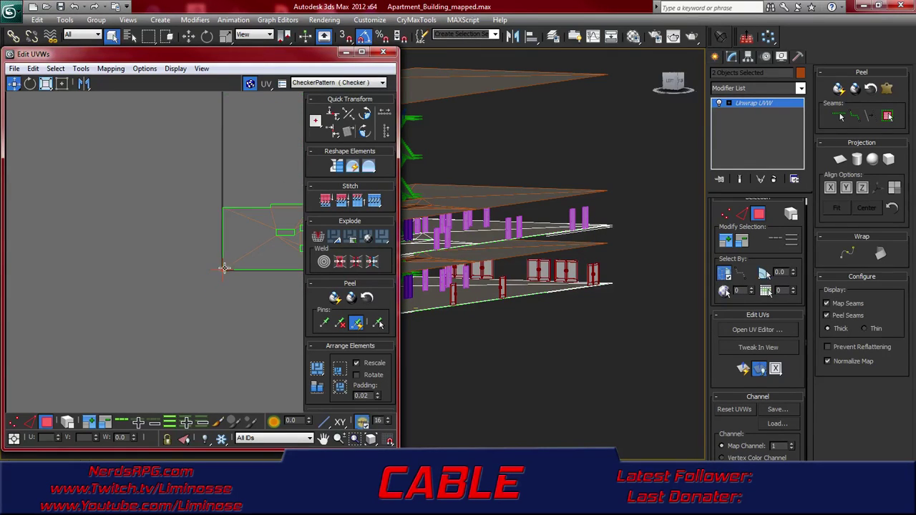
{"action": "scroll", "coordinate": [239, 252], "scroll_direction": "down", "scroll_amount": 5}
{"action": "middle_click_drag", "start_coordinate": [224, 253], "coordinate": [123, 269]}
{"action": "scroll", "coordinate": [125, 269], "scroll_direction": "up", "scroll_amount": 8}
{"action": "scroll", "coordinate": [125, 269], "scroll_direction": "up", "scroll_amount": 8}
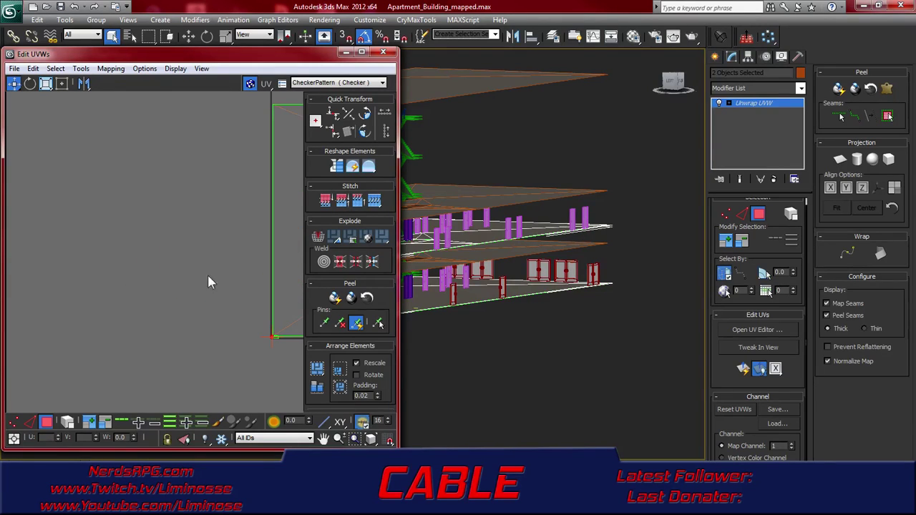
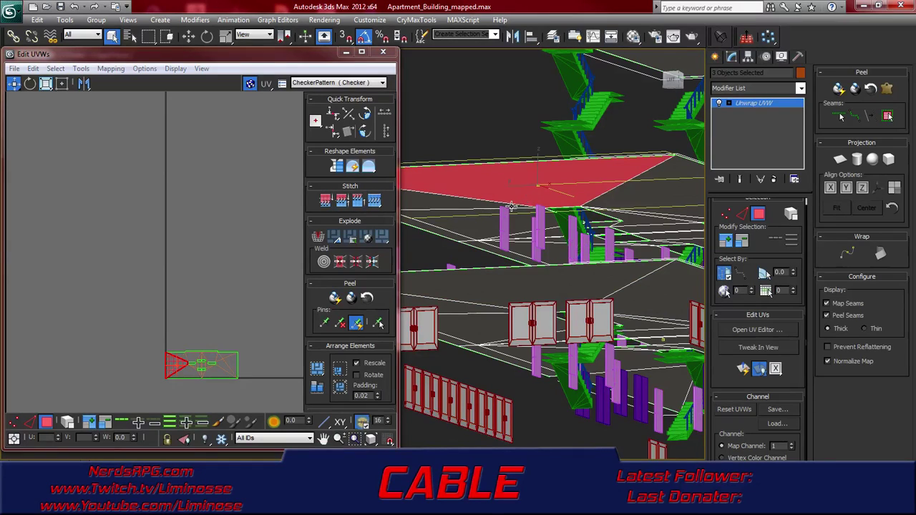
Pick individual polygons on the slabs in the model and check where each one lies in the UV layout
{"action": "left_click", "coordinate": [458, 135]}
{"action": "left_click", "coordinate": [502, 175]}
{"action": "middle_click_drag", "start_coordinate": [476, 113], "coordinate": [523, 286]}
{"action": "left_click", "coordinate": [515, 245]}
{"action": "left_click", "coordinate": [483, 132]}
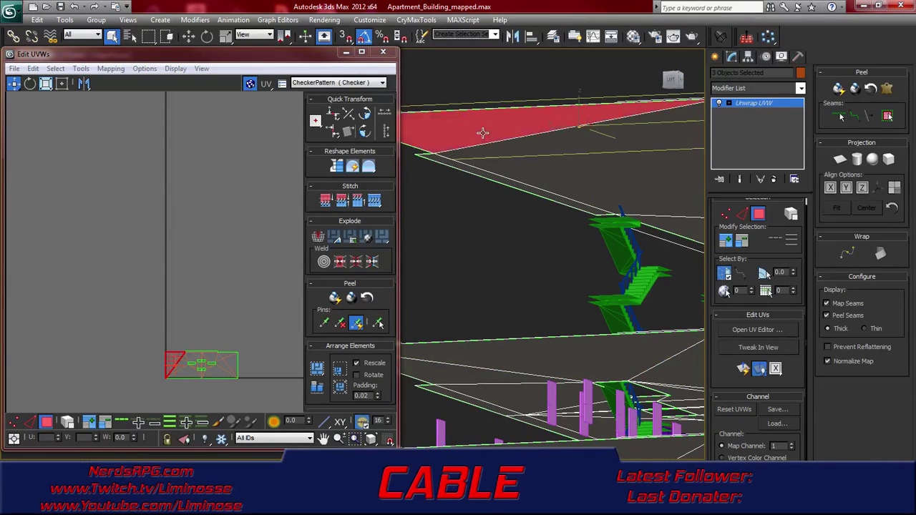
{"action": "left_click", "coordinate": [520, 142]}
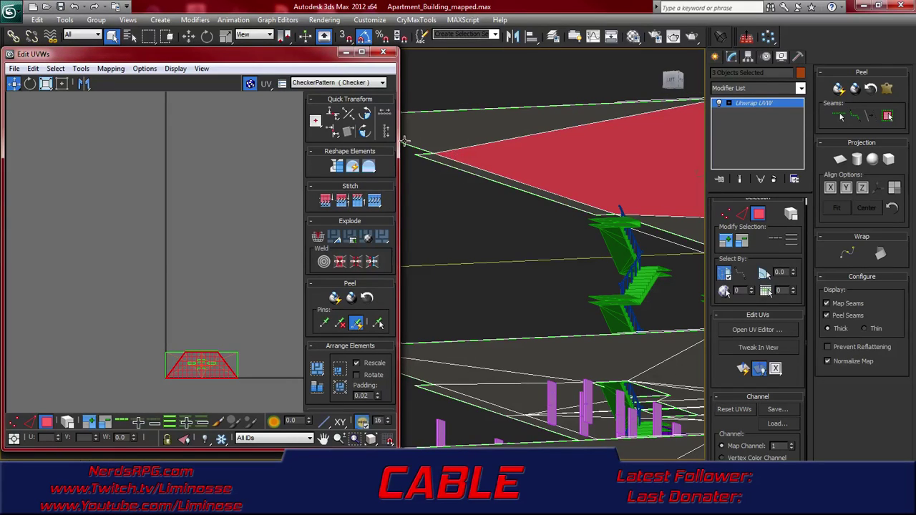
Close the UV editor and collapse the Unwrap UVW modifier on the three selected slabs
{"action": "left_click", "coordinate": [383, 52]}
{"action": "right_click", "coordinate": [744, 103]}
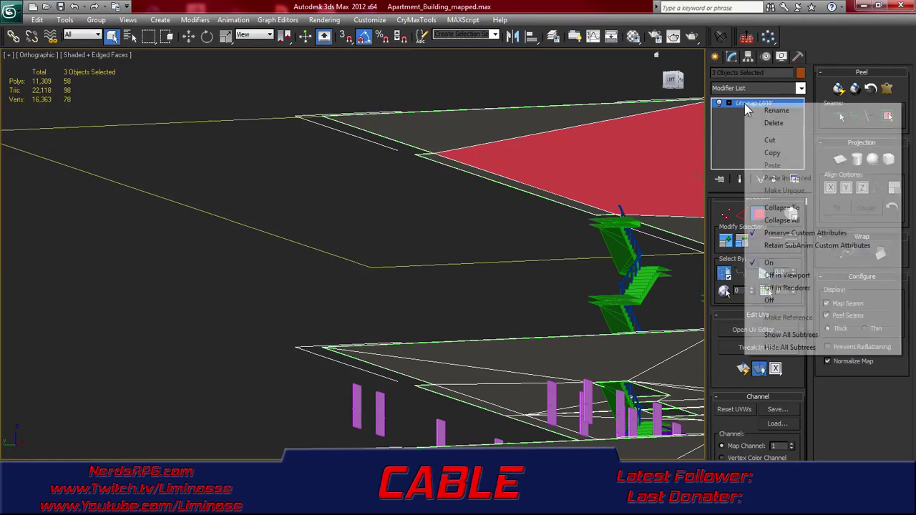
{"action": "left_click", "coordinate": [791, 207]}
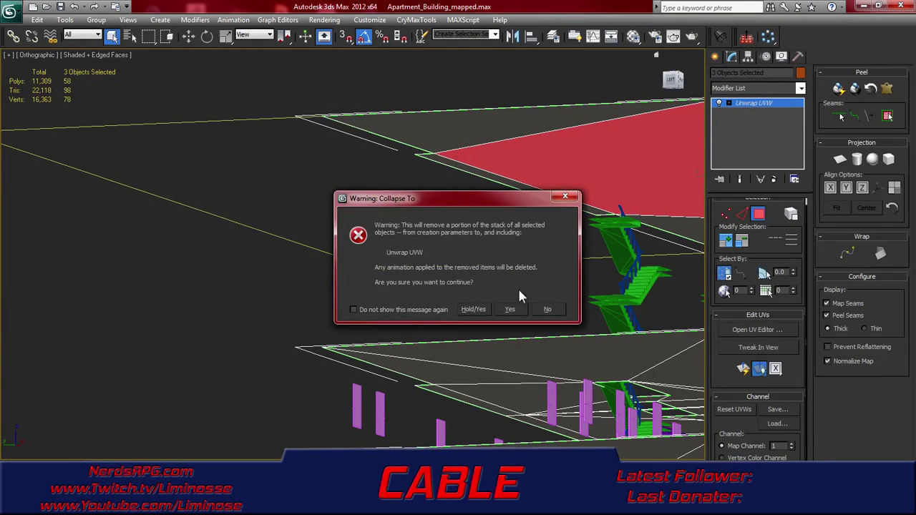
{"action": "left_click", "coordinate": [475, 309]}
Hide the three selected slab objects, leaving the doors, stairs and railings in the scene
{"action": "middle_click_drag", "start_coordinate": [522, 327], "coordinate": [354, 181]}
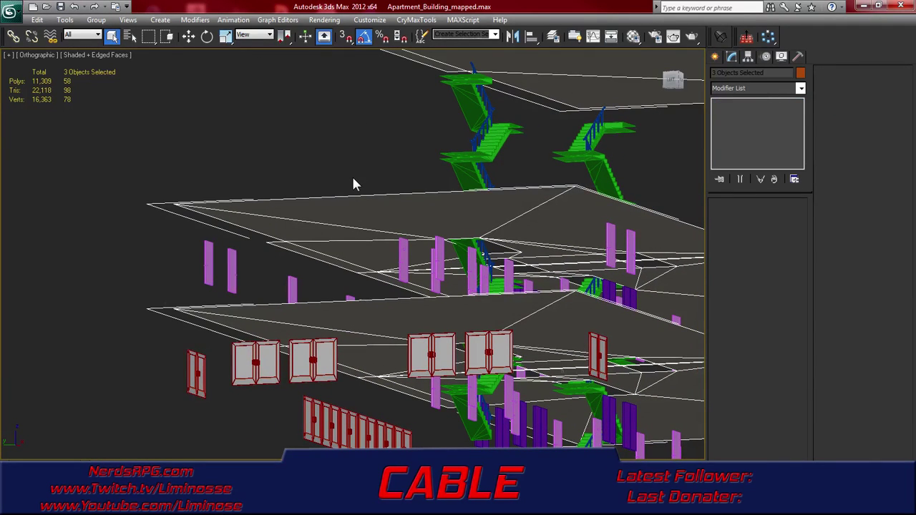
{"action": "right_click", "coordinate": [465, 300]}
{"action": "left_click", "coordinate": [491, 269]}
{"action": "middle_click_drag", "start_coordinate": [451, 312], "coordinate": [432, 285], "text": "alt"}
{"action": "scroll", "coordinate": [462, 220], "scroll_direction": "down", "scroll_amount": 3}
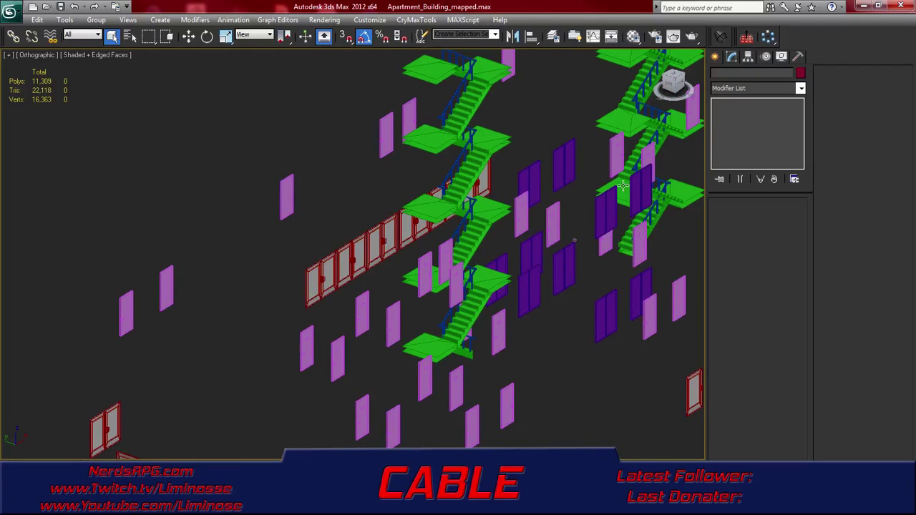
{"action": "scroll", "coordinate": [578, 222], "scroll_direction": "down", "scroll_amount": 2}
{"action": "middle_click_drag", "start_coordinate": [548, 223], "coordinate": [526, 225], "text": "alt"}
{"action": "middle_click_drag", "start_coordinate": [408, 208], "coordinate": [439, 258]}
{"action": "scroll", "coordinate": [439, 258], "scroll_direction": "up", "scroll_amount": 3}
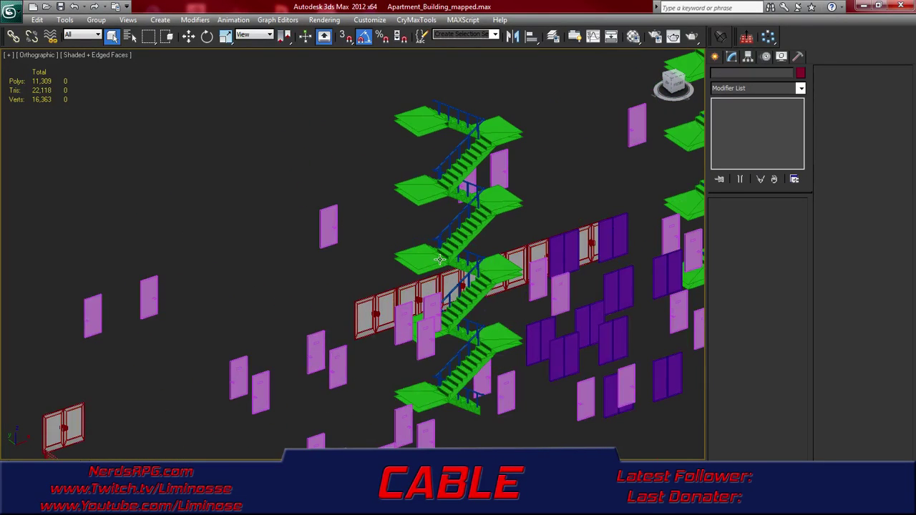
{"action": "left_click", "coordinate": [489, 267]}
{"action": "left_click", "coordinate": [467, 278], "text": "ctrl"}
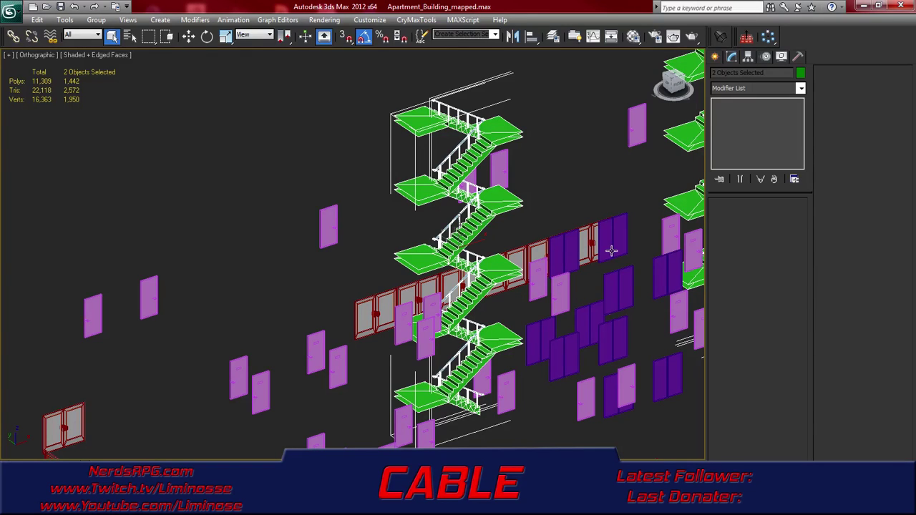
{"action": "left_click", "coordinate": [587, 181]}
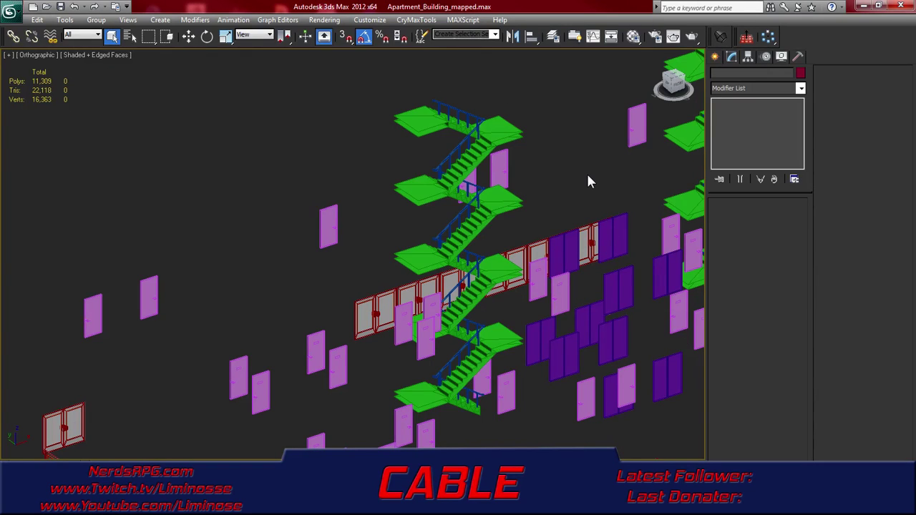
Unhide the objects terrance and concrete_ledges by name
{"action": "right_click", "coordinate": [291, 201]}
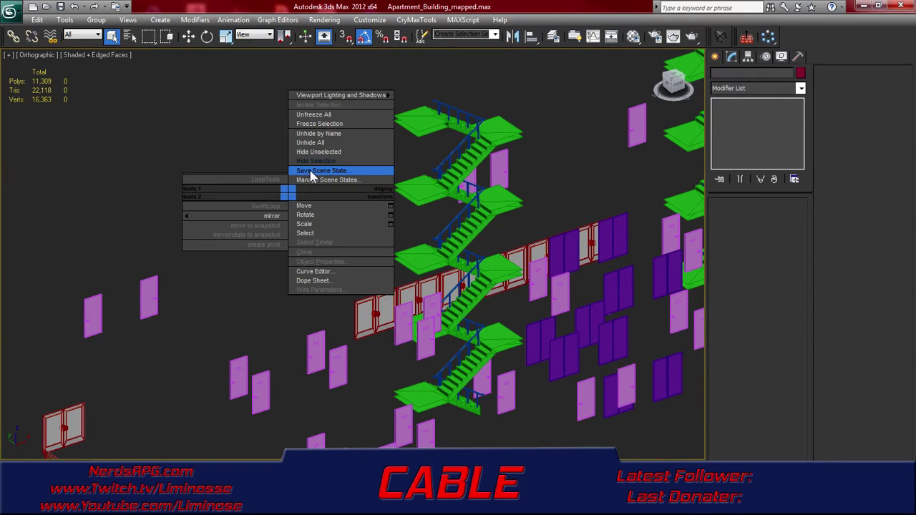
{"action": "left_click", "coordinate": [337, 134]}
{"action": "left_click", "coordinate": [434, 292]}
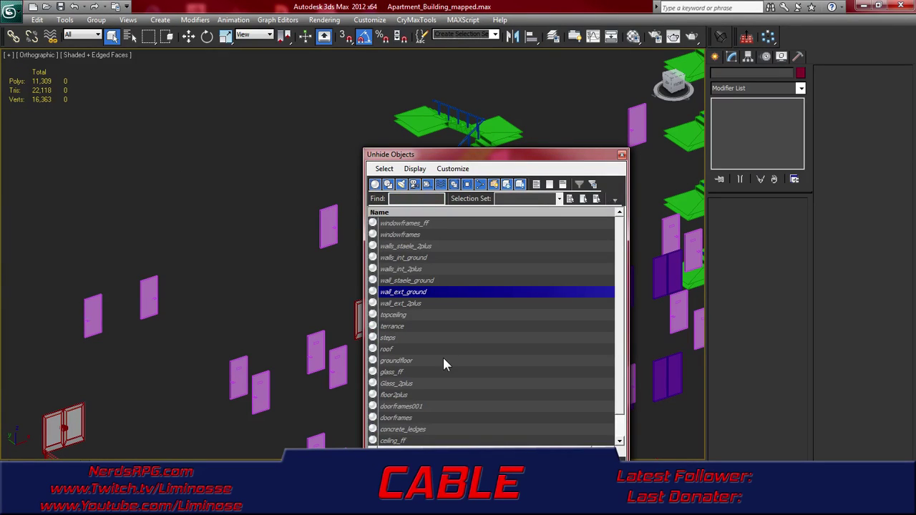
{"action": "left_click", "coordinate": [430, 395]}
{"action": "scroll", "coordinate": [432, 400], "scroll_direction": "down", "scroll_amount": 1}
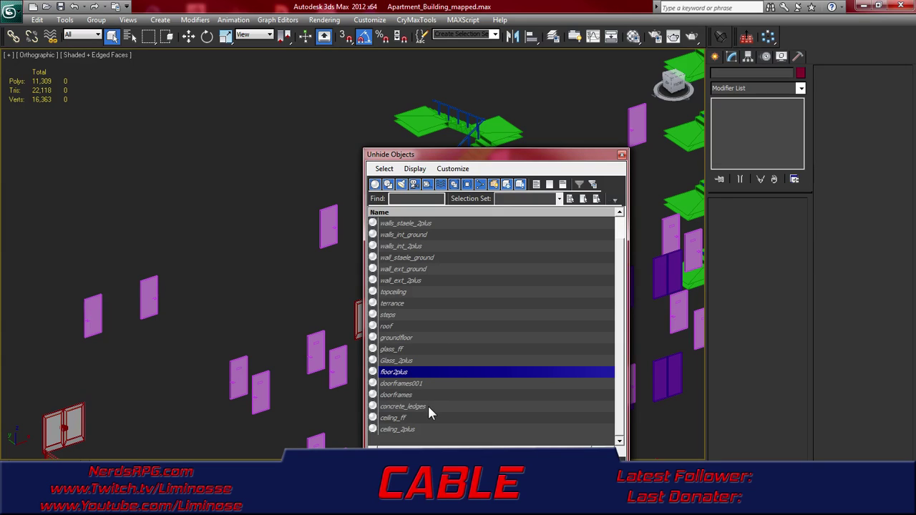
{"action": "left_click", "coordinate": [423, 406]}
{"action": "scroll", "coordinate": [422, 407], "scroll_direction": "up", "scroll_amount": 1}
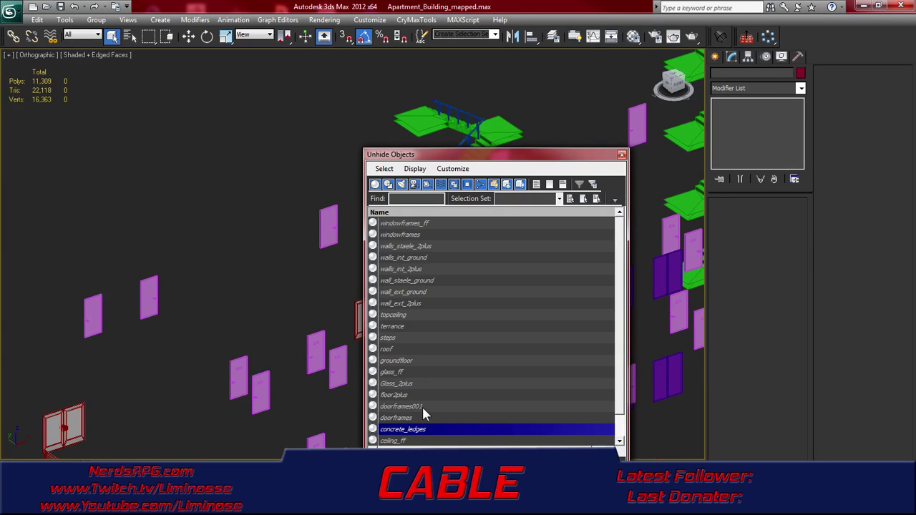
{"action": "left_click", "coordinate": [397, 327], "text": "ctrl"}
{"action": "left_click", "coordinate": [551, 463]}
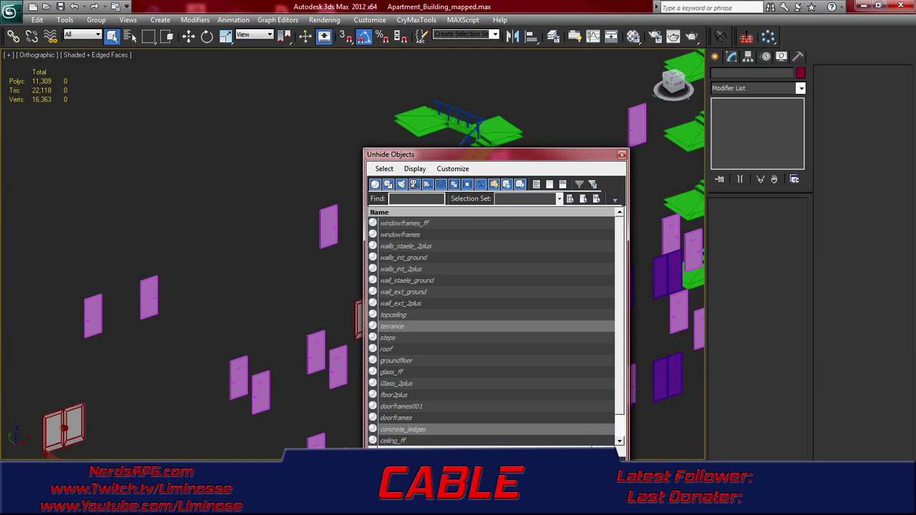
Attach the concrete ledges to the terrace object so both form a single editable poly
{"action": "middle_click_drag", "start_coordinate": [512, 389], "coordinate": [419, 347]}
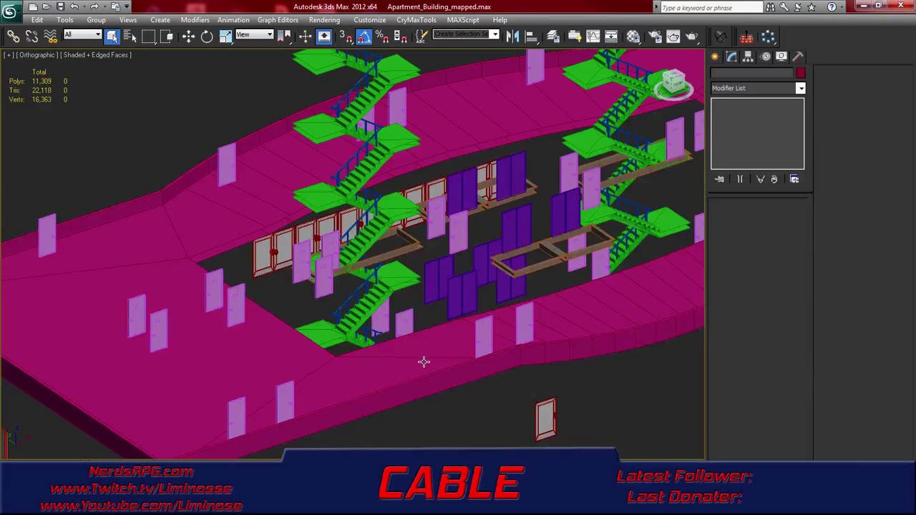
{"action": "left_click", "coordinate": [424, 362]}
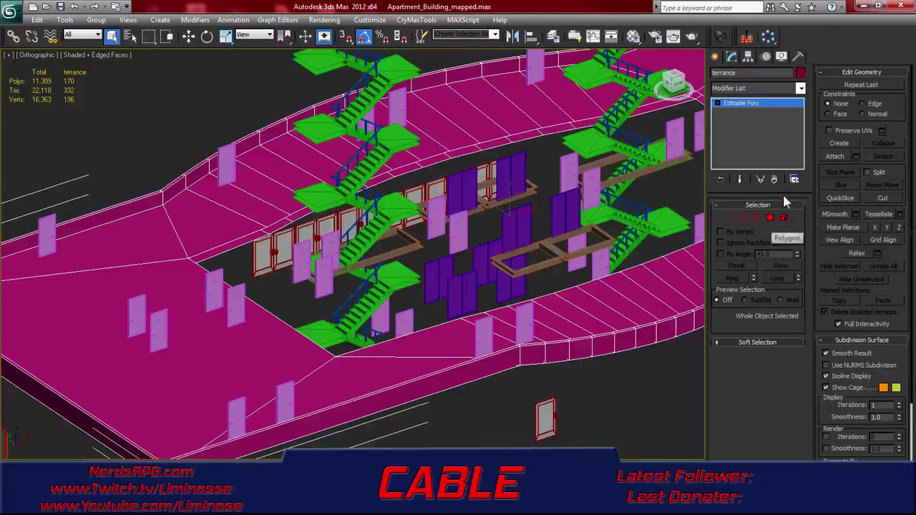
{"action": "left_click", "coordinate": [841, 155]}
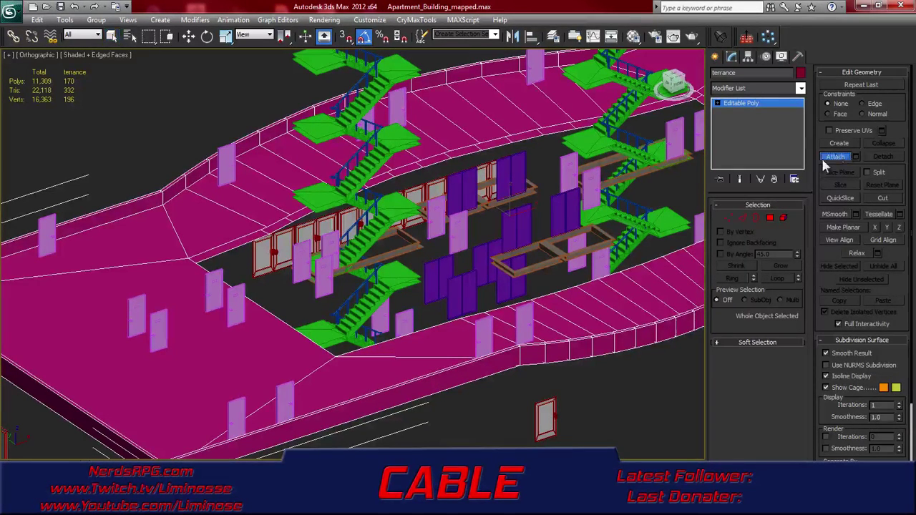
{"action": "left_click", "coordinate": [544, 266]}
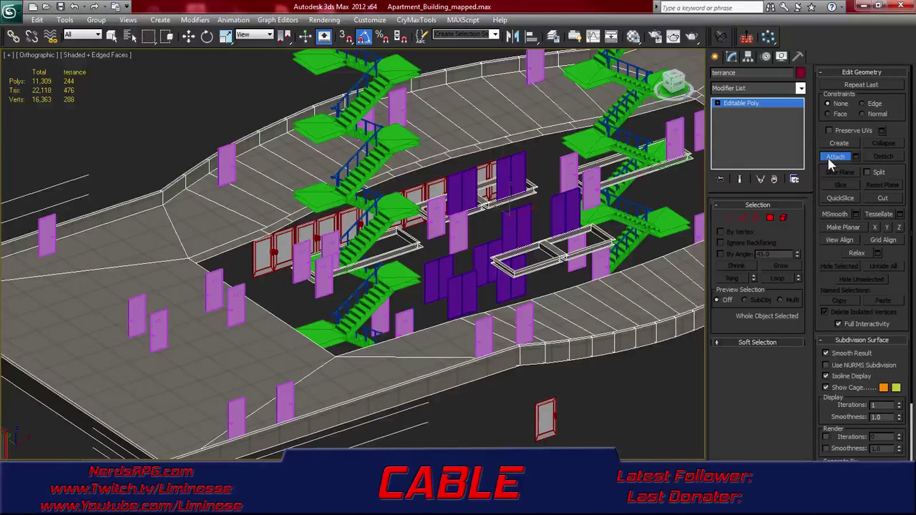
{"action": "key", "text": "ctrl+z"}
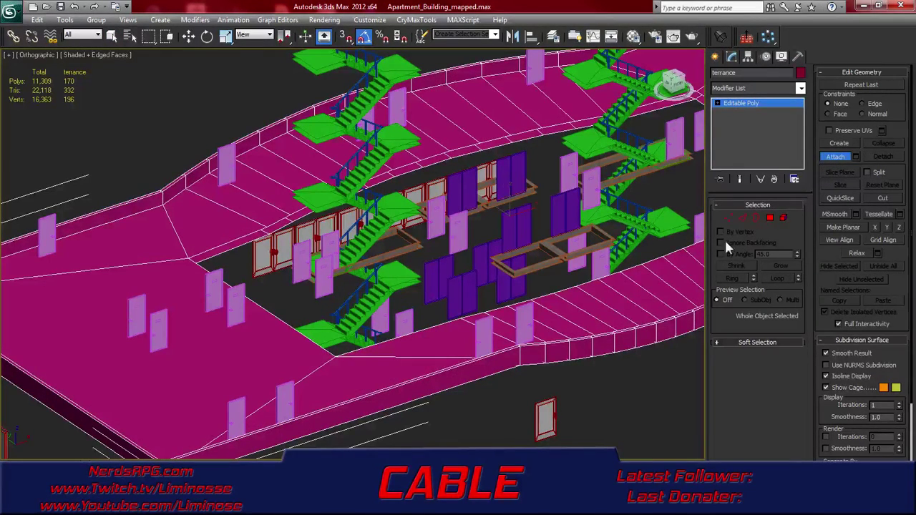
{"action": "left_click", "coordinate": [523, 272]}
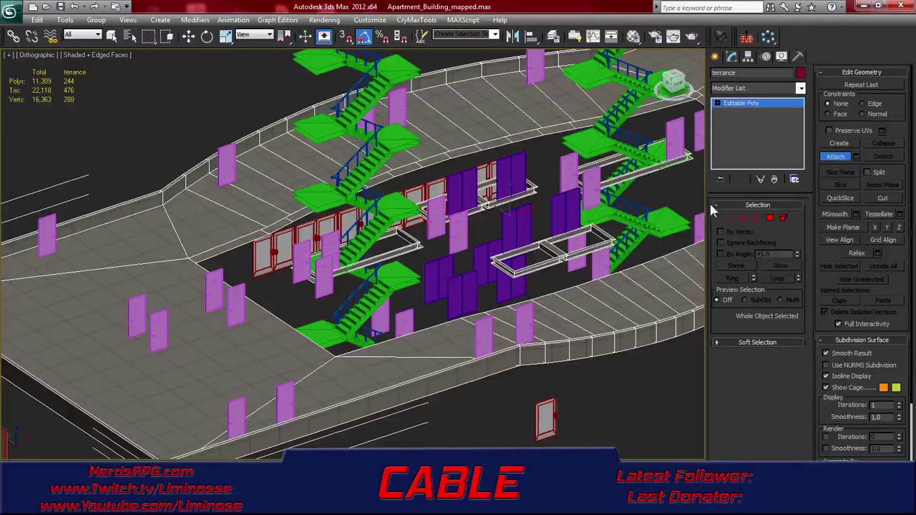
{"action": "key", "text": "w"}
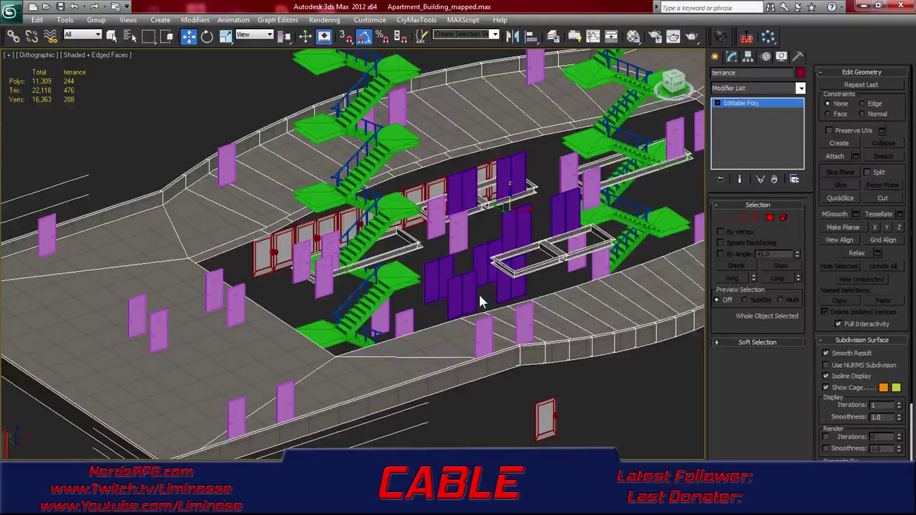
Select the stairs object together with the combined terrace and ledges object
{"action": "scroll", "coordinate": [470, 293], "scroll_direction": "up", "scroll_amount": 5}
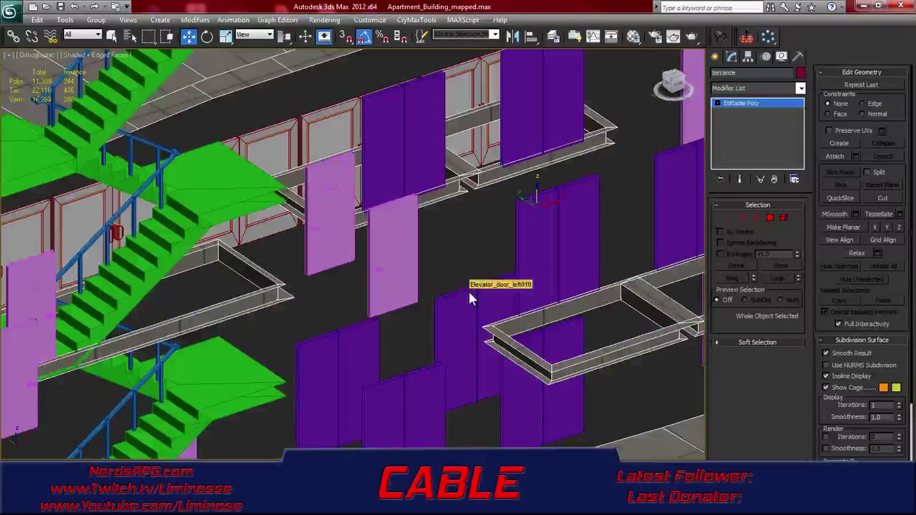
{"action": "scroll", "coordinate": [600, 318], "scroll_direction": "down", "scroll_amount": 5}
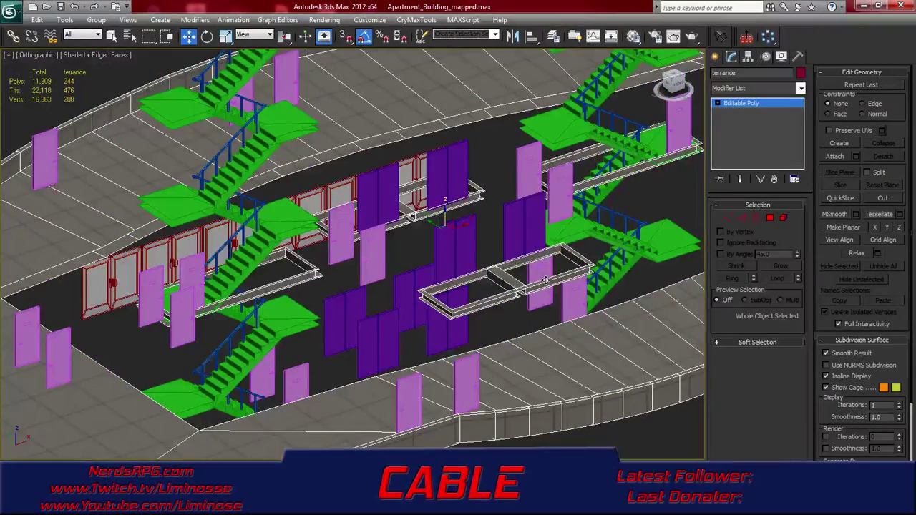
{"action": "scroll", "coordinate": [500, 326], "scroll_direction": "up", "scroll_amount": 4}
{"action": "scroll", "coordinate": [544, 332], "scroll_direction": "down", "scroll_amount": 5}
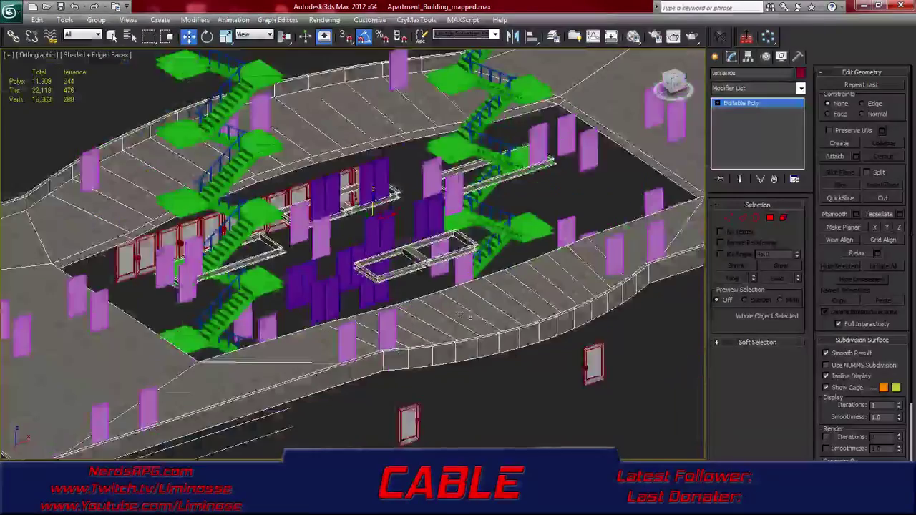
{"action": "scroll", "coordinate": [444, 263], "scroll_direction": "up", "scroll_amount": 2}
{"action": "scroll", "coordinate": [445, 263], "scroll_direction": "up", "scroll_amount": 2}
{"action": "left_click", "coordinate": [375, 314]}
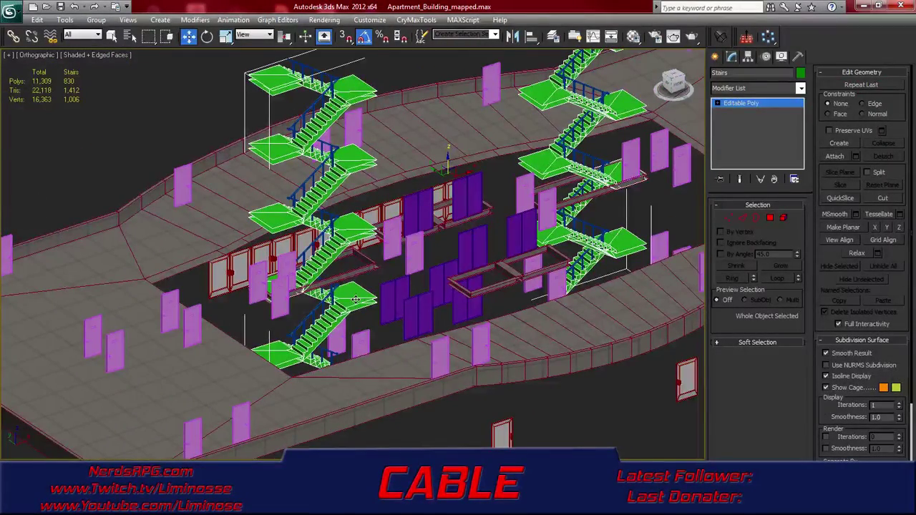
{"action": "left_click", "coordinate": [400, 364], "text": "ctrl"}
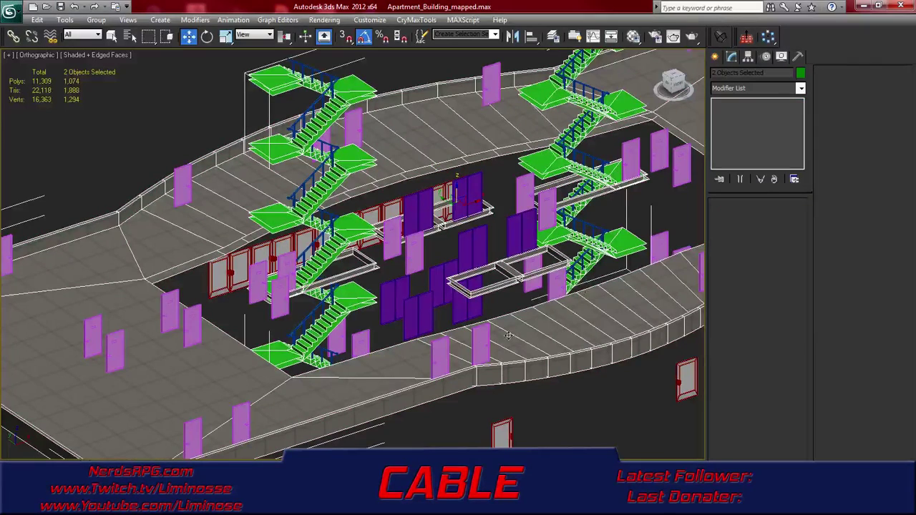
Apply an Unwrap UVW modifier to the selected stairs and terrace objects and open the UV editor
{"action": "left_click", "coordinate": [760, 87]}
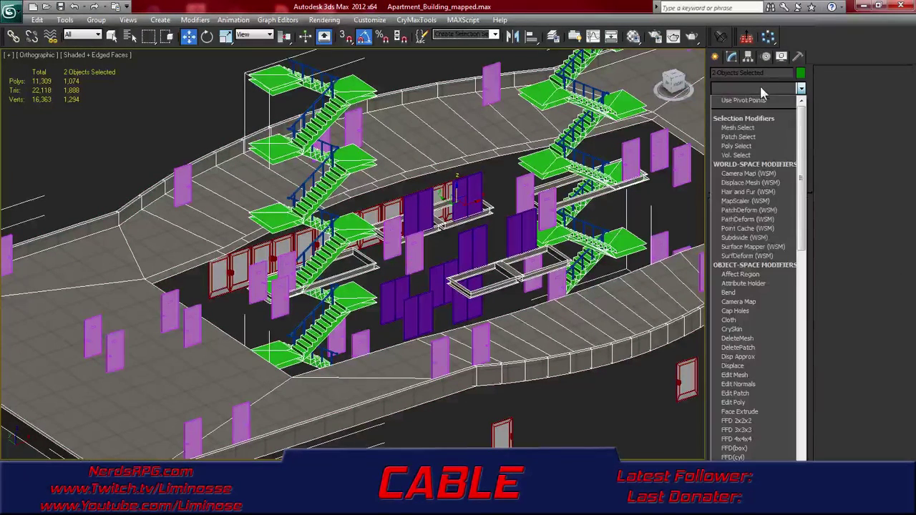
{"action": "scroll", "coordinate": [712, 238], "scroll_direction": "down", "scroll_amount": 10}
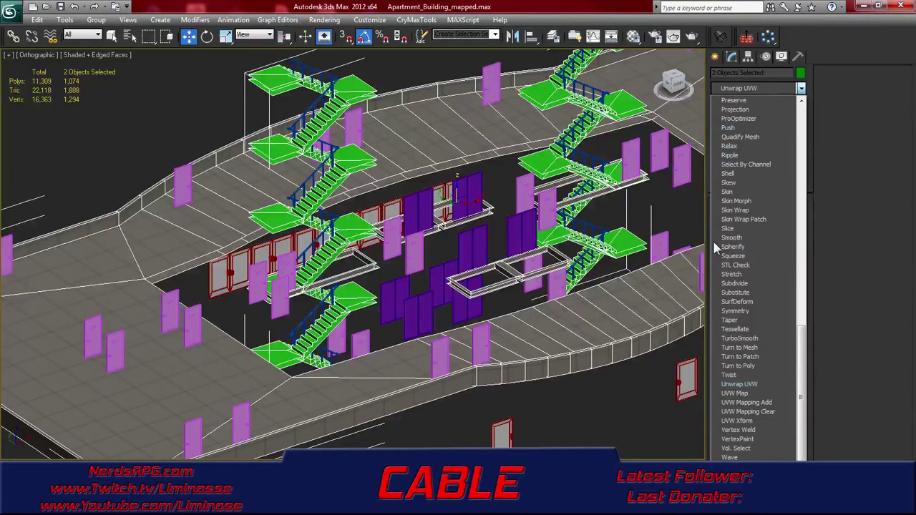
{"action": "left_click", "coordinate": [751, 387]}
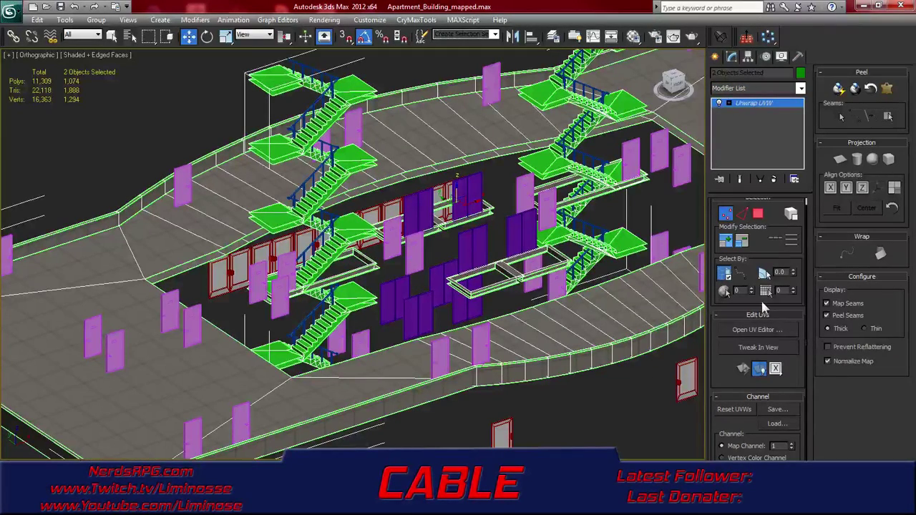
{"action": "left_click", "coordinate": [768, 329]}
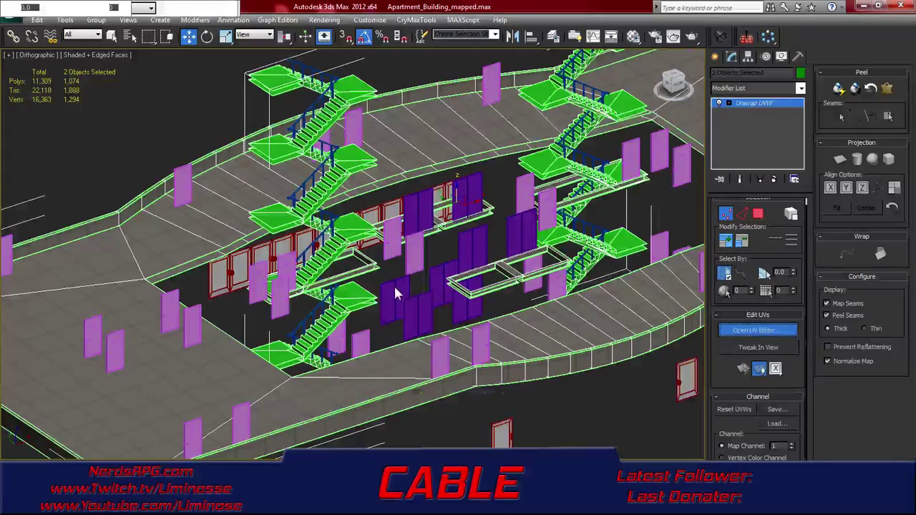
Examine how the UV pieces of the stairs and terrace are laid out around the checker tile
{"action": "scroll", "coordinate": [185, 261], "scroll_direction": "down", "scroll_amount": 10}
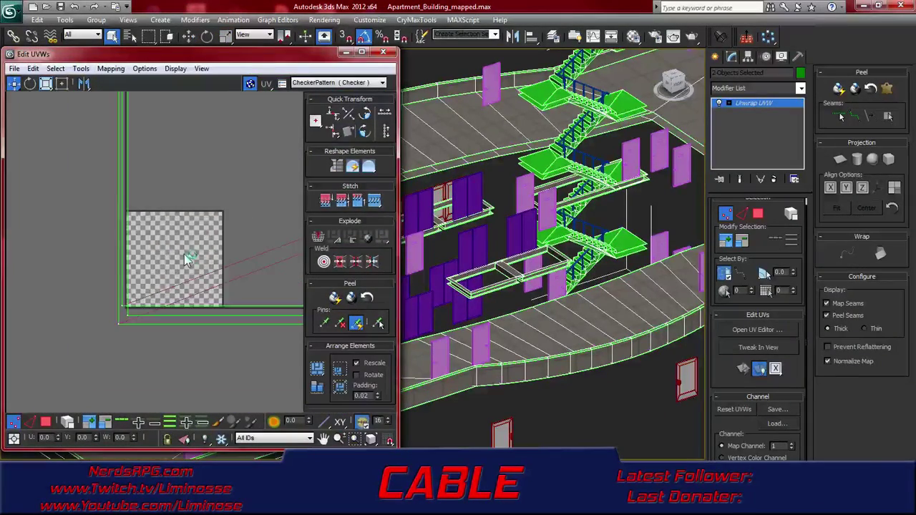
{"action": "scroll", "coordinate": [182, 245], "scroll_direction": "down", "scroll_amount": 4}
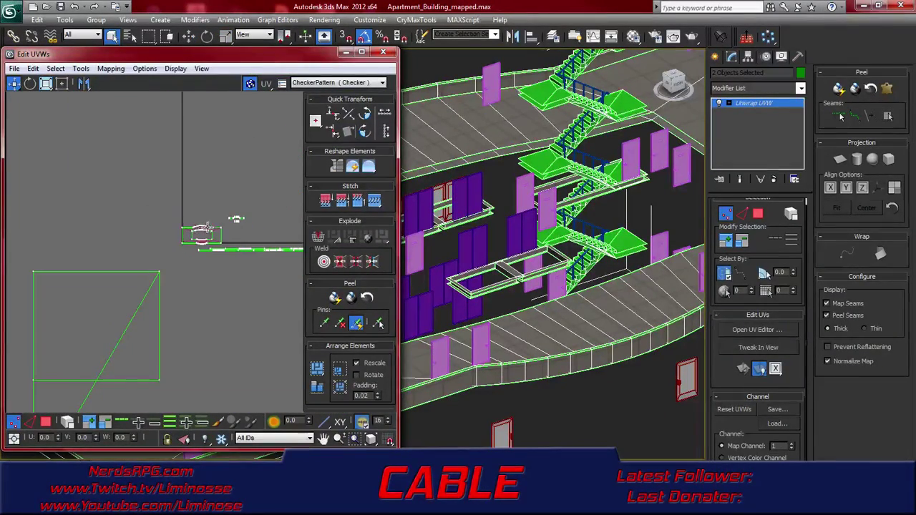
{"action": "scroll", "coordinate": [190, 215], "scroll_direction": "down", "scroll_amount": 5}
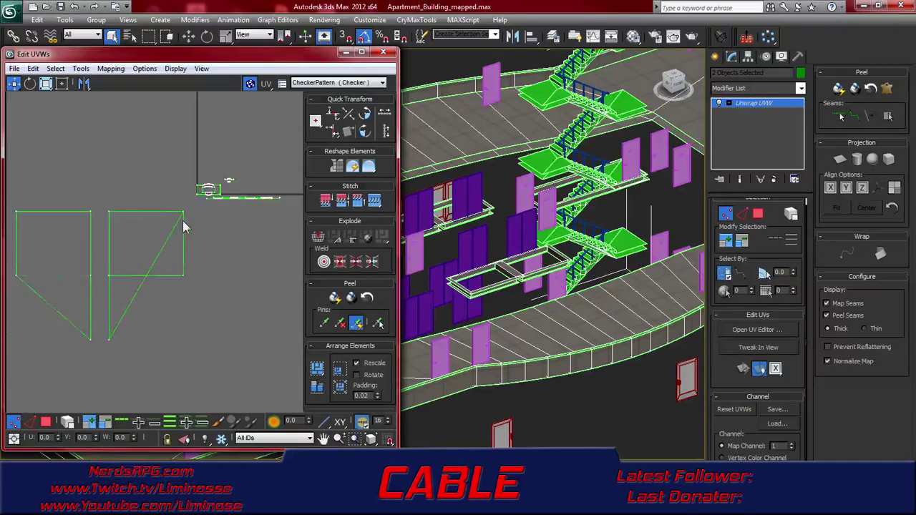
{"action": "scroll", "coordinate": [177, 229], "scroll_direction": "up", "scroll_amount": 1}
{"action": "scroll", "coordinate": [178, 229], "scroll_direction": "down", "scroll_amount": 4}
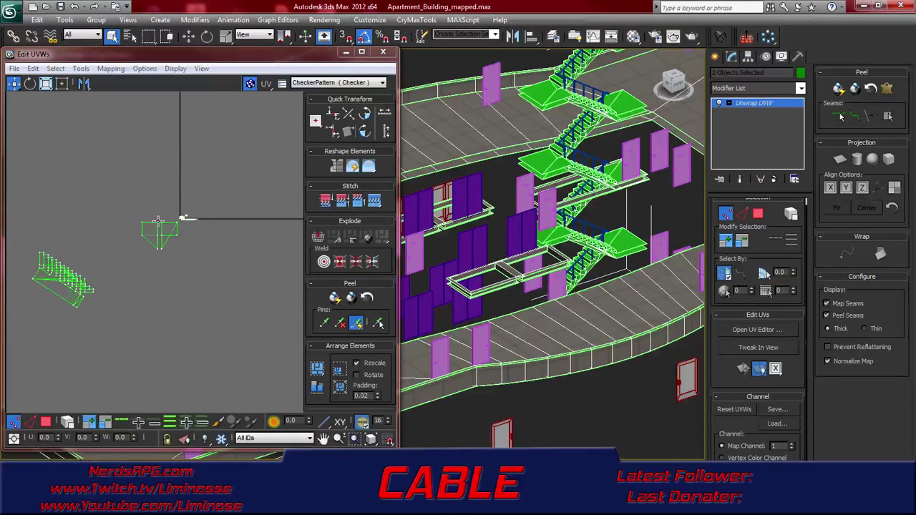
{"action": "middle_click_drag", "start_coordinate": [147, 218], "coordinate": [202, 209]}
{"action": "scroll", "coordinate": [118, 276], "scroll_direction": "up", "scroll_amount": 5}
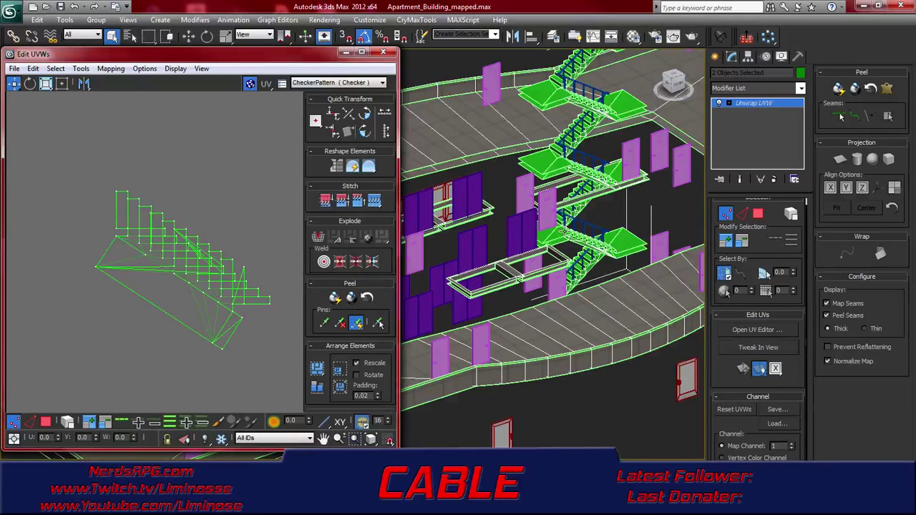
Switch to face selection and pick out the thin stretched faces crossing the staircase shell in the UV layout
{"action": "left_click", "coordinate": [758, 213]}
{"action": "middle_click_drag", "start_coordinate": [149, 261], "coordinate": [152, 274]}
{"action": "scroll", "coordinate": [174, 284], "scroll_direction": "up", "scroll_amount": 2}
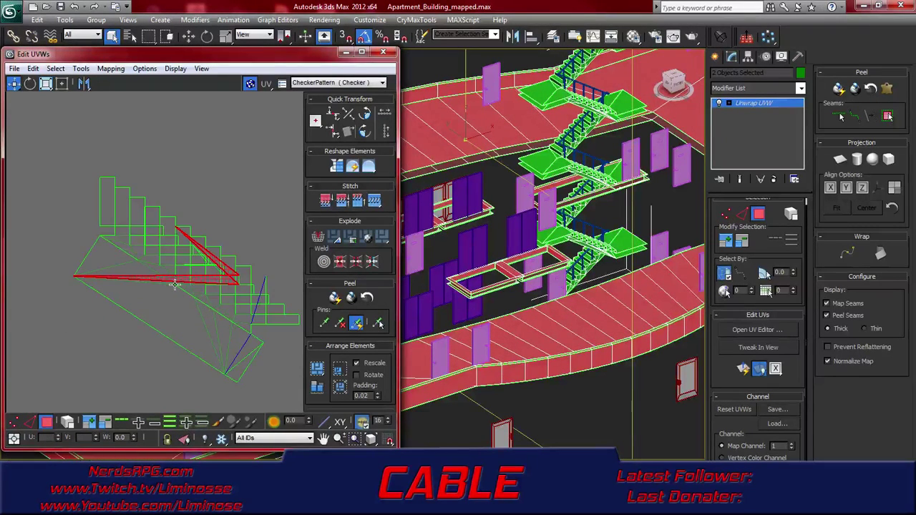
{"action": "left_click", "coordinate": [262, 196]}
{"action": "left_click", "coordinate": [220, 278]}
{"action": "left_click", "coordinate": [227, 275]}
{"action": "left_click", "coordinate": [216, 272]}
{"action": "left_click", "coordinate": [136, 277]}
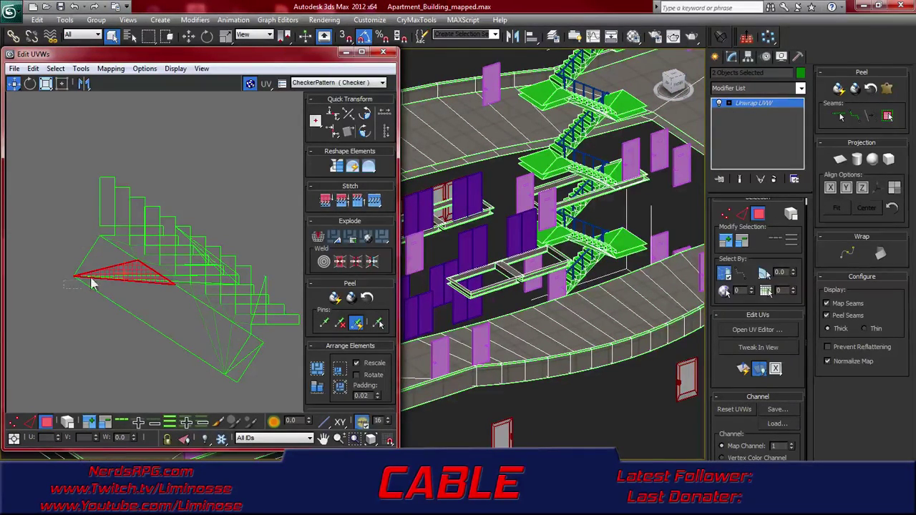
{"action": "left_click_drag", "start_coordinate": [103, 271], "coordinate": [150, 272]}
{"action": "left_click", "coordinate": [141, 295], "text": "alt"}
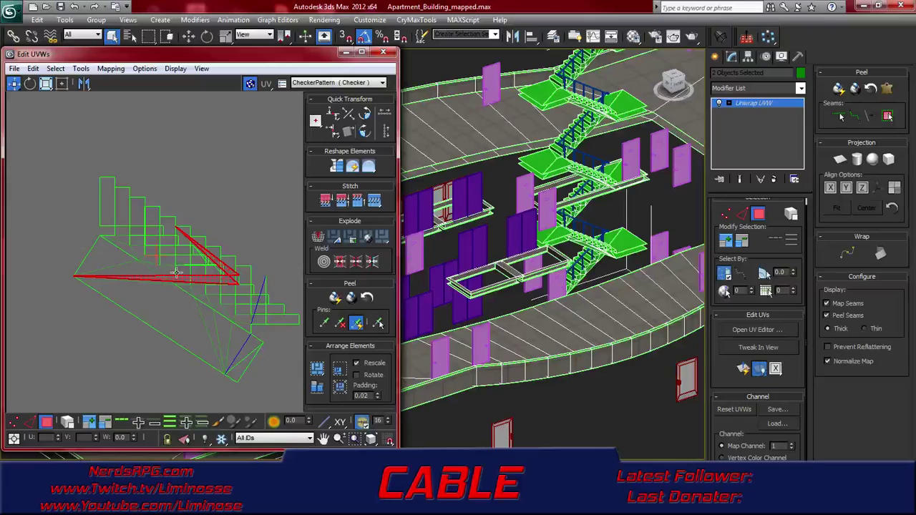
Apply Quick Planar Map to the upper landing's stretched edge face and to the small triangular face beside it
{"action": "middle_click_drag", "start_coordinate": [533, 272], "coordinate": [500, 289]}
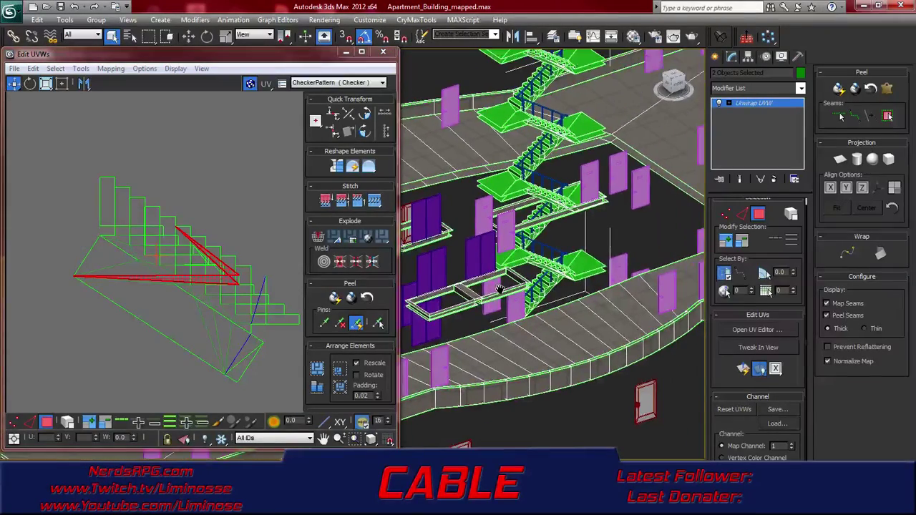
{"action": "middle_click_drag", "start_coordinate": [581, 210], "coordinate": [566, 355]}
{"action": "middle_click_drag", "start_coordinate": [565, 261], "coordinate": [415, 433], "text": "alt"}
{"action": "middle_click_drag", "start_coordinate": [339, 244], "coordinate": [162, 258], "text": "alt"}
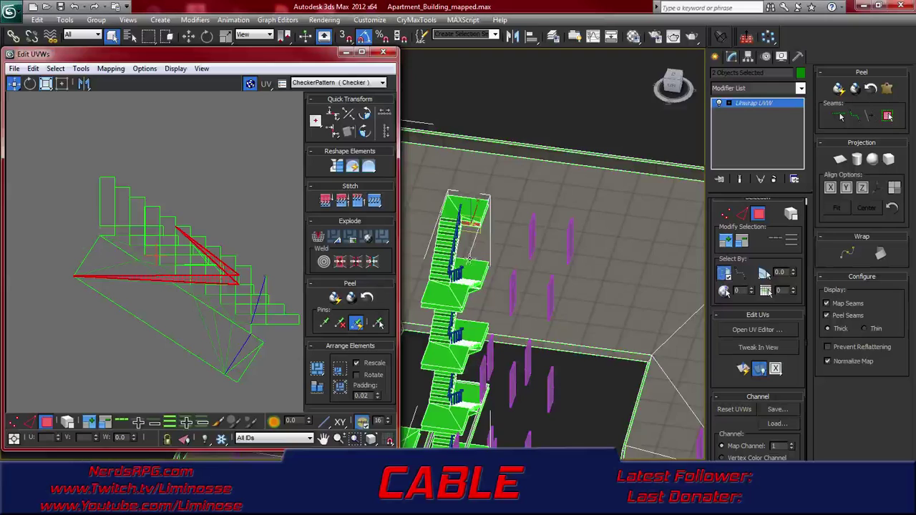
{"action": "middle_click_drag", "start_coordinate": [465, 256], "coordinate": [484, 287]}
{"action": "scroll", "coordinate": [485, 287], "scroll_direction": "up", "scroll_amount": 3}
{"action": "middle_click_drag", "start_coordinate": [539, 236], "coordinate": [453, 264]}
{"action": "scroll", "coordinate": [543, 266], "scroll_direction": "up", "scroll_amount": 3}
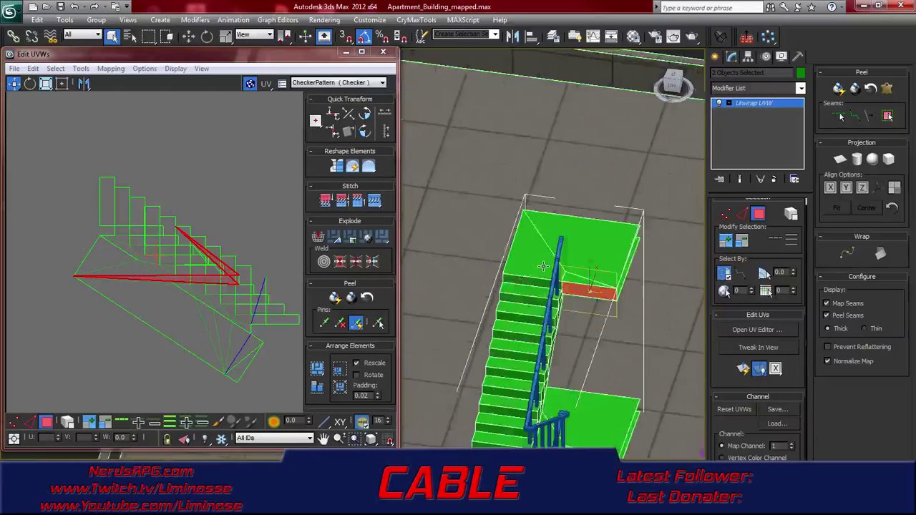
{"action": "middle_click_drag", "start_coordinate": [640, 304], "coordinate": [451, 284]}
{"action": "scroll", "coordinate": [470, 289], "scroll_direction": "up", "scroll_amount": 2}
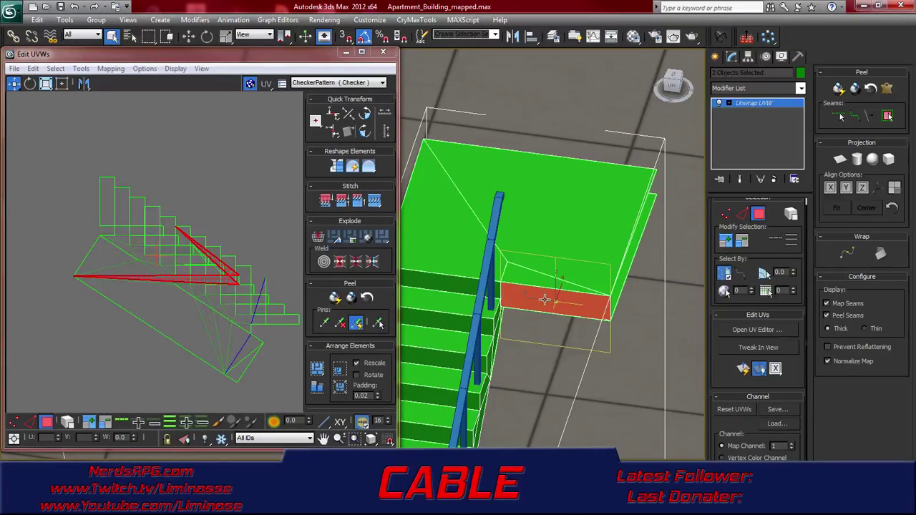
{"action": "middle_click_drag", "start_coordinate": [574, 303], "coordinate": [567, 305], "text": "alt"}
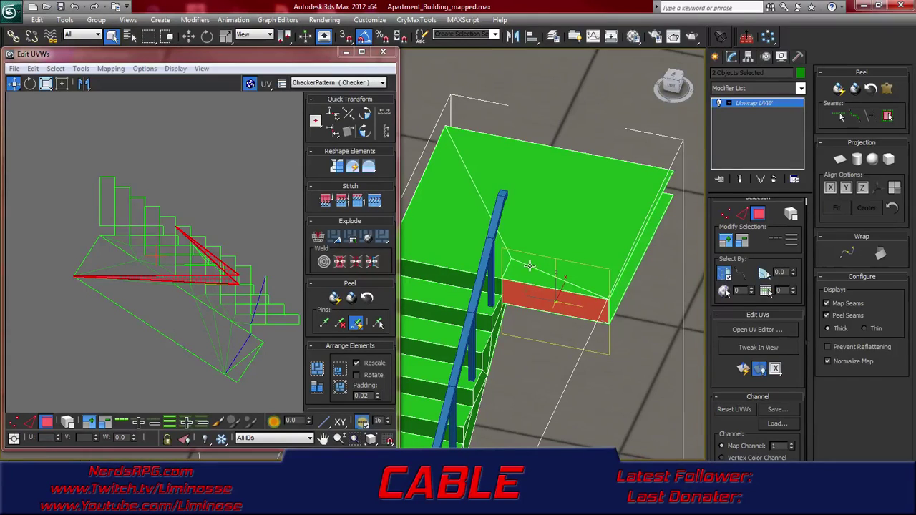
{"action": "left_click", "coordinate": [743, 368]}
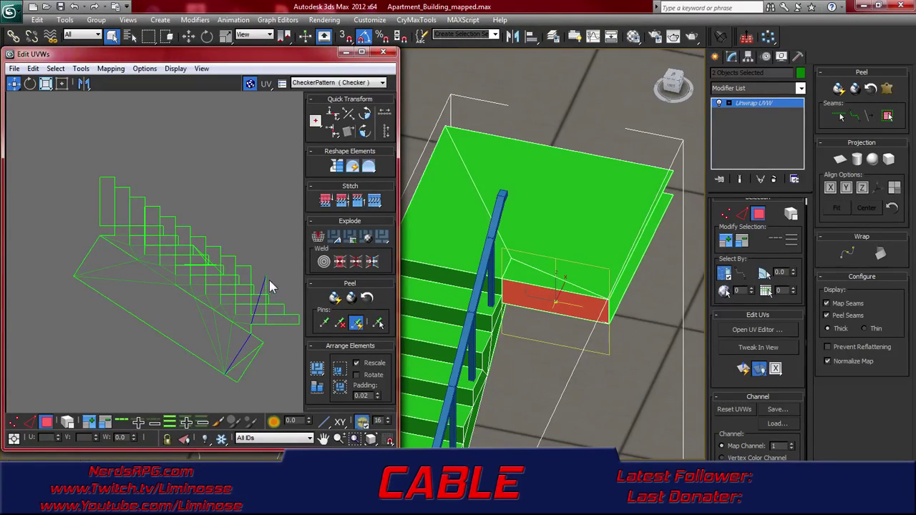
{"action": "left_click", "coordinate": [262, 291]}
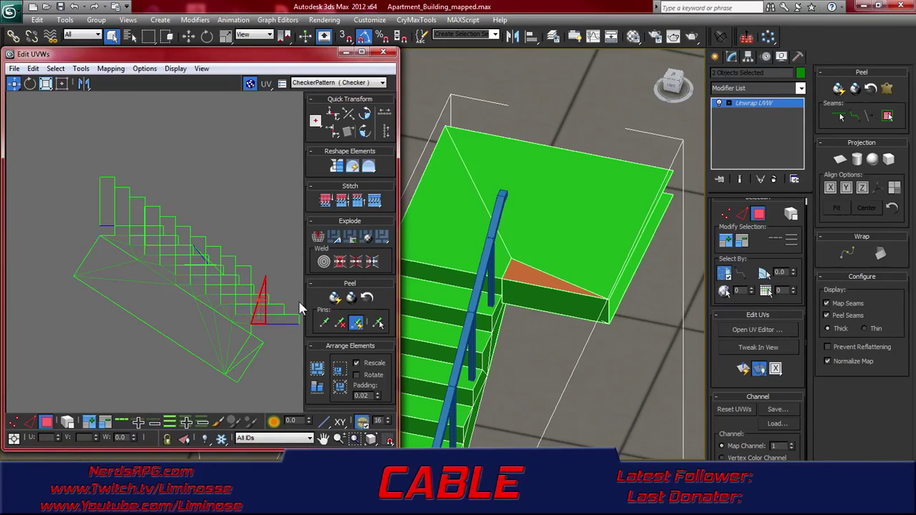
{"action": "left_click", "coordinate": [742, 369]}
Select the diagonal sliver in the UV layout without the step face, and quick planar map that landing edge face
{"action": "scroll", "coordinate": [206, 263], "scroll_direction": "up", "scroll_amount": 4}
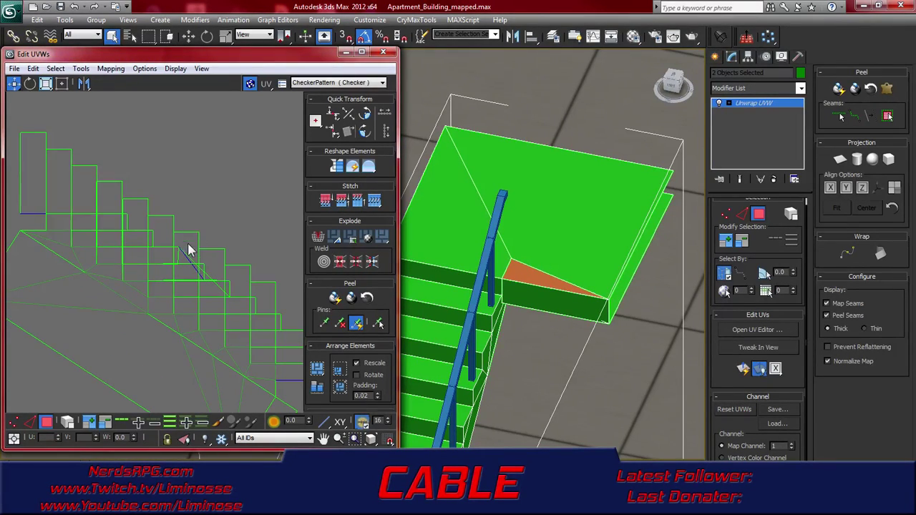
{"action": "left_click", "coordinate": [183, 260]}
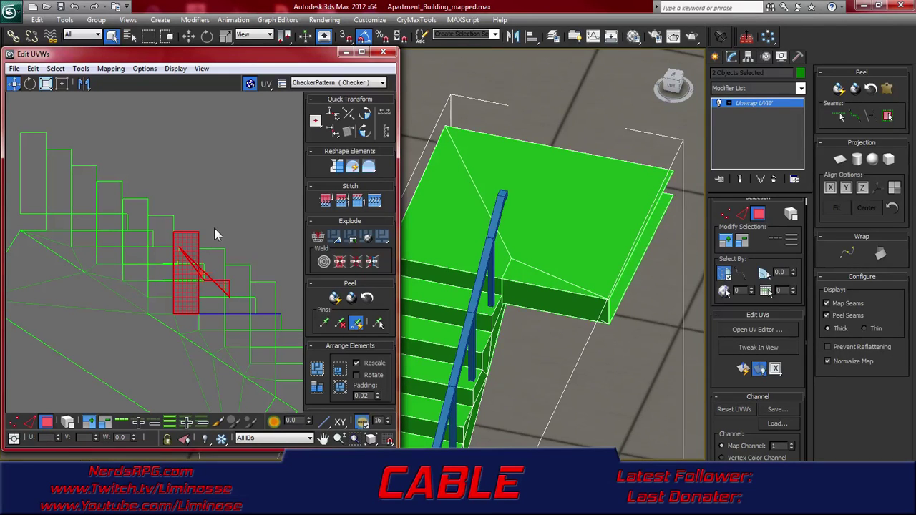
{"action": "left_click", "coordinate": [194, 244], "text": "alt"}
{"action": "scroll", "coordinate": [462, 273], "scroll_direction": "down", "scroll_amount": 5}
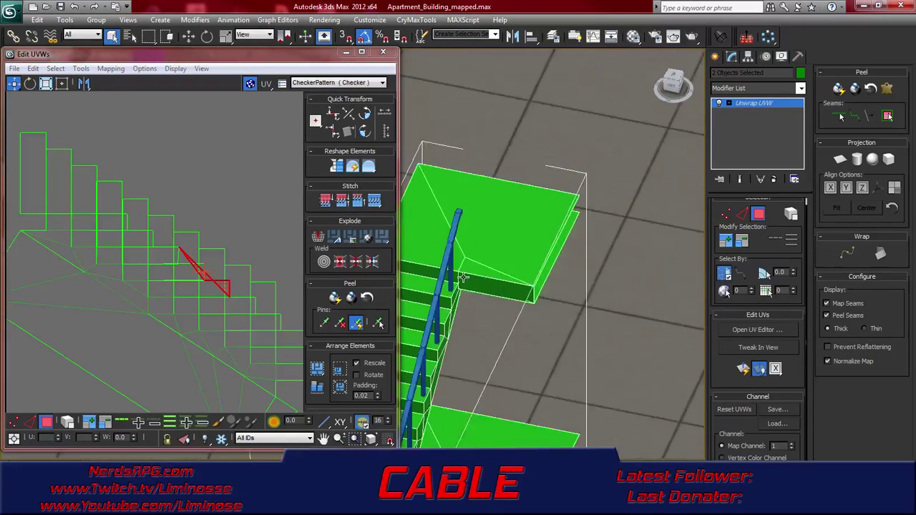
{"action": "middle_click_drag", "start_coordinate": [450, 324], "coordinate": [530, 315]}
{"action": "middle_click_drag", "start_coordinate": [493, 372], "coordinate": [467, 238]}
{"action": "middle_click_drag", "start_coordinate": [490, 429], "coordinate": [492, 152]}
{"action": "middle_click_drag", "start_coordinate": [465, 247], "coordinate": [447, 266]}
{"action": "scroll", "coordinate": [446, 242], "scroll_direction": "down", "scroll_amount": 4}
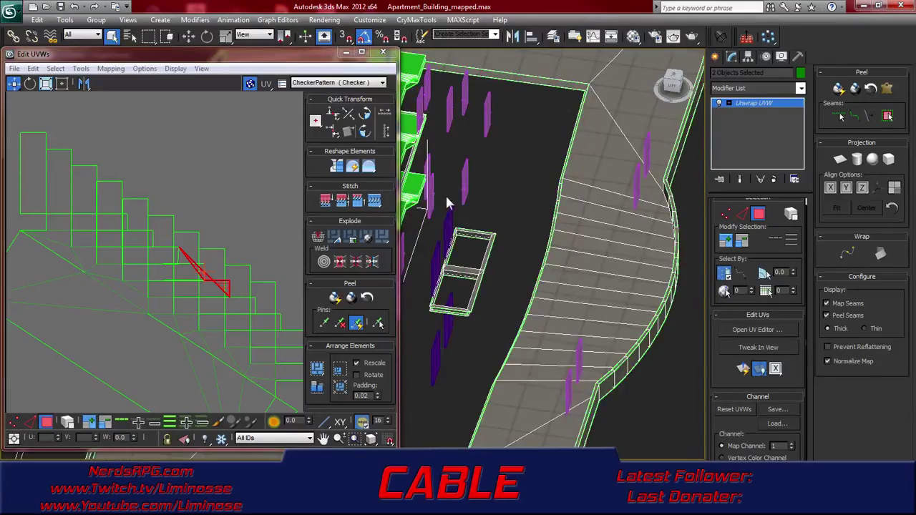
{"action": "middle_click_drag", "start_coordinate": [447, 211], "coordinate": [562, 278]}
{"action": "middle_click_drag", "start_coordinate": [492, 249], "coordinate": [493, 249], "text": "alt"}
{"action": "middle_click_drag", "start_coordinate": [442, 266], "coordinate": [293, 247], "text": "alt"}
{"action": "scroll", "coordinate": [474, 311], "scroll_direction": "up", "scroll_amount": 6}
{"action": "middle_click_drag", "start_coordinate": [528, 279], "coordinate": [444, 248]}
{"action": "scroll", "coordinate": [450, 256], "scroll_direction": "up", "scroll_amount": 3}
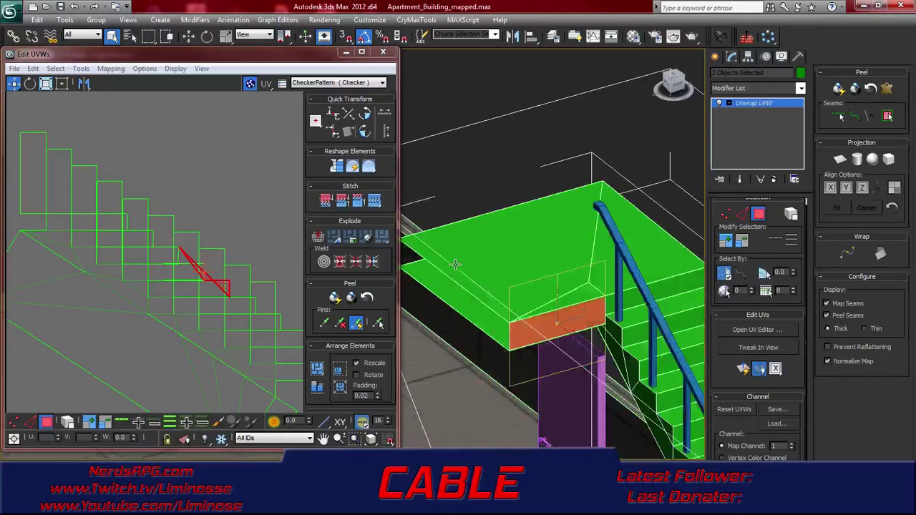
{"action": "left_click", "coordinate": [740, 366]}
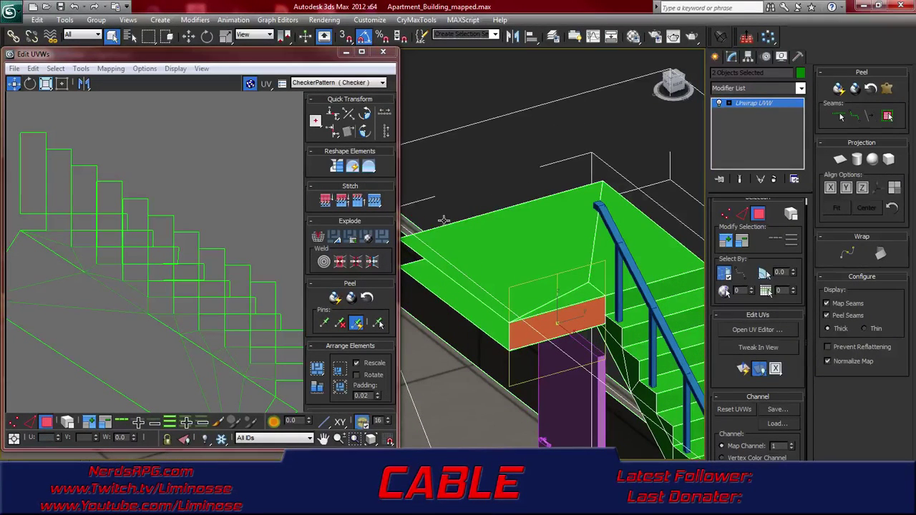
Select the small triangular face above the landing edge and examine where the remapped faces sit in the UV layout
{"action": "left_click", "coordinate": [580, 299]}
{"action": "scroll", "coordinate": [143, 258], "scroll_direction": "down", "scroll_amount": 5}
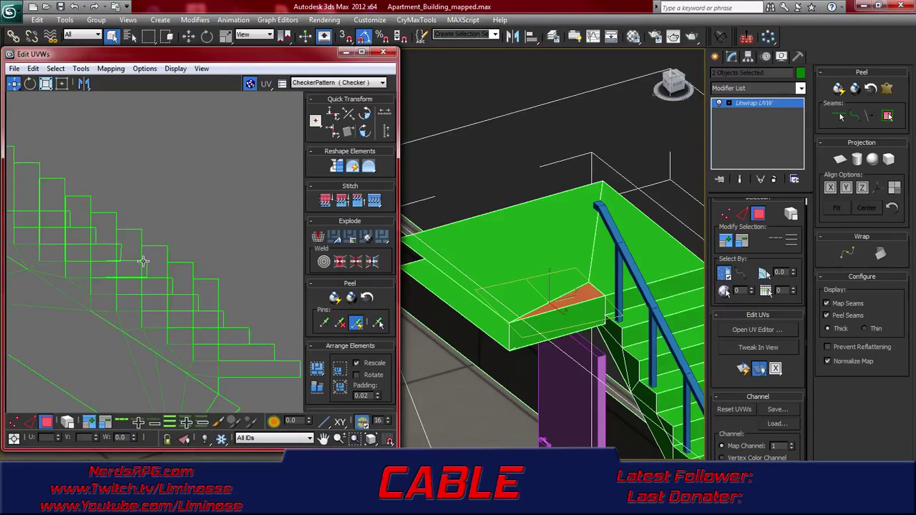
{"action": "scroll", "coordinate": [150, 242], "scroll_direction": "down", "scroll_amount": 2}
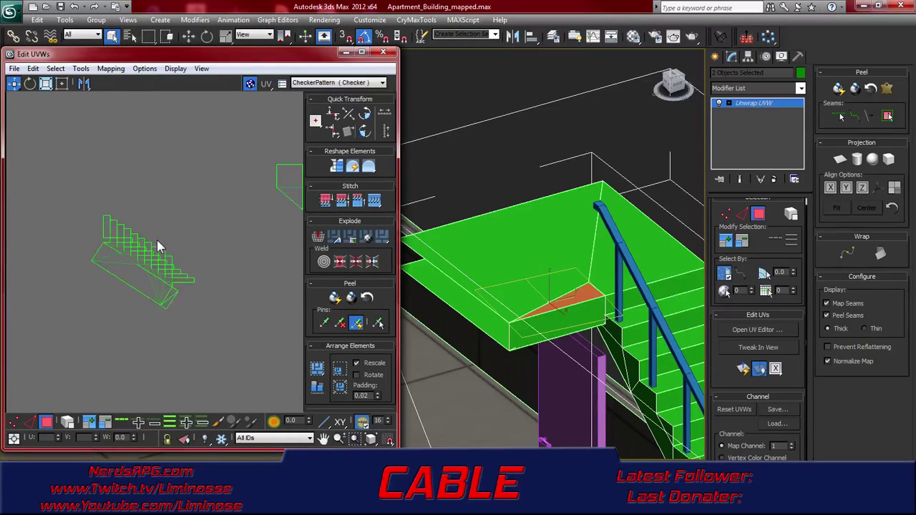
{"action": "scroll", "coordinate": [192, 237], "scroll_direction": "down", "scroll_amount": 4}
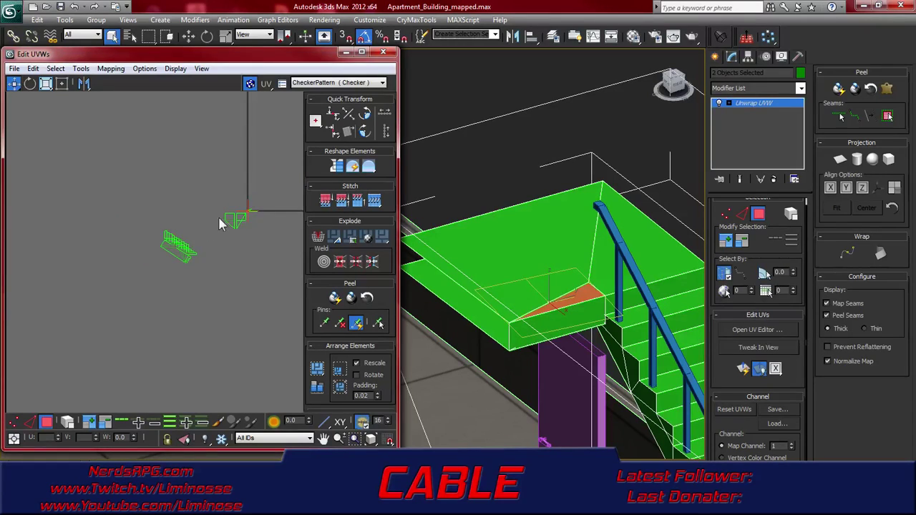
{"action": "scroll", "coordinate": [149, 227], "scroll_direction": "up", "scroll_amount": 6}
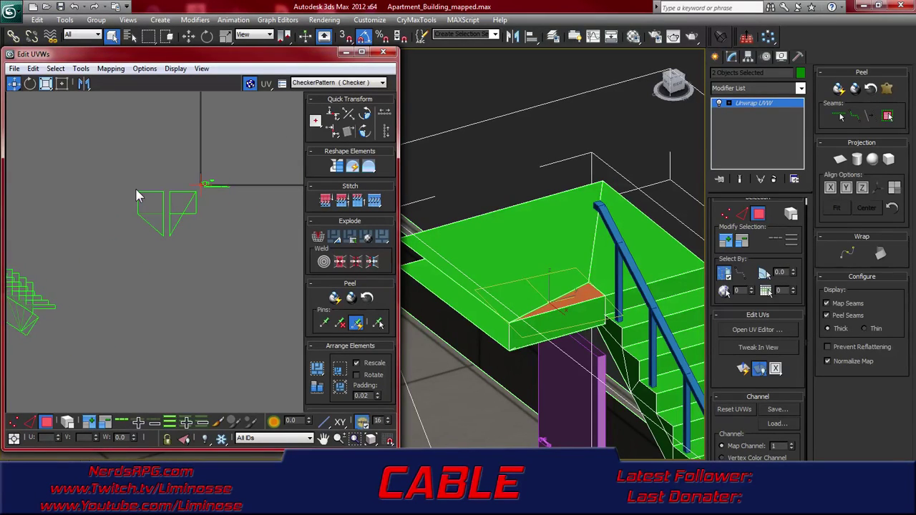
{"action": "scroll", "coordinate": [192, 198], "scroll_direction": "up", "scroll_amount": 2}
{"action": "scroll", "coordinate": [218, 193], "scroll_direction": "up", "scroll_amount": 2}
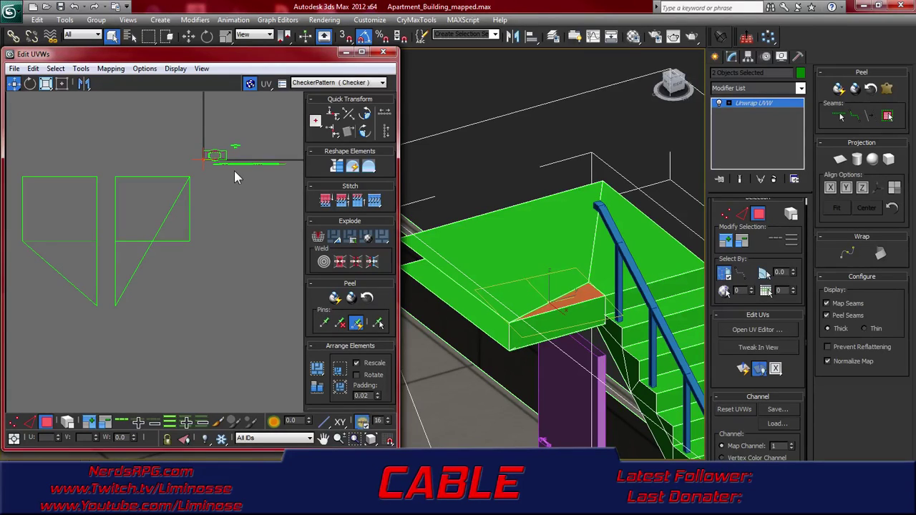
Turn off Normalize Map and quick planar map the landing's edge face and the adjoining triangular face individually
{"action": "left_click", "coordinate": [827, 361]}
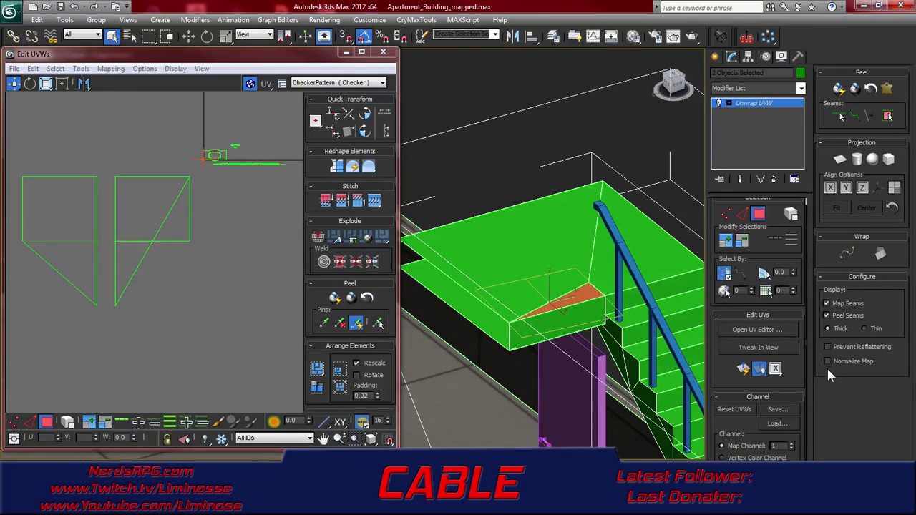
{"action": "left_click", "coordinate": [542, 326]}
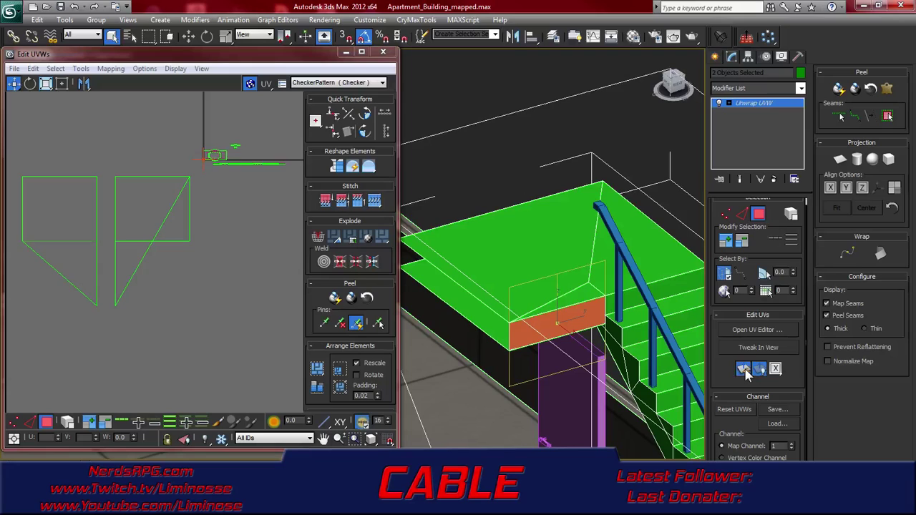
{"action": "left_click", "coordinate": [567, 302]}
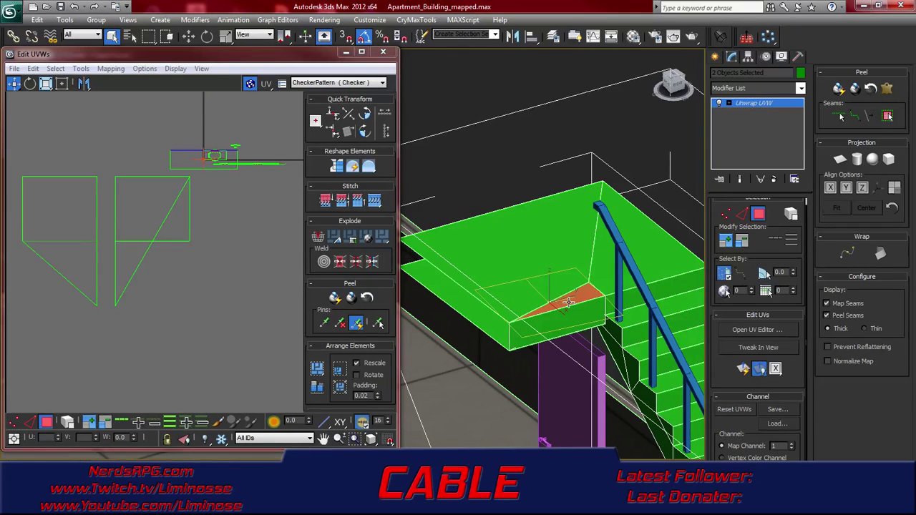
{"action": "left_click", "coordinate": [742, 370]}
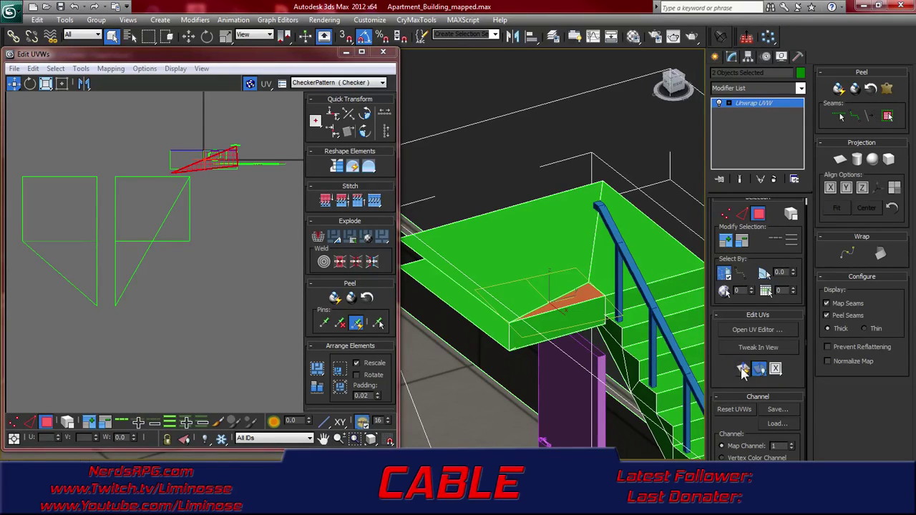
Select all top faces of the uppermost landing and of the opposite landing one flight below
{"action": "left_click", "coordinate": [497, 246]}
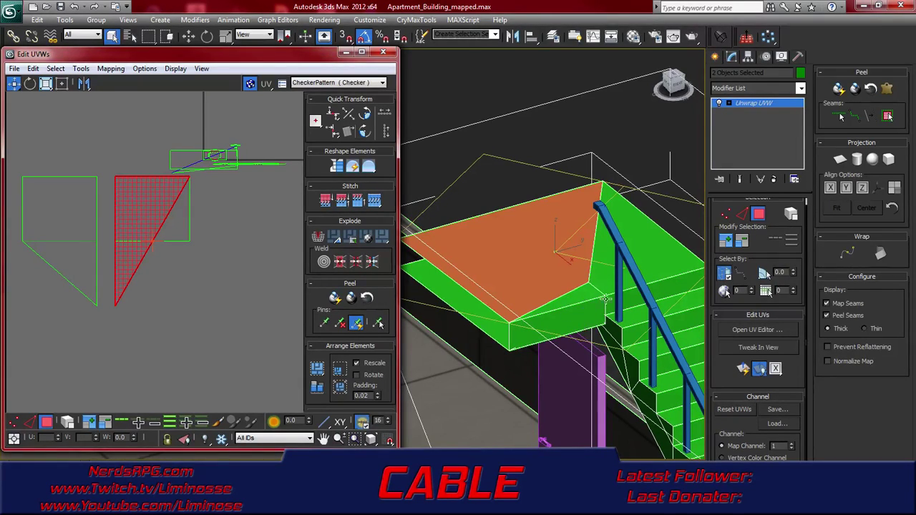
{"action": "left_click", "coordinate": [565, 298]}
{"action": "left_click", "coordinate": [595, 276], "text": "ctrl"}
{"action": "left_click", "coordinate": [564, 273], "text": "ctrl"}
{"action": "scroll", "coordinate": [572, 308], "scroll_direction": "down", "scroll_amount": 6}
{"action": "middle_click_drag", "start_coordinate": [540, 322], "coordinate": [597, 271]}
{"action": "left_click", "coordinate": [541, 305], "text": "ctrl"}
{"action": "left_click", "coordinate": [512, 303], "text": "ctrl"}
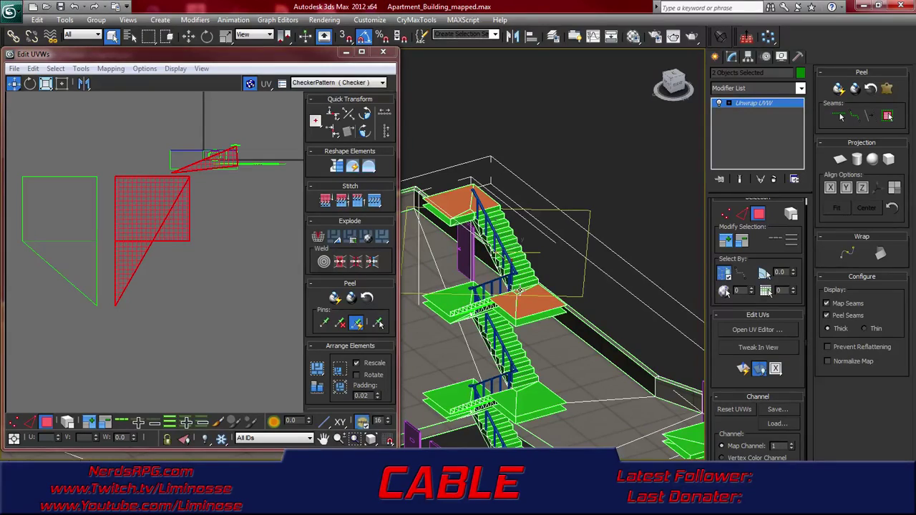
Add the top faces of the next two landings directly beneath the uppermost one to the selection
{"action": "middle_click_drag", "start_coordinate": [501, 312], "coordinate": [512, 342], "text": "alt"}
{"action": "scroll", "coordinate": [493, 321], "scroll_direction": "up", "scroll_amount": 3}
{"action": "middle_click_drag", "start_coordinate": [465, 310], "coordinate": [530, 321]}
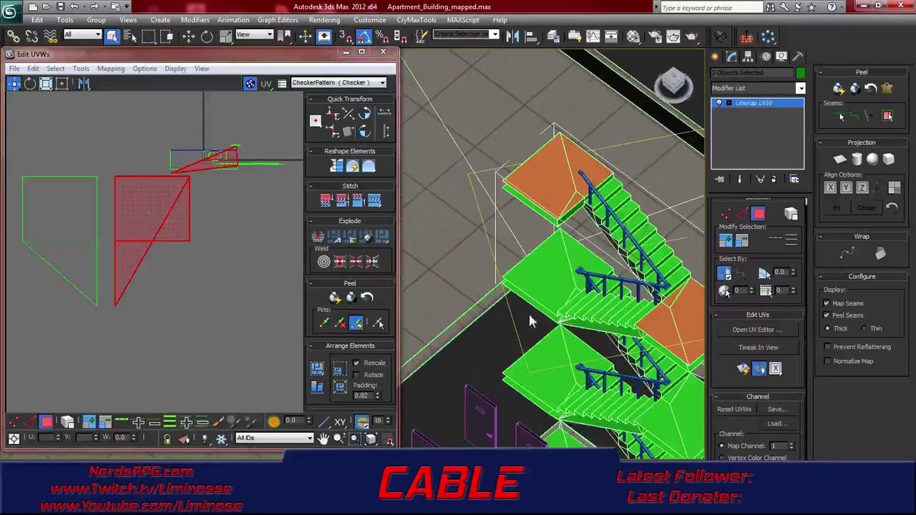
{"action": "left_click", "coordinate": [549, 285], "text": "ctrl"}
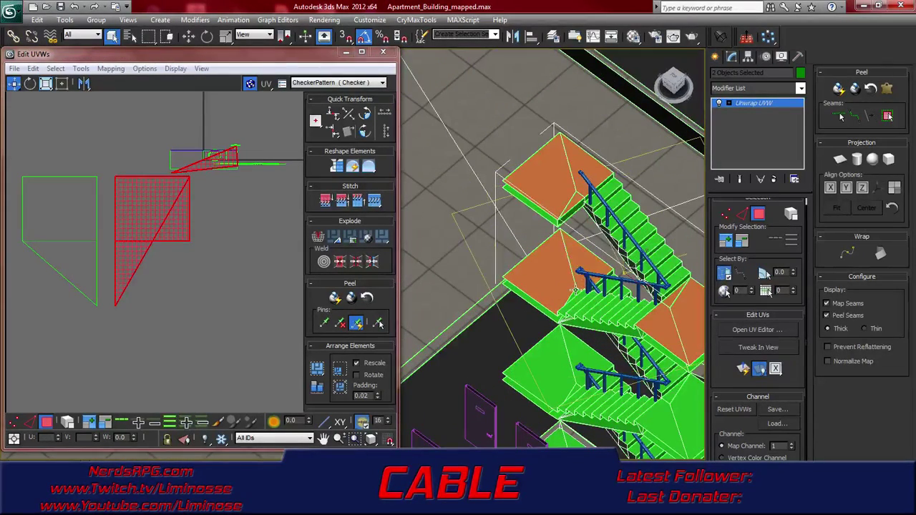
{"action": "left_click", "coordinate": [543, 364], "text": "ctrl"}
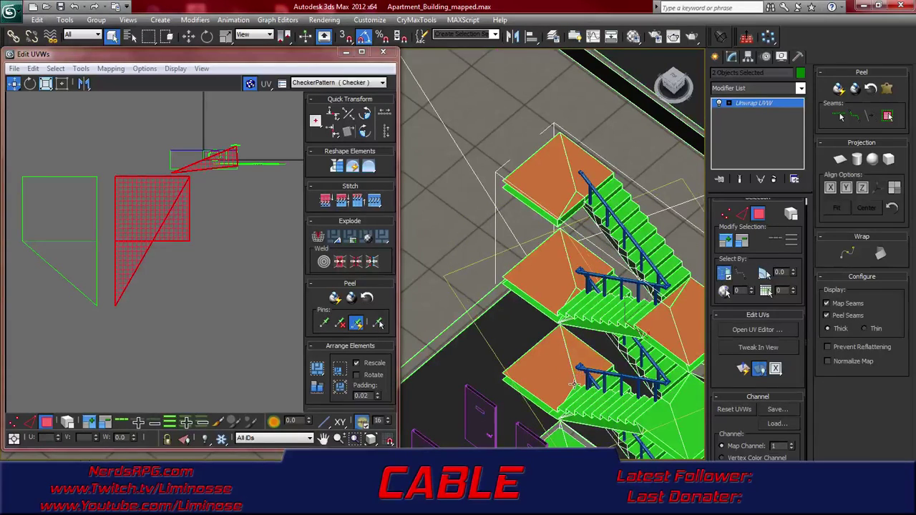
Extend the selection with the top faces of the lower landings on both sides of the staircase
{"action": "middle_click_drag", "start_coordinate": [567, 378], "coordinate": [498, 242]}
{"action": "middle_click_drag", "start_coordinate": [409, 297], "coordinate": [507, 308]}
{"action": "left_click", "coordinate": [497, 301], "text": "ctrl"}
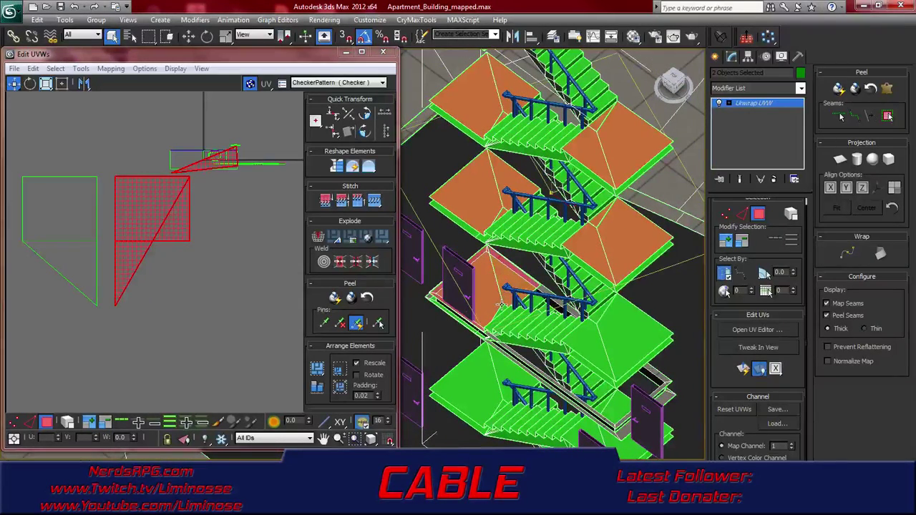
{"action": "left_click", "coordinate": [616, 336], "text": "ctrl"}
{"action": "middle_click_drag", "start_coordinate": [598, 319], "coordinate": [557, 285]}
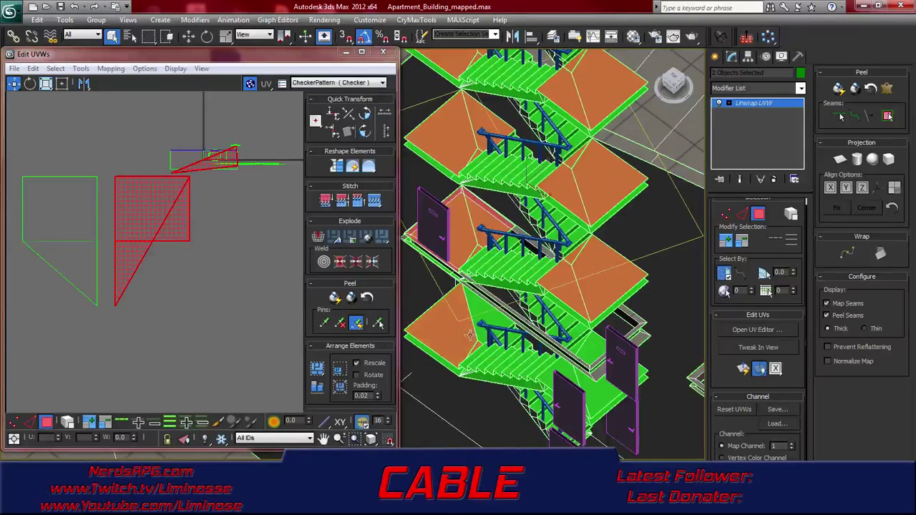
Add the top faces of the lowest landing beside the doors to the landing-top selection
{"action": "middle_click_drag", "start_coordinate": [545, 353], "coordinate": [505, 299]}
{"action": "scroll", "coordinate": [505, 298], "scroll_direction": "up", "scroll_amount": 4}
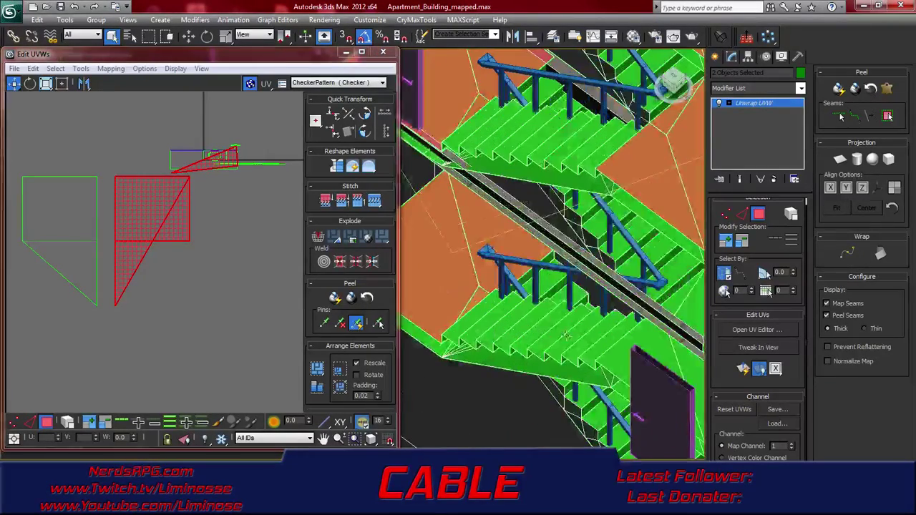
{"action": "middle_click_drag", "start_coordinate": [650, 348], "coordinate": [507, 318], "text": "alt"}
{"action": "left_click", "coordinate": [479, 320], "text": "ctrl"}
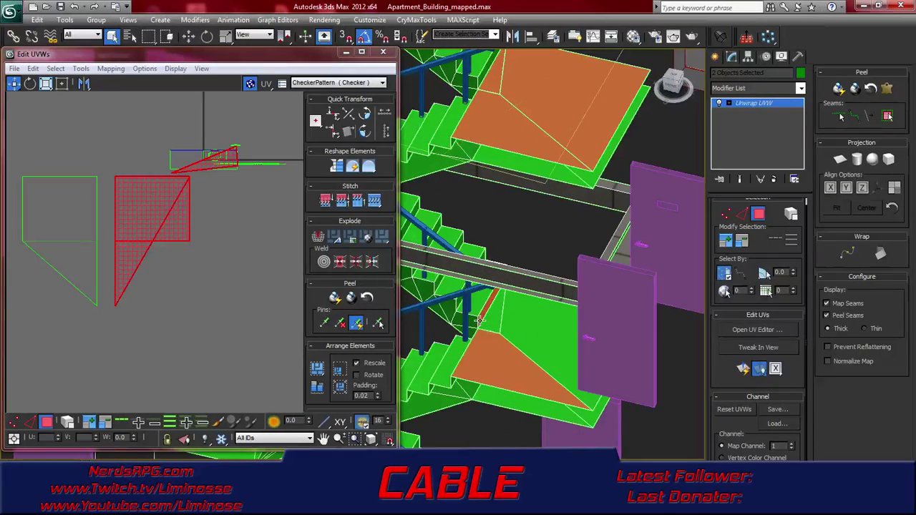
{"action": "middle_click_drag", "start_coordinate": [498, 364], "coordinate": [562, 336], "text": "alt"}
{"action": "middle_click_drag", "start_coordinate": [564, 369], "coordinate": [502, 225]}
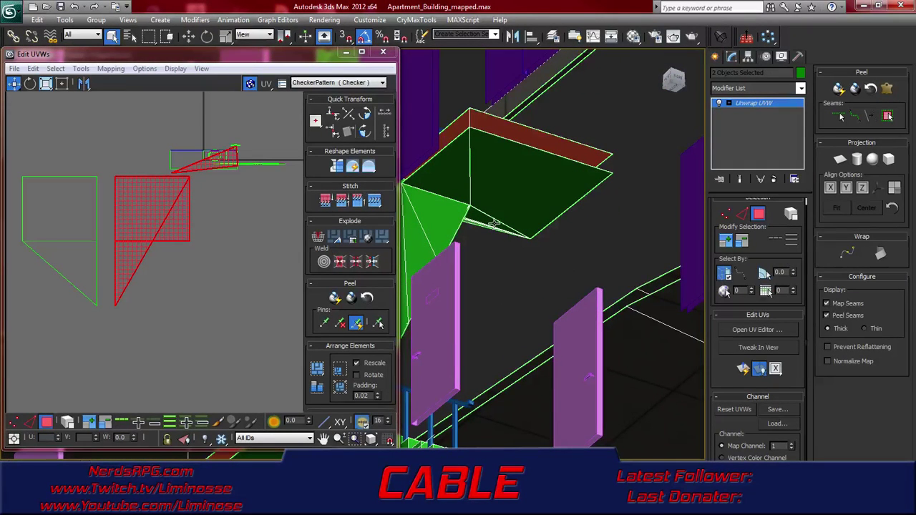
Add the underside faces of the lower landings on the door side of the staircase to the selection
{"action": "left_click", "coordinate": [494, 224], "text": "ctrl"}
{"action": "middle_click_drag", "start_coordinate": [493, 154], "coordinate": [504, 245]}
{"action": "left_click", "coordinate": [506, 251], "text": "ctrl"}
{"action": "left_click", "coordinate": [463, 219]}
{"action": "scroll", "coordinate": [465, 220], "scroll_direction": "down", "scroll_amount": 5}
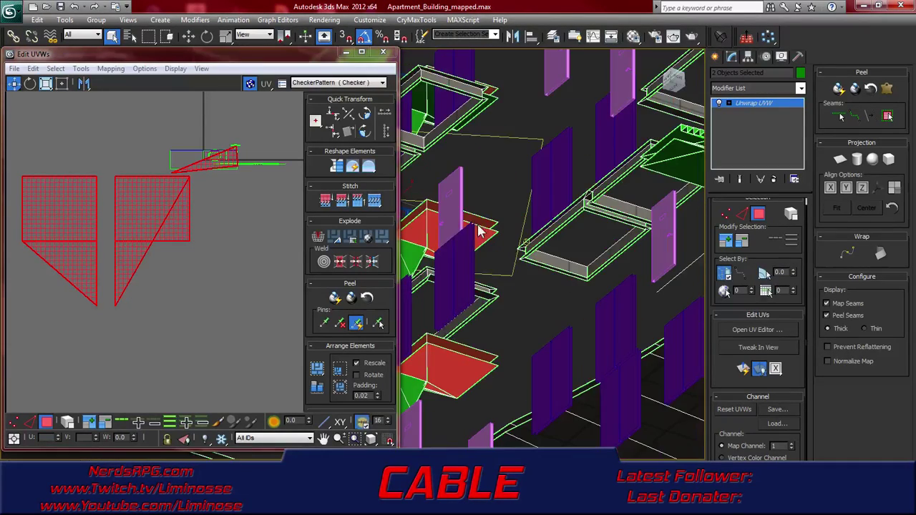
Extend the selection with the underside faces of the next landing higher up on the same side
{"action": "middle_click_drag", "start_coordinate": [463, 224], "coordinate": [463, 268], "text": "alt"}
{"action": "scroll", "coordinate": [463, 268], "scroll_direction": "up", "scroll_amount": 5}
{"action": "middle_click_drag", "start_coordinate": [526, 236], "coordinate": [467, 289], "text": "alt"}
{"action": "scroll", "coordinate": [467, 288], "scroll_direction": "up", "scroll_amount": 4}
{"action": "left_click", "coordinate": [552, 287], "text": "ctrl"}
{"action": "left_click", "coordinate": [599, 284], "text": "ctrl"}
{"action": "left_click", "coordinate": [593, 341], "text": "ctrl"}
{"action": "scroll", "coordinate": [583, 288], "scroll_direction": "down", "scroll_amount": 5}
{"action": "middle_click_drag", "start_coordinate": [508, 207], "coordinate": [506, 312]}
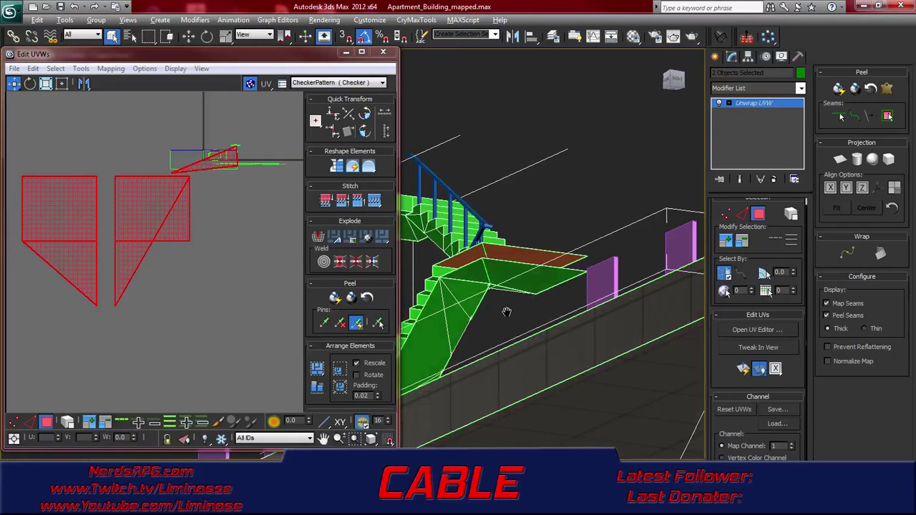
Add all underside faces of the landing one flight below the uppermost one to the selection
{"action": "scroll", "coordinate": [506, 312], "scroll_direction": "up", "scroll_amount": 6}
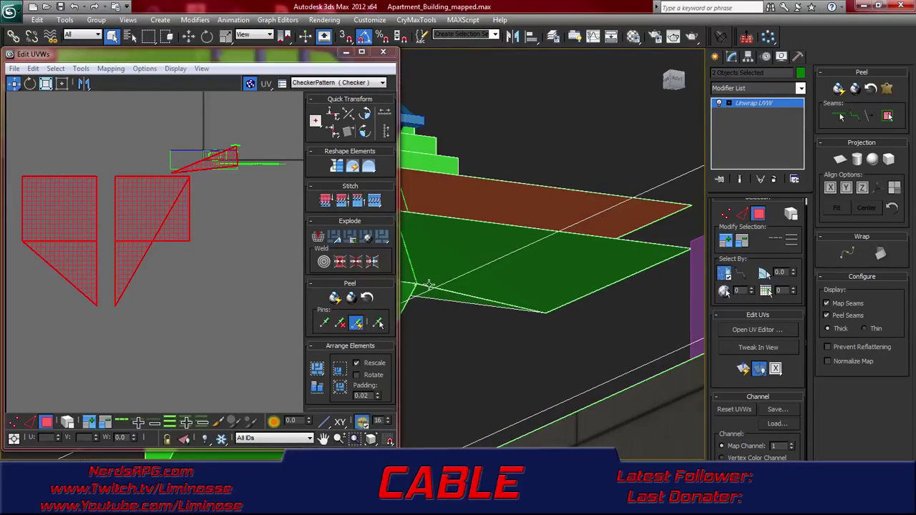
{"action": "middle_click_drag", "start_coordinate": [550, 310], "coordinate": [568, 312]}
{"action": "left_click", "coordinate": [544, 316]}
{"action": "left_click", "coordinate": [563, 301], "text": "ctrl"}
{"action": "left_click", "coordinate": [494, 287], "text": "ctrl"}
{"action": "scroll", "coordinate": [546, 184], "scroll_direction": "down", "scroll_amount": 6}
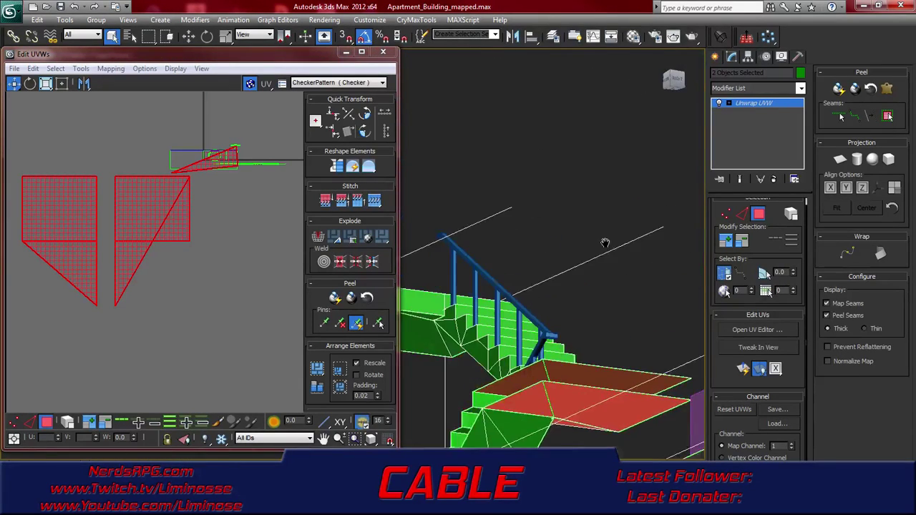
Add the underside faces of the uppermost landing to the selection
{"action": "middle_click_drag", "start_coordinate": [591, 270], "coordinate": [615, 259], "text": "alt"}
{"action": "scroll", "coordinate": [580, 286], "scroll_direction": "up", "scroll_amount": 6}
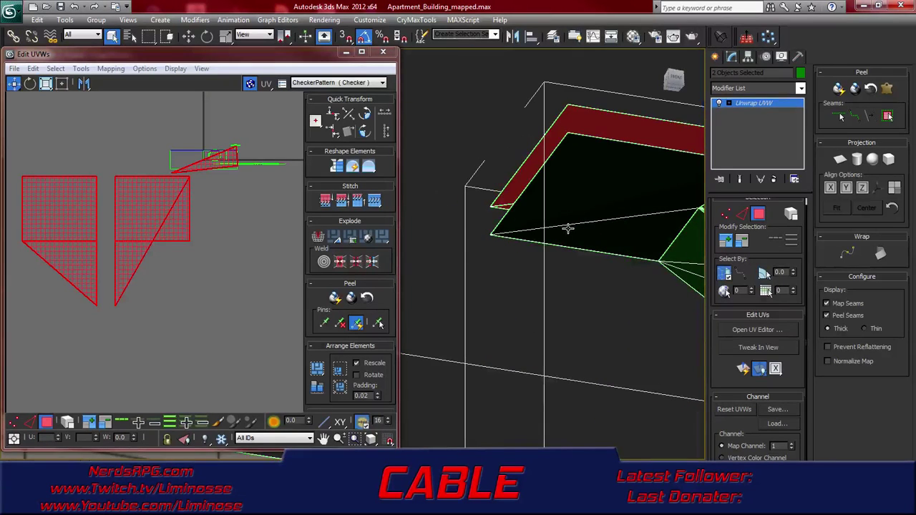
{"action": "left_click", "coordinate": [573, 204], "text": "ctrl"}
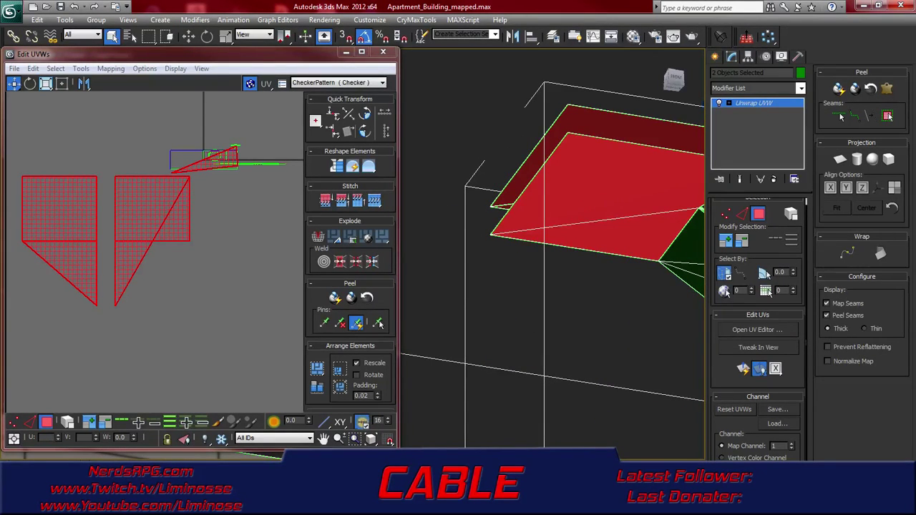
{"action": "middle_click_drag", "start_coordinate": [588, 232], "coordinate": [487, 247]}
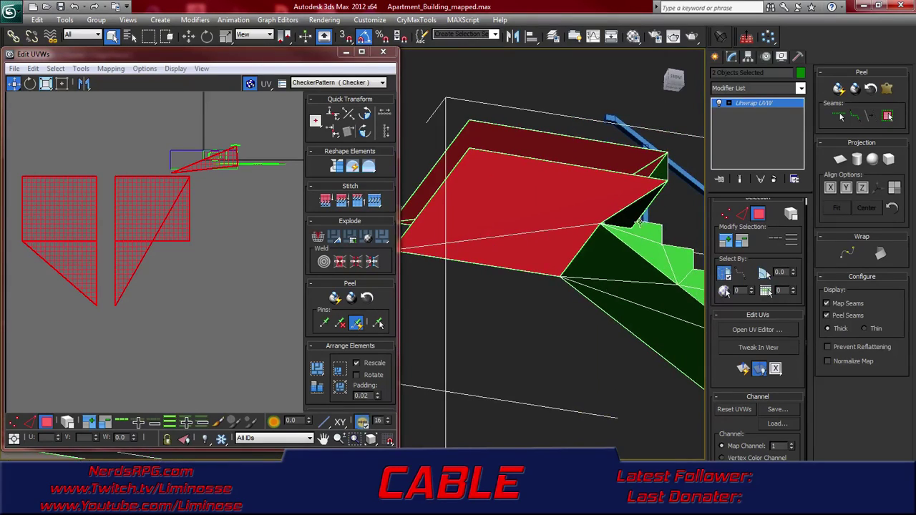
{"action": "middle_click_drag", "start_coordinate": [621, 286], "coordinate": [606, 219]}
Add both underside faces of the landing directly beneath the uppermost one, two flights down, to the selection
{"action": "scroll", "coordinate": [573, 263], "scroll_direction": "down", "scroll_amount": 5}
{"action": "middle_click_drag", "start_coordinate": [563, 284], "coordinate": [605, 262], "text": "alt"}
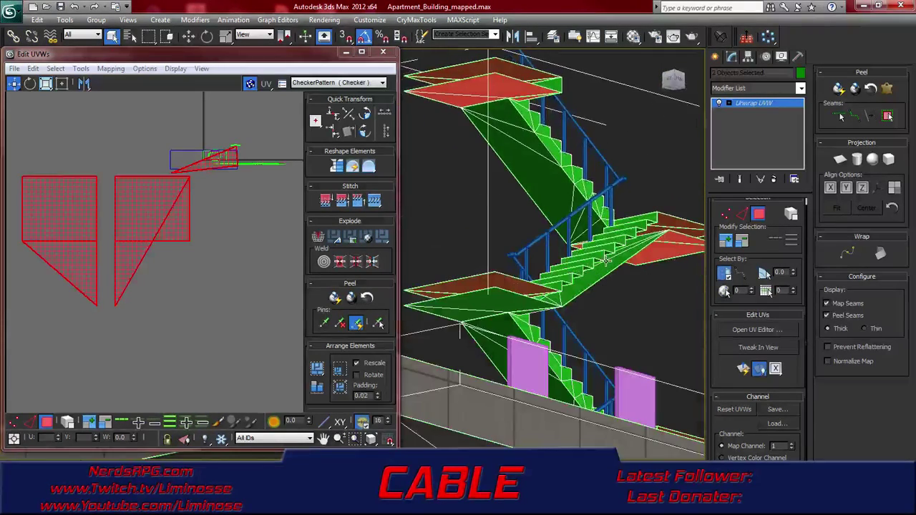
{"action": "left_click", "coordinate": [476, 313], "text": "ctrl"}
{"action": "left_click", "coordinate": [490, 301], "text": "ctrl"}
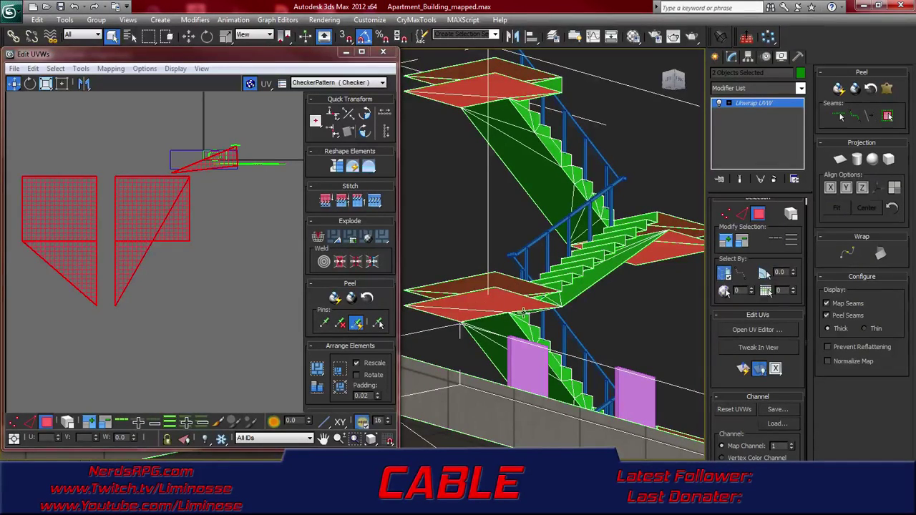
{"action": "middle_click_drag", "start_coordinate": [531, 330], "coordinate": [564, 291], "text": "alt"}
Add the underside faces of the two remaining lower landings on the uppermost landing's side to the selection
{"action": "scroll", "coordinate": [552, 265], "scroll_direction": "down", "scroll_amount": 10}
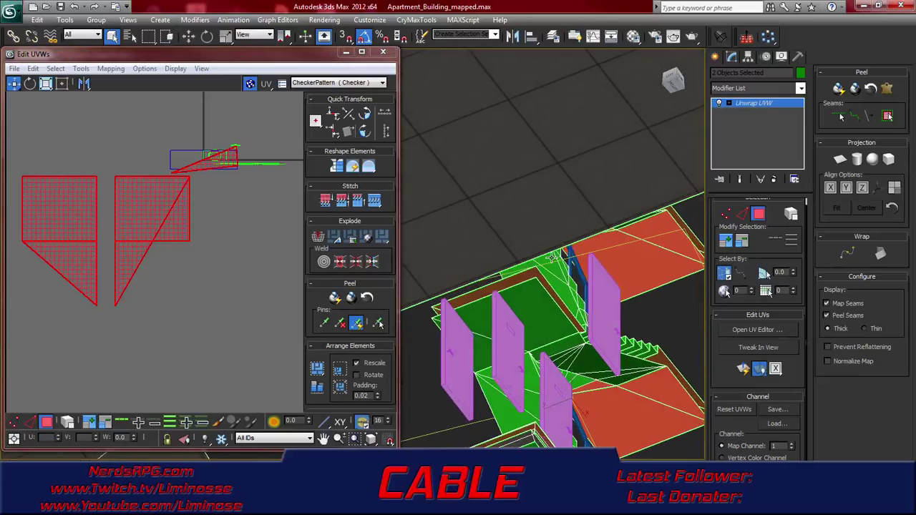
{"action": "mouse_move", "coordinate": [544, 308]}
{"action": "middle_mouse_down"}
{"action": "mouse_move", "coordinate": [550, 253]}
{"action": "mouse_move", "coordinate": [540, 271]}
{"action": "mouse_move", "coordinate": [517, 280]}
{"action": "mouse_move", "coordinate": [509, 309]}
{"action": "mouse_move", "coordinate": [508, 236]}
{"action": "mouse_move", "coordinate": [550, 286]}
{"action": "mouse_move", "coordinate": [537, 320]}
{"action": "middle_mouse_up"}
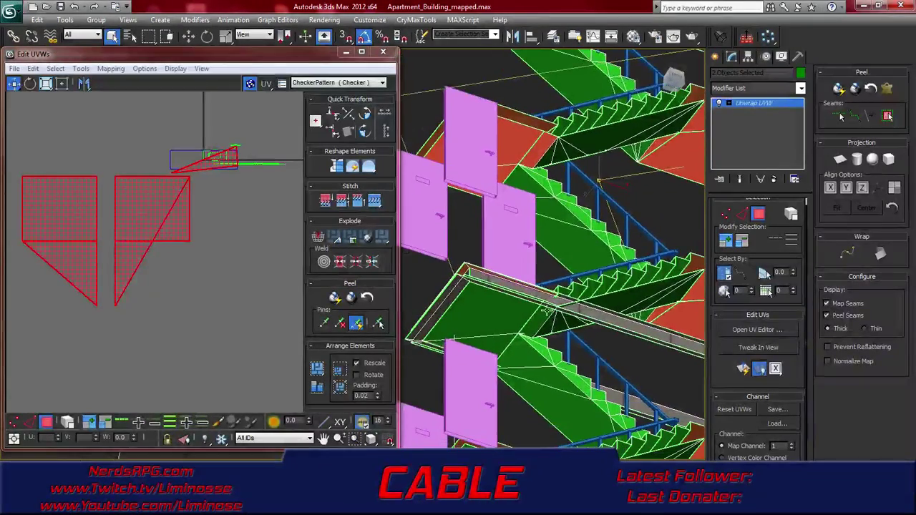
{"action": "left_click", "coordinate": [499, 314], "text": "ctrl"}
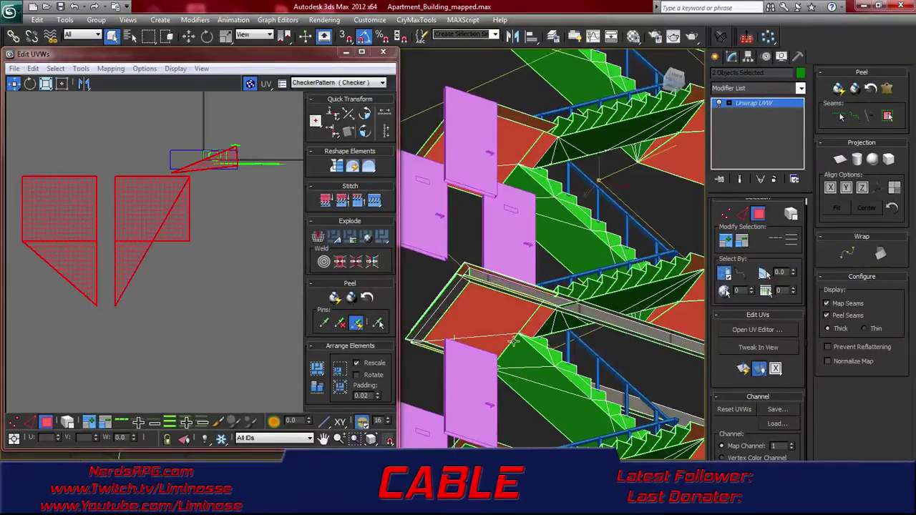
{"action": "middle_click_drag", "start_coordinate": [513, 341], "coordinate": [518, 260]}
{"action": "middle_click_drag", "start_coordinate": [546, 329], "coordinate": [529, 262]}
{"action": "left_click", "coordinate": [468, 374], "text": "ctrl"}
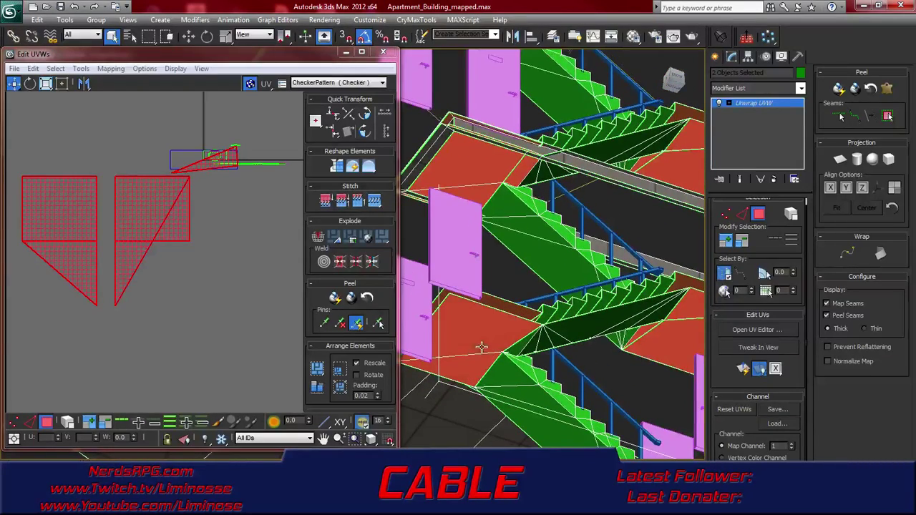
{"action": "middle_click_drag", "start_coordinate": [481, 347], "coordinate": [491, 237]}
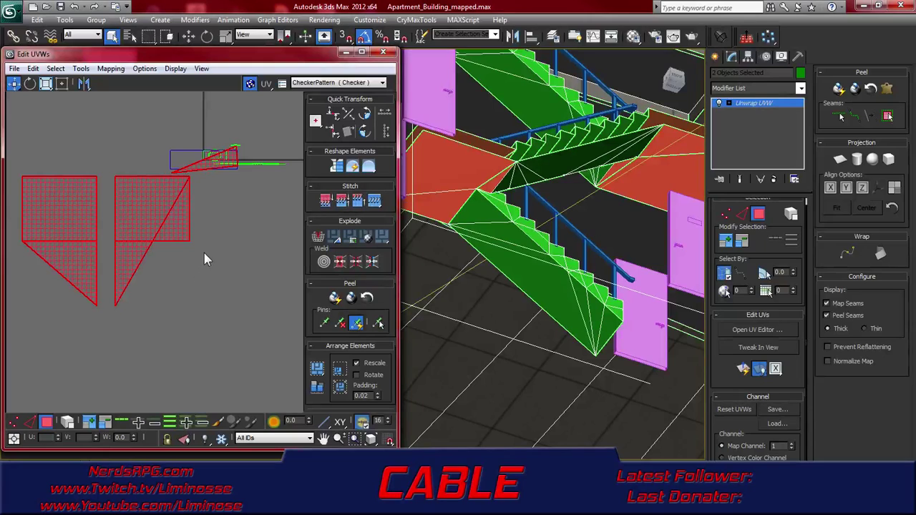
Quick planar map all selected landing top and underside faces, and move the UV editor aside to free the viewport
{"action": "left_click", "coordinate": [744, 368]}
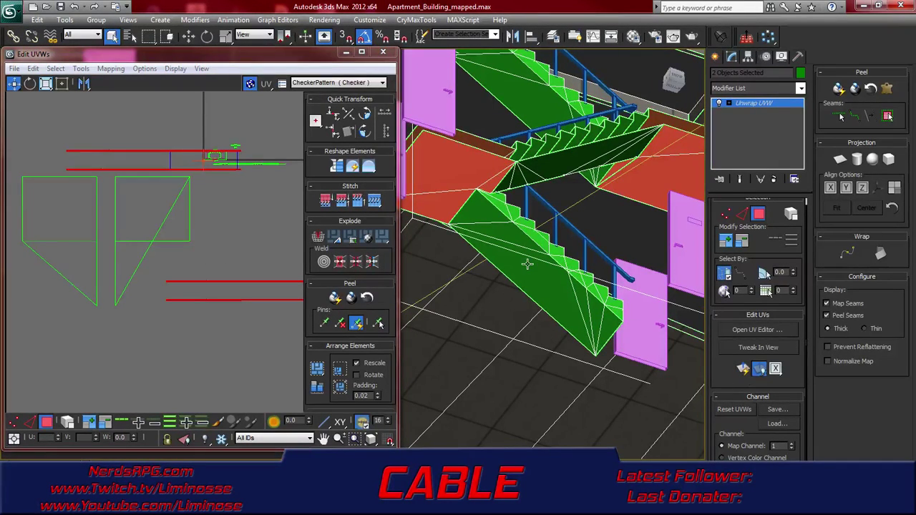
{"action": "scroll", "coordinate": [527, 264], "scroll_direction": "down", "scroll_amount": 7}
{"action": "middle_click_drag", "start_coordinate": [514, 216], "coordinate": [439, 284], "text": "alt"}
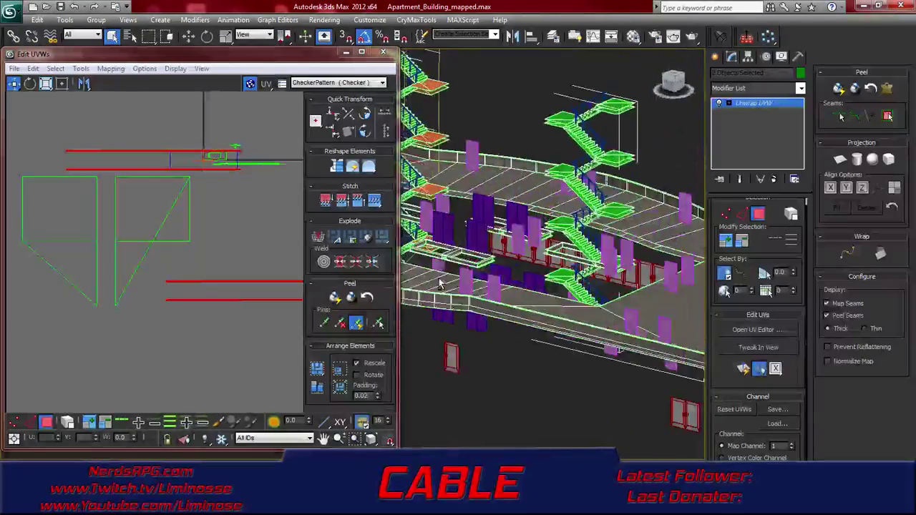
{"action": "scroll", "coordinate": [440, 283], "scroll_direction": "down", "scroll_amount": 5}
{"action": "middle_click_drag", "start_coordinate": [441, 171], "coordinate": [382, 236]}
{"action": "scroll", "coordinate": [584, 275], "scroll_direction": "up", "scroll_amount": 5}
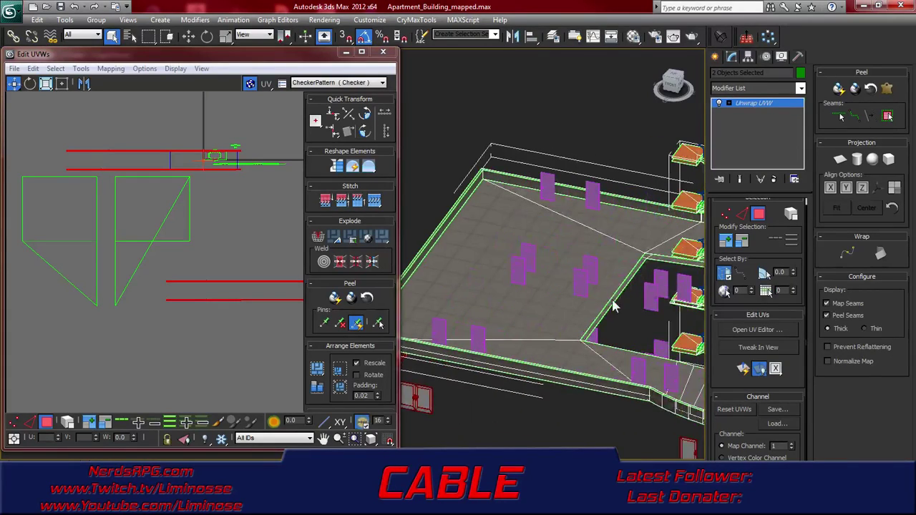
{"action": "middle_click_drag", "start_coordinate": [612, 300], "coordinate": [414, 265]}
{"action": "scroll", "coordinate": [542, 314], "scroll_direction": "up", "scroll_amount": 3}
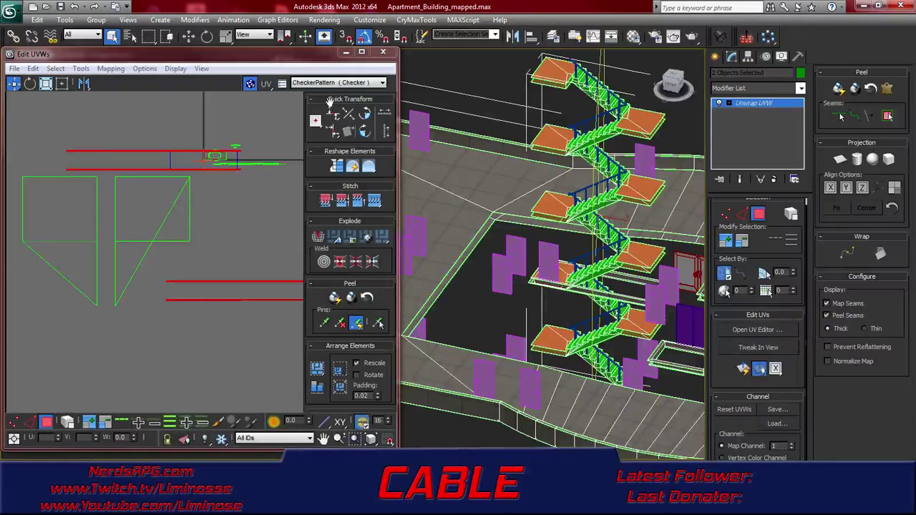
{"action": "left_click_drag", "start_coordinate": [336, 54], "coordinate": [145, 47]}
{"action": "scroll", "coordinate": [399, 243], "scroll_direction": "up", "scroll_amount": 5}
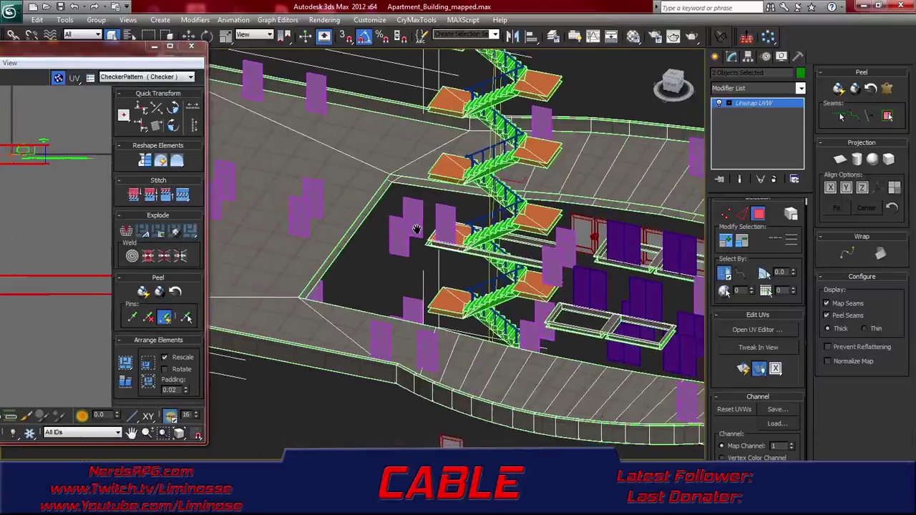
Switch the viewport to the front view showing both staircases side-on
{"action": "scroll", "coordinate": [551, 288], "scroll_direction": "down", "scroll_amount": 4}
{"action": "scroll", "coordinate": [551, 282], "scroll_direction": "up", "scroll_amount": 5}
{"action": "scroll", "coordinate": [542, 311], "scroll_direction": "down", "scroll_amount": 2}
{"action": "middle_click_drag", "start_coordinate": [542, 310], "coordinate": [442, 301], "text": "alt"}
{"action": "scroll", "coordinate": [443, 301], "scroll_direction": "up", "scroll_amount": 2}
{"action": "middle_click_drag", "start_coordinate": [509, 261], "coordinate": [464, 381]}
{"action": "middle_click_drag", "start_coordinate": [489, 293], "coordinate": [479, 370]}
{"action": "middle_click_drag", "start_coordinate": [476, 311], "coordinate": [532, 290], "text": "alt"}
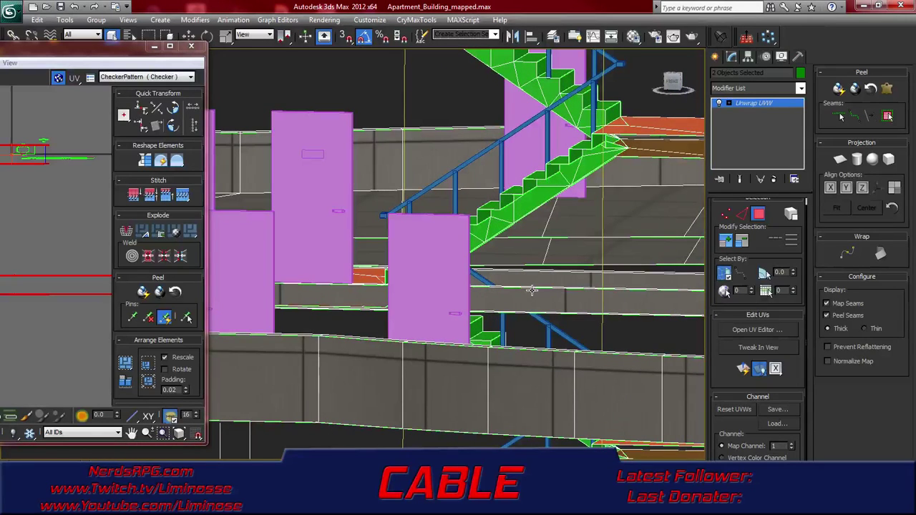
{"action": "key", "text": "l"}
{"action": "key", "text": "z"}
{"action": "middle_click_drag", "start_coordinate": [459, 288], "coordinate": [500, 296]}
{"action": "scroll", "coordinate": [493, 304], "scroll_direction": "up", "scroll_amount": 3}
{"action": "middle_click_drag", "start_coordinate": [521, 341], "coordinate": [444, 228]}
{"action": "key", "text": "f"}
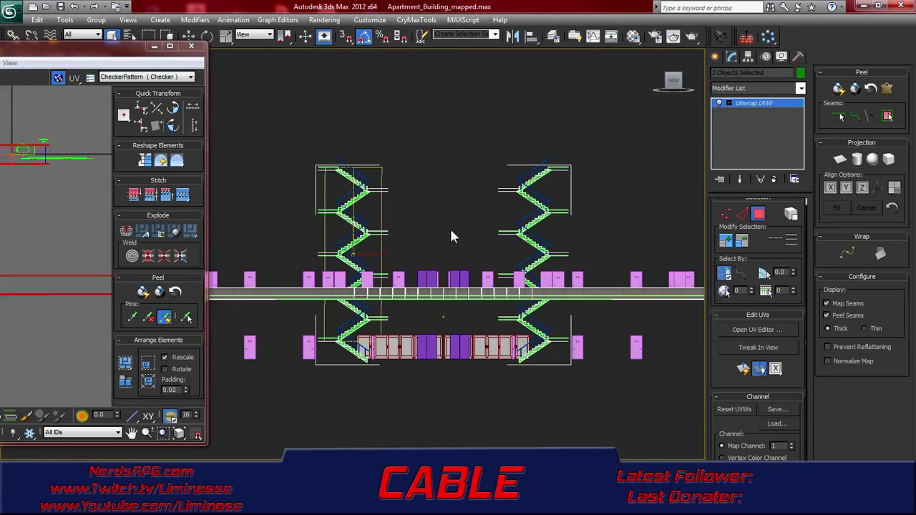
Turn off Ignore Backfacing and select the stair flights of both staircases together with the floor slab
{"action": "scroll", "coordinate": [386, 291], "scroll_direction": "up", "scroll_amount": 5}
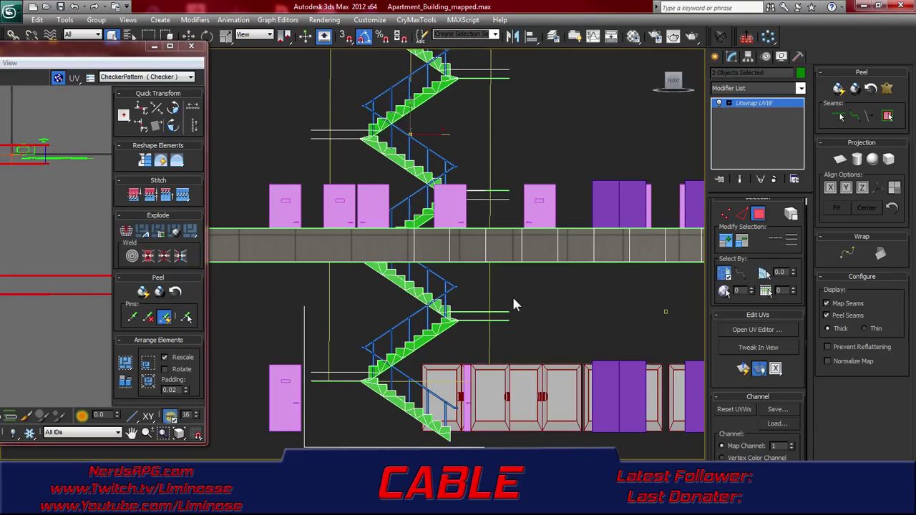
{"action": "scroll", "coordinate": [528, 305], "scroll_direction": "down", "scroll_amount": 5}
{"action": "left_click_drag", "start_coordinate": [308, 120], "coordinate": [701, 449]}
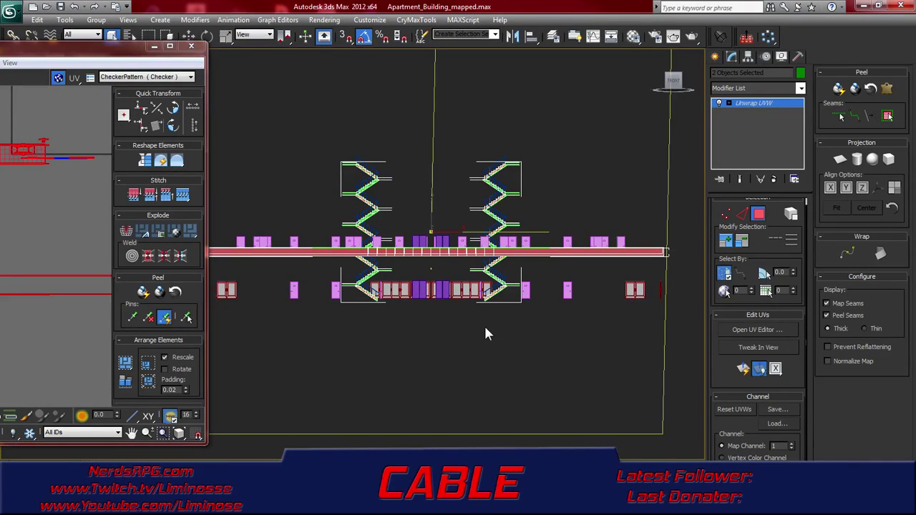
{"action": "scroll", "coordinate": [484, 324], "scroll_direction": "up", "scroll_amount": 4}
{"action": "middle_click_drag", "start_coordinate": [500, 338], "coordinate": [368, 267]}
{"action": "left_click_drag", "start_coordinate": [692, 346], "coordinate": [229, 278]}
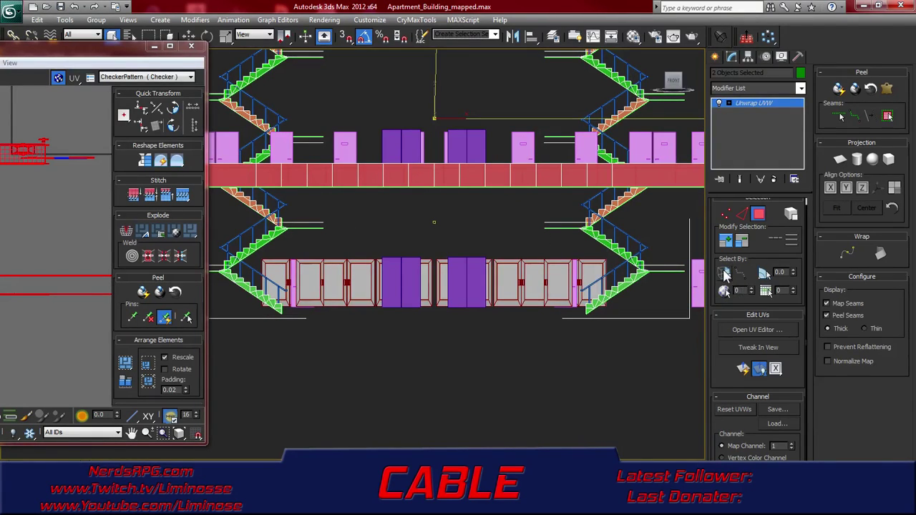
{"action": "scroll", "coordinate": [443, 266], "scroll_direction": "down", "scroll_amount": 5}
{"action": "scroll", "coordinate": [386, 236], "scroll_direction": "down", "scroll_amount": 2}
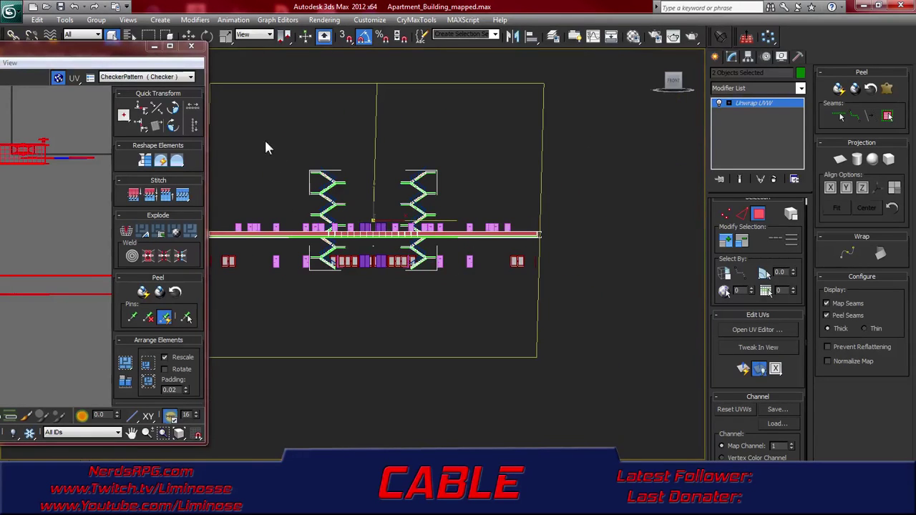
{"action": "scroll", "coordinate": [547, 348], "scroll_direction": "up", "scroll_amount": 8}
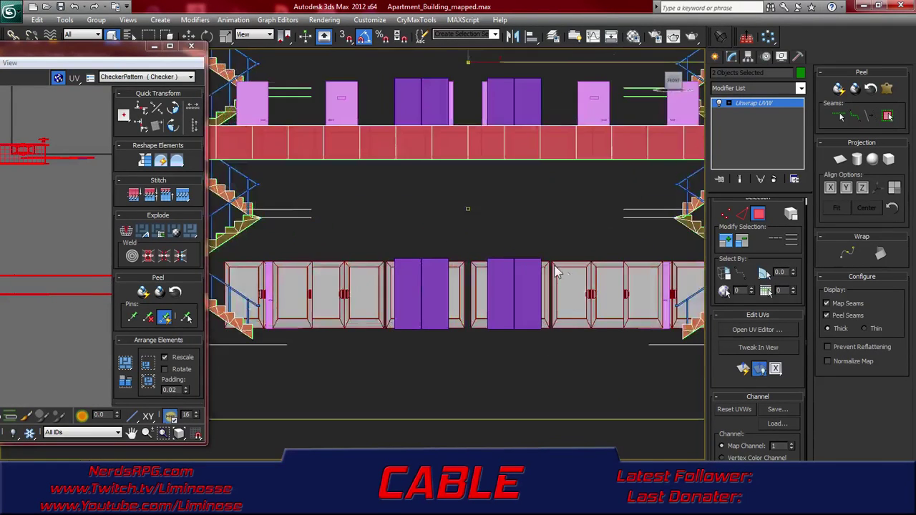
Remove the two lowest flights of the right-hand staircase from the face selection
{"action": "left_click_drag", "start_coordinate": [650, 351], "coordinate": [580, 273]}
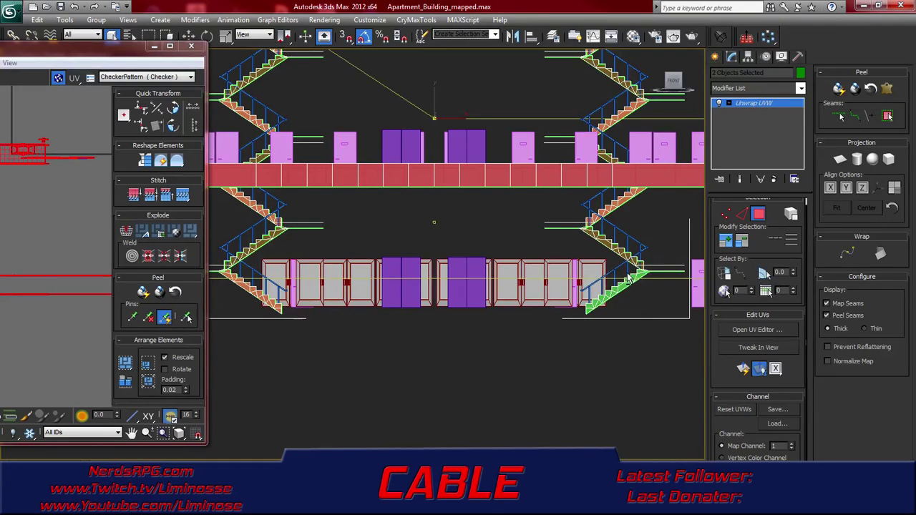
{"action": "middle_click_drag", "start_coordinate": [633, 270], "coordinate": [576, 279]}
{"action": "scroll", "coordinate": [576, 279], "scroll_direction": "up", "scroll_amount": 4}
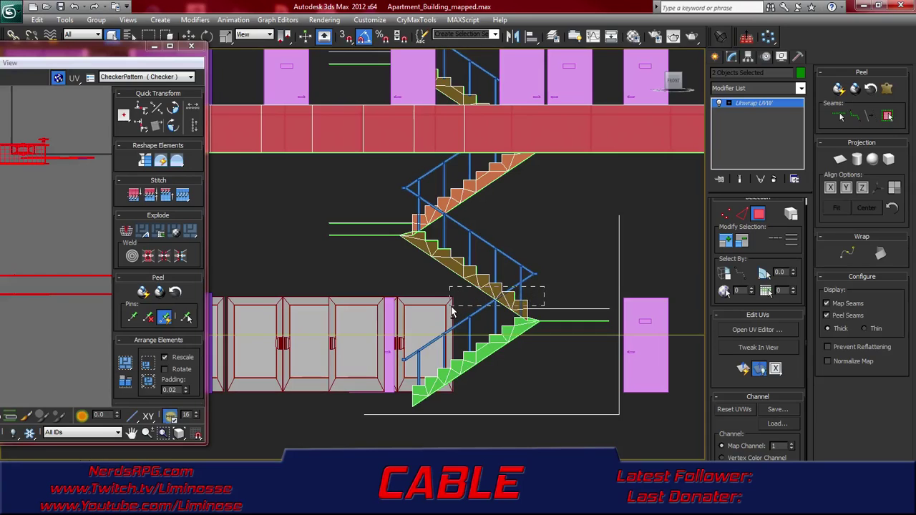
{"action": "left_click_drag", "start_coordinate": [455, 312], "coordinate": [542, 273], "text": "ctrl"}
{"action": "left_click_drag", "start_coordinate": [572, 239], "coordinate": [414, 279], "text": "ctrl"}
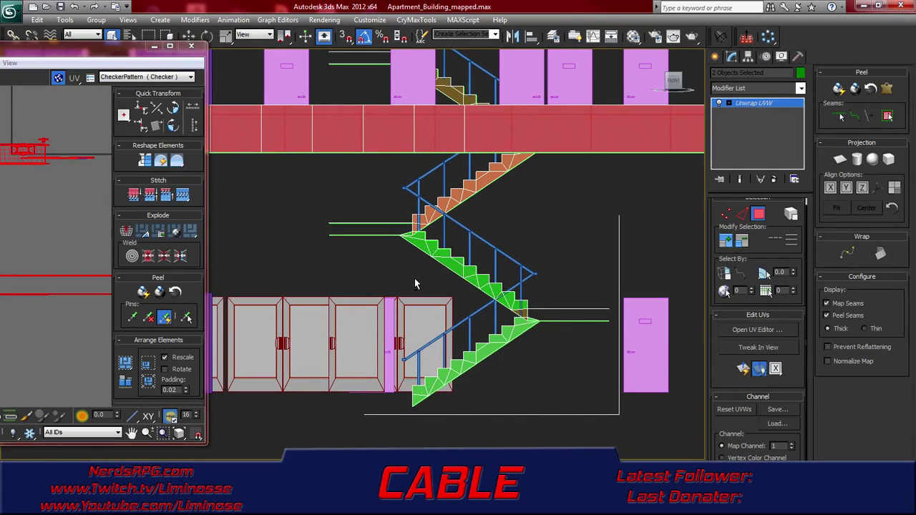
Deselect the lower part of the flight just beneath the floor slab and turn off the edged-faces display
{"action": "middle_click_drag", "start_coordinate": [495, 226], "coordinate": [396, 285]}
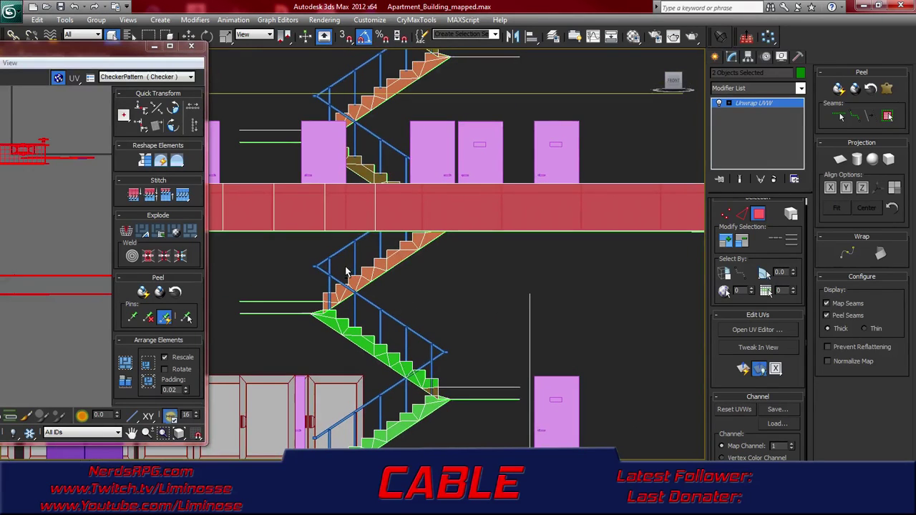
{"action": "left_click_drag", "start_coordinate": [333, 262], "coordinate": [441, 308], "text": "ctrl"}
{"action": "middle_click_drag", "start_coordinate": [418, 274], "coordinate": [344, 344]}
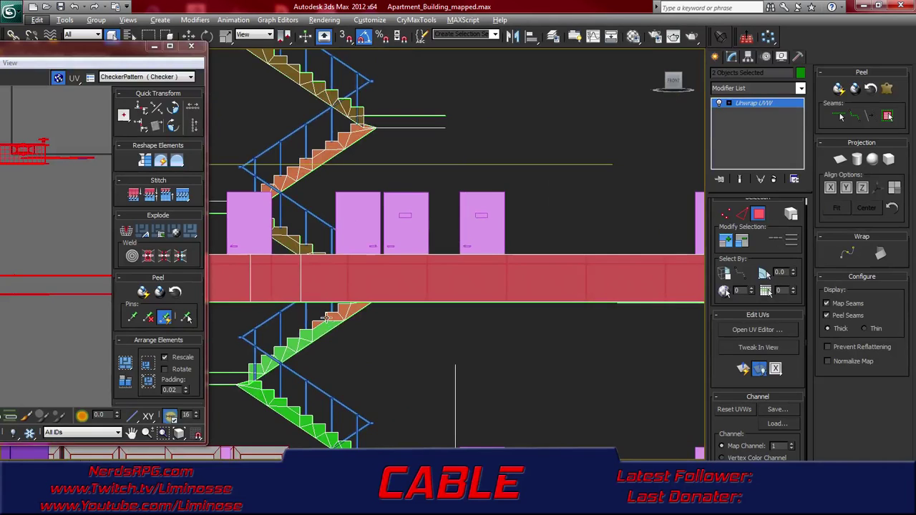
{"action": "key", "text": "F3"}
{"action": "key", "text": "F3"}
{"action": "key", "text": "F4"}
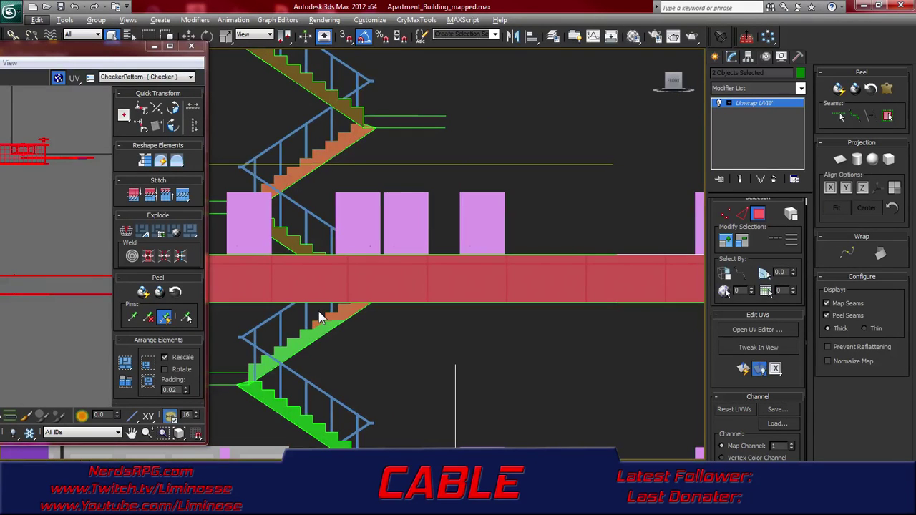
Collapse the Unwrap UVW modifier on the two selected objects into their base meshes
{"action": "scroll", "coordinate": [320, 318], "scroll_direction": "down", "scroll_amount": 5}
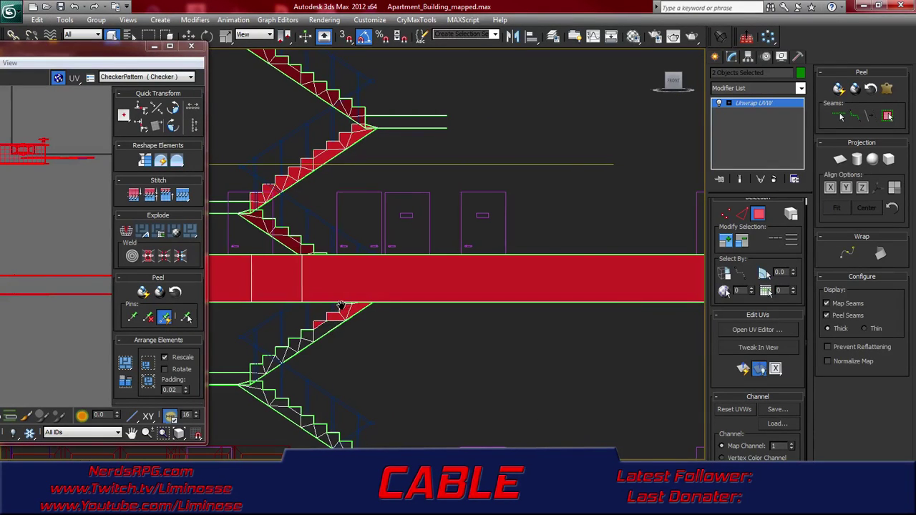
{"action": "middle_click_drag", "start_coordinate": [383, 307], "coordinate": [454, 309]}
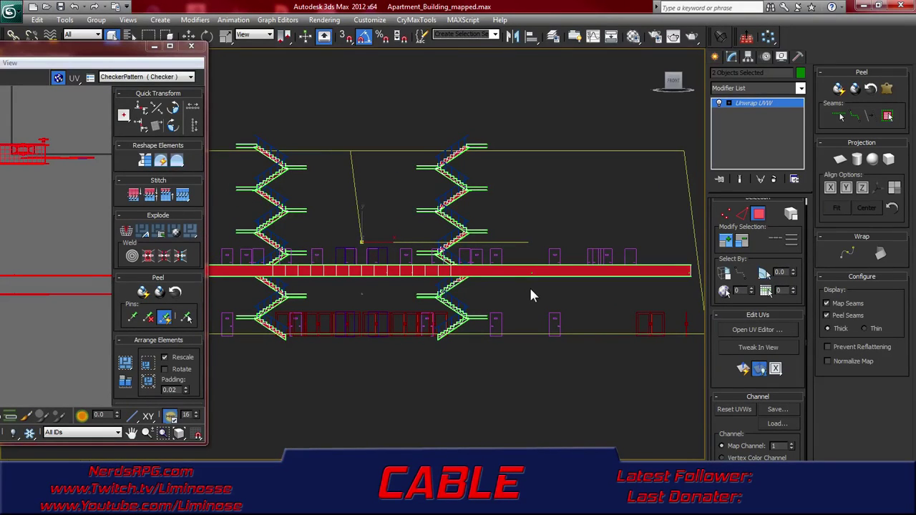
{"action": "scroll", "coordinate": [531, 293], "scroll_direction": "down", "scroll_amount": 3}
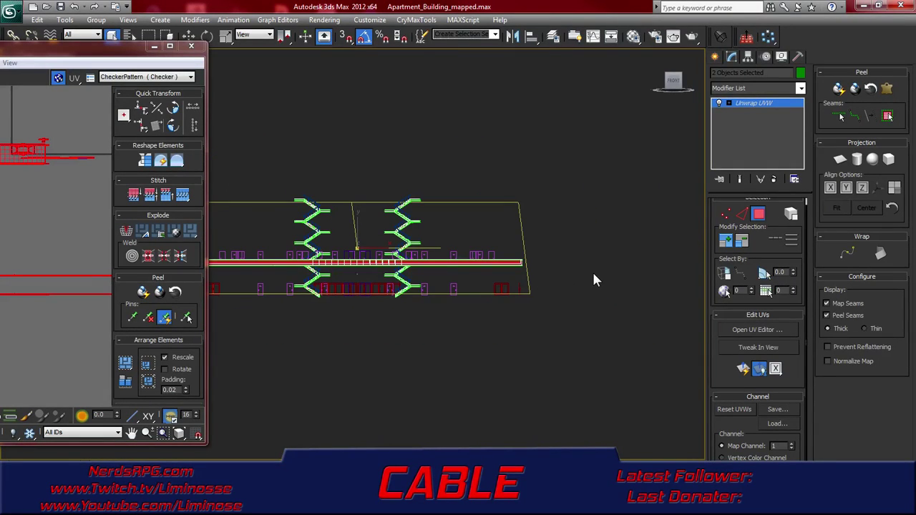
{"action": "right_click", "coordinate": [746, 105]}
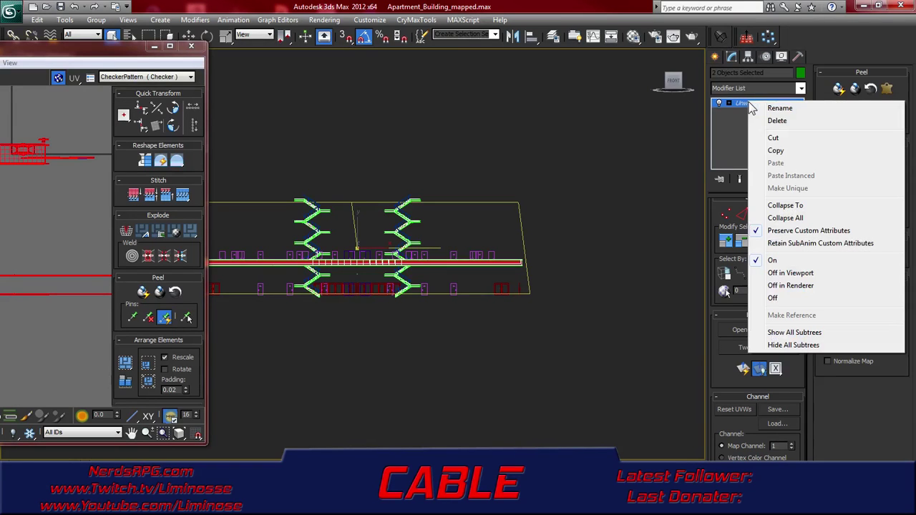
{"action": "left_click", "coordinate": [784, 205]}
{"action": "left_click", "coordinate": [472, 309]}
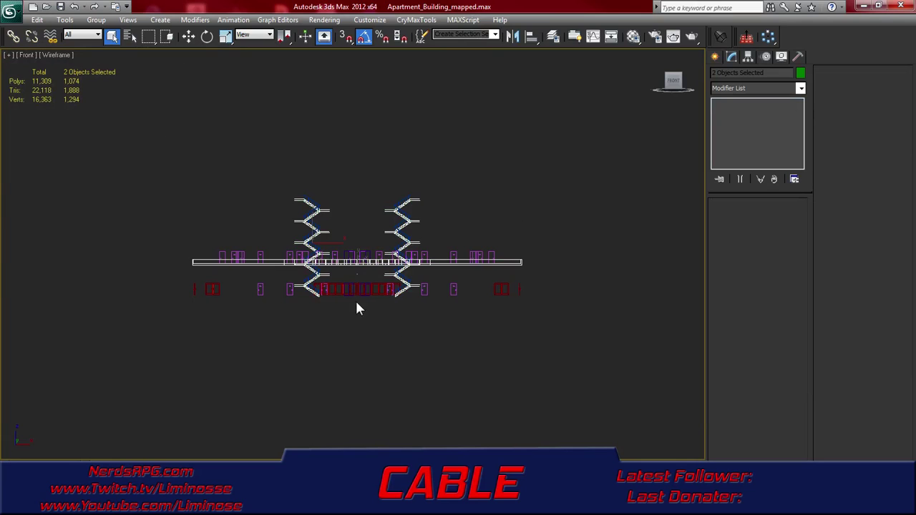
Select only the Stairs object and isolate it from the rest of the building
{"action": "middle_click_drag", "start_coordinate": [355, 298], "coordinate": [355, 284]}
{"action": "scroll", "coordinate": [503, 283], "scroll_direction": "up", "scroll_amount": 5}
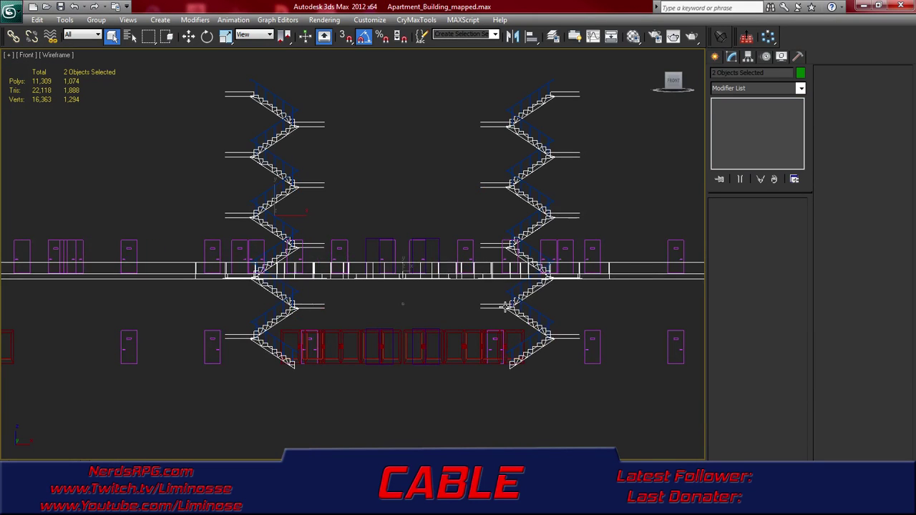
{"action": "left_click", "coordinate": [506, 306]}
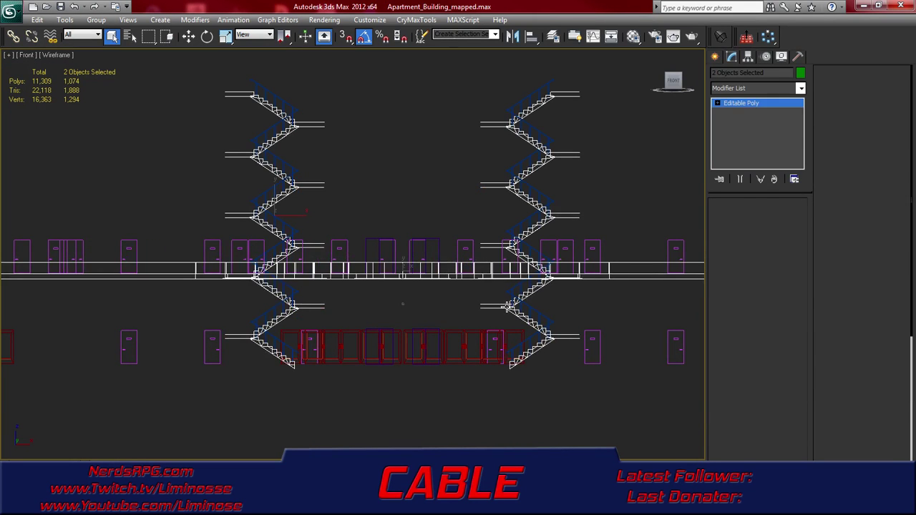
{"action": "left_click", "coordinate": [508, 308]}
{"action": "right_click", "coordinate": [513, 311]}
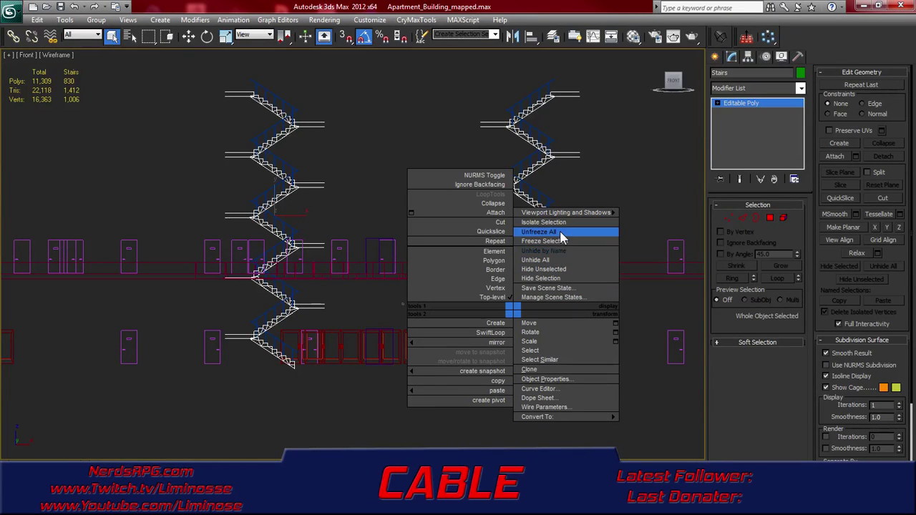
{"action": "left_click", "coordinate": [547, 222]}
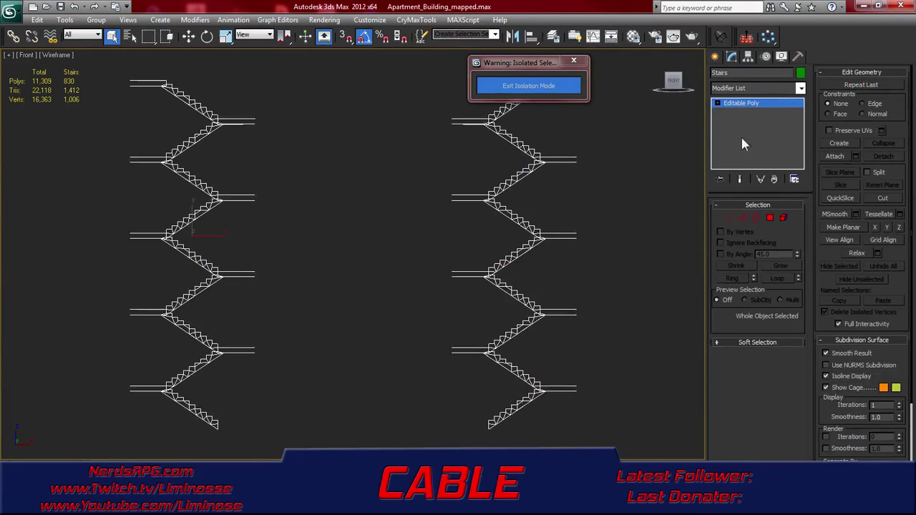
Add an Unwrap UVW modifier to the stairs, move the UV editor aside and frame the existing UV shells
{"action": "left_click", "coordinate": [769, 88]}
{"action": "key", "text": "u"}
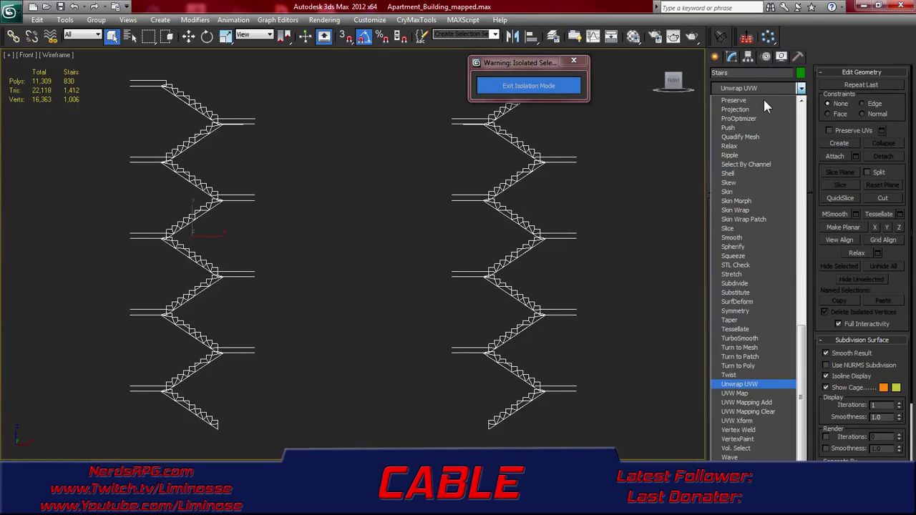
{"action": "left_click", "coordinate": [787, 384]}
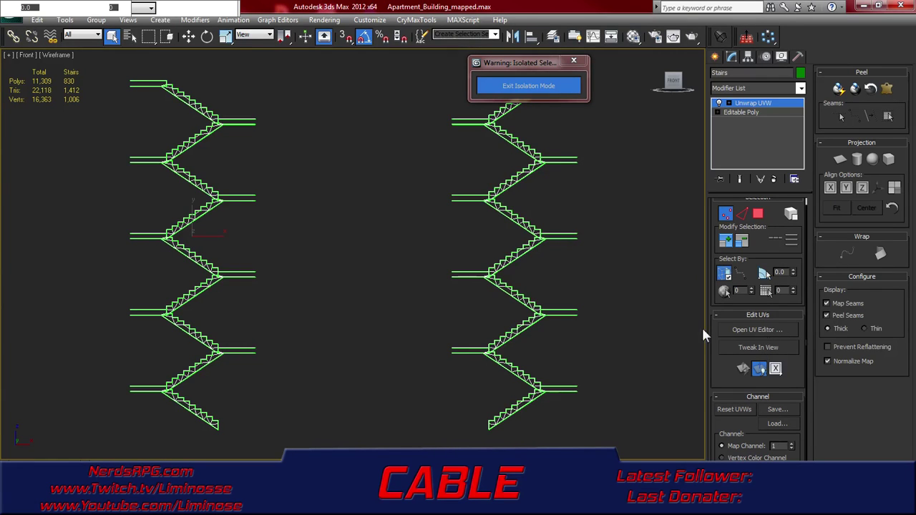
{"action": "left_click_drag", "start_coordinate": [265, 75], "coordinate": [915, 85]}
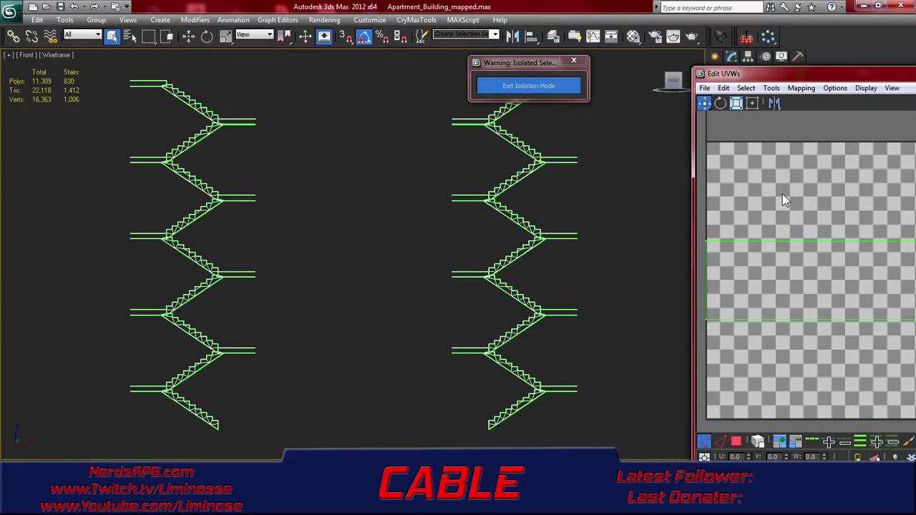
{"action": "scroll", "coordinate": [783, 193], "scroll_direction": "down", "scroll_amount": 8}
{"action": "middle_click_drag", "start_coordinate": [784, 175], "coordinate": [744, 214]}
{"action": "scroll", "coordinate": [742, 225], "scroll_direction": "up", "scroll_amount": 6}
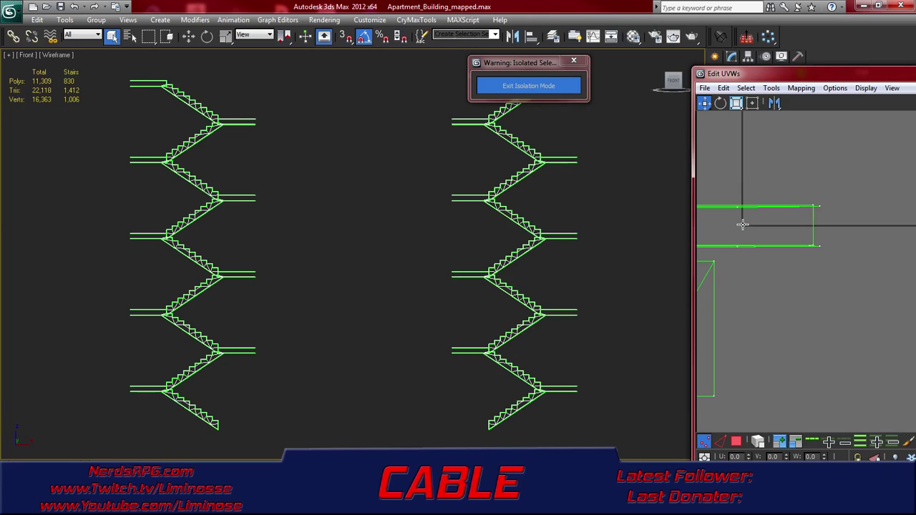
{"action": "scroll", "coordinate": [741, 225], "scroll_direction": "down", "scroll_amount": 5}
{"action": "middle_click_drag", "start_coordinate": [742, 226], "coordinate": [784, 242]}
{"action": "scroll", "coordinate": [780, 236], "scroll_direction": "down", "scroll_amount": 2}
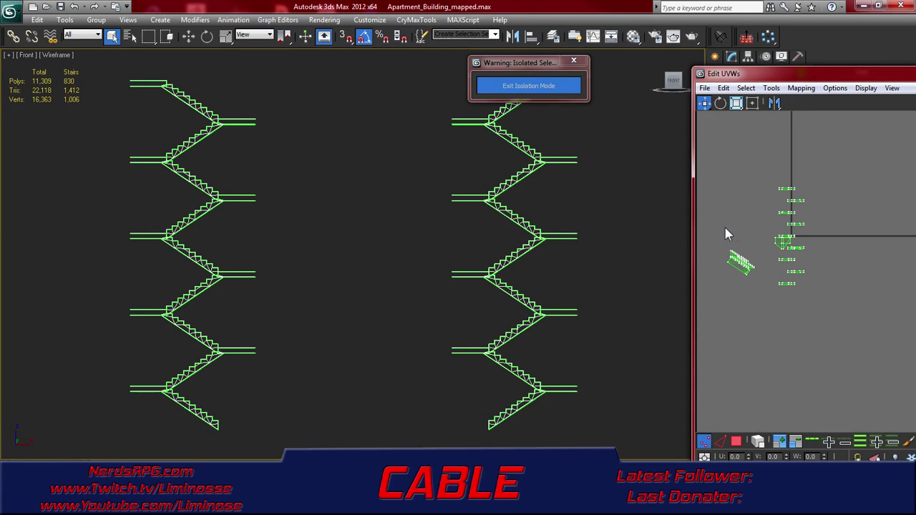
Switch to polygon selection, turn off selecting by UV element, and box-select the stair flights of both staircases
{"action": "key", "text": "3"}
{"action": "scroll", "coordinate": [468, 196], "scroll_direction": "down", "scroll_amount": 4}
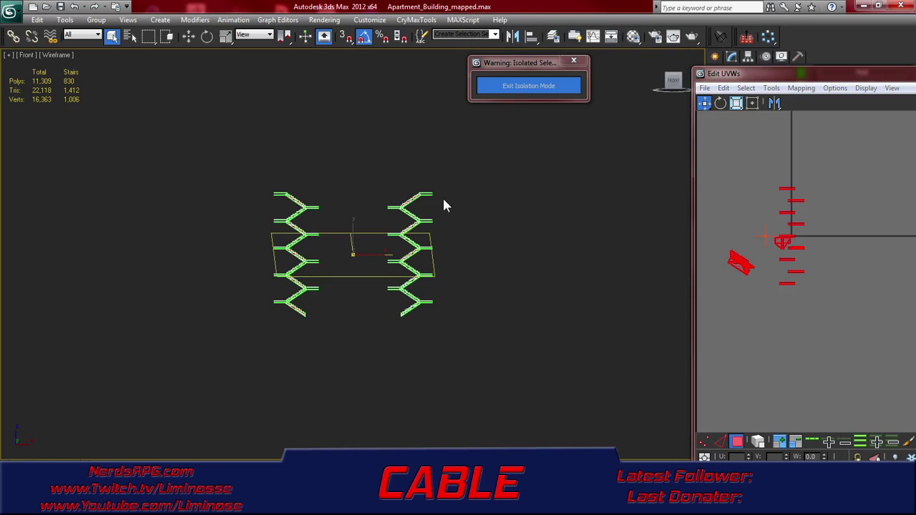
{"action": "scroll", "coordinate": [232, 173], "scroll_direction": "up", "scroll_amount": 4}
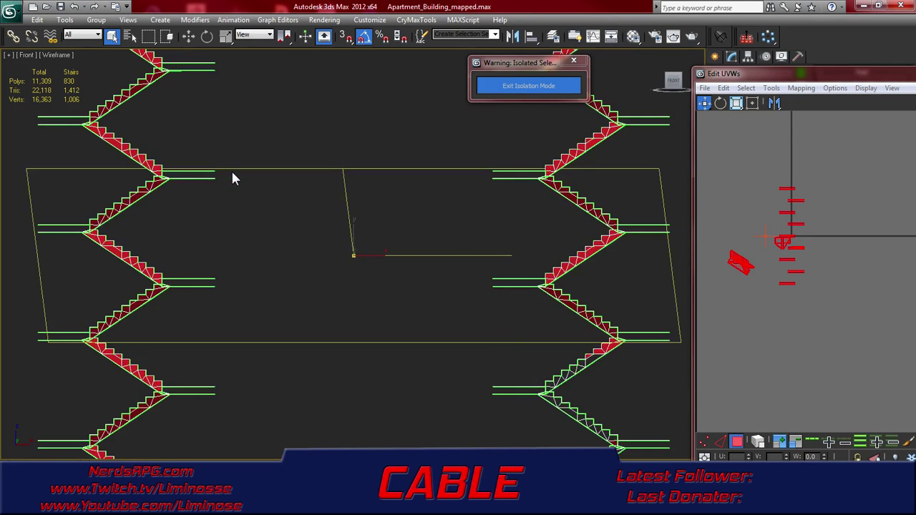
{"action": "scroll", "coordinate": [233, 173], "scroll_direction": "down", "scroll_amount": 3}
{"action": "left_click_drag", "start_coordinate": [589, 420], "coordinate": [589, 420]}
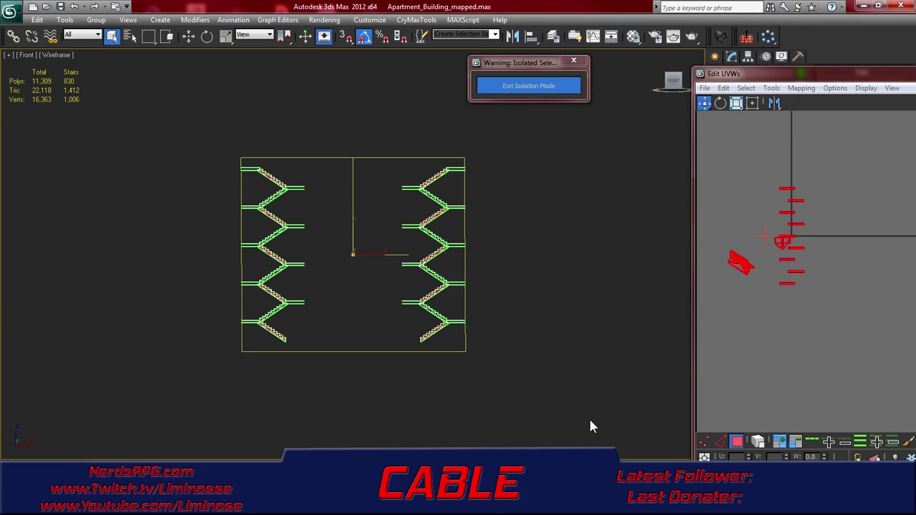
{"action": "left_click_drag", "start_coordinate": [799, 74], "coordinate": [915, 71]}
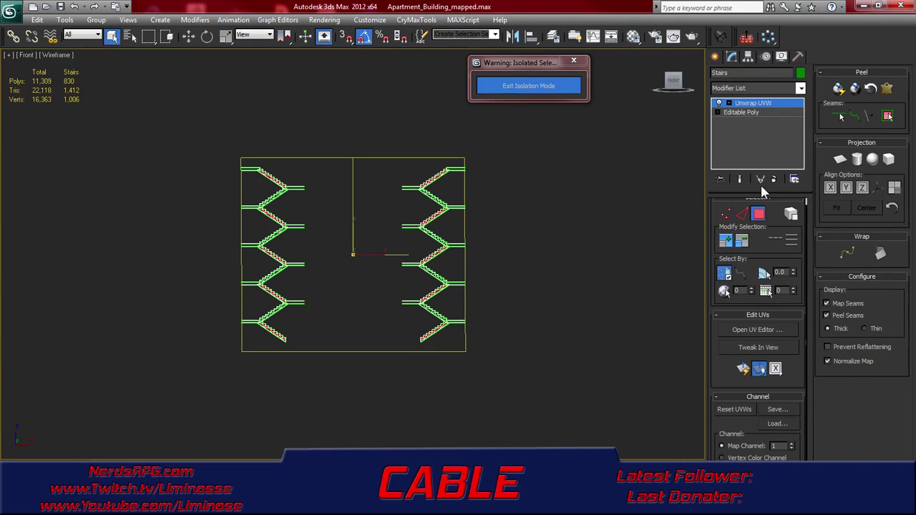
{"action": "left_click", "coordinate": [727, 278]}
{"action": "left_click_drag", "start_coordinate": [589, 377], "coordinate": [589, 375]}
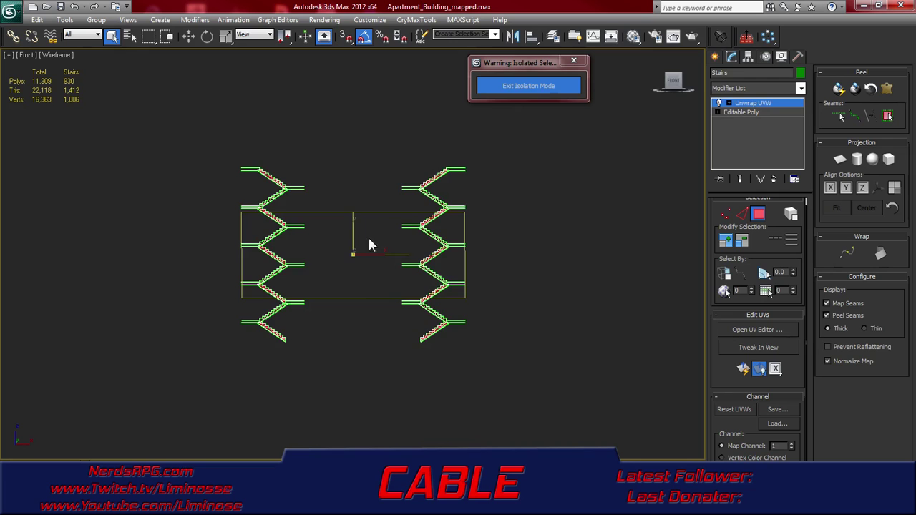
Clear the face selection around the left-hand staircase's lowest flights and switch the viewport to shaded display
{"action": "middle_click_drag", "start_coordinate": [344, 322], "coordinate": [353, 278]}
{"action": "scroll", "coordinate": [284, 294], "scroll_direction": "up", "scroll_amount": 4}
{"action": "middle_click_drag", "start_coordinate": [269, 308], "coordinate": [541, 192]}
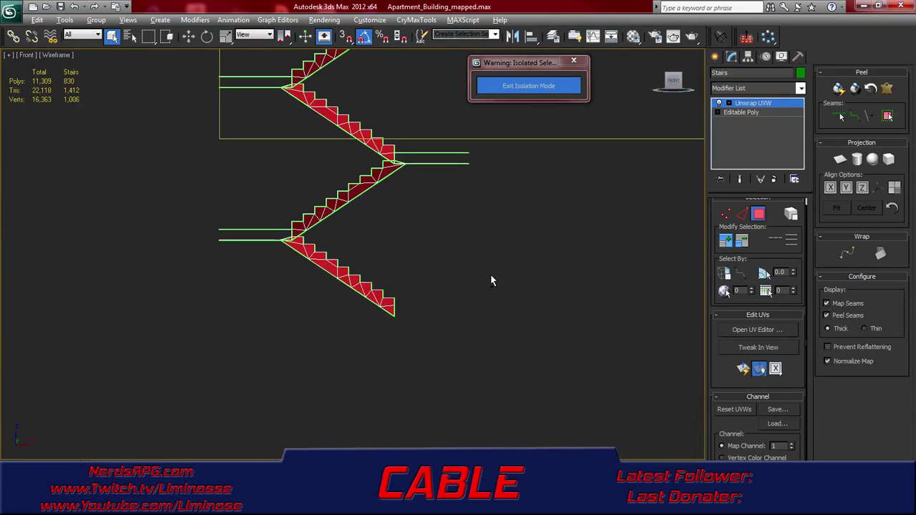
{"action": "left_click_drag", "start_coordinate": [422, 329], "coordinate": [316, 340]}
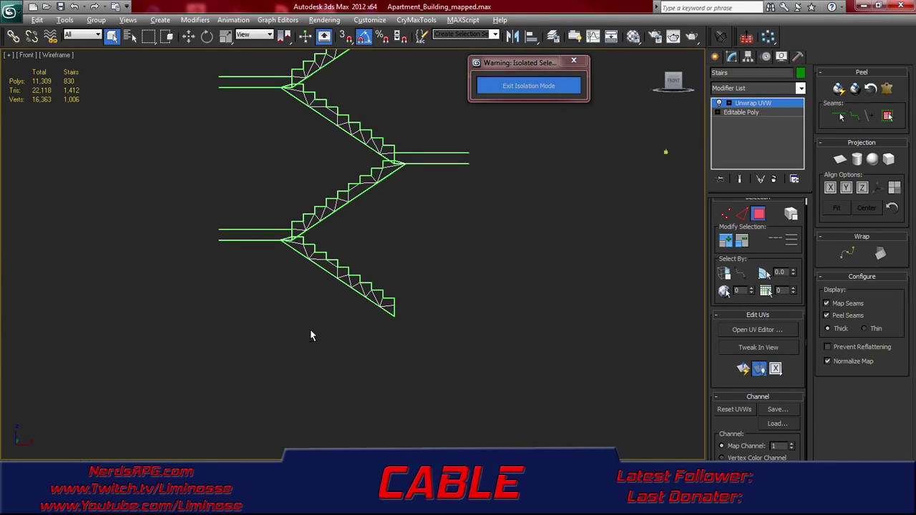
{"action": "left_click_drag", "start_coordinate": [293, 204], "coordinate": [494, 337]}
{"action": "middle_click_drag", "start_coordinate": [411, 265], "coordinate": [413, 317]}
{"action": "scroll", "coordinate": [402, 330], "scroll_direction": "up", "scroll_amount": 2}
{"action": "key", "text": "F3"}
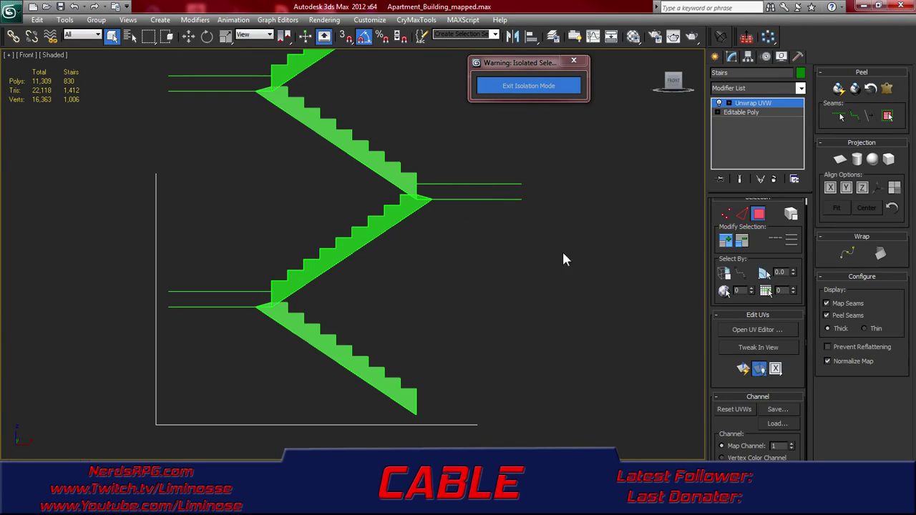
Select the flight faces along the staircase's full height and turn on the edged-faces display
{"action": "left_click_drag", "start_coordinate": [316, 292], "coordinate": [289, 300]}
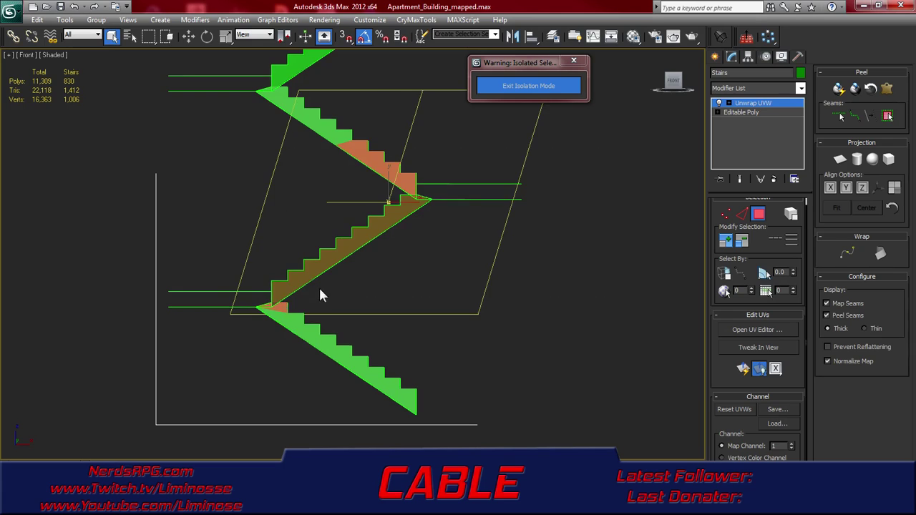
{"action": "scroll", "coordinate": [374, 279], "scroll_direction": "down", "scroll_amount": 7}
{"action": "left_click_drag", "start_coordinate": [307, 134], "coordinate": [374, 271]}
{"action": "scroll", "coordinate": [341, 303], "scroll_direction": "up", "scroll_amount": 5}
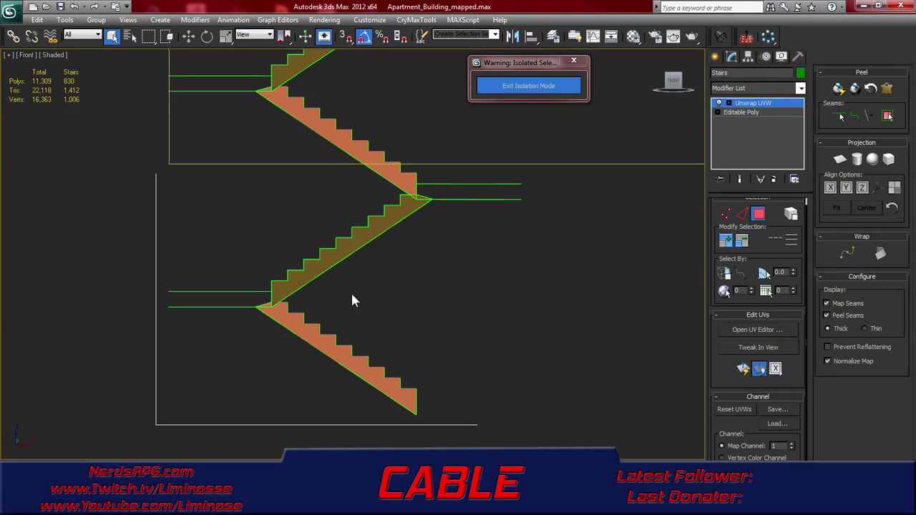
{"action": "key", "text": "F4"}
Deselect the left-hand staircase's lower flights and try selecting one of its outer landings instead
{"action": "left_click_drag", "start_coordinate": [433, 429], "coordinate": [279, 215]}
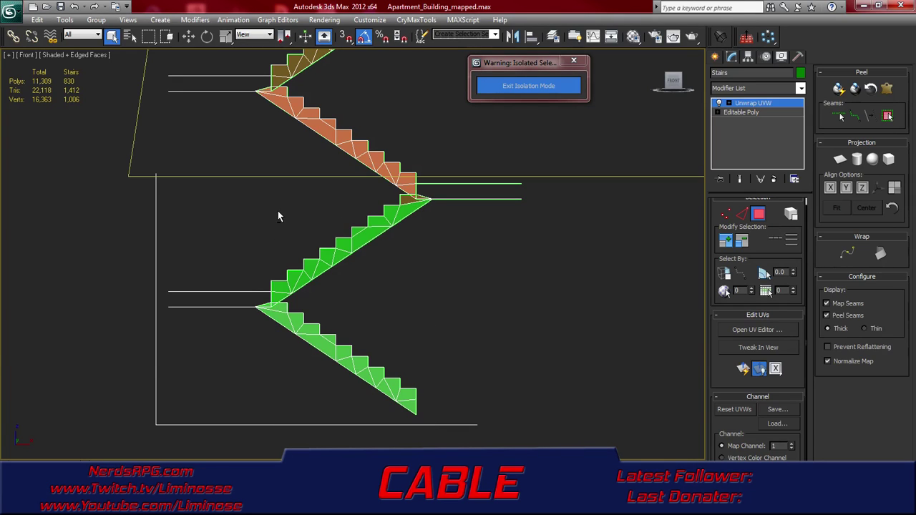
{"action": "left_click_drag", "start_coordinate": [403, 187], "coordinate": [348, 245], "text": "alt"}
{"action": "left_click_drag", "start_coordinate": [396, 116], "coordinate": [292, 180], "text": "alt"}
{"action": "middle_click_drag", "start_coordinate": [312, 113], "coordinate": [315, 251]}
{"action": "left_click_drag", "start_coordinate": [279, 191], "coordinate": [331, 283]}
{"action": "left_click", "coordinate": [179, 256]}
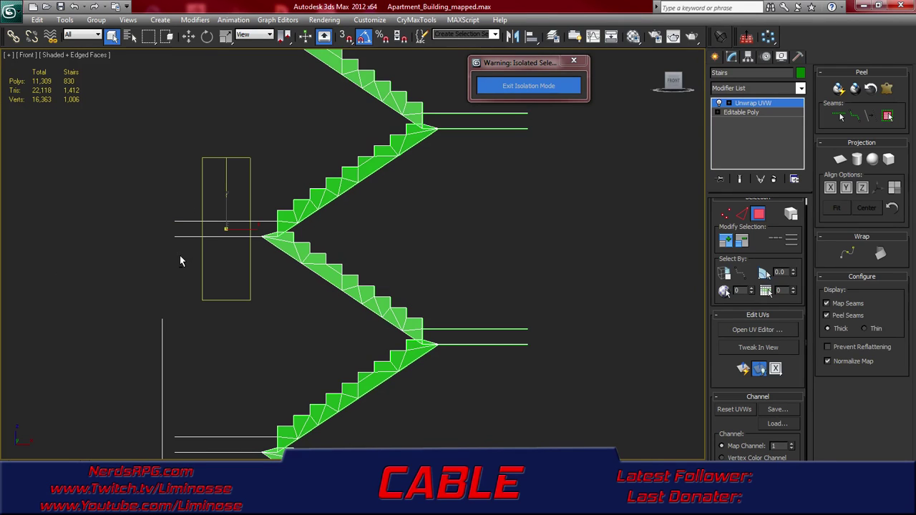
Box-select the inner and outer landings of both staircases, leaving the stair flights unselected
{"action": "scroll", "coordinate": [403, 231], "scroll_direction": "down", "scroll_amount": 3}
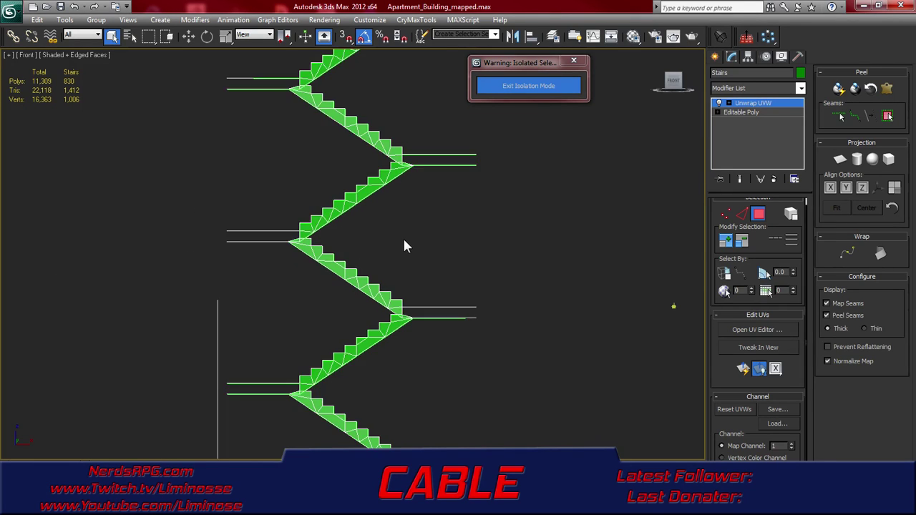
{"action": "scroll", "coordinate": [235, 186], "scroll_direction": "down", "scroll_amount": 5}
{"action": "left_click_drag", "start_coordinate": [263, 120], "coordinate": [335, 322]}
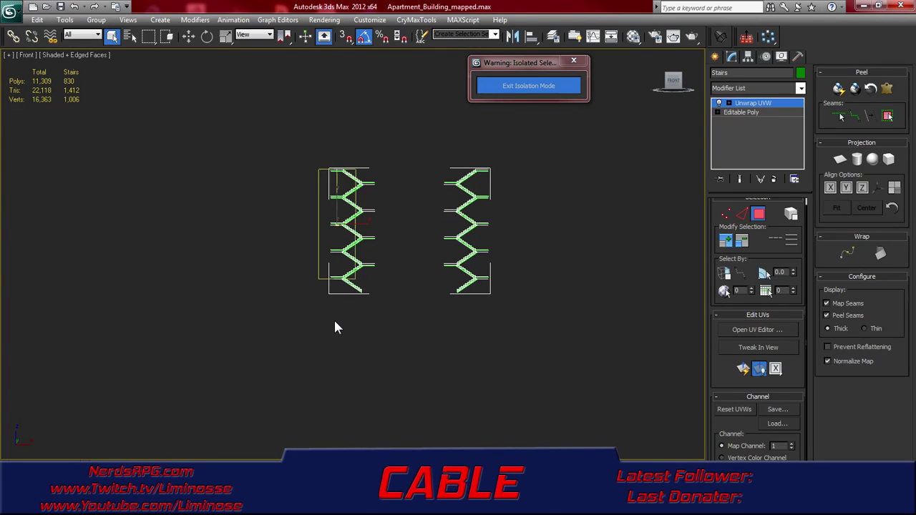
{"action": "scroll", "coordinate": [392, 294], "scroll_direction": "up", "scroll_amount": 3}
{"action": "left_click_drag", "start_coordinate": [433, 72], "coordinate": [379, 295], "text": "ctrl"}
{"action": "middle_click_drag", "start_coordinate": [443, 244], "coordinate": [336, 257]}
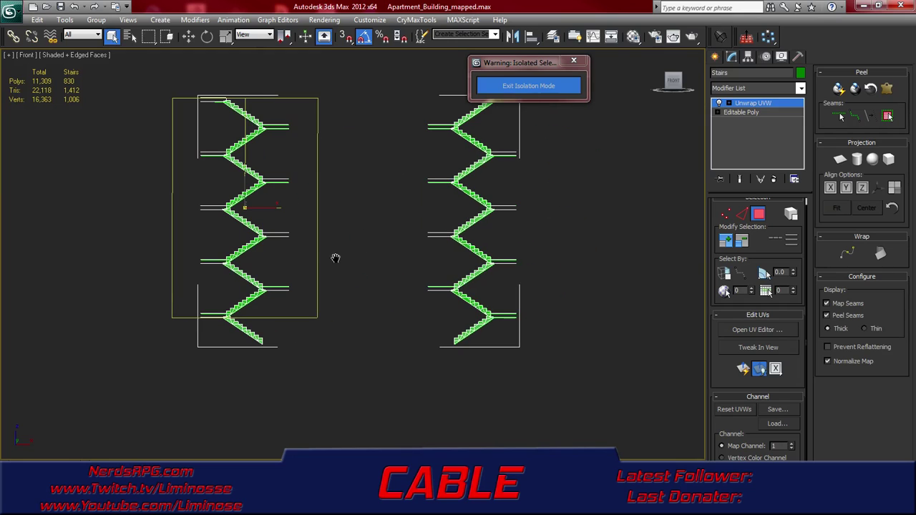
{"action": "left_click_drag", "start_coordinate": [435, 302], "coordinate": [437, 320], "text": "ctrl"}
{"action": "middle_click_drag", "start_coordinate": [472, 311], "coordinate": [373, 307]}
{"action": "left_click_drag", "start_coordinate": [434, 236], "coordinate": [397, 363], "text": "ctrl"}
Examine both staircases from several angles to check which landing and adjoining stair faces are selected
{"action": "middle_click_drag", "start_coordinate": [380, 251], "coordinate": [427, 326], "text": "alt"}
{"action": "middle_click_drag", "start_coordinate": [384, 188], "coordinate": [360, 370]}
{"action": "scroll", "coordinate": [339, 305], "scroll_direction": "up", "scroll_amount": 7}
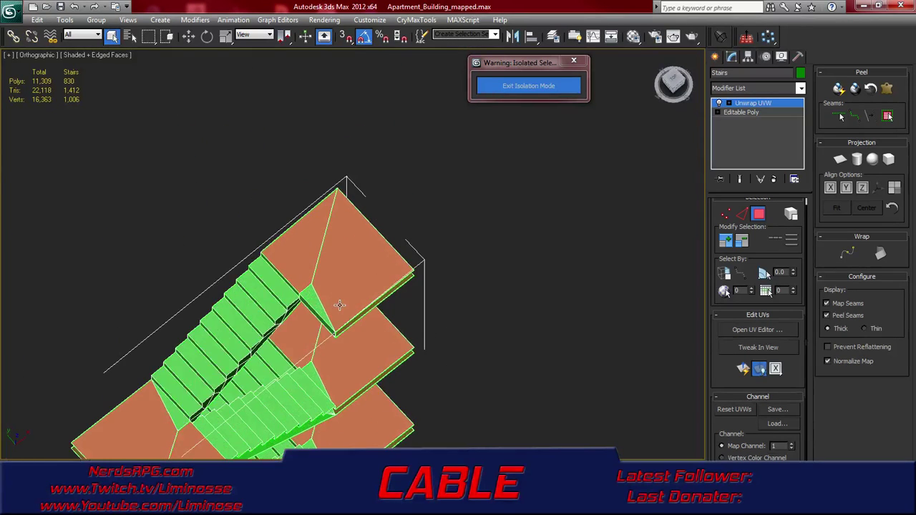
{"action": "middle_click_drag", "start_coordinate": [320, 381], "coordinate": [295, 295], "text": "alt"}
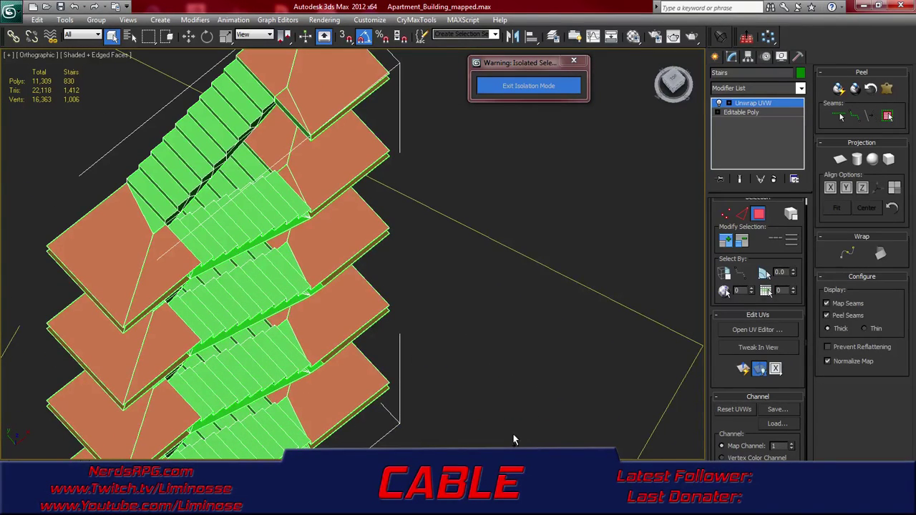
{"action": "middle_click_drag", "start_coordinate": [288, 340], "coordinate": [309, 245]}
{"action": "middle_click_drag", "start_coordinate": [296, 280], "coordinate": [331, 271], "text": "alt"}
{"action": "middle_click_drag", "start_coordinate": [211, 357], "coordinate": [386, 307]}
{"action": "middle_click_drag", "start_coordinate": [342, 333], "coordinate": [351, 217], "text": "alt"}
{"action": "middle_click_drag", "start_coordinate": [342, 179], "coordinate": [358, 324], "text": "alt"}
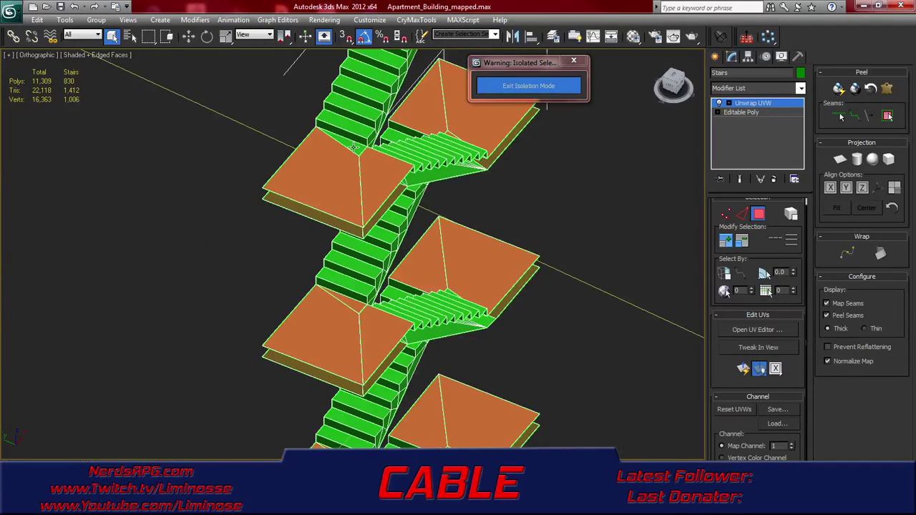
{"action": "middle_click_drag", "start_coordinate": [354, 148], "coordinate": [415, 114], "text": "alt"}
{"action": "middle_click_drag", "start_coordinate": [431, 281], "coordinate": [408, 185]}
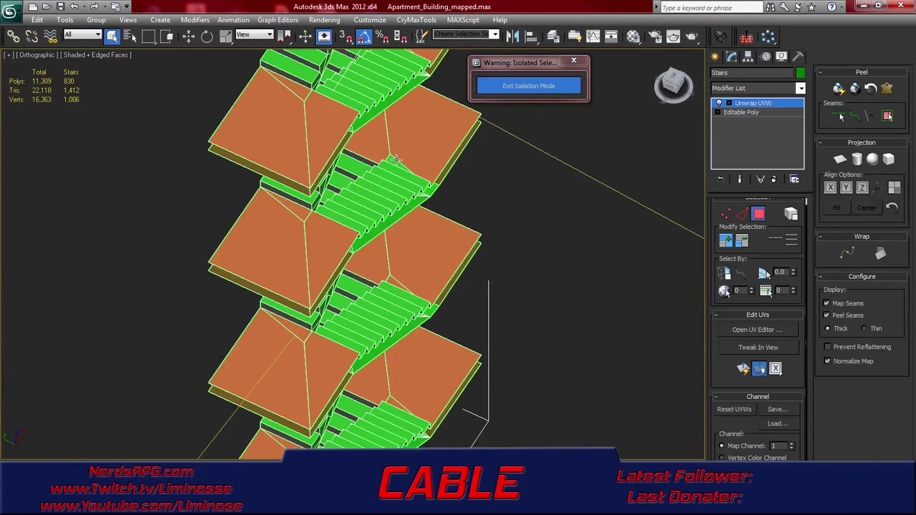
{"action": "middle_click_drag", "start_coordinate": [450, 306], "coordinate": [378, 241], "text": "alt"}
{"action": "middle_click_drag", "start_coordinate": [254, 310], "coordinate": [424, 269]}
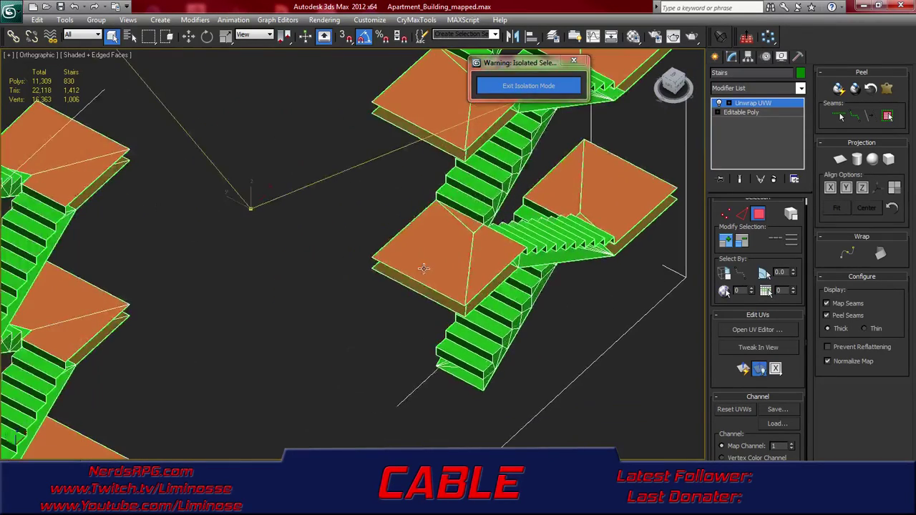
{"action": "middle_click_drag", "start_coordinate": [263, 285], "coordinate": [450, 259]}
{"action": "middle_click_drag", "start_coordinate": [336, 296], "coordinate": [448, 290]}
{"action": "left_click", "coordinate": [243, 322], "text": "ctrl"}
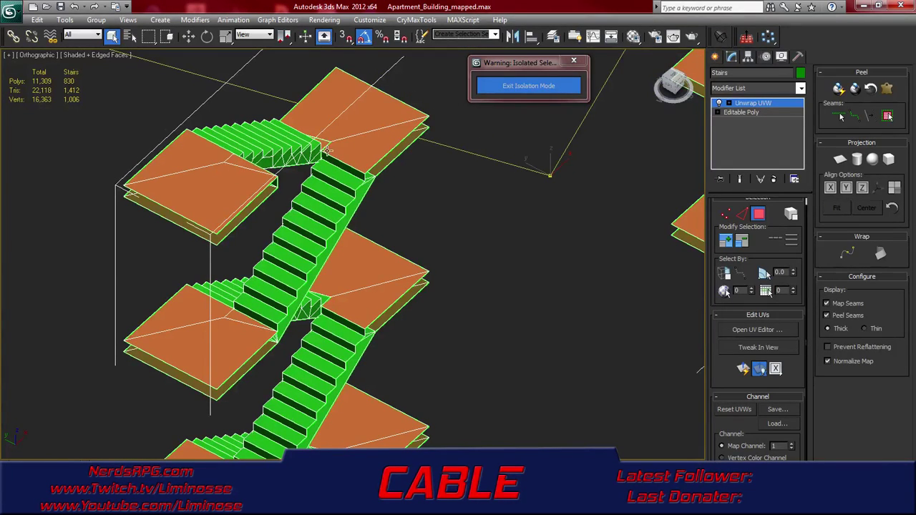
Add the missed triangular top face on the lowest outer landing to the landing selection
{"action": "middle_click_drag", "start_coordinate": [362, 309], "coordinate": [355, 141]}
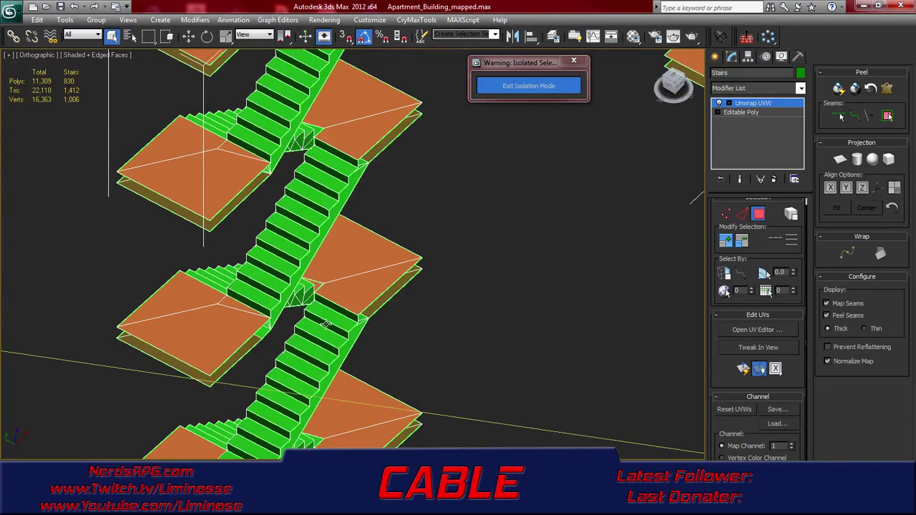
{"action": "middle_click_drag", "start_coordinate": [319, 284], "coordinate": [331, 216]}
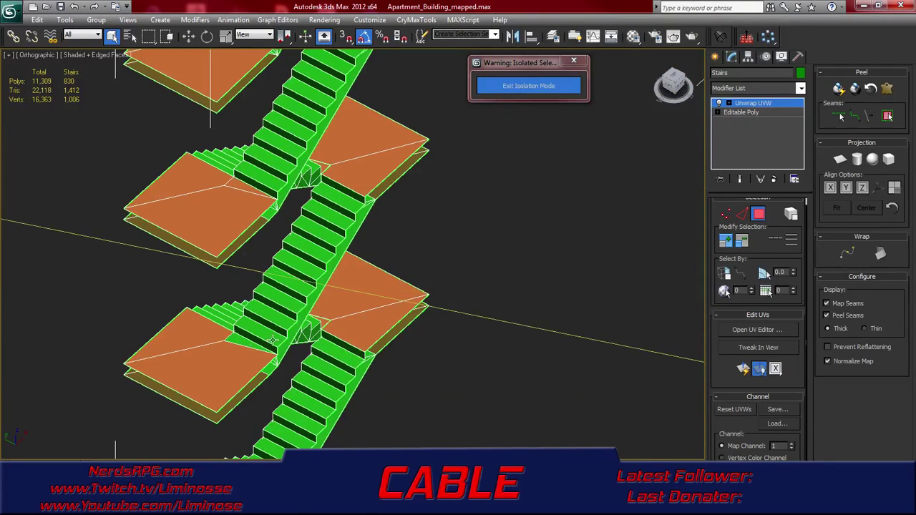
{"action": "middle_click_drag", "start_coordinate": [236, 340], "coordinate": [273, 414]}
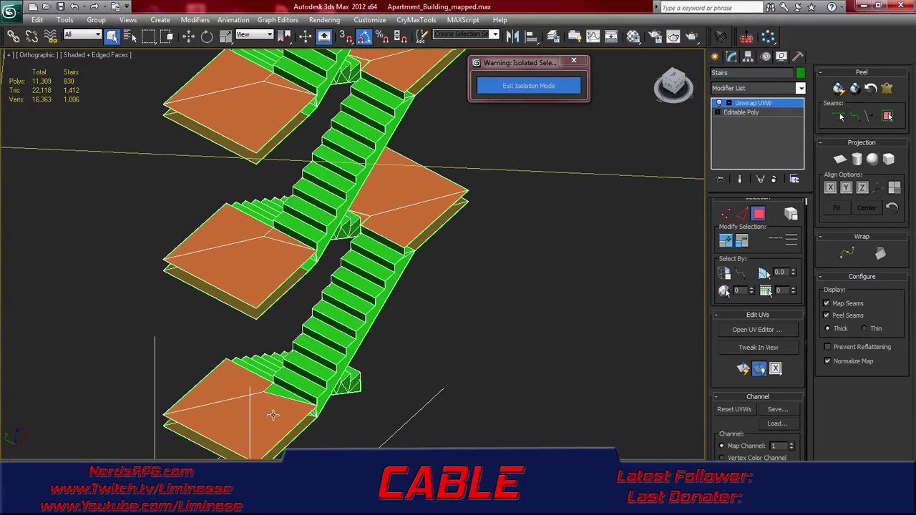
{"action": "left_click", "coordinate": [274, 395], "text": "ctrl"}
{"action": "middle_click_drag", "start_coordinate": [255, 216], "coordinate": [287, 360]}
{"action": "middle_click_drag", "start_coordinate": [252, 64], "coordinate": [311, 180]}
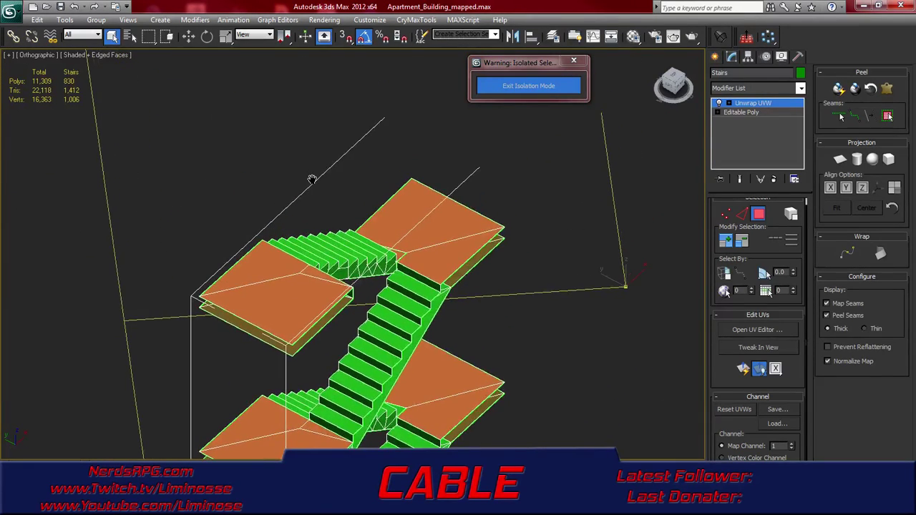
Add the missed underside landing faces of the first staircase to the selection
{"action": "middle_click_drag", "start_coordinate": [416, 332], "coordinate": [368, 211], "text": "alt"}
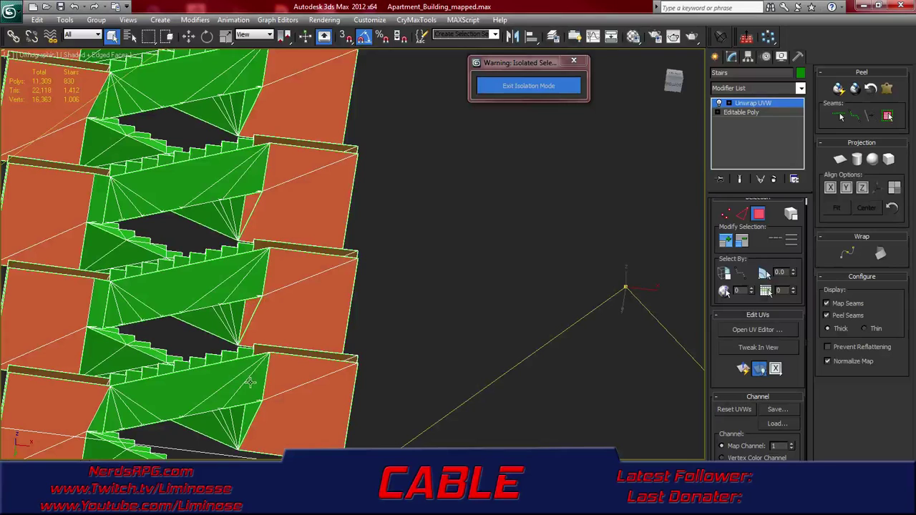
{"action": "middle_click_drag", "start_coordinate": [248, 197], "coordinate": [327, 193], "text": "alt"}
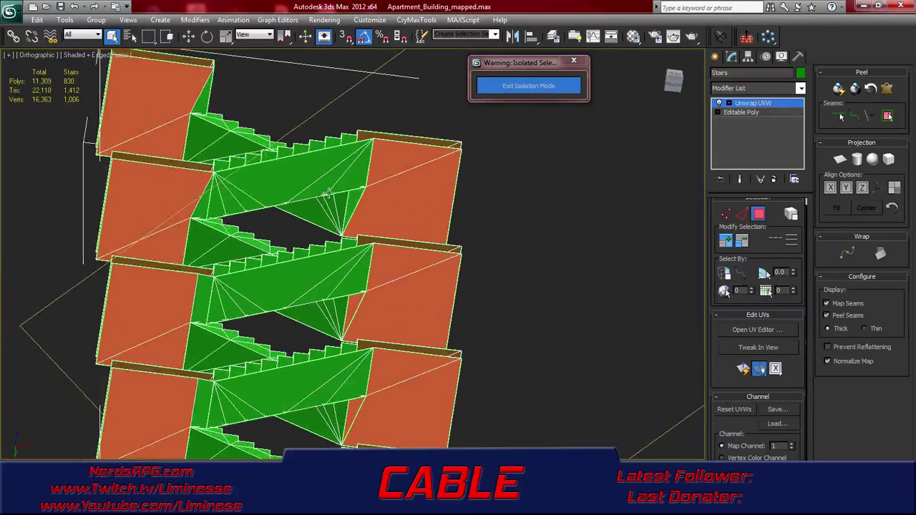
{"action": "middle_click_drag", "start_coordinate": [220, 152], "coordinate": [278, 196]}
{"action": "middle_click_drag", "start_coordinate": [251, 311], "coordinate": [258, 218]}
{"action": "left_click", "coordinate": [247, 246], "text": "ctrl"}
{"action": "middle_click_drag", "start_coordinate": [248, 281], "coordinate": [258, 228]}
{"action": "middle_click_drag", "start_coordinate": [263, 272], "coordinate": [290, 248]}
{"action": "left_click", "coordinate": [282, 282], "text": "ctrl"}
Add the missed underside landing faces of the opposite staircase to the selection
{"action": "middle_click_drag", "start_coordinate": [378, 302], "coordinate": [196, 269]}
{"action": "middle_click_drag", "start_coordinate": [482, 298], "coordinate": [296, 283]}
{"action": "mouse_move", "coordinate": [664, 282]}
{"action": "middle_mouse_down"}
{"action": "mouse_move", "coordinate": [317, 277]}
{"action": "mouse_move", "coordinate": [387, 309]}
{"action": "middle_mouse_up"}
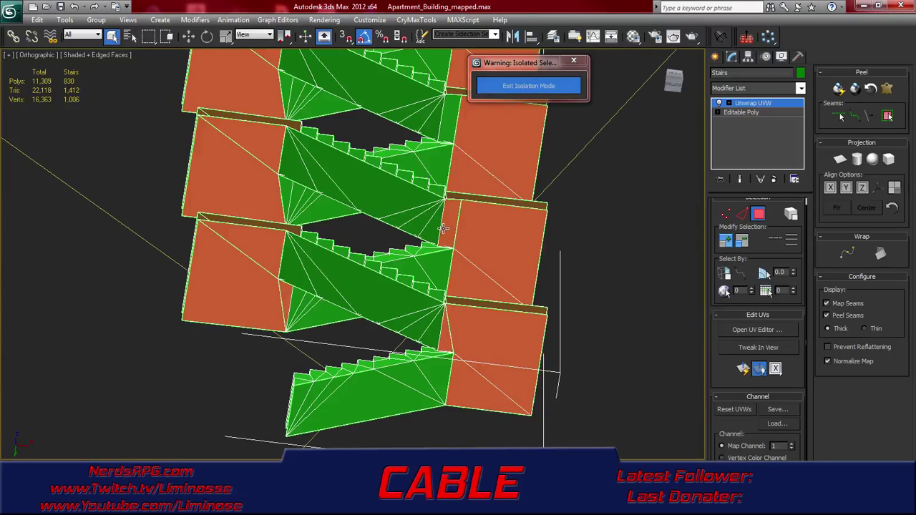
{"action": "left_click", "coordinate": [289, 194], "text": "ctrl"}
{"action": "middle_click_drag", "start_coordinate": [315, 148], "coordinate": [291, 286]}
{"action": "left_click", "coordinate": [258, 226], "text": "ctrl"}
{"action": "middle_click_drag", "start_coordinate": [328, 188], "coordinate": [344, 267]}
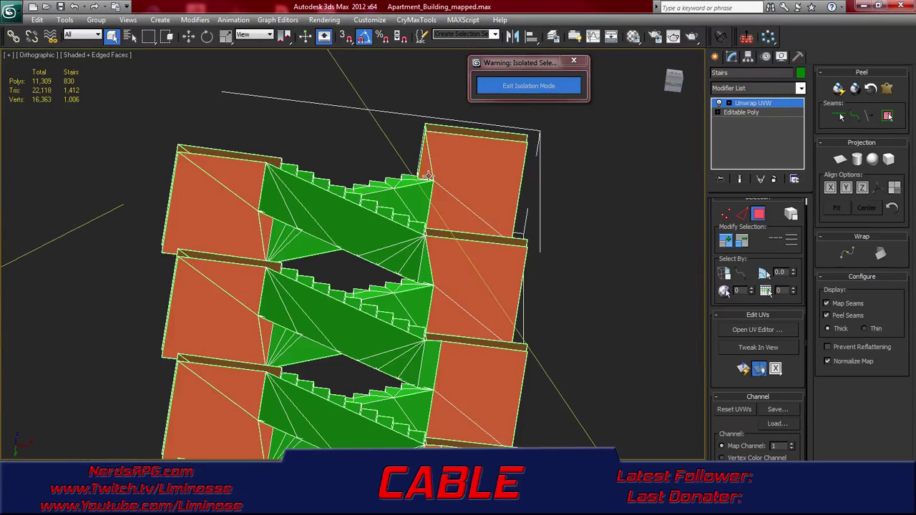
Quick planar map the selected landing faces of both staircases along Z and bring up their layout in the UV editor
{"action": "middle_click_drag", "start_coordinate": [407, 143], "coordinate": [359, 250]}
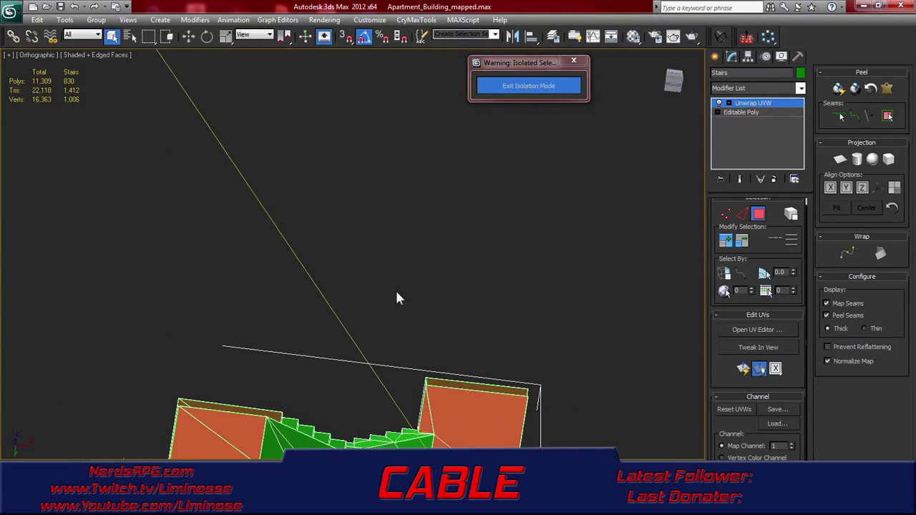
{"action": "middle_click_drag", "start_coordinate": [397, 329], "coordinate": [402, 191]}
{"action": "scroll", "coordinate": [403, 249], "scroll_direction": "down", "scroll_amount": 12}
{"action": "middle_click_drag", "start_coordinate": [392, 260], "coordinate": [354, 324], "text": "alt"}
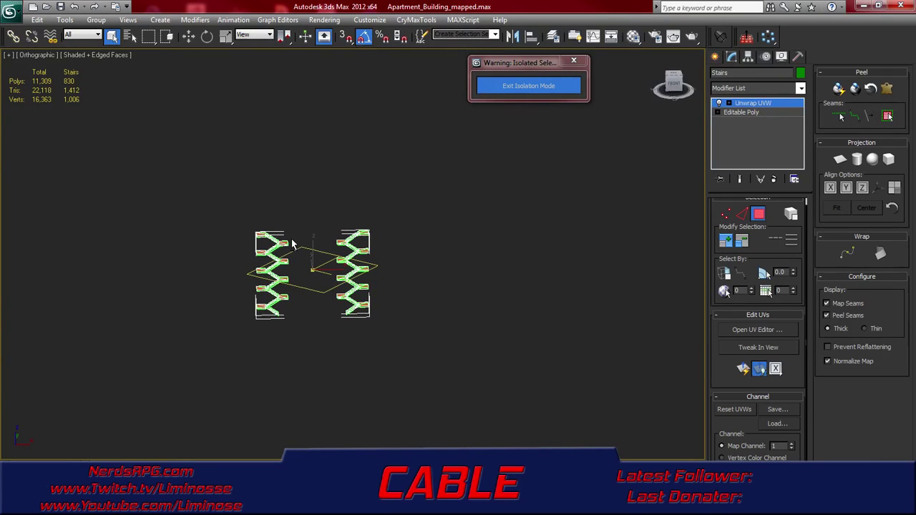
{"action": "middle_click_drag", "start_coordinate": [318, 272], "coordinate": [332, 302], "text": "alt"}
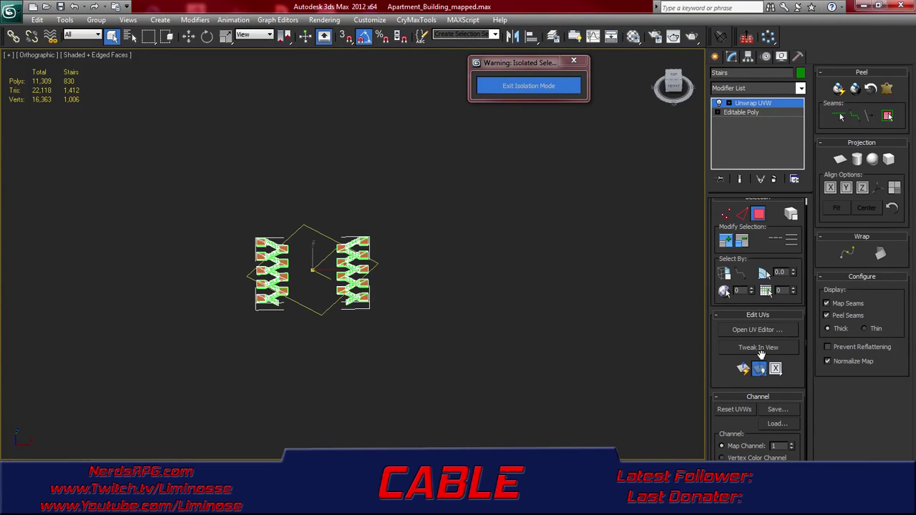
{"action": "left_click_drag", "start_coordinate": [775, 367], "coordinate": [775, 421]}
{"action": "middle_click_drag", "start_coordinate": [389, 307], "coordinate": [427, 270], "text": "alt"}
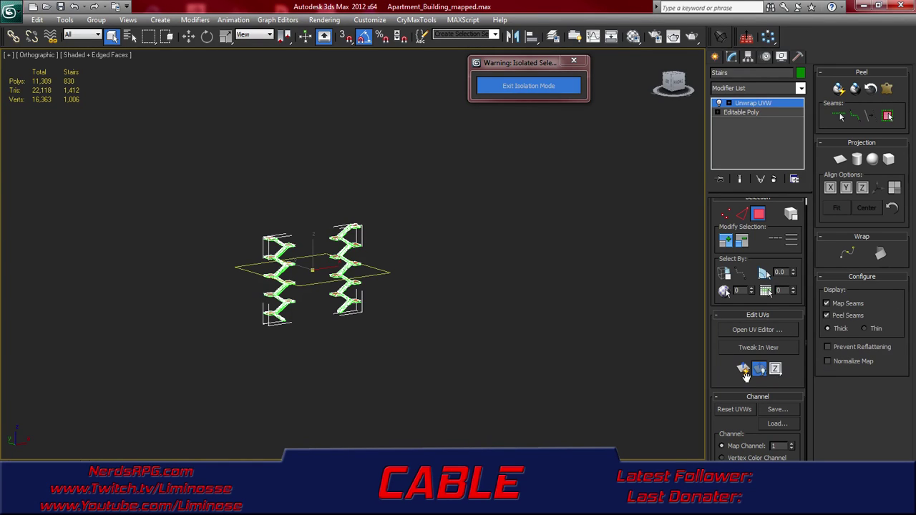
{"action": "left_click_drag", "start_coordinate": [915, 96], "coordinate": [333, 81]}
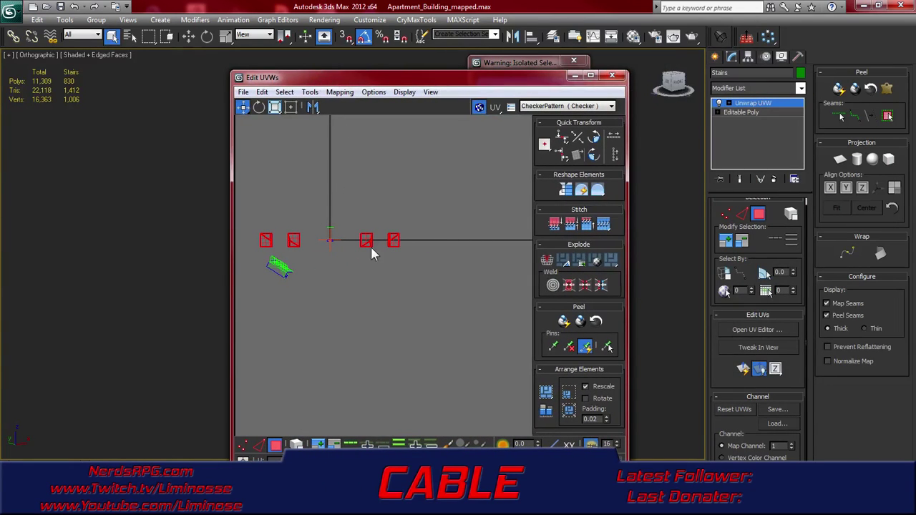
Move the four mapped landing islands upward, clear of the small islands at the UV origin
{"action": "left_click_drag", "start_coordinate": [366, 243], "coordinate": [366, 159]}
{"action": "middle_click_drag", "start_coordinate": [352, 221], "coordinate": [356, 224]}
{"action": "scroll", "coordinate": [355, 224], "scroll_direction": "up", "scroll_amount": 3}
{"action": "scroll", "coordinate": [302, 242], "scroll_direction": "up", "scroll_amount": 5}
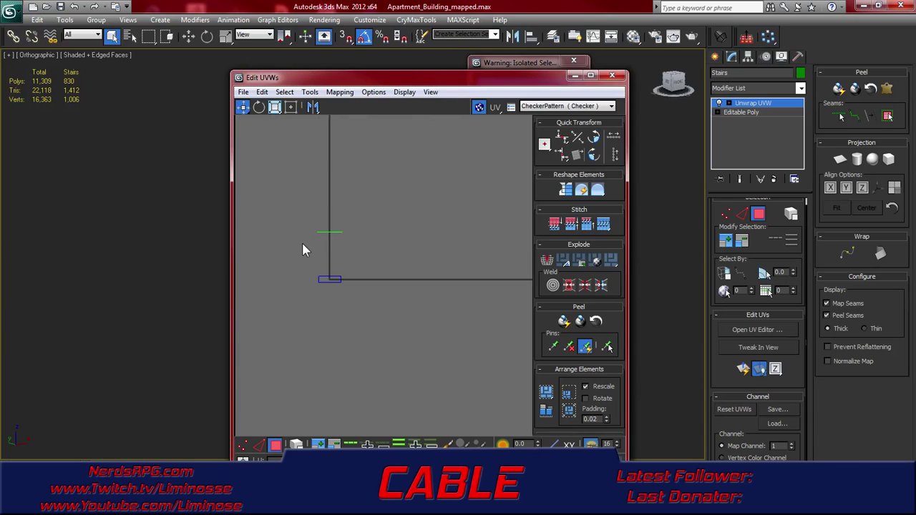
Select the leftover strip and line islands one at a time and locate their faces on the staircase model
{"action": "left_click", "coordinate": [339, 301]}
{"action": "left_click_drag", "start_coordinate": [396, 85], "coordinate": [652, 82]}
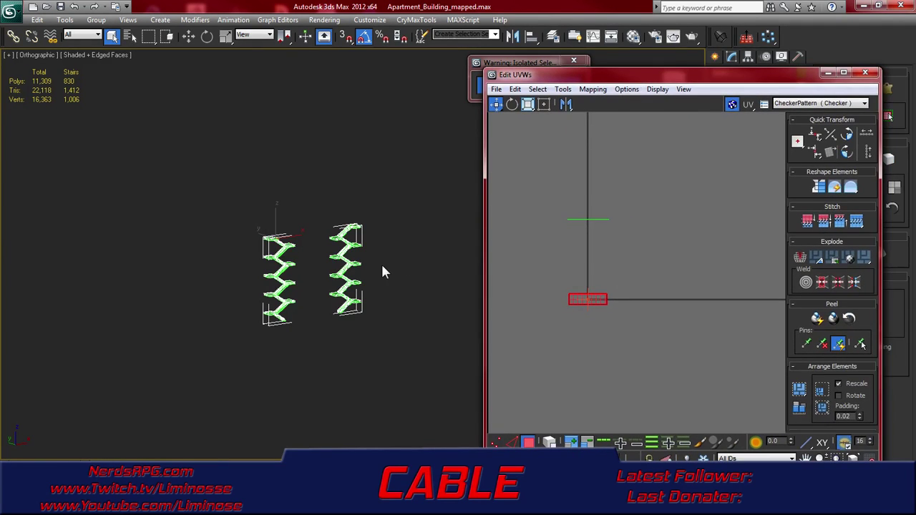
{"action": "left_click_drag", "start_coordinate": [376, 246], "coordinate": [324, 257], "text": "alt"}
{"action": "middle_click_drag", "start_coordinate": [324, 256], "coordinate": [352, 244], "text": "alt"}
{"action": "scroll", "coordinate": [350, 245], "scroll_direction": "up", "scroll_amount": 4}
{"action": "scroll", "coordinate": [336, 225], "scroll_direction": "up", "scroll_amount": 4}
{"action": "middle_click_drag", "start_coordinate": [239, 174], "coordinate": [253, 303]}
{"action": "scroll", "coordinate": [252, 303], "scroll_direction": "up", "scroll_amount": 4}
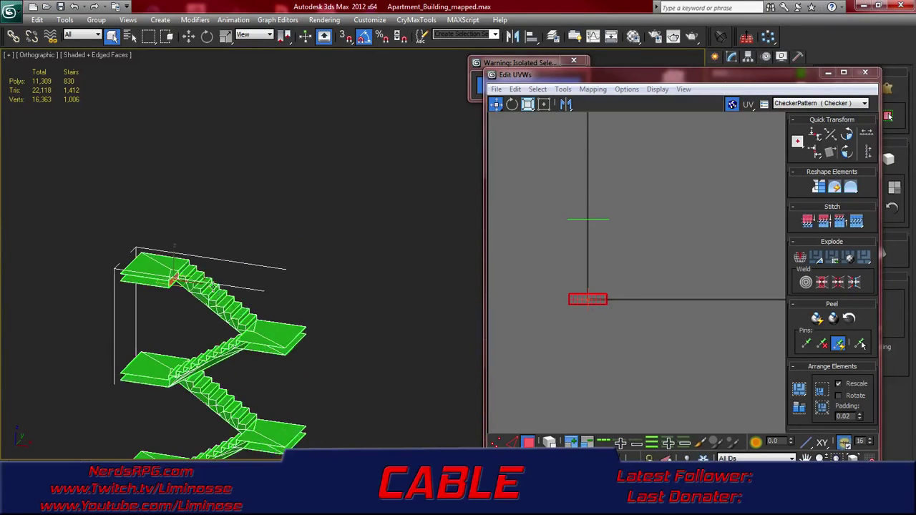
{"action": "mouse_move", "coordinate": [624, 299]}
{"action": "middle_mouse_down"}
{"action": "mouse_move", "coordinate": [584, 312]}
{"action": "mouse_move", "coordinate": [660, 262]}
{"action": "mouse_move", "coordinate": [608, 305]}
{"action": "middle_mouse_up"}
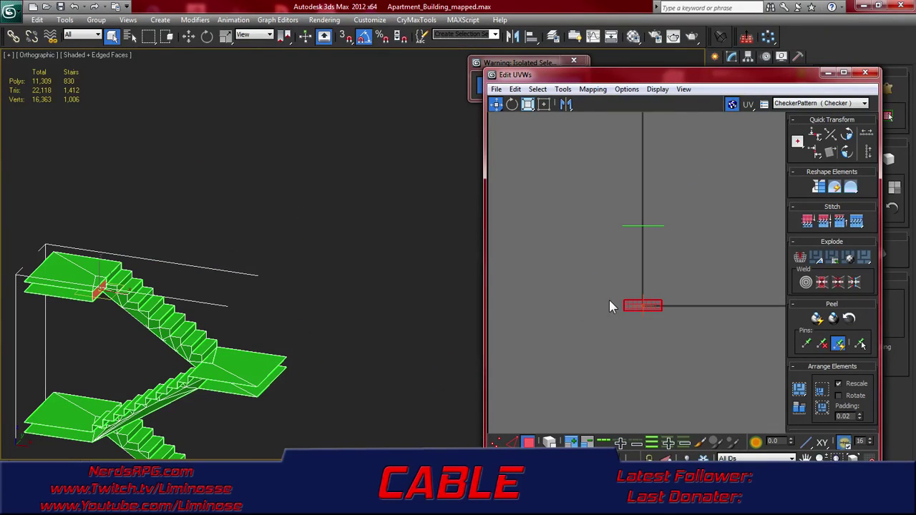
{"action": "left_click", "coordinate": [643, 226]}
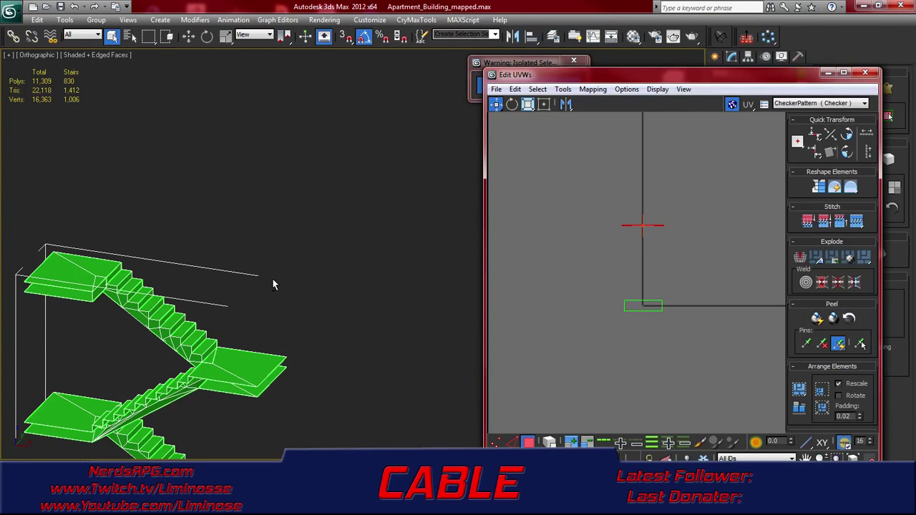
{"action": "scroll", "coordinate": [278, 290], "scroll_direction": "down", "scroll_amount": 4}
{"action": "scroll", "coordinate": [247, 143], "scroll_direction": "down", "scroll_amount": 3}
{"action": "middle_click_drag", "start_coordinate": [241, 223], "coordinate": [217, 231], "text": "alt"}
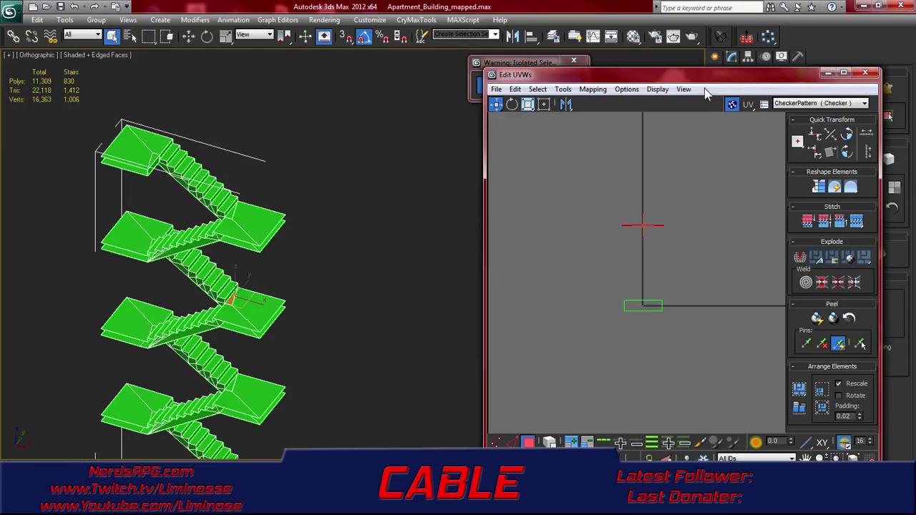
Restore the landing selection, add the missed inner-landing face to it, and quick planar map everything along Z again
{"action": "key", "text": "ctrl+z"}
{"action": "key", "text": "ctrl+z"}
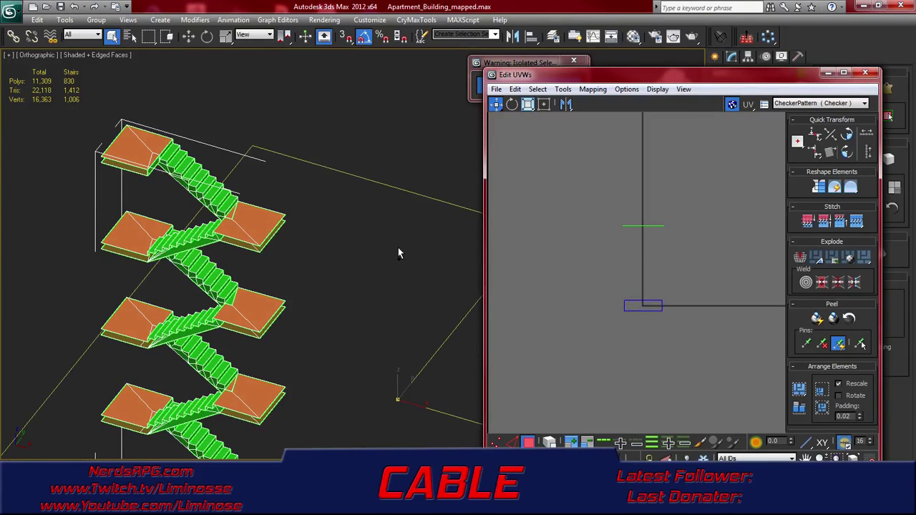
{"action": "left_click", "coordinate": [231, 301]}
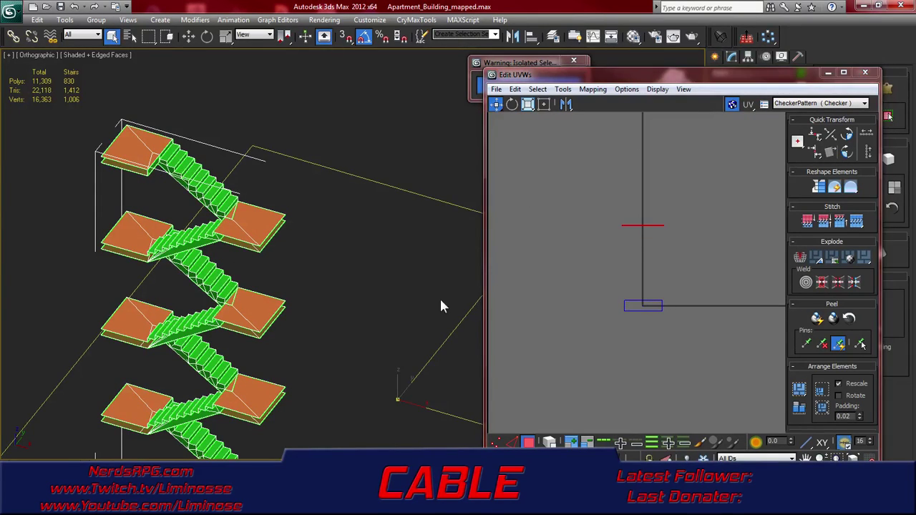
{"action": "left_click_drag", "start_coordinate": [779, 80], "coordinate": [487, 113]}
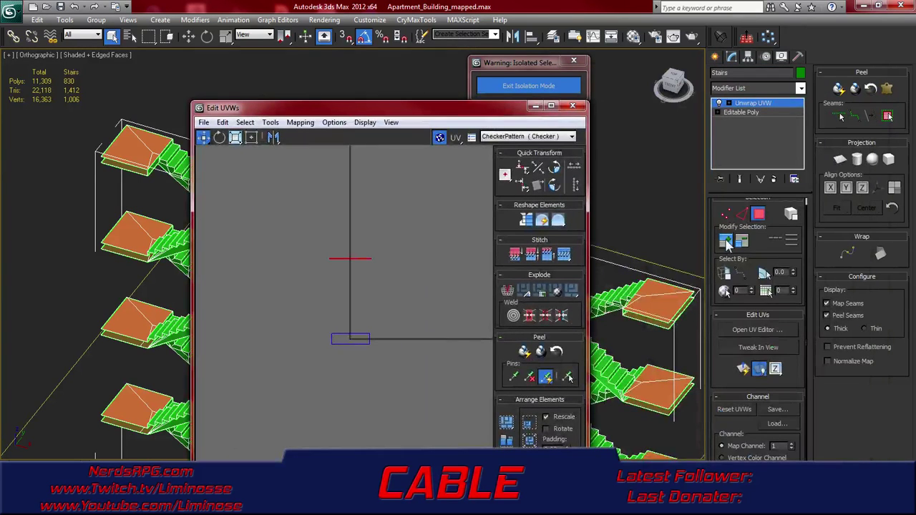
{"action": "scroll", "coordinate": [378, 298], "scroll_direction": "down", "scroll_amount": 4}
{"action": "scroll", "coordinate": [377, 298], "scroll_direction": "down", "scroll_amount": 3}
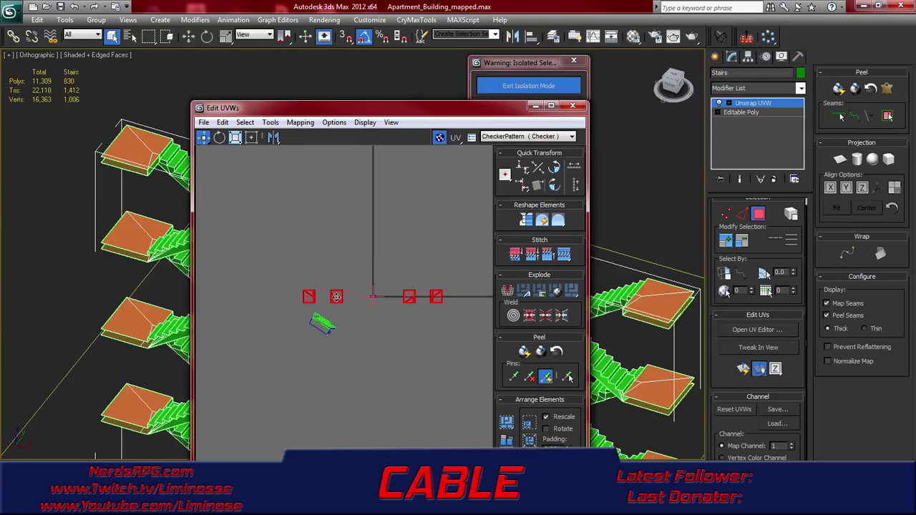
Move the remapped landing islands up, away from the stair flight island and the UV origin
{"action": "left_click_drag", "start_coordinate": [336, 296], "coordinate": [365, 224]}
{"action": "middle_click_drag", "start_coordinate": [296, 282], "coordinate": [357, 218]}
{"action": "scroll", "coordinate": [353, 234], "scroll_direction": "up", "scroll_amount": 3}
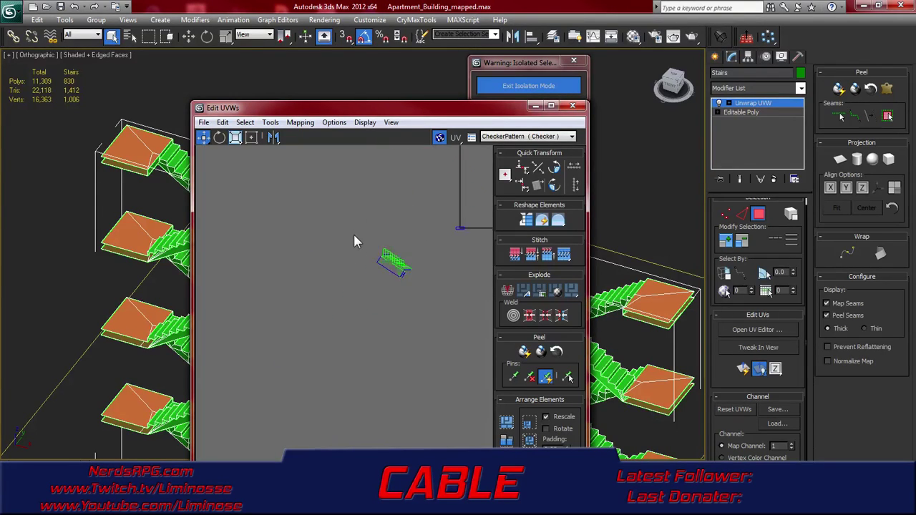
Select the strip island at the UV origin and move it up, clear of the stair flight island
{"action": "middle_click_drag", "start_coordinate": [461, 243], "coordinate": [319, 230]}
{"action": "scroll", "coordinate": [329, 236], "scroll_direction": "up", "scroll_amount": 2}
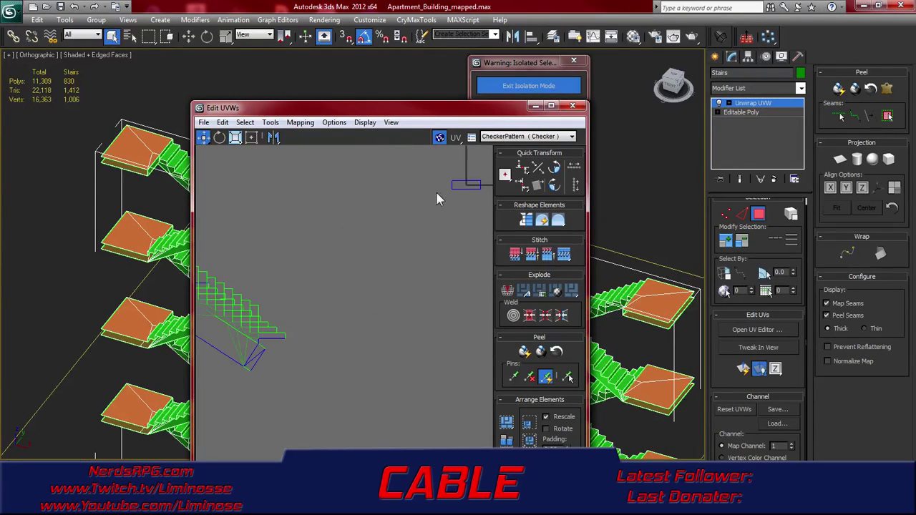
{"action": "left_click", "coordinate": [454, 184]}
{"action": "middle_click_drag", "start_coordinate": [325, 273], "coordinate": [377, 245]}
{"action": "scroll", "coordinate": [295, 313], "scroll_direction": "up", "scroll_amount": 3}
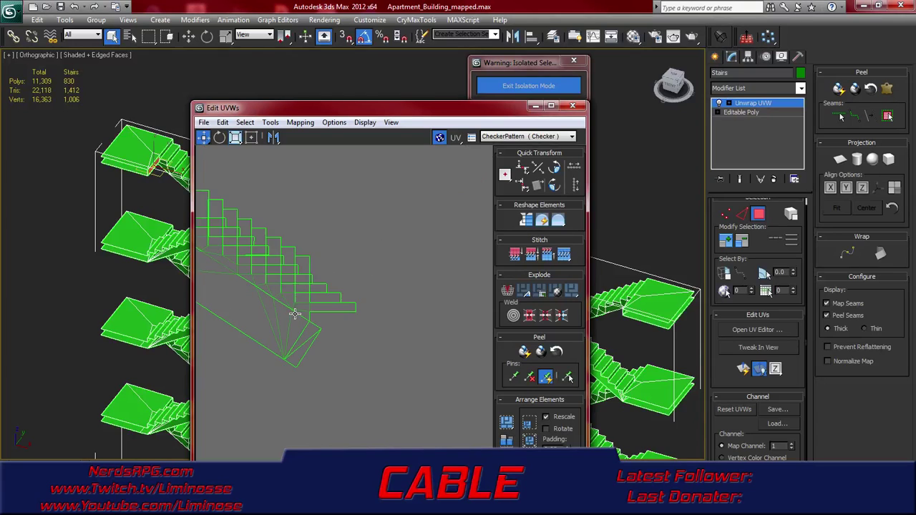
{"action": "scroll", "coordinate": [295, 295], "scroll_direction": "up", "scroll_amount": 3}
{"action": "middle_click_drag", "start_coordinate": [280, 249], "coordinate": [318, 300]}
{"action": "scroll", "coordinate": [394, 250], "scroll_direction": "down", "scroll_amount": 5}
{"action": "scroll", "coordinate": [337, 288], "scroll_direction": "up", "scroll_amount": 2}
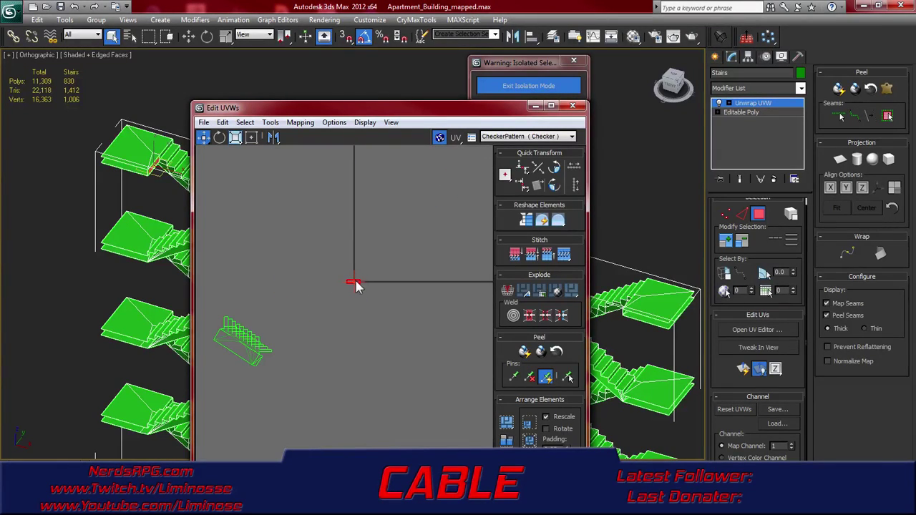
{"action": "left_click_drag", "start_coordinate": [357, 282], "coordinate": [413, 189]}
Try stitching a landing island's outer edge to the adjoining stair faces
{"action": "middle_click_drag", "start_coordinate": [414, 189], "coordinate": [425, 294]}
{"action": "scroll", "coordinate": [314, 284], "scroll_direction": "up", "scroll_amount": 2}
{"action": "scroll", "coordinate": [347, 218], "scroll_direction": "up", "scroll_amount": 8}
{"action": "key", "text": "2"}
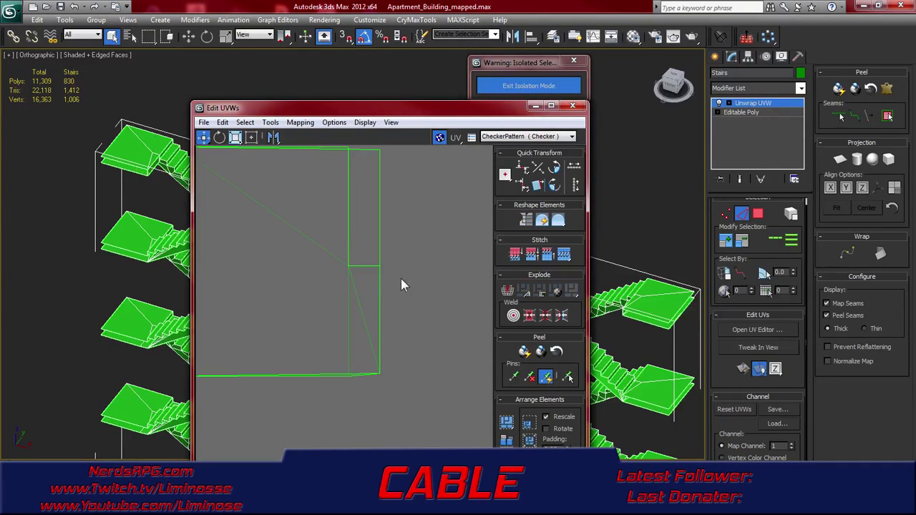
{"action": "left_click", "coordinate": [381, 292]}
{"action": "key", "text": "s"}
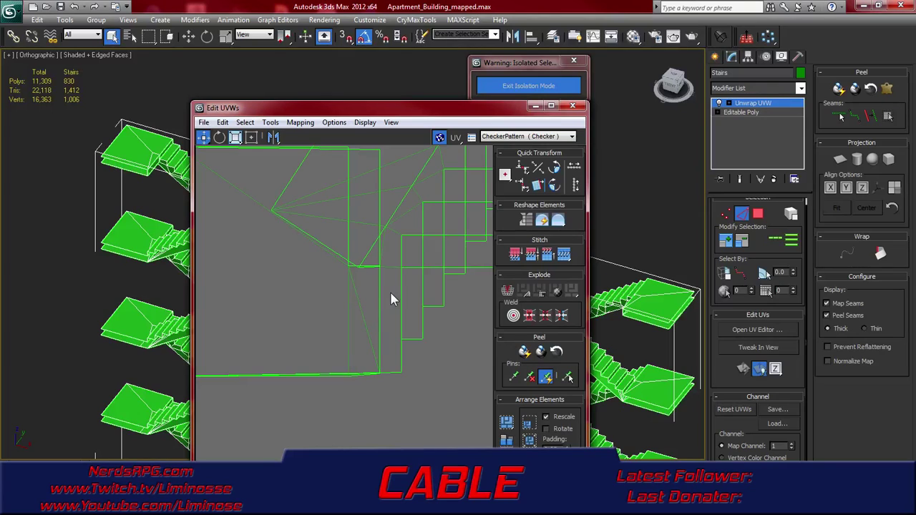
{"action": "scroll", "coordinate": [396, 294], "scroll_direction": "down", "scroll_amount": 6}
{"action": "key", "text": "ctrl+z"}
Select the leftover strip island inside the checkered UV tile as faces and move it beside the tile
{"action": "middle_click_drag", "start_coordinate": [417, 297], "coordinate": [279, 247]}
{"action": "scroll", "coordinate": [301, 241], "scroll_direction": "down", "scroll_amount": 5}
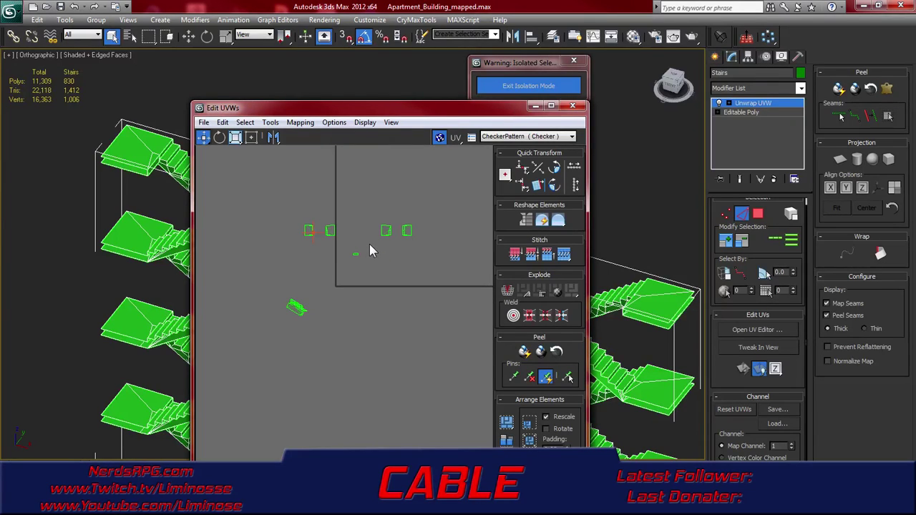
{"action": "scroll", "coordinate": [324, 299], "scroll_direction": "up", "scroll_amount": 5}
{"action": "scroll", "coordinate": [372, 265], "scroll_direction": "up", "scroll_amount": 4}
{"action": "scroll", "coordinate": [343, 258], "scroll_direction": "up", "scroll_amount": 3}
{"action": "scroll", "coordinate": [282, 279], "scroll_direction": "up", "scroll_amount": 3}
{"action": "left_click_drag", "start_coordinate": [282, 279], "coordinate": [301, 306]}
{"action": "scroll", "coordinate": [311, 313], "scroll_direction": "up", "scroll_amount": 5}
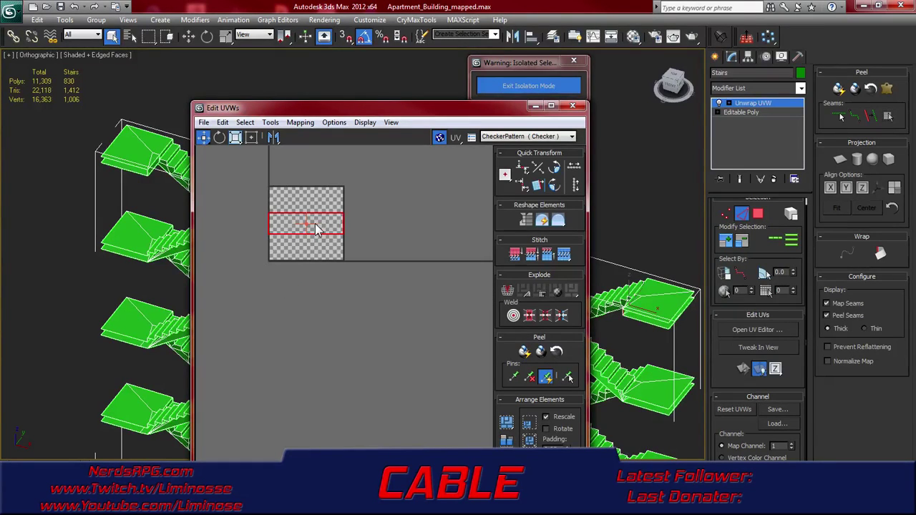
{"action": "key", "text": "3"}
{"action": "left_click", "coordinate": [319, 220]}
{"action": "left_click_drag", "start_coordinate": [319, 221], "coordinate": [402, 218]}
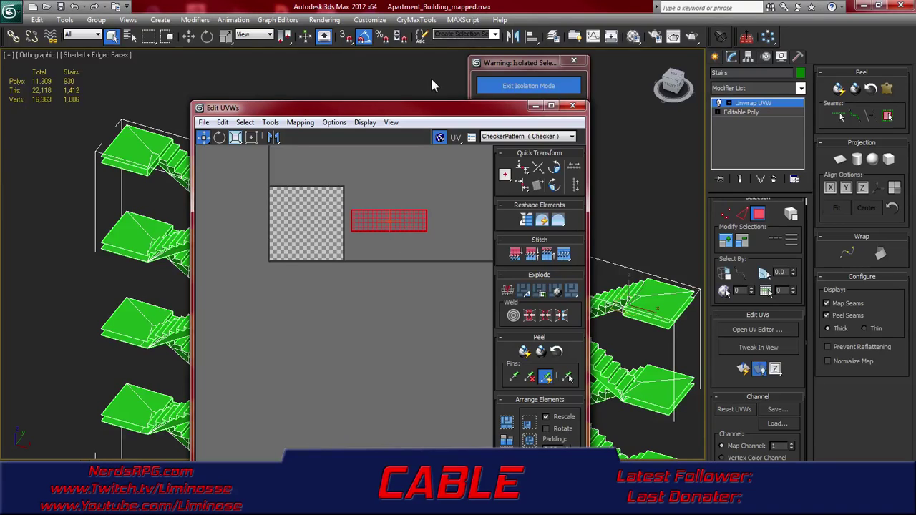
Quick planar map the selected strip along Z, and remap it using averaged-normals alignment instead
{"action": "left_click", "coordinate": [741, 367]}
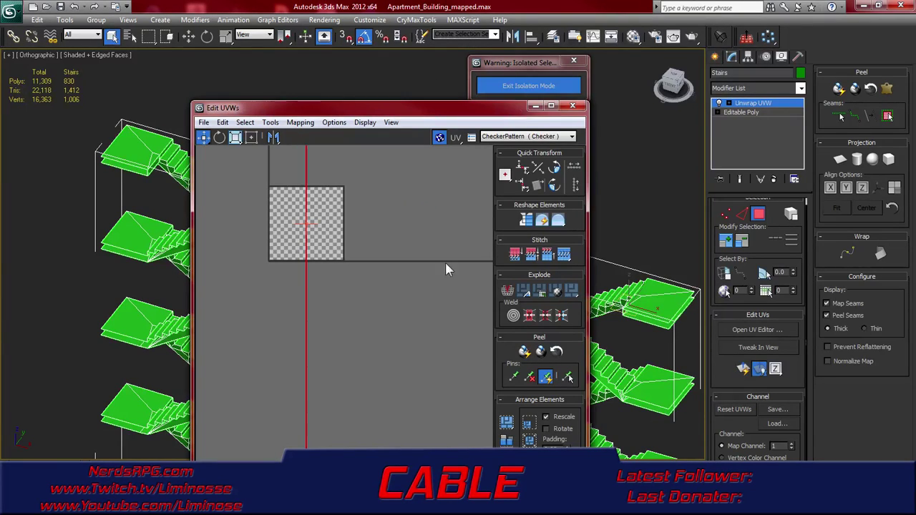
{"action": "scroll", "coordinate": [410, 239], "scroll_direction": "down", "scroll_amount": 5}
{"action": "scroll", "coordinate": [395, 221], "scroll_direction": "down", "scroll_amount": 8}
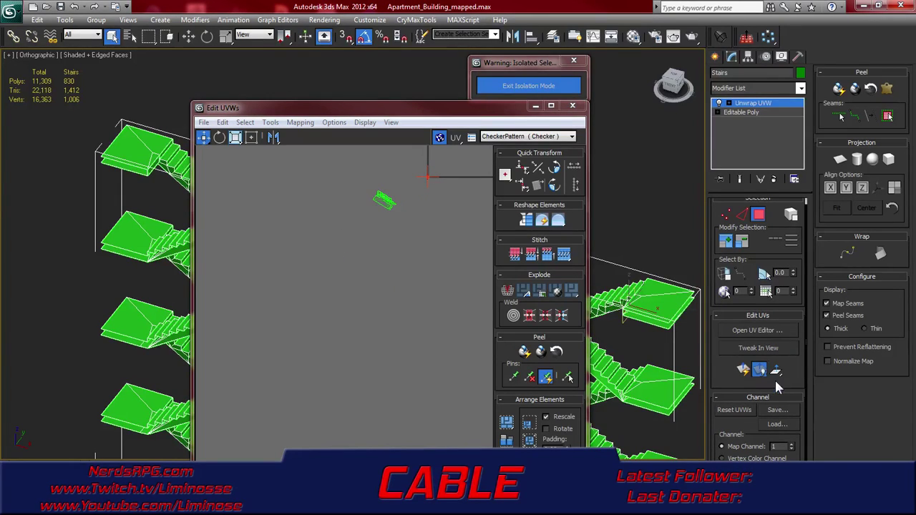
{"action": "middle_click_drag", "start_coordinate": [404, 206], "coordinate": [310, 252]}
{"action": "scroll", "coordinate": [308, 252], "scroll_direction": "up", "scroll_amount": 5}
{"action": "scroll", "coordinate": [326, 207], "scroll_direction": "up", "scroll_amount": 2}
{"action": "middle_click_drag", "start_coordinate": [329, 185], "coordinate": [274, 315]}
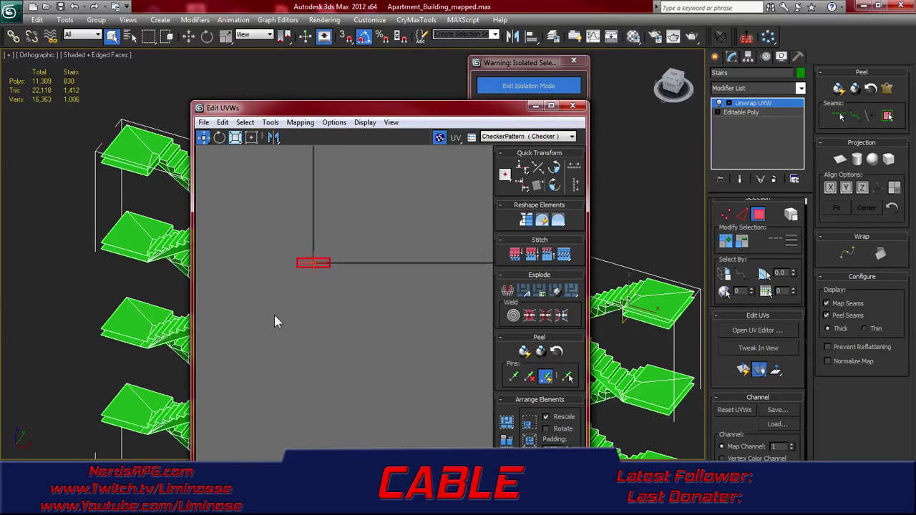
Move the two strip islands away from the UV origin and stack them on each other inside the UV tile
{"action": "left_click_drag", "start_coordinate": [319, 259], "coordinate": [396, 180]}
{"action": "key", "text": "ctrl+z"}
{"action": "left_click_drag", "start_coordinate": [327, 264], "coordinate": [395, 172]}
{"action": "left_click", "coordinate": [315, 257]}
{"action": "middle_click_drag", "start_coordinate": [356, 204], "coordinate": [250, 367]}
{"action": "left_click_drag", "start_coordinate": [250, 309], "coordinate": [326, 366]}
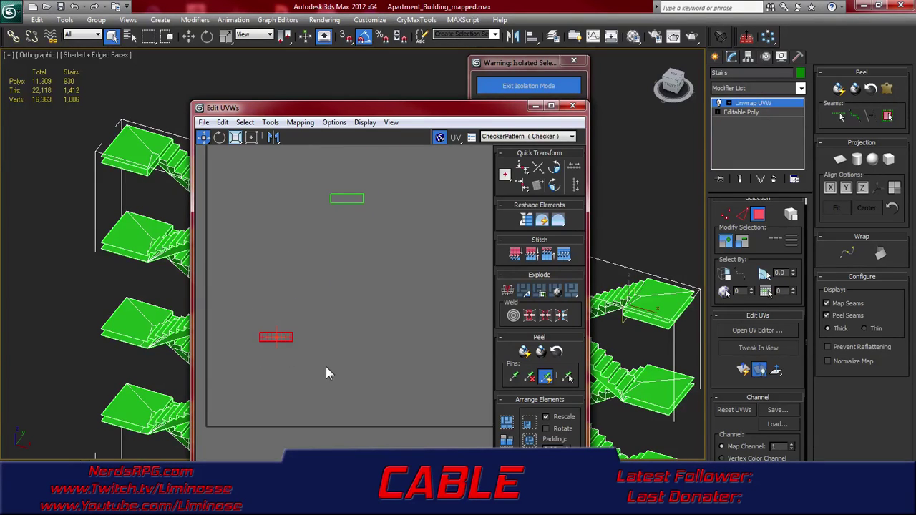
{"action": "left_click_drag", "start_coordinate": [283, 337], "coordinate": [353, 199]}
{"action": "scroll", "coordinate": [354, 198], "scroll_direction": "down", "scroll_amount": 4}
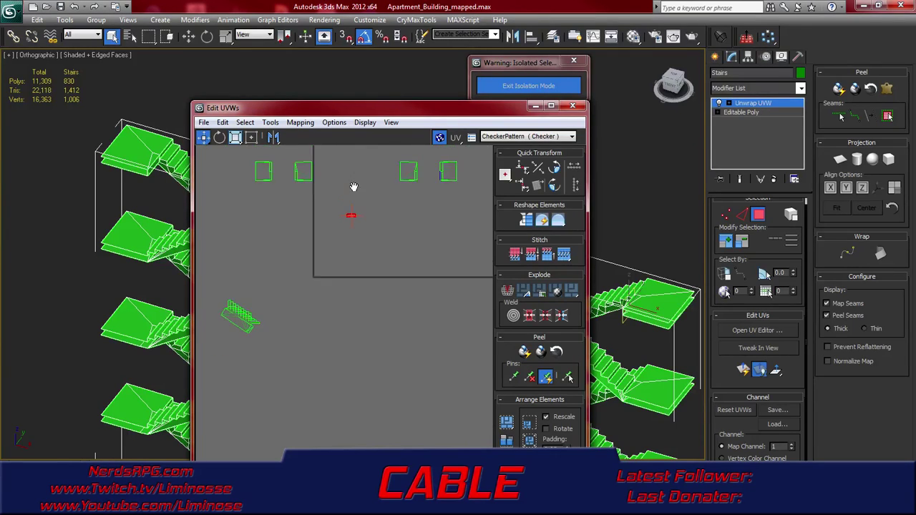
Move the stair landing islands closer together so all four form one compact row
{"action": "middle_click_drag", "start_coordinate": [354, 198], "coordinate": [356, 256]}
{"action": "left_click_drag", "start_coordinate": [384, 249], "coordinate": [326, 232]}
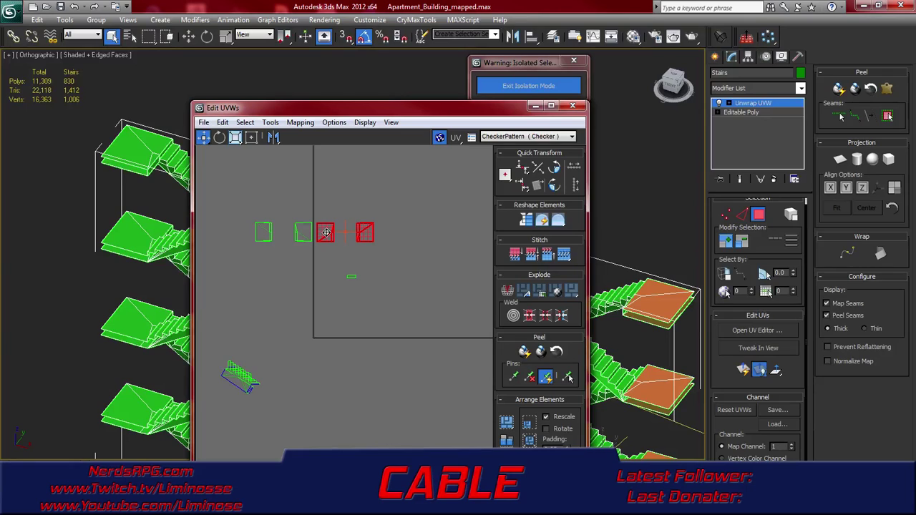
{"action": "left_click_drag", "start_coordinate": [395, 212], "coordinate": [285, 232]}
Place the stacked strip beside the stair flight island, and move both to the end of the landing row
{"action": "left_click", "coordinate": [350, 279]}
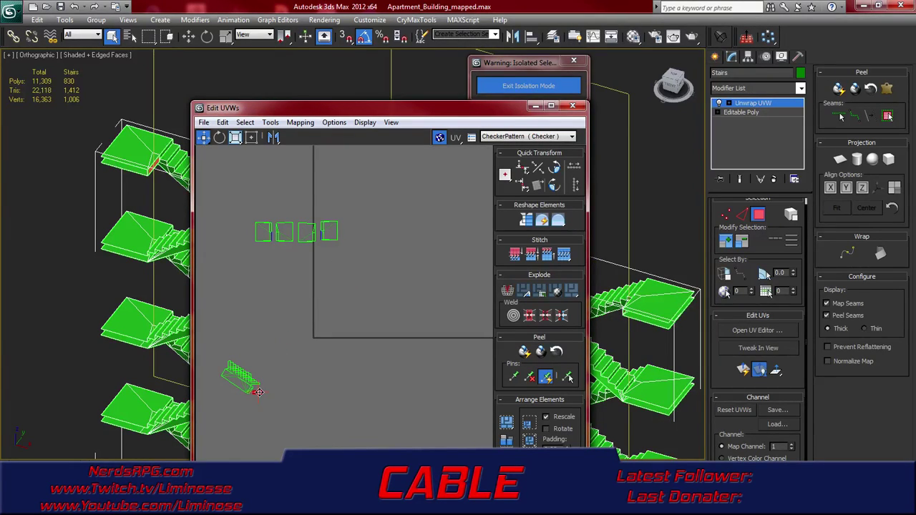
{"action": "left_click_drag", "start_coordinate": [289, 330], "coordinate": [200, 411]}
{"action": "left_click_drag", "start_coordinate": [247, 380], "coordinate": [232, 229]}
{"action": "left_click", "coordinate": [336, 319]}
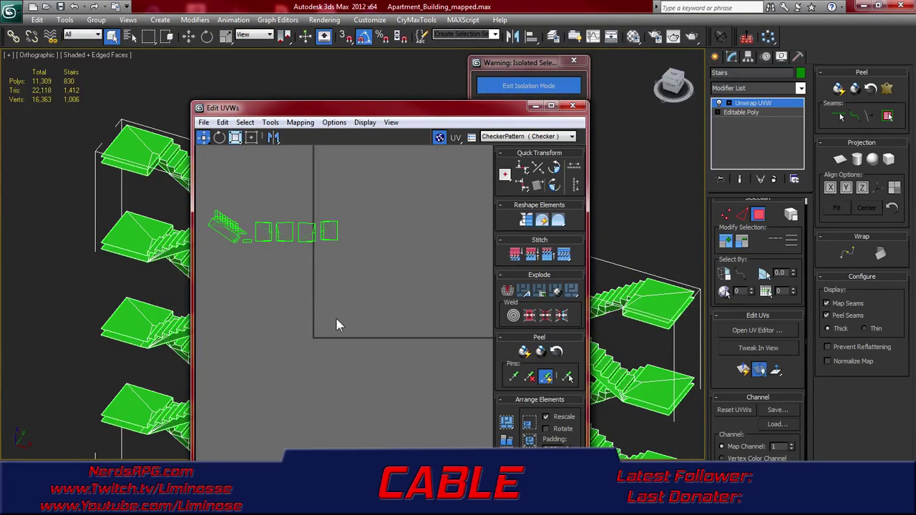
Close the UV editor, collapse the stairs' Unwrap UVW modifier into the Editable Poly and exit isolation mode
{"action": "left_click", "coordinate": [572, 106]}
{"action": "right_click", "coordinate": [737, 107]}
{"action": "left_click", "coordinate": [751, 207]}
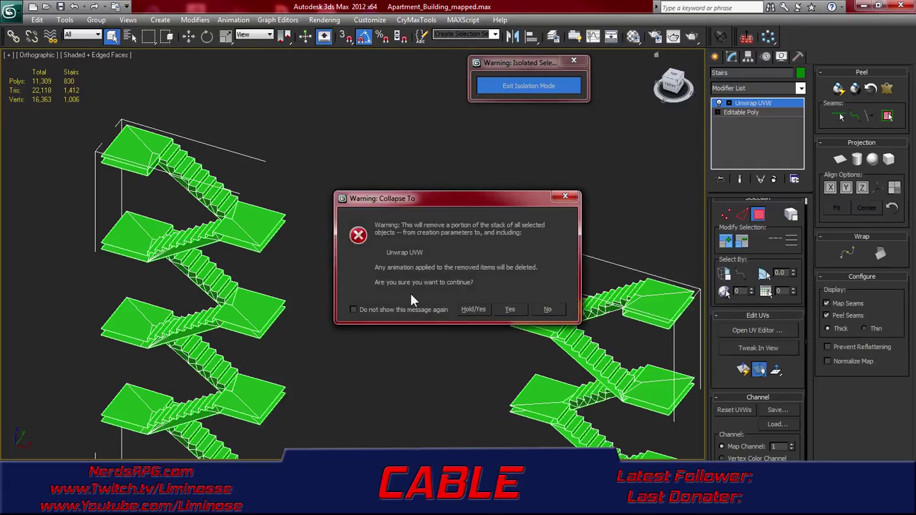
{"action": "left_click", "coordinate": [508, 309]}
{"action": "left_click", "coordinate": [528, 85]}
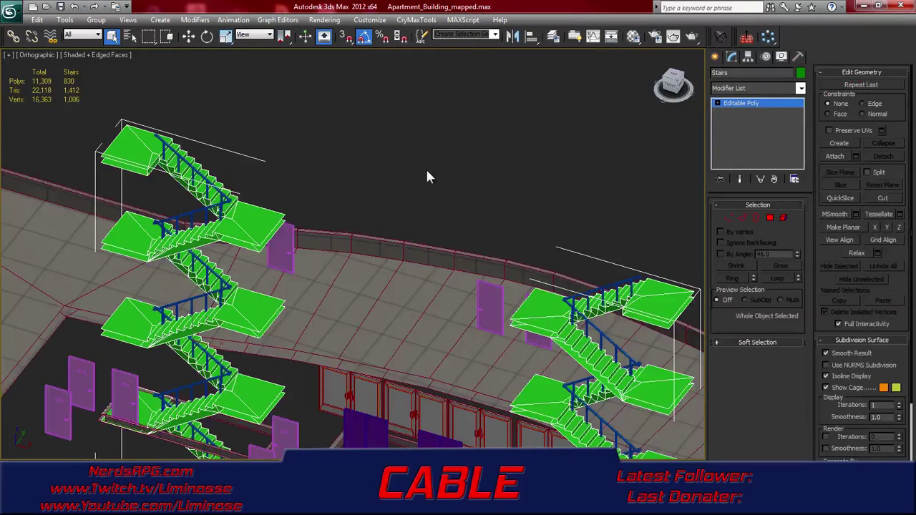
Add the building's floor object to the stairs selection, apply Unwrap UVW to both and open the UV editor
{"action": "middle_click_drag", "start_coordinate": [508, 329], "coordinate": [453, 259]}
{"action": "left_click", "coordinate": [436, 291], "text": "ctrl"}
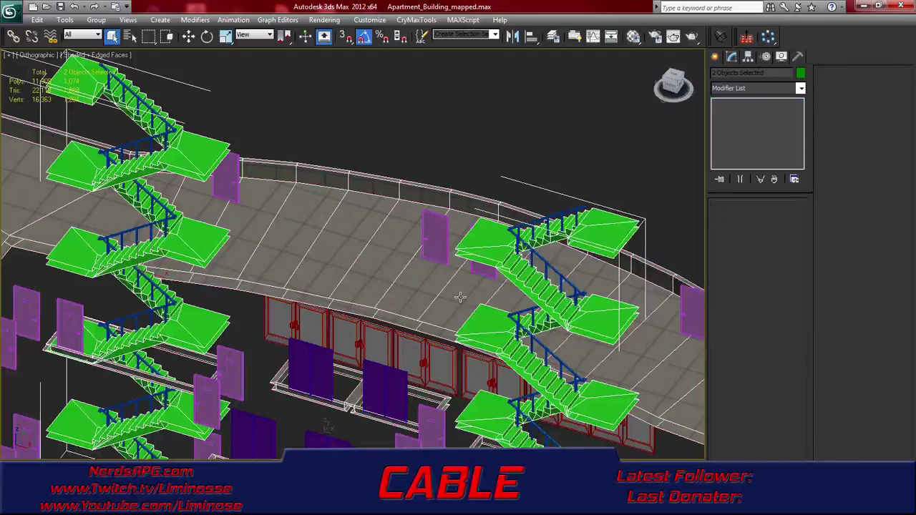
{"action": "left_click", "coordinate": [760, 88]}
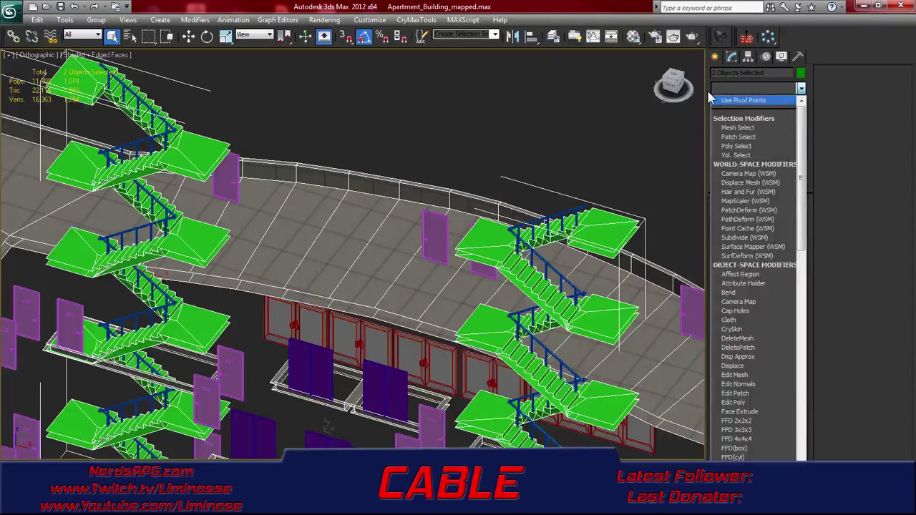
{"action": "key", "text": "u"}
{"action": "left_click", "coordinate": [756, 386]}
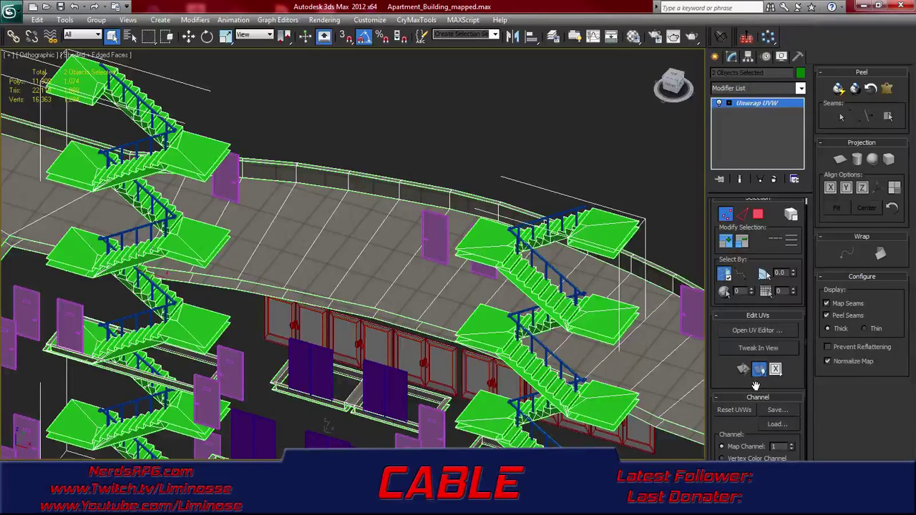
{"action": "left_click", "coordinate": [765, 330]}
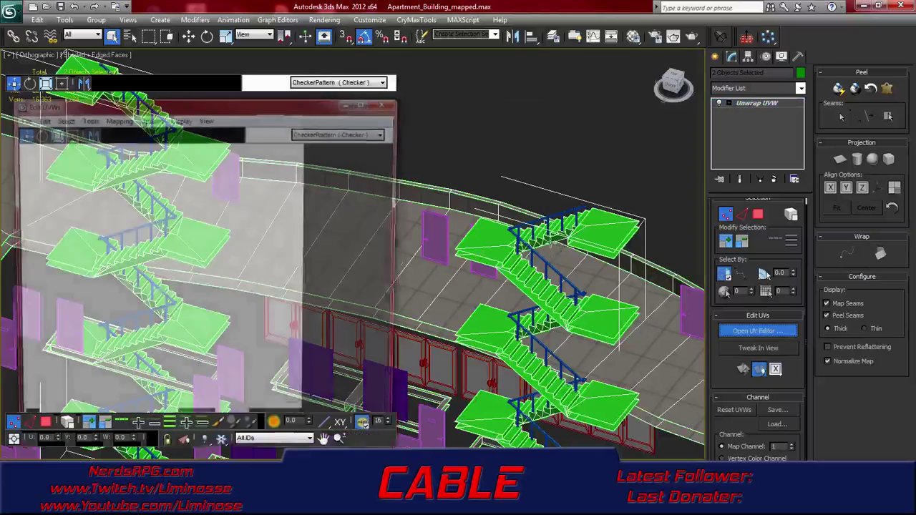
Select all the stair islands as faces by inverting the selection, and move them down in freeform mode
{"action": "scroll", "coordinate": [241, 260], "scroll_direction": "down", "scroll_amount": 4}
{"action": "scroll", "coordinate": [240, 256], "scroll_direction": "down", "scroll_amount": 5}
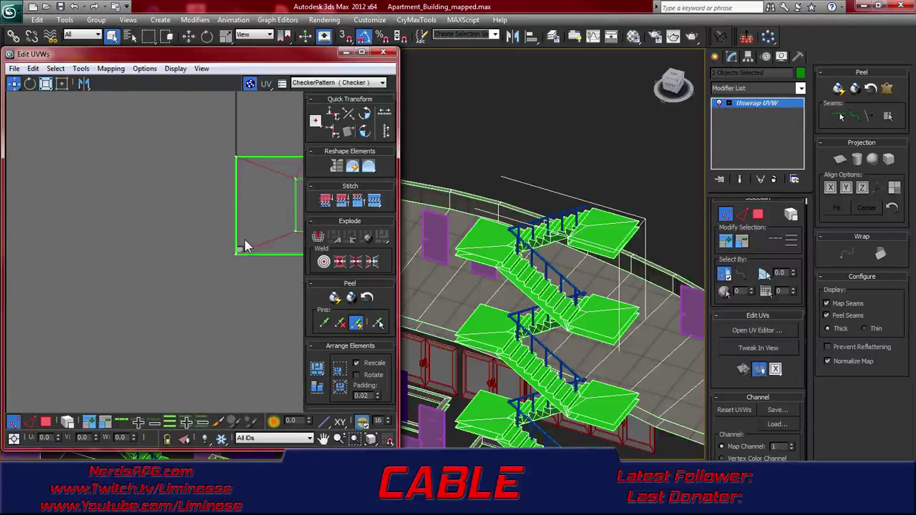
{"action": "middle_click_drag", "start_coordinate": [247, 228], "coordinate": [194, 296]}
{"action": "scroll", "coordinate": [163, 235], "scroll_direction": "down", "scroll_amount": 8}
{"action": "key", "text": "3"}
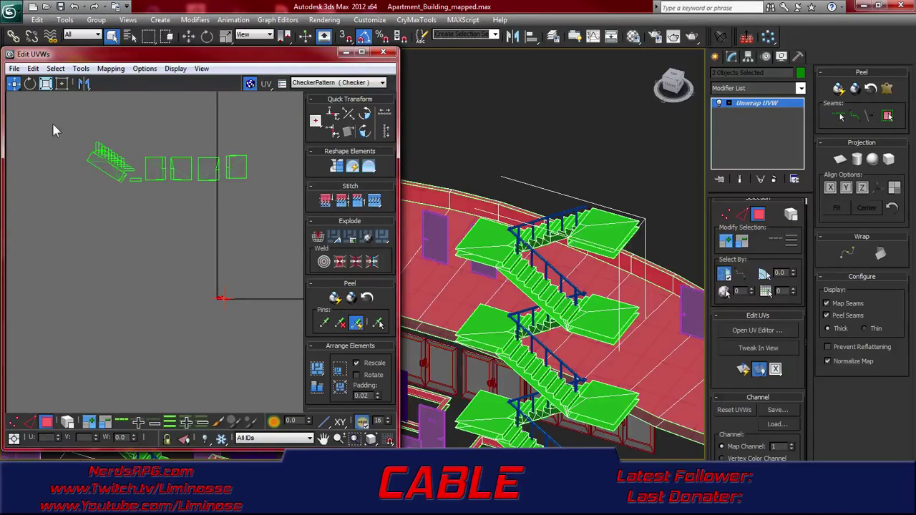
{"action": "key", "text": "ctrl+i"}
{"action": "left_click", "coordinate": [62, 84]}
{"action": "left_click_drag", "start_coordinate": [174, 172], "coordinate": [174, 283]}
Scale the stair islands down to suit the floor layout and place them just above the floor's curved island
{"action": "left_click_drag", "start_coordinate": [89, 252], "coordinate": [233, 335]}
{"action": "scroll", "coordinate": [229, 303], "scroll_direction": "up", "scroll_amount": 8}
{"action": "left_click_drag", "start_coordinate": [285, 247], "coordinate": [147, 259]}
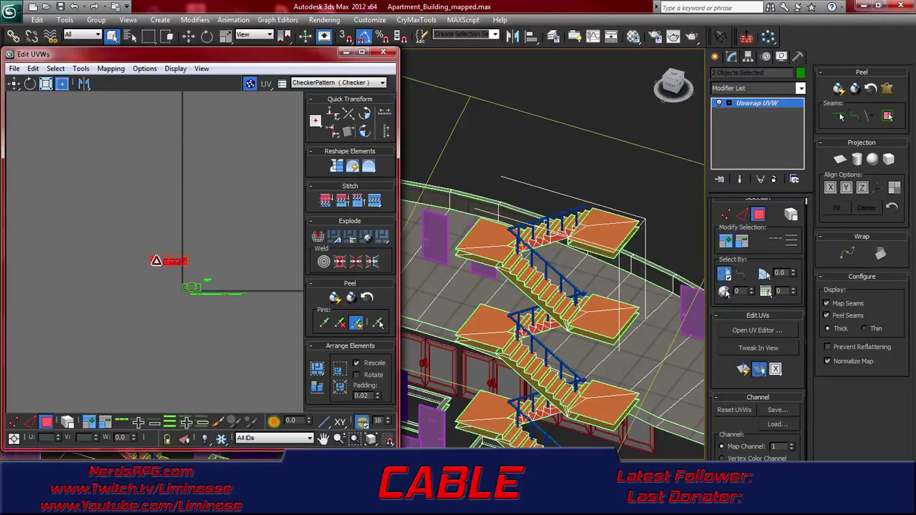
{"action": "scroll", "coordinate": [180, 274], "scroll_direction": "up", "scroll_amount": 5}
{"action": "left_click_drag", "start_coordinate": [217, 247], "coordinate": [256, 334]}
{"action": "scroll", "coordinate": [256, 334], "scroll_direction": "up", "scroll_amount": 8}
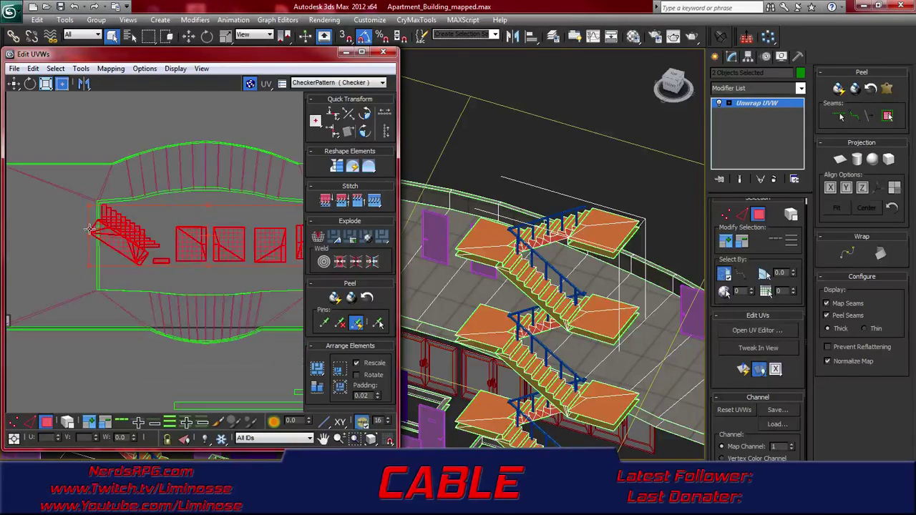
{"action": "left_click_drag", "start_coordinate": [89, 207], "coordinate": [135, 248]}
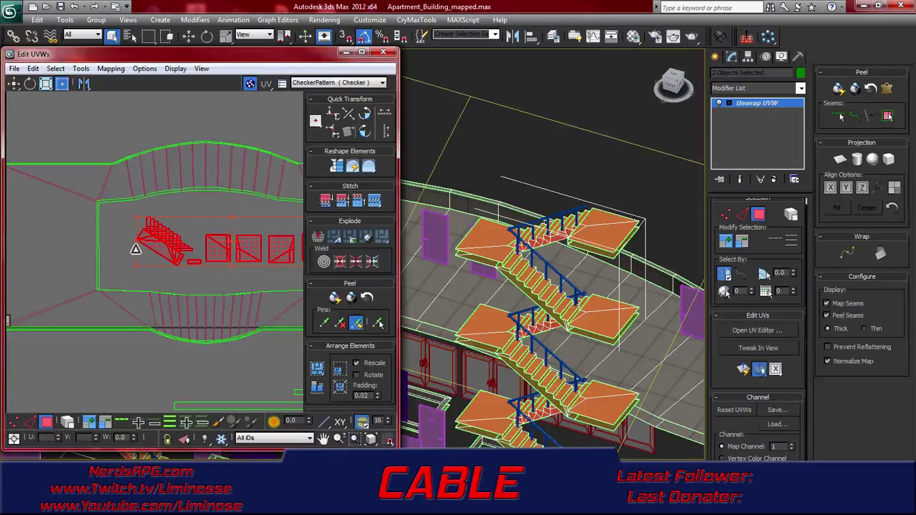
{"action": "scroll", "coordinate": [219, 249], "scroll_direction": "down", "scroll_amount": 1}
{"action": "middle_click_drag", "start_coordinate": [235, 249], "coordinate": [140, 241]}
{"action": "left_click_drag", "start_coordinate": [173, 243], "coordinate": [156, 133]}
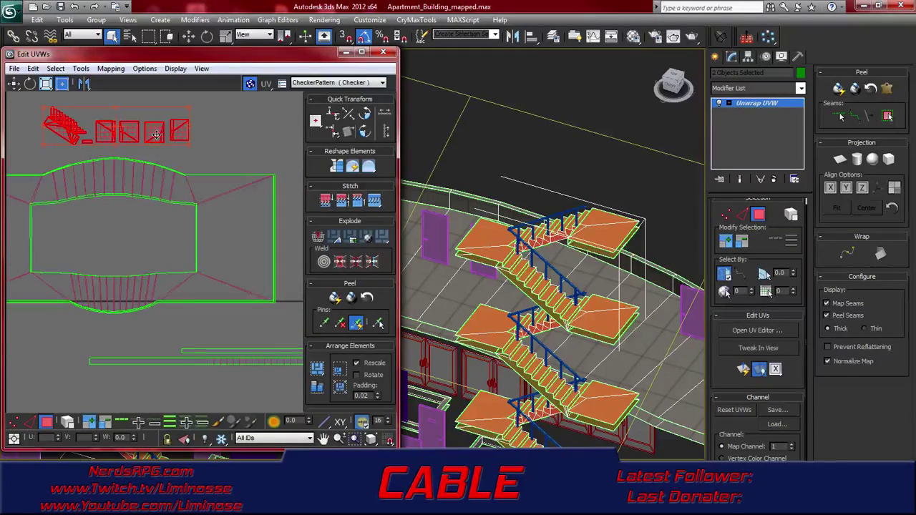
Close the UV editor and collapse the shared Unwrap UVW modifier on the stairs and floor with Hold/Yes
{"action": "left_click", "coordinate": [383, 52]}
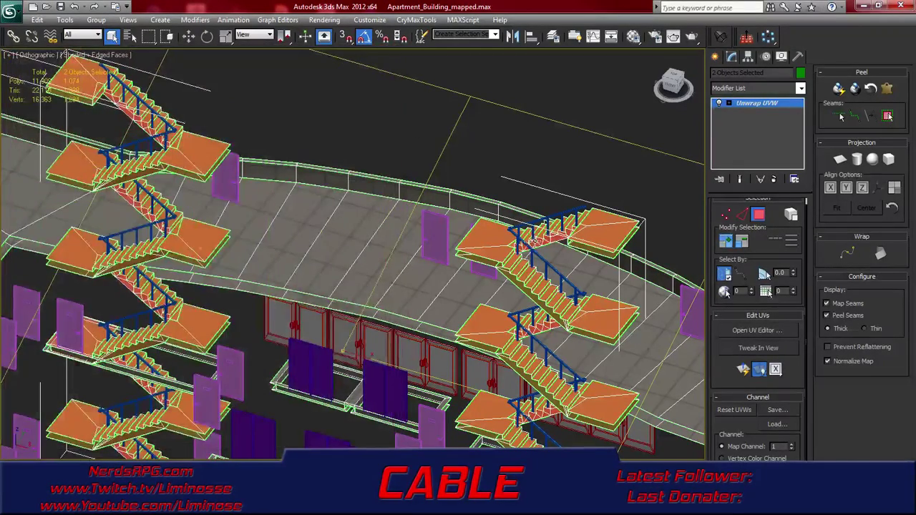
{"action": "right_click", "coordinate": [763, 104]}
{"action": "left_click", "coordinate": [744, 206]}
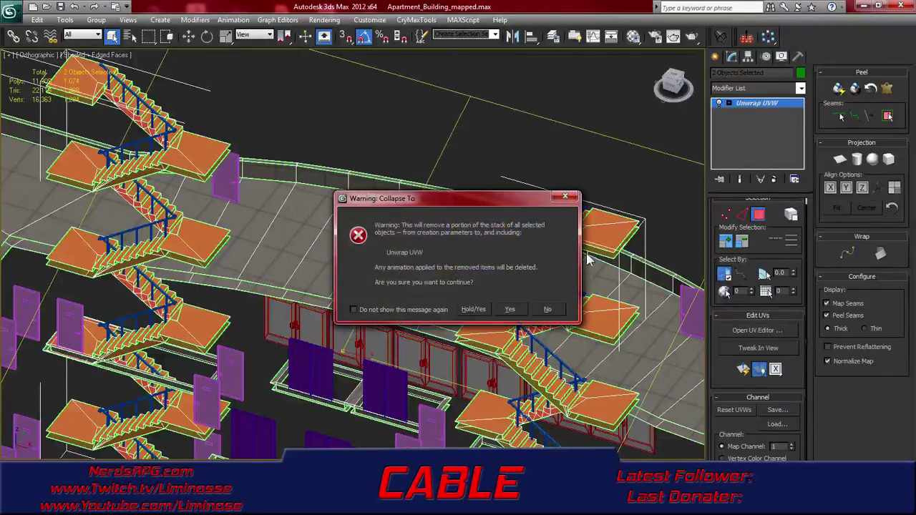
{"action": "left_click", "coordinate": [466, 309]}
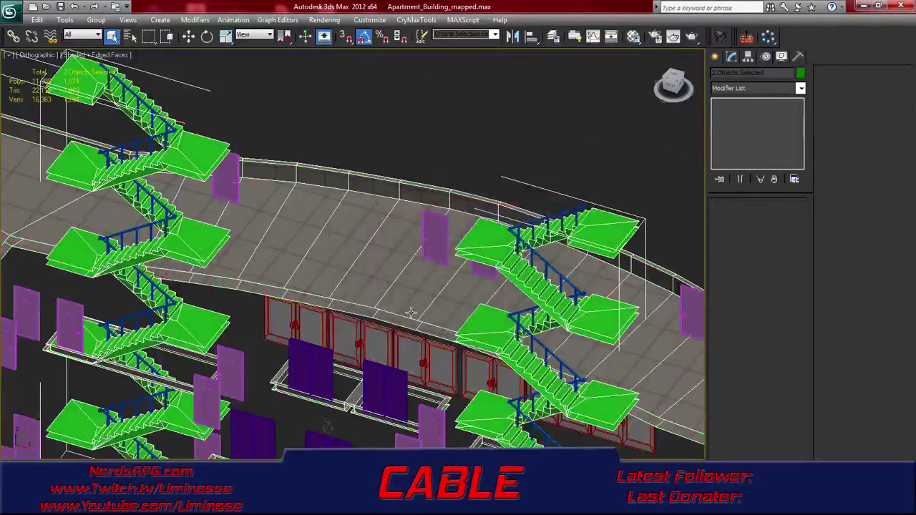
Hide the selected stairs and floor objects, leaving the doors and handrails in view
{"action": "middle_click_drag", "start_coordinate": [477, 320], "coordinate": [450, 282]}
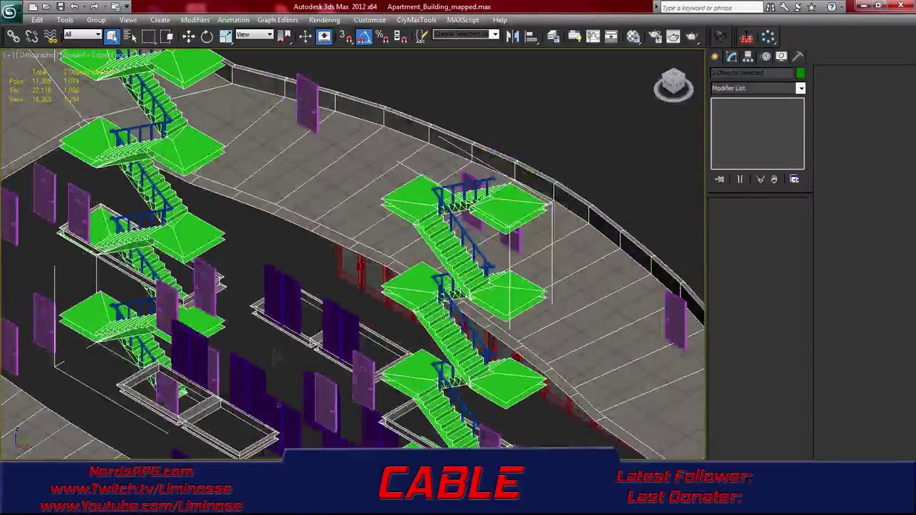
{"action": "right_click", "coordinate": [425, 296]}
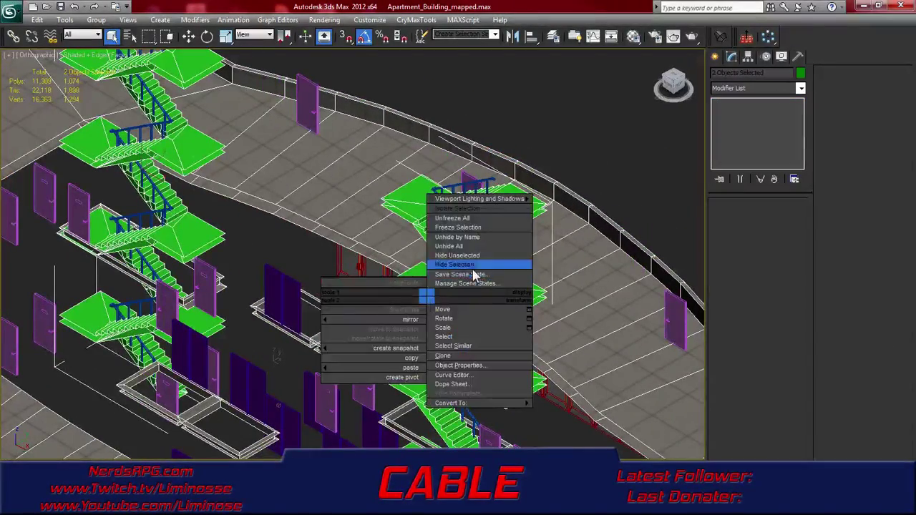
{"action": "left_click", "coordinate": [472, 266]}
{"action": "middle_click_drag", "start_coordinate": [372, 311], "coordinate": [384, 217]}
{"action": "scroll", "coordinate": [390, 229], "scroll_direction": "down", "scroll_amount": 3}
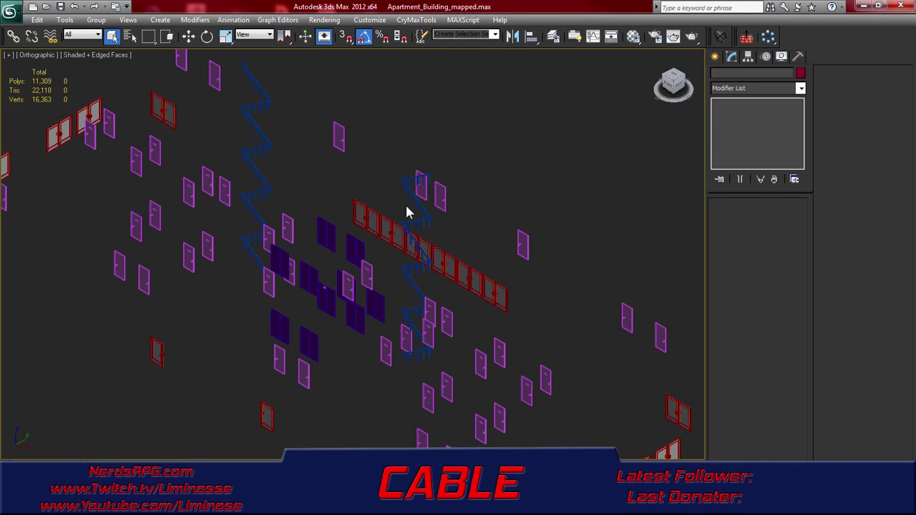
Select the stair handrails and examine them together with the doors from the other side of the building
{"action": "left_click", "coordinate": [414, 284]}
{"action": "middle_click_drag", "start_coordinate": [462, 265], "coordinate": [337, 268], "text": "alt"}
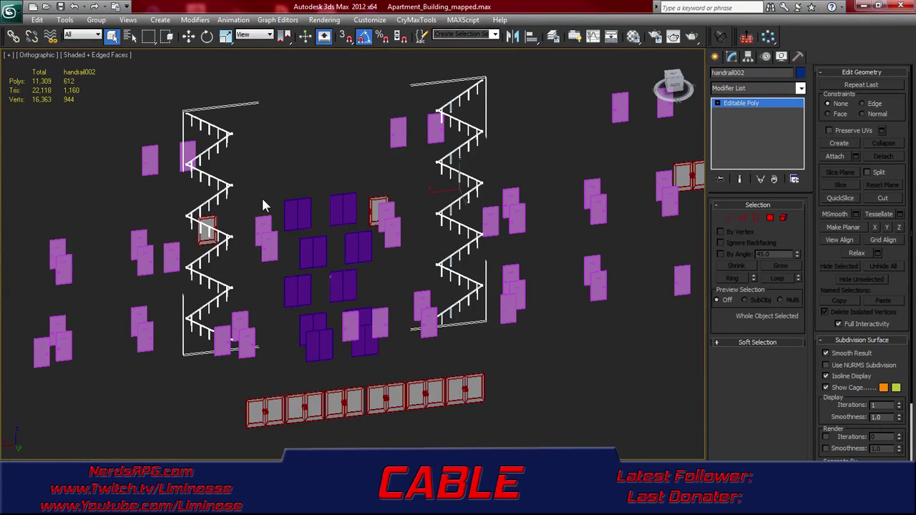
{"action": "middle_click_drag", "start_coordinate": [276, 203], "coordinate": [278, 126]}
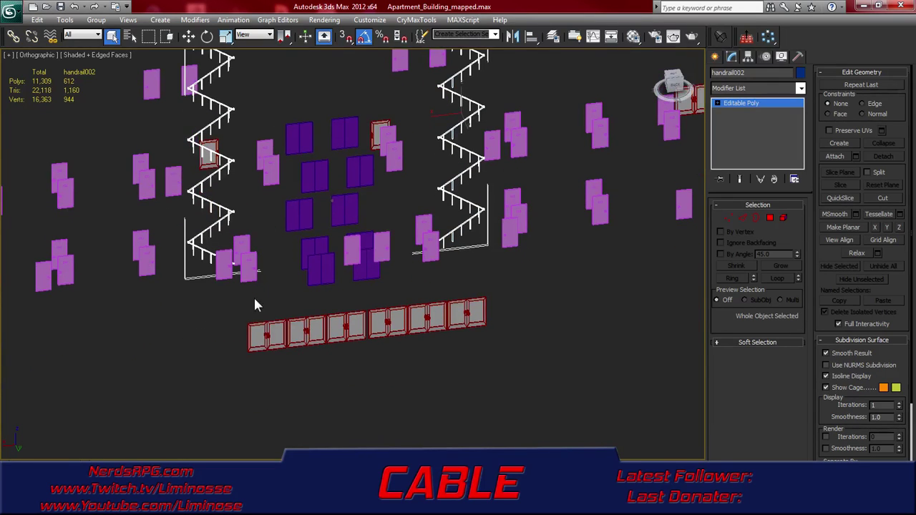
Select door panel FDoor013 in the long row of red-framed doors and apply an Unwrap UVW modifier to it
{"action": "left_click", "coordinate": [274, 334]}
{"action": "left_click", "coordinate": [275, 336]}
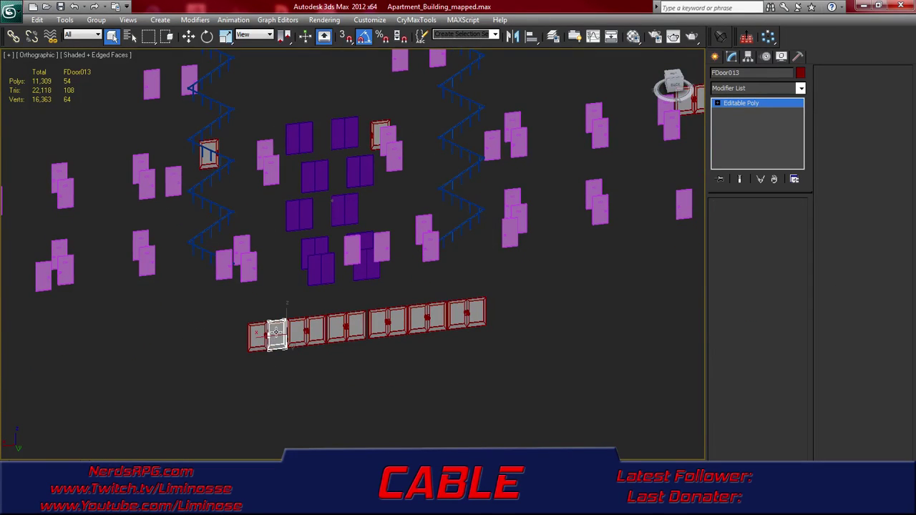
{"action": "left_click", "coordinate": [279, 347]}
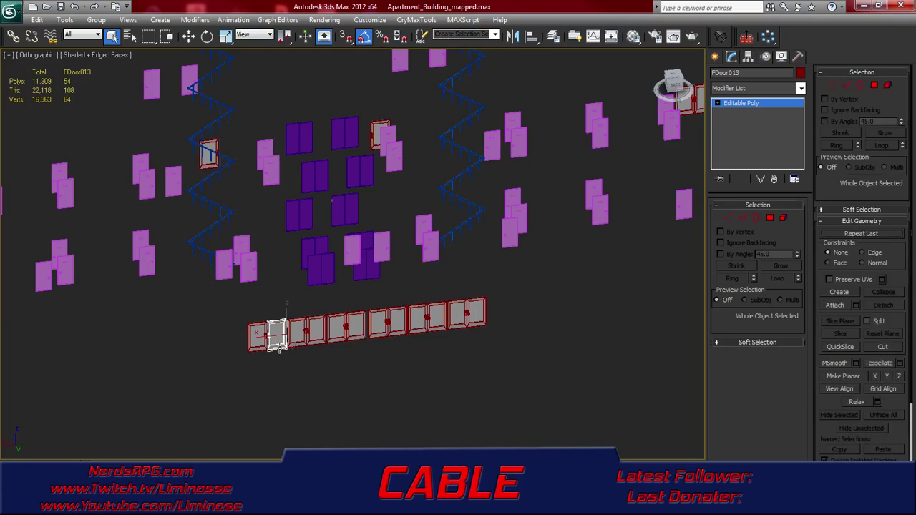
{"action": "left_click", "coordinate": [778, 90]}
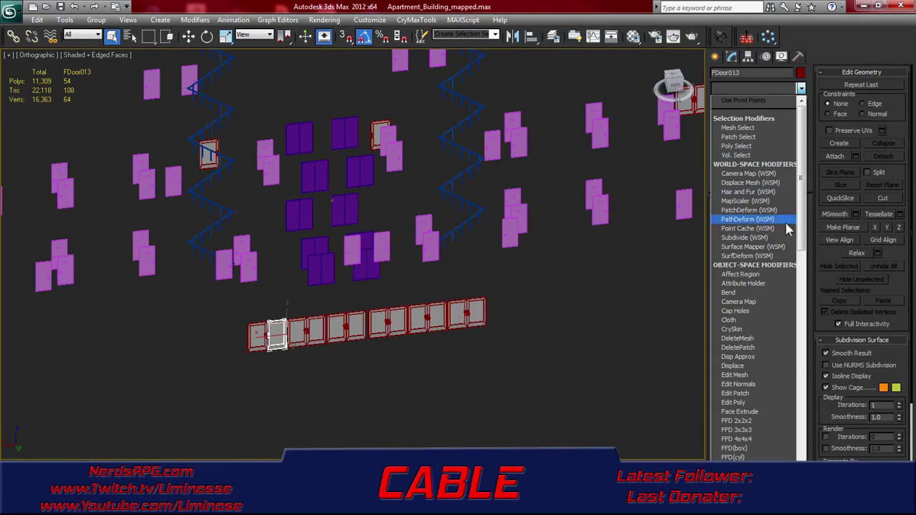
{"action": "scroll", "coordinate": [772, 250], "scroll_direction": "down", "scroll_amount": 15}
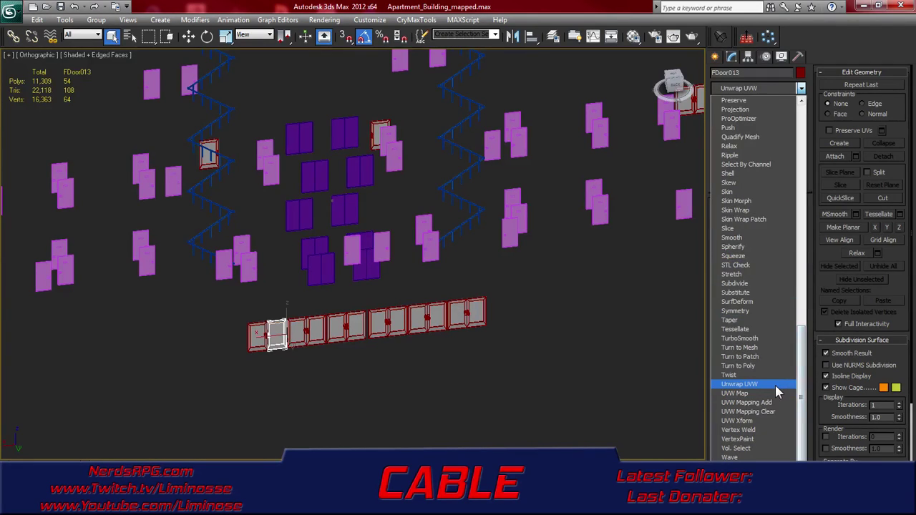
{"action": "left_click", "coordinate": [775, 385]}
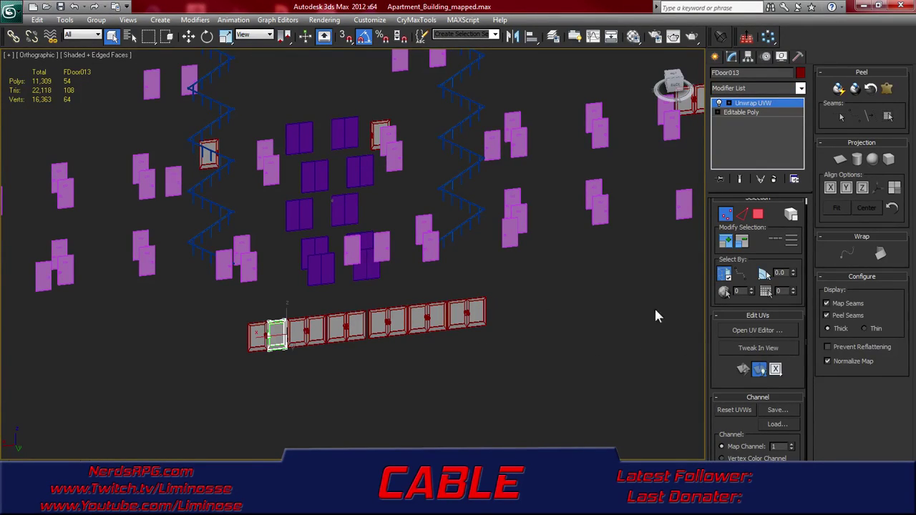
Inspect the door's UVs in the UV editor with the Map #15 (Doors_stairs.tga) background, and close the editor
{"action": "left_click", "coordinate": [757, 334]}
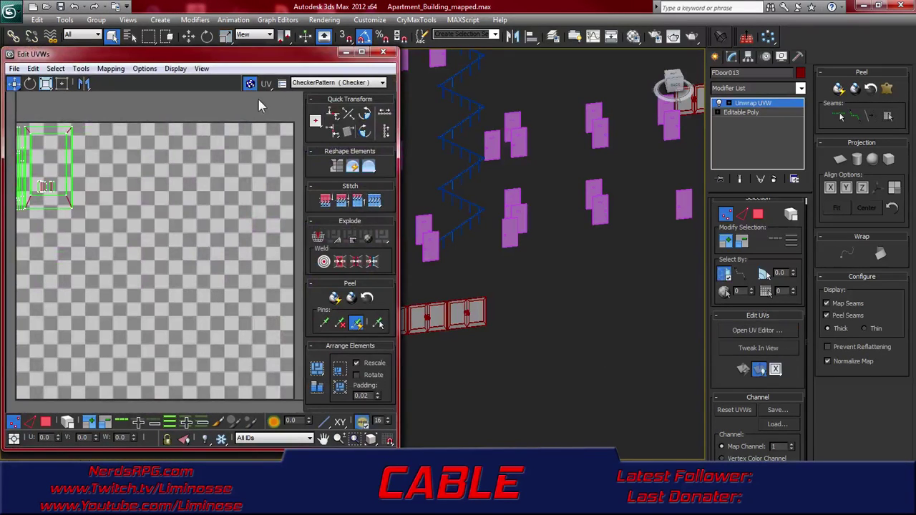
{"action": "left_click", "coordinate": [308, 82]}
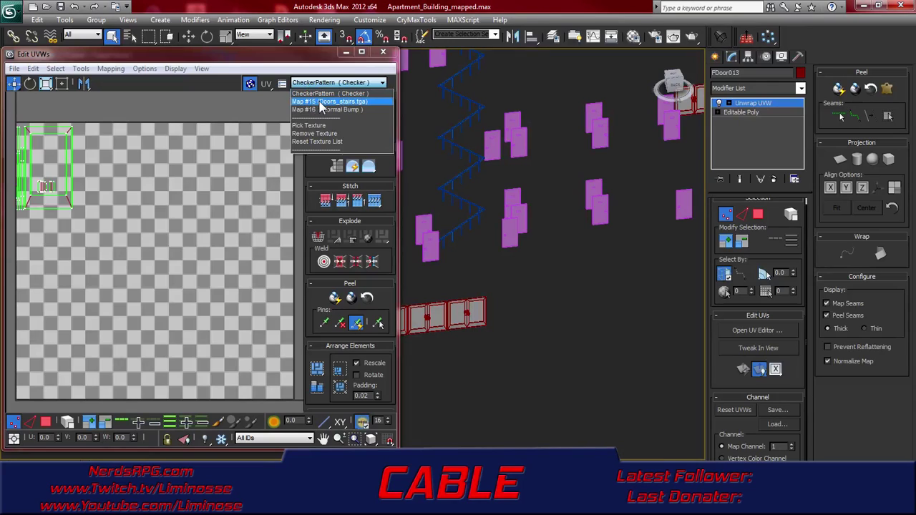
{"action": "left_click", "coordinate": [319, 99]}
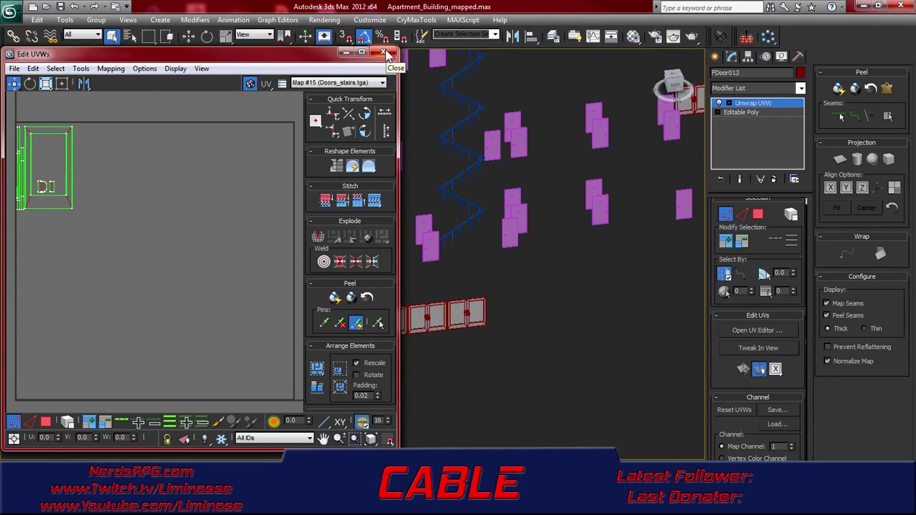
{"action": "left_click", "coordinate": [386, 55]}
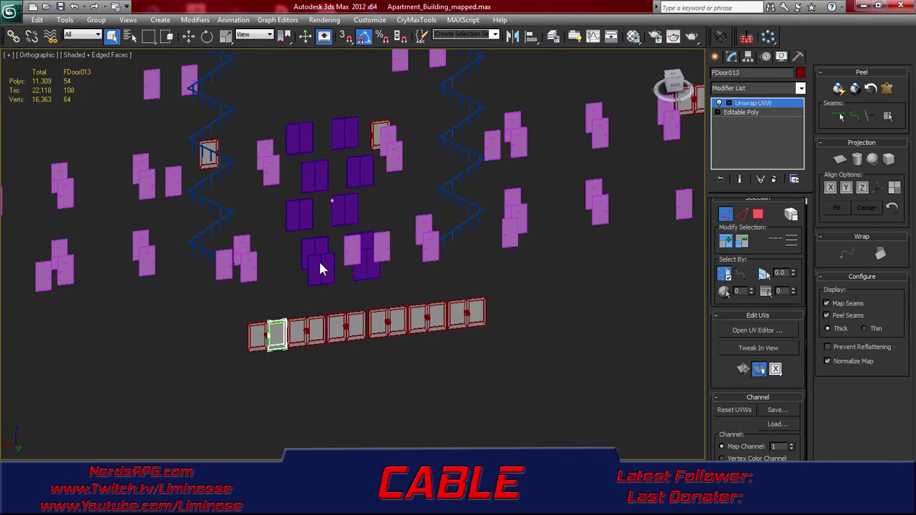
{"action": "scroll", "coordinate": [304, 219], "scroll_direction": "up", "scroll_amount": 5}
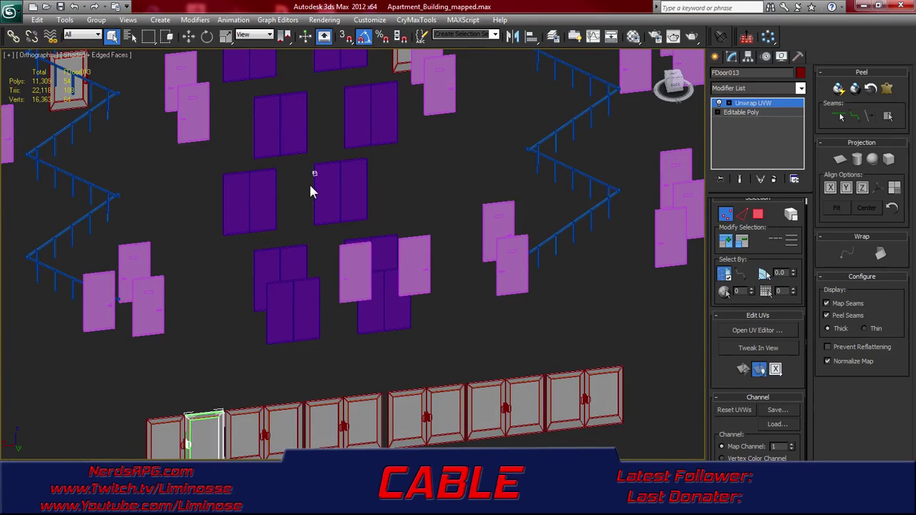
Collapse the Unwrap UVW modifier on door FDoor013 into its Editable Poly
{"action": "scroll", "coordinate": [253, 218], "scroll_direction": "down", "scroll_amount": 4}
{"action": "middle_click_drag", "start_coordinate": [256, 228], "coordinate": [307, 203]}
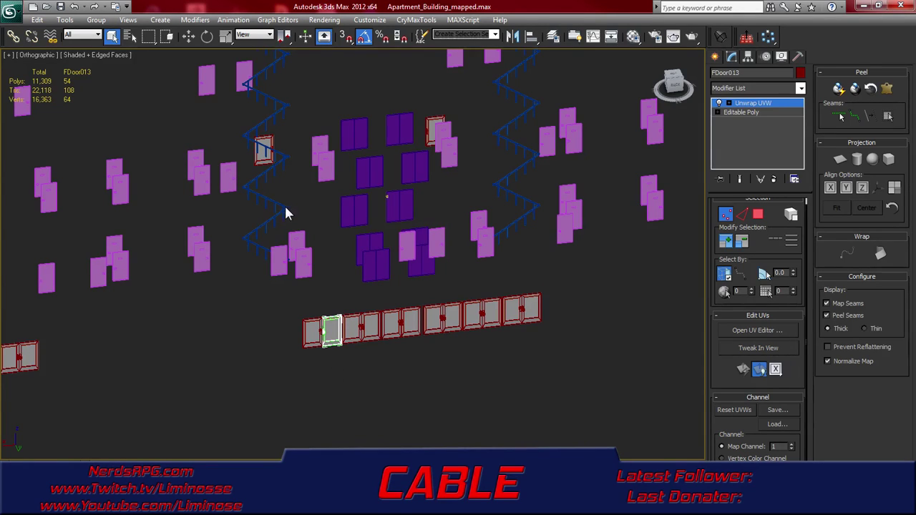
{"action": "right_click", "coordinate": [756, 106]}
{"action": "left_click", "coordinate": [791, 205]}
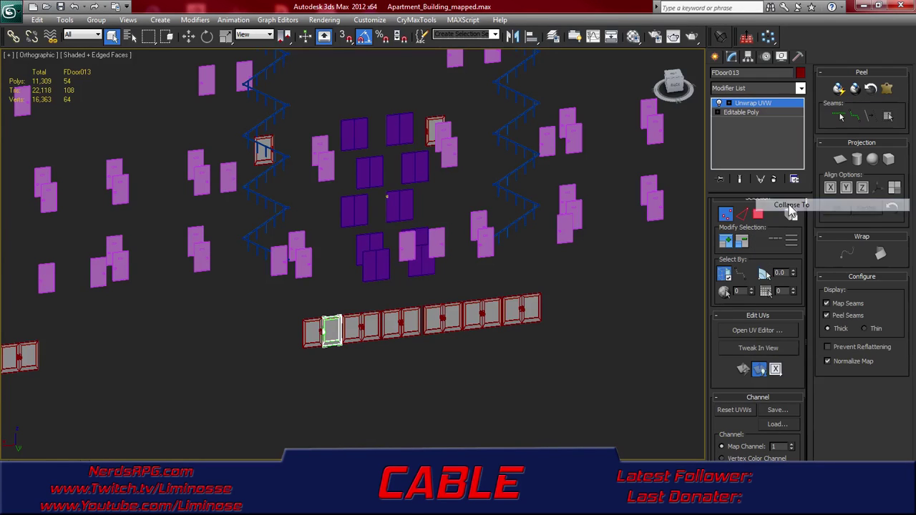
{"action": "left_click", "coordinate": [491, 310]}
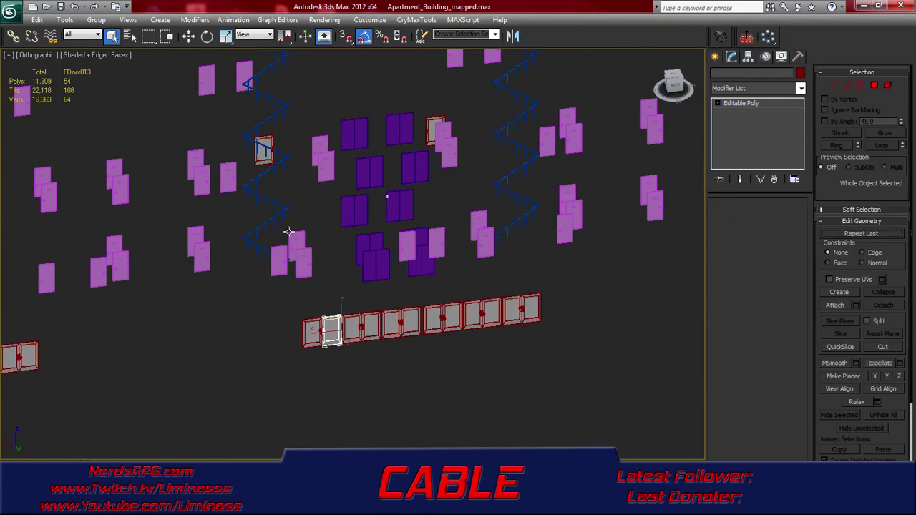
Select the stair handrails together with door FDoor013, apply a shared Unwrap UVW modifier, and collapse it
{"action": "left_click", "coordinate": [282, 208]}
{"action": "left_click", "coordinate": [283, 207]}
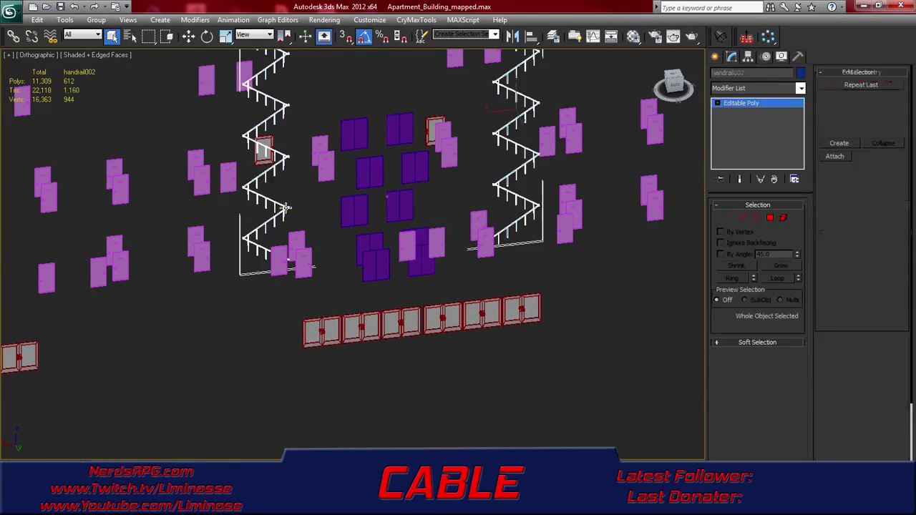
{"action": "left_click", "coordinate": [323, 342], "text": "ctrl"}
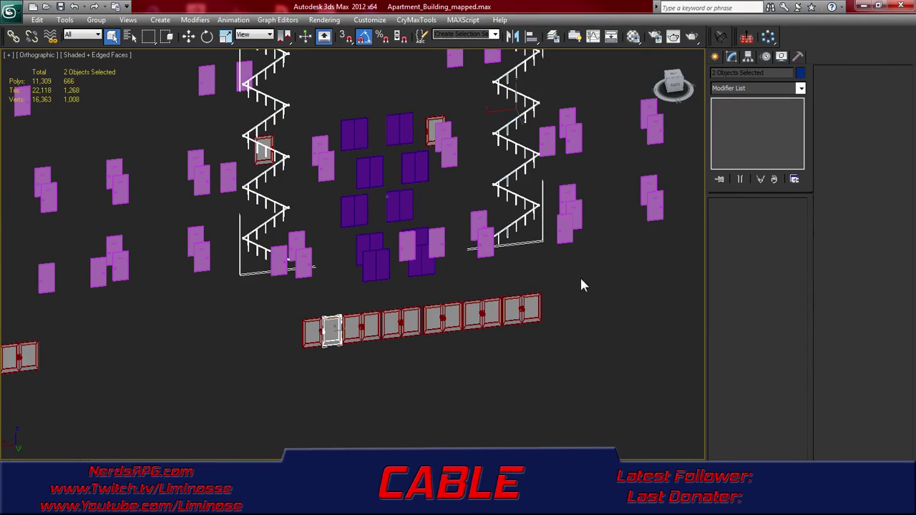
{"action": "left_click", "coordinate": [799, 89]}
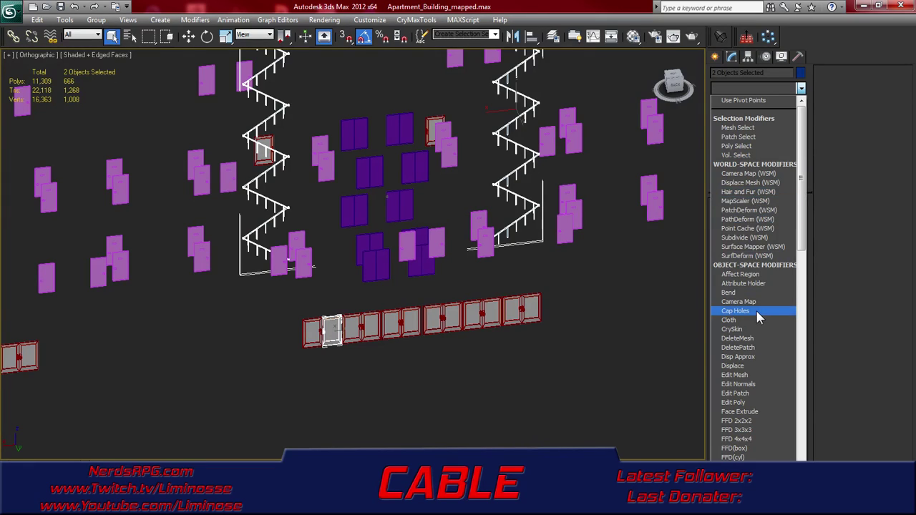
{"action": "key", "text": "u"}
{"action": "left_click", "coordinate": [751, 383]}
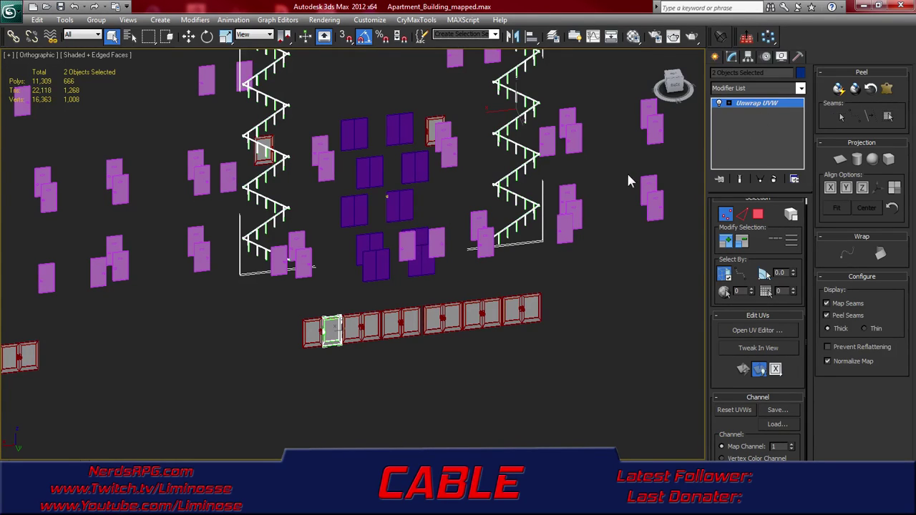
{"action": "right_click", "coordinate": [753, 106]}
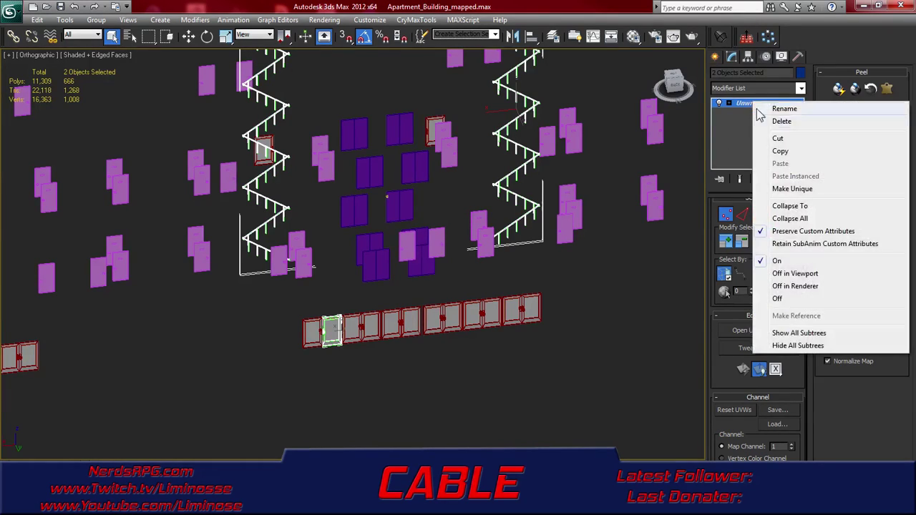
{"action": "left_click", "coordinate": [802, 207]}
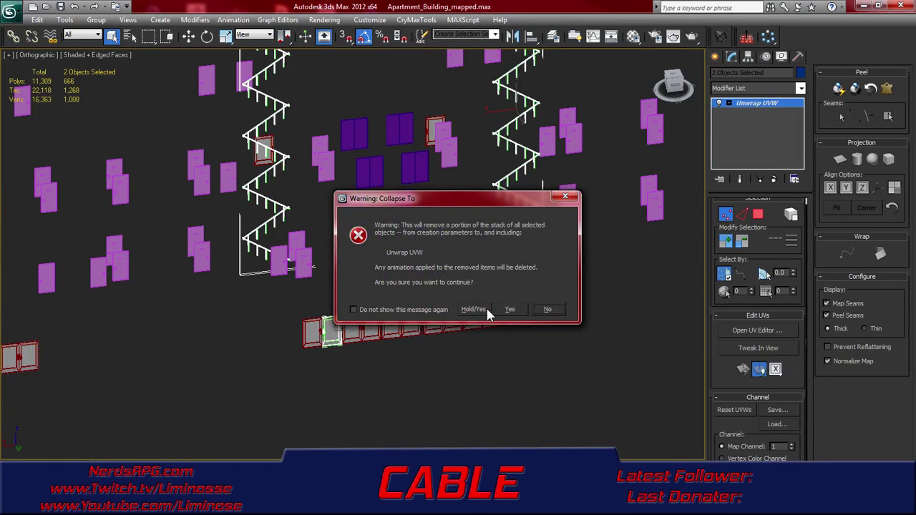
{"action": "left_click", "coordinate": [484, 309]}
Add all the other door panels in the long red-framed row to the handrail and FDoor013 selection
{"action": "left_click", "coordinate": [311, 337], "text": "ctrl"}
{"action": "left_click", "coordinate": [353, 335], "text": "ctrl"}
{"action": "left_click", "coordinate": [374, 336], "text": "ctrl"}
{"action": "left_click", "coordinate": [394, 333], "text": "ctrl"}
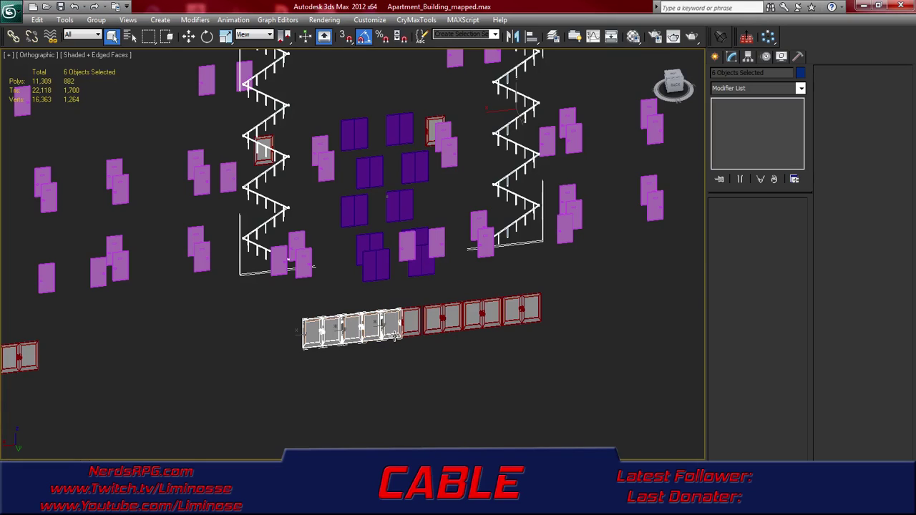
{"action": "left_click", "coordinate": [416, 332], "text": "ctrl"}
{"action": "left_click", "coordinate": [433, 332], "text": "ctrl"}
{"action": "left_click", "coordinate": [456, 329], "text": "ctrl"}
{"action": "left_click", "coordinate": [472, 328], "text": "ctrl"}
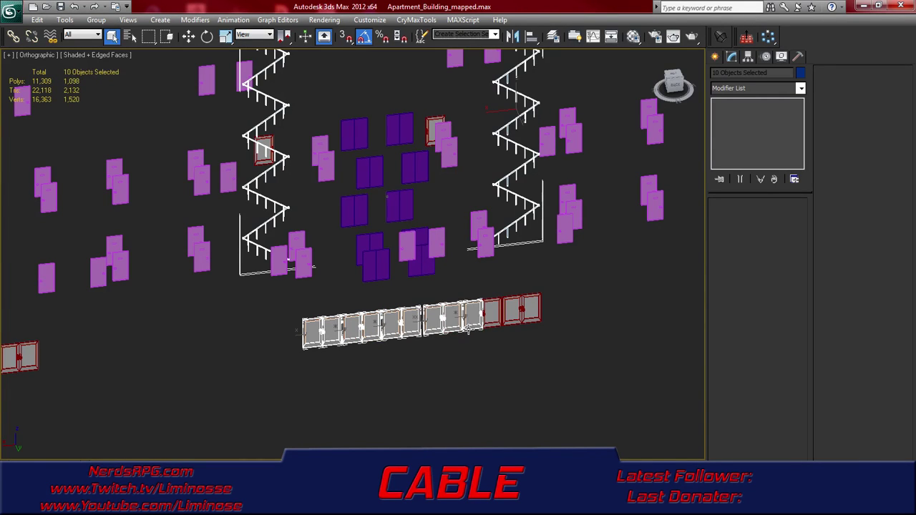
{"action": "left_click", "coordinate": [493, 325], "text": "ctrl"}
{"action": "left_click", "coordinate": [515, 320], "text": "ctrl"}
{"action": "left_click", "coordinate": [531, 319], "text": "ctrl"}
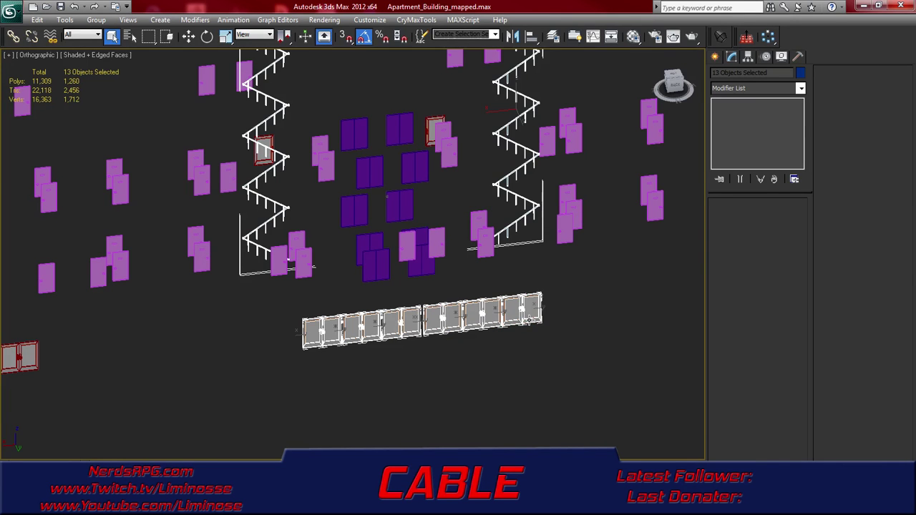
{"action": "scroll", "coordinate": [448, 319], "scroll_direction": "down", "scroll_amount": 3}
{"action": "scroll", "coordinate": [449, 317], "scroll_direction": "up", "scroll_amount": 1}
{"action": "mouse_move", "coordinate": [452, 292]}
{"action": "middle_mouse_down", "text": "alt"}
{"action": "mouse_move", "coordinate": [429, 292]}
{"action": "mouse_move", "coordinate": [501, 281]}
{"action": "mouse_move", "coordinate": [394, 315]}
{"action": "mouse_move", "coordinate": [441, 298]}
{"action": "middle_mouse_up", "text": "alt"}
{"action": "scroll", "coordinate": [374, 306], "scroll_direction": "up", "scroll_amount": 3}
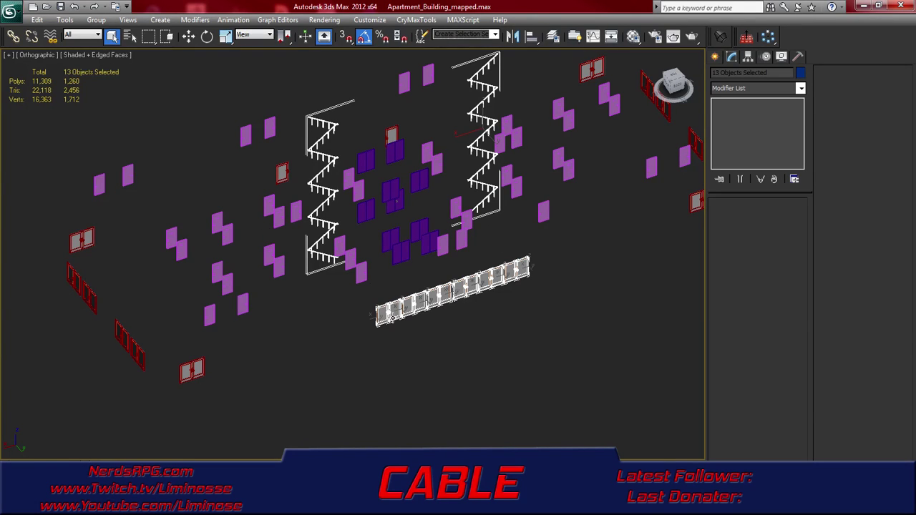
Select only door FDoor013 and the stair handrails, and apply one shared Unwrap UVW modifier to both
{"action": "left_click", "coordinate": [392, 315]}
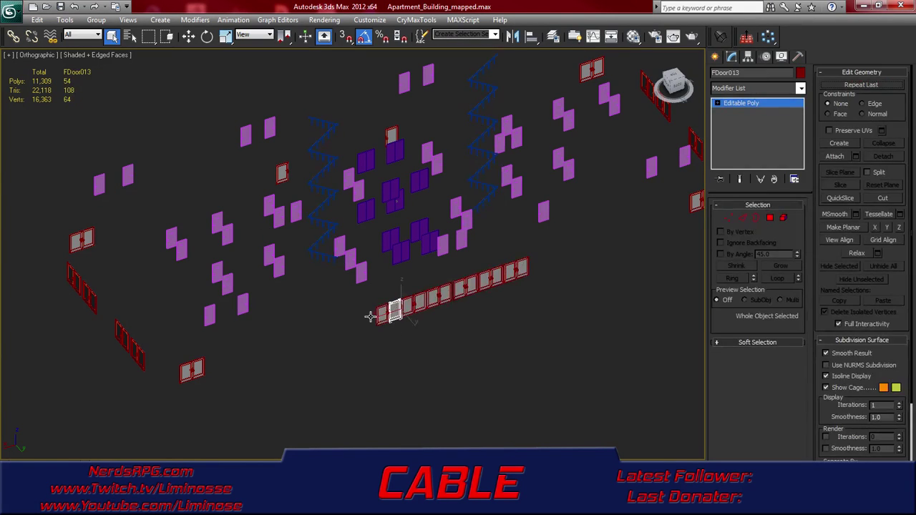
{"action": "mouse_move", "coordinate": [224, 314]}
{"action": "middle_mouse_down", "text": "alt"}
{"action": "mouse_move", "coordinate": [236, 314]}
{"action": "mouse_move", "coordinate": [231, 308]}
{"action": "mouse_move", "coordinate": [234, 321]}
{"action": "middle_mouse_up", "text": "alt"}
{"action": "scroll", "coordinate": [237, 317], "scroll_direction": "up", "scroll_amount": 2}
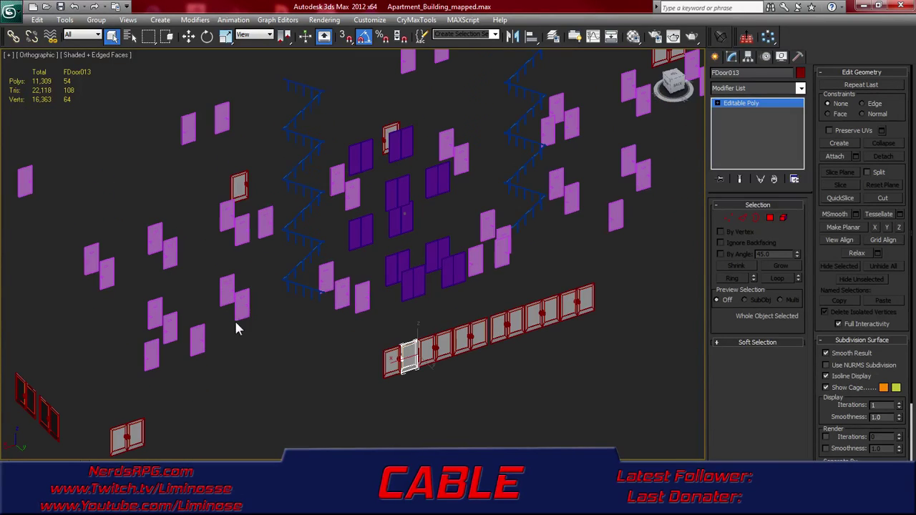
{"action": "left_click", "coordinate": [293, 269]}
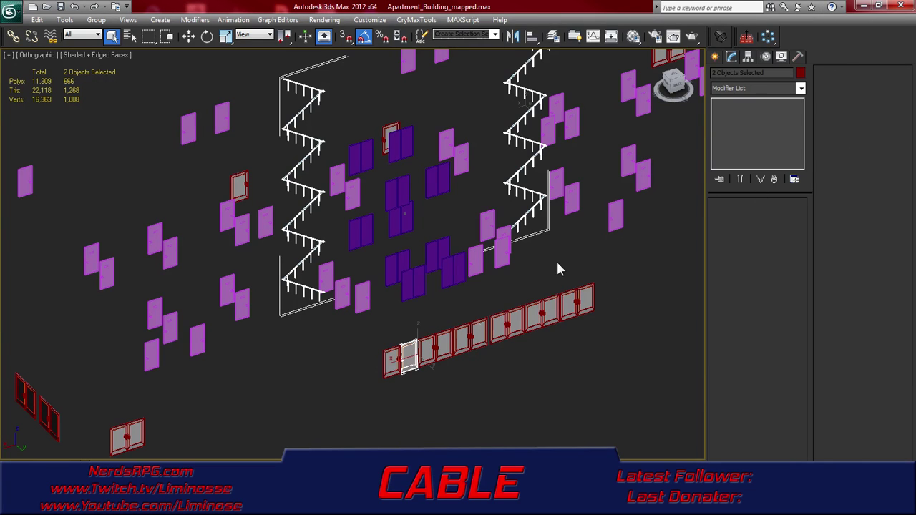
{"action": "left_click", "coordinate": [766, 88]}
{"action": "key", "text": "u"}
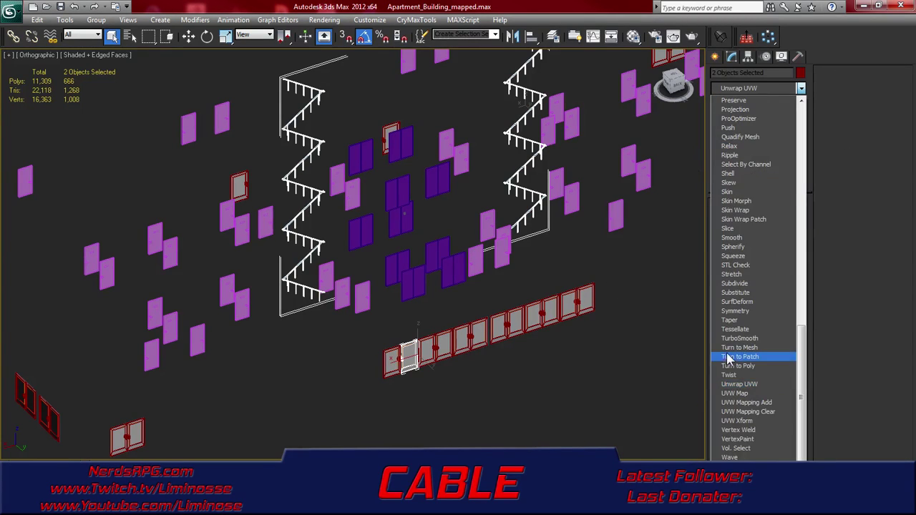
{"action": "left_click", "coordinate": [727, 383]}
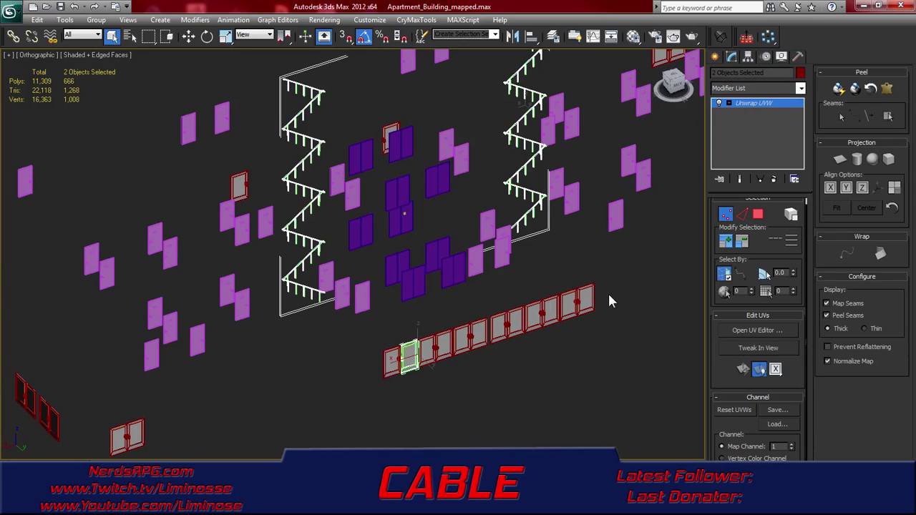
Open the UV editor and examine the handrail UV strips, including their ends, in polygon mode
{"action": "left_click", "coordinate": [764, 331]}
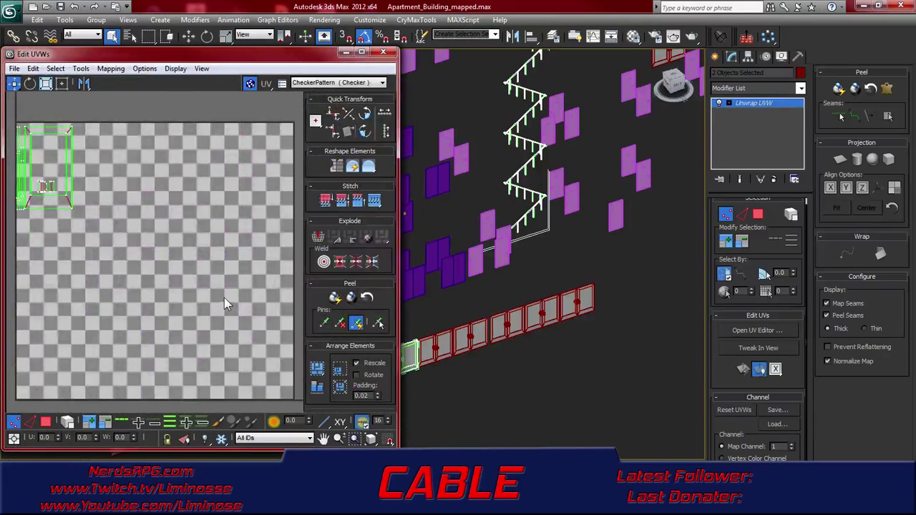
{"action": "scroll", "coordinate": [217, 271], "scroll_direction": "down", "scroll_amount": 5}
{"action": "scroll", "coordinate": [225, 239], "scroll_direction": "down", "scroll_amount": 12}
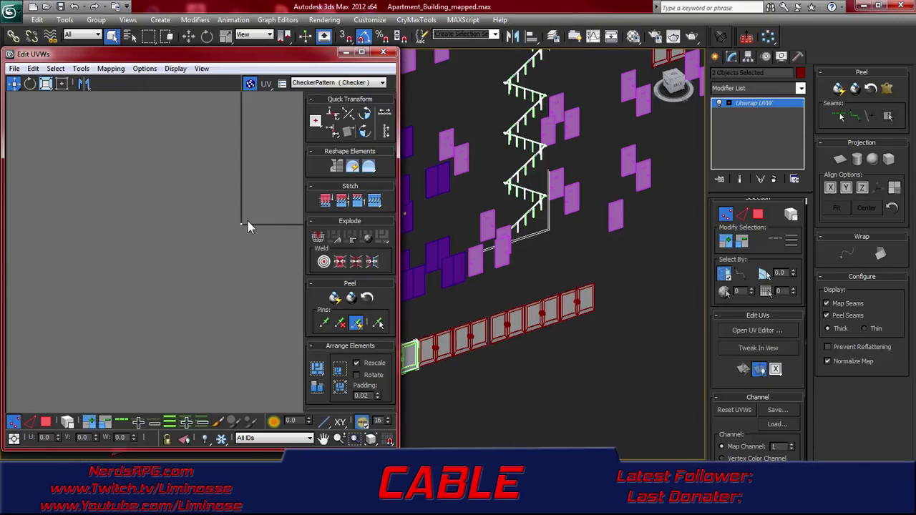
{"action": "middle_click_drag", "start_coordinate": [259, 207], "coordinate": [117, 241]}
{"action": "scroll", "coordinate": [119, 240], "scroll_direction": "up", "scroll_amount": 3}
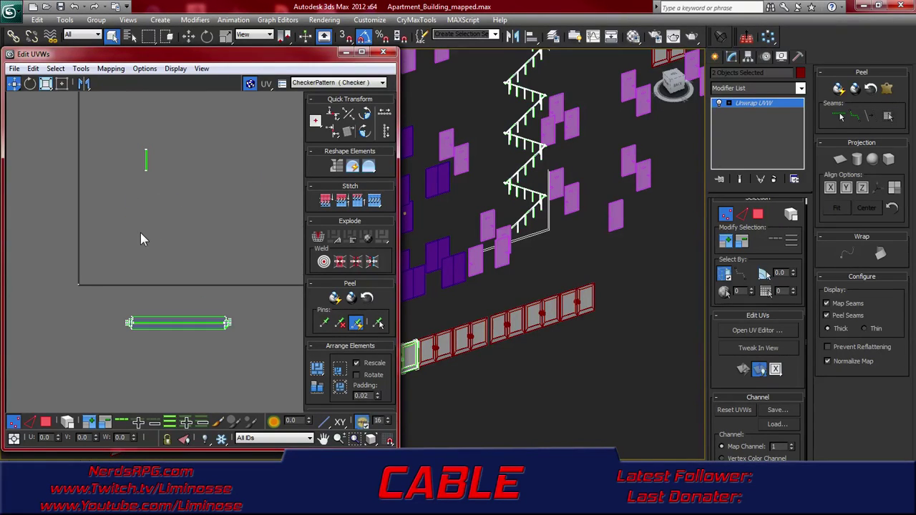
{"action": "key", "text": "3"}
{"action": "scroll", "coordinate": [189, 259], "scroll_direction": "up", "scroll_amount": 3}
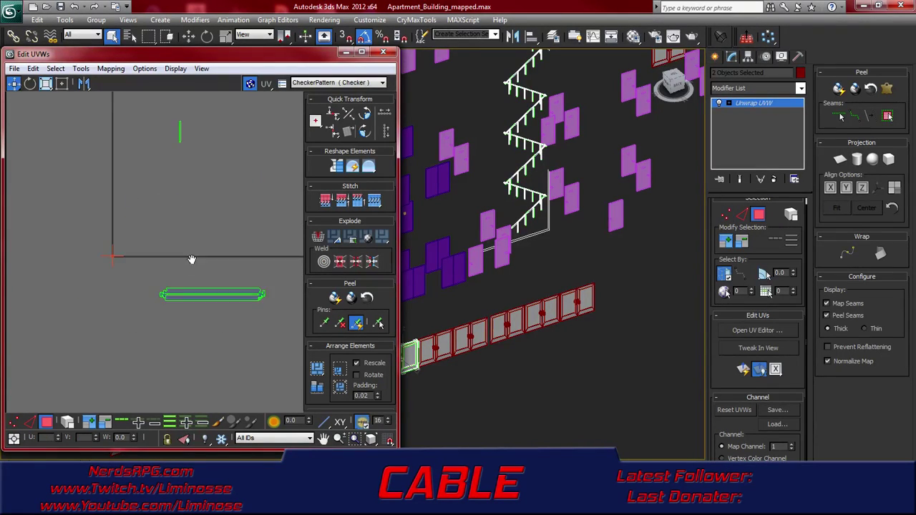
{"action": "scroll", "coordinate": [186, 290], "scroll_direction": "up", "scroll_amount": 1}
{"action": "middle_click_drag", "start_coordinate": [182, 328], "coordinate": [157, 294]}
{"action": "scroll", "coordinate": [136, 276], "scroll_direction": "up", "scroll_amount": 5}
{"action": "scroll", "coordinate": [143, 293], "scroll_direction": "down", "scroll_amount": 5}
{"action": "mouse_move", "coordinate": [223, 284]}
{"action": "middle_mouse_down"}
{"action": "mouse_move", "coordinate": [80, 290]}
{"action": "mouse_move", "coordinate": [128, 294]}
{"action": "middle_mouse_up"}
{"action": "scroll", "coordinate": [201, 299], "scroll_direction": "up", "scroll_amount": 3}
Select the stretched triangular face at the handrail strip's end, locate it on the rail's end block, and apply a quick planar map
{"action": "left_click", "coordinate": [183, 330]}
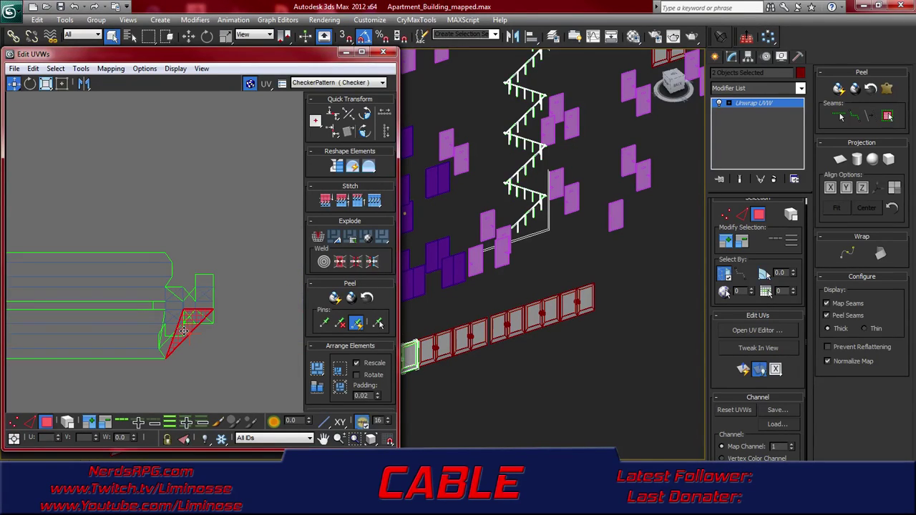
{"action": "middle_click_drag", "start_coordinate": [520, 208], "coordinate": [436, 236]}
{"action": "scroll", "coordinate": [438, 236], "scroll_direction": "up", "scroll_amount": 6}
{"action": "middle_click_drag", "start_coordinate": [621, 148], "coordinate": [390, 309]}
{"action": "middle_click_drag", "start_coordinate": [638, 235], "coordinate": [512, 262]}
{"action": "scroll", "coordinate": [514, 251], "scroll_direction": "up", "scroll_amount": 3}
{"action": "scroll", "coordinate": [516, 252], "scroll_direction": "up", "scroll_amount": 5}
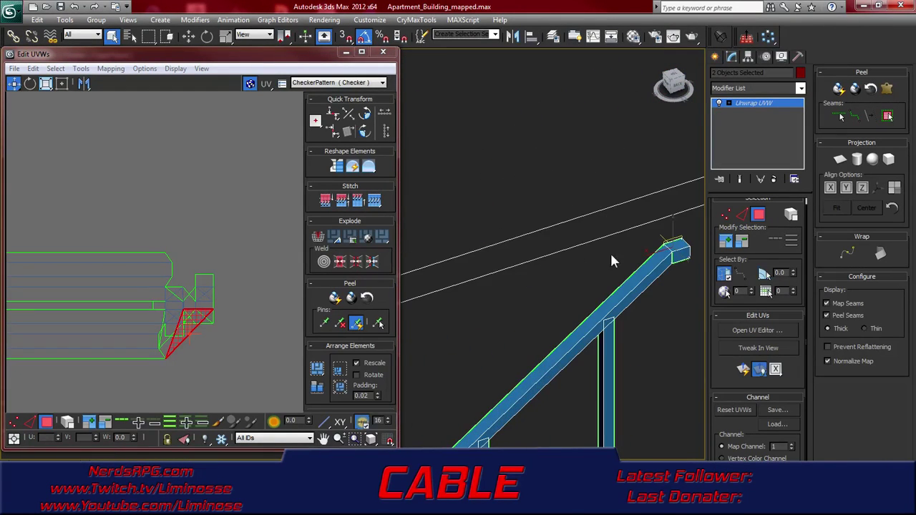
{"action": "middle_click_drag", "start_coordinate": [568, 248], "coordinate": [500, 253]}
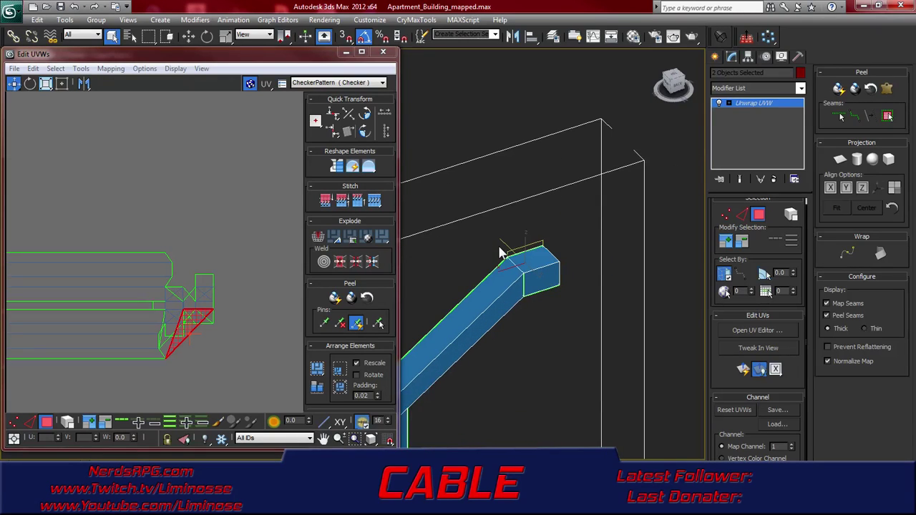
{"action": "middle_click_drag", "start_coordinate": [560, 251], "coordinate": [379, 274], "text": "alt"}
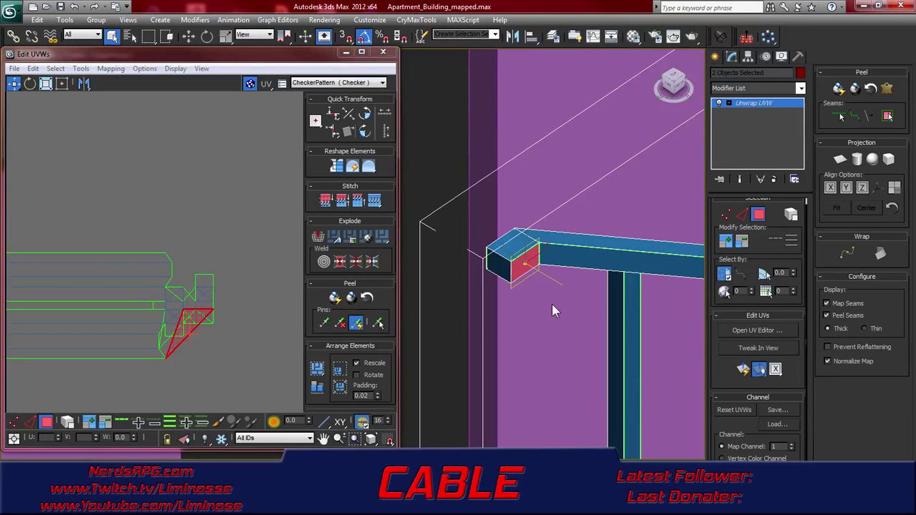
{"action": "left_click", "coordinate": [743, 370]}
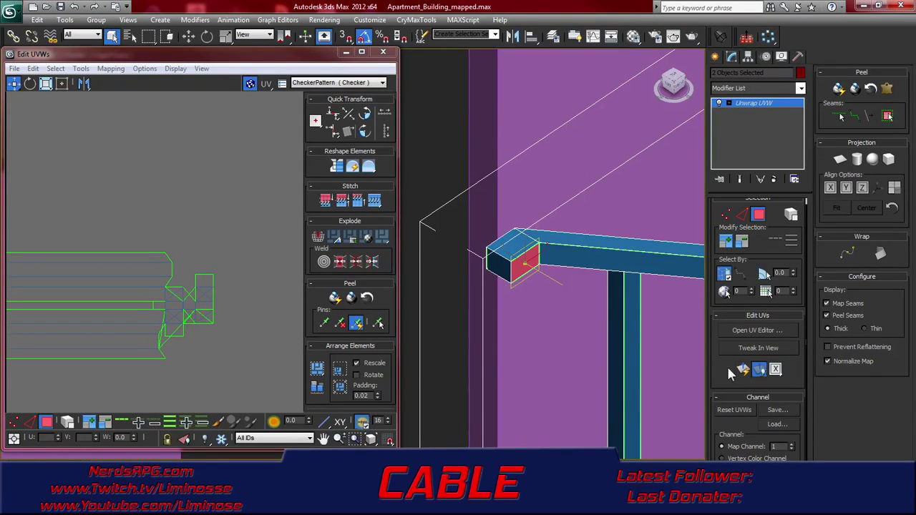
Turn off Normalize Map and quick planar map the remaining stretched face at the handrail strip's end
{"action": "left_click", "coordinate": [827, 362]}
{"action": "left_click", "coordinate": [258, 366]}
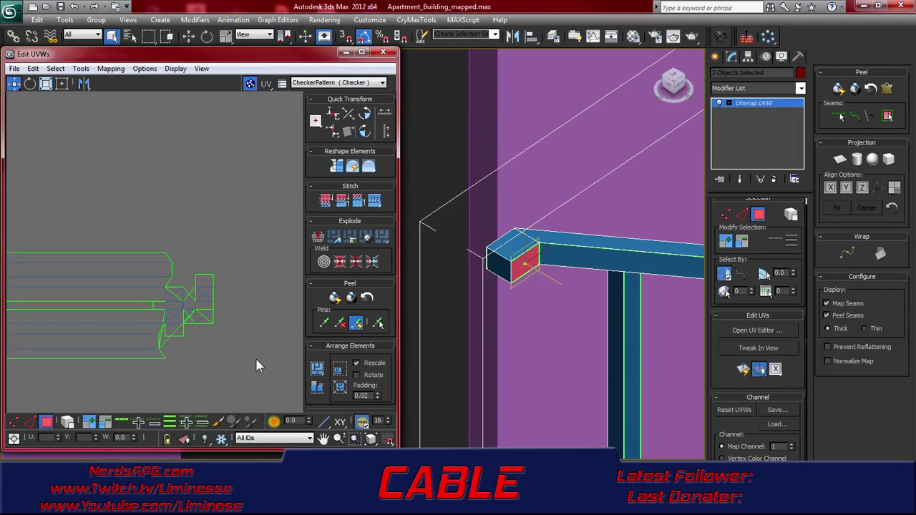
{"action": "left_click", "coordinate": [164, 337]}
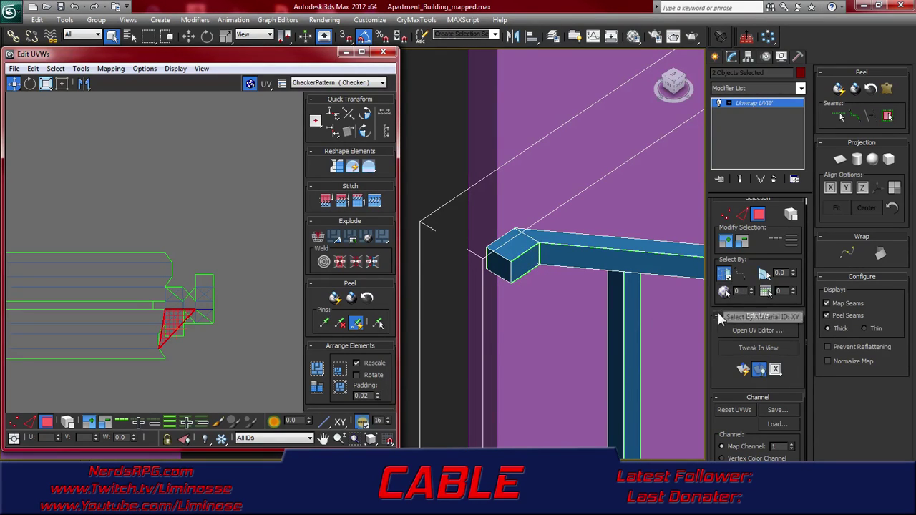
{"action": "left_click", "coordinate": [742, 368]}
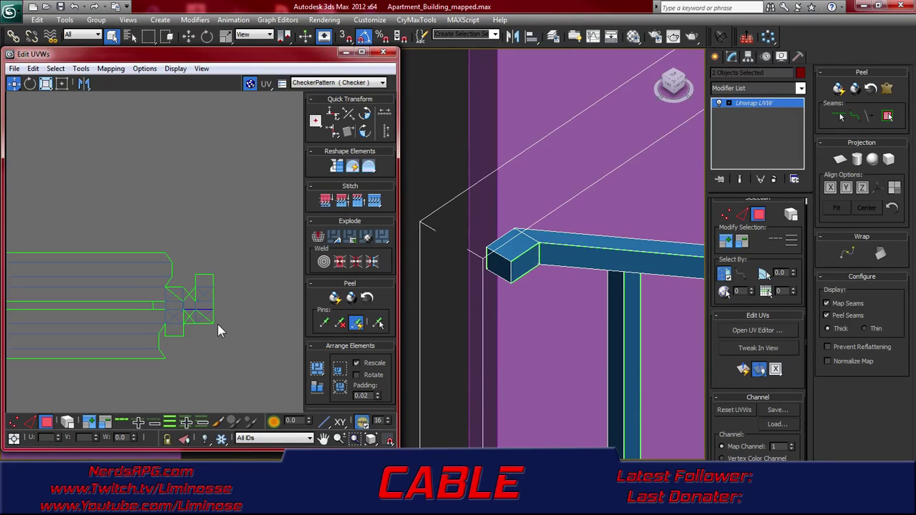
Select the lower UV faces at the outer end of the handrail strip to identify them on the rail's end block
{"action": "key", "text": "2"}
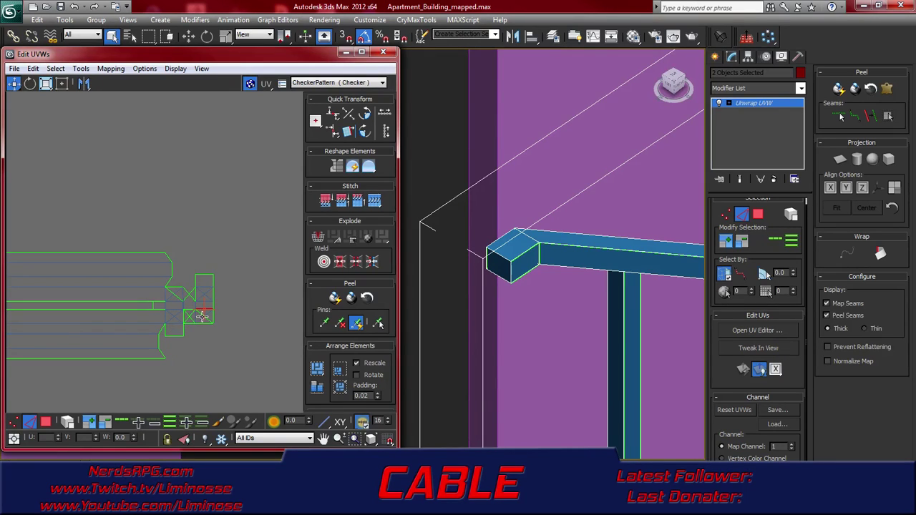
{"action": "left_click", "coordinate": [205, 323]}
{"action": "scroll", "coordinate": [217, 317], "scroll_direction": "up", "scroll_amount": 5}
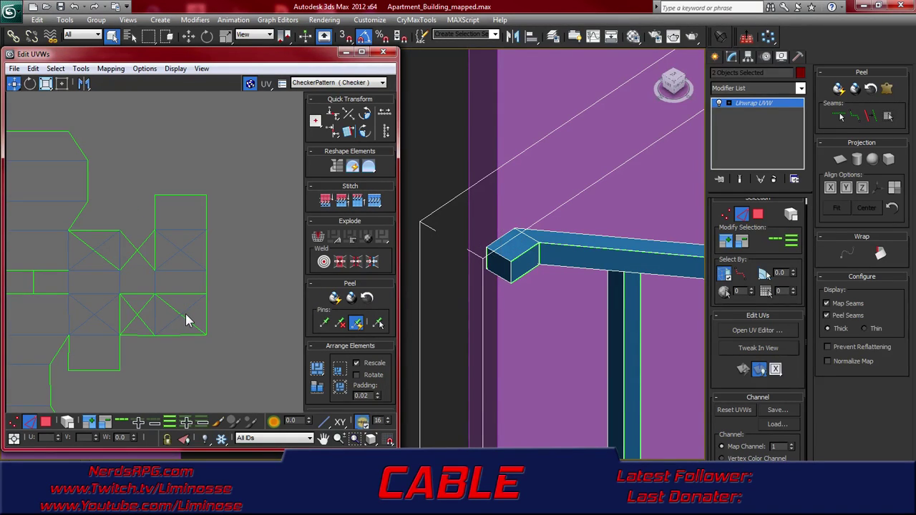
{"action": "key", "text": "3"}
{"action": "left_click", "coordinate": [191, 311]}
{"action": "left_click", "coordinate": [182, 326], "text": "ctrl"}
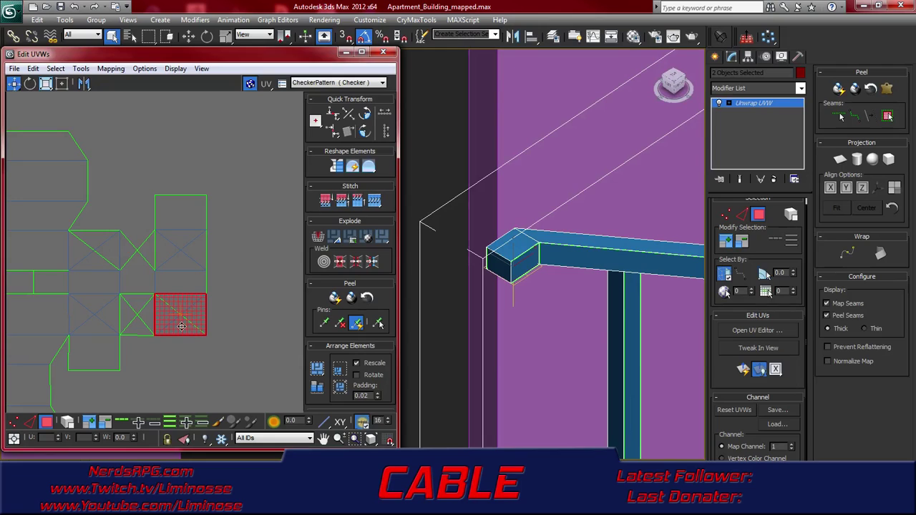
{"action": "left_click", "coordinate": [142, 322], "text": "ctrl"}
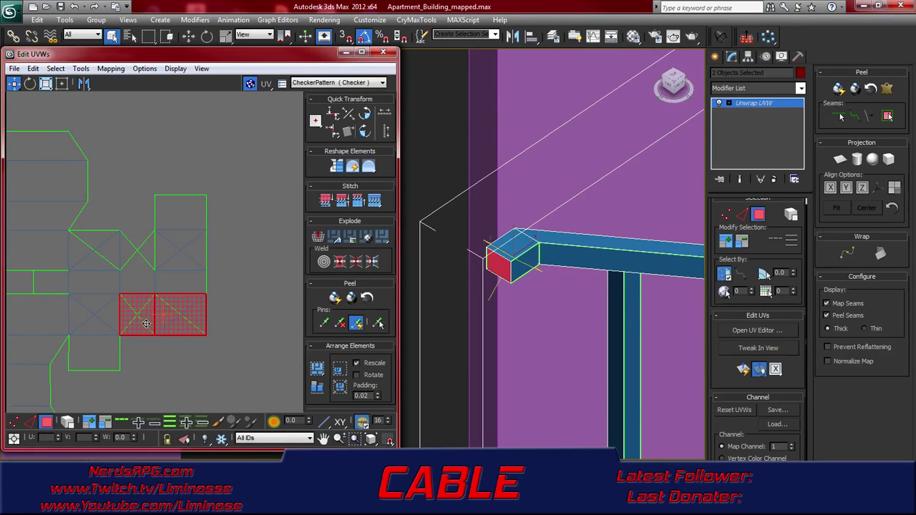
Select individual faces on the handrail's end block in the viewport to match them with their UV faces
{"action": "left_click", "coordinate": [512, 266]}
{"action": "left_click", "coordinate": [504, 267], "text": "ctrl"}
{"action": "middle_click_drag", "start_coordinate": [499, 281], "coordinate": [476, 252], "text": "alt"}
{"action": "left_click", "coordinate": [512, 263]}
{"action": "left_click", "coordinate": [535, 261]}
Try to weld the bottom UV edge of the small end face beside the handrail strip
{"action": "key", "text": "2"}
{"action": "left_click", "coordinate": [136, 336]}
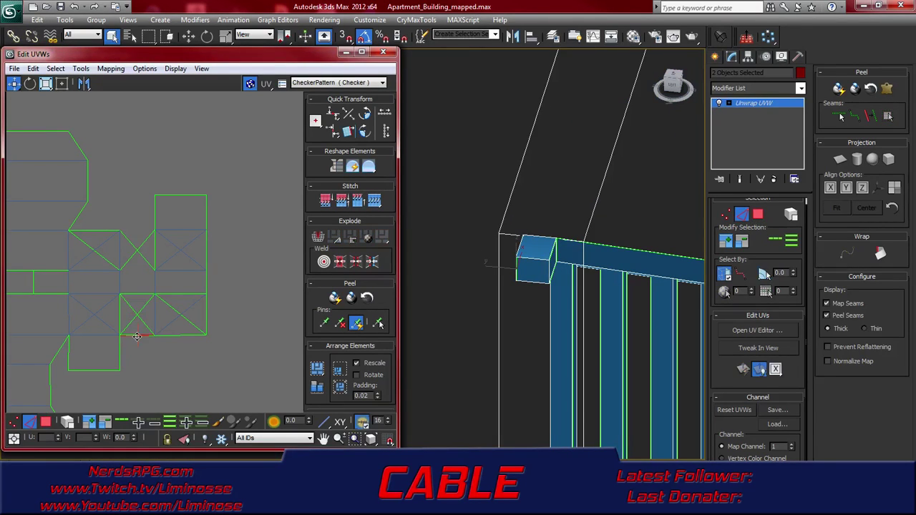
{"action": "left_click", "coordinate": [138, 335]}
{"action": "key", "text": "ctrl+w"}
{"action": "key", "text": "ctrl+z"}
Select an edge on the handrail's end block and examine where the rail strips and their ends lie in the UV layout
{"action": "left_click", "coordinate": [552, 262]}
{"action": "scroll", "coordinate": [112, 262], "scroll_direction": "down", "scroll_amount": 10}
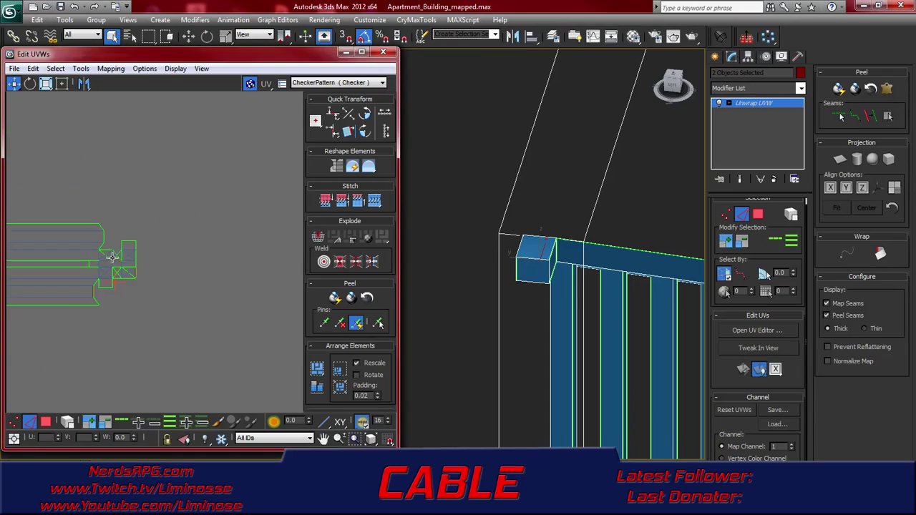
{"action": "scroll", "coordinate": [128, 254], "scroll_direction": "down", "scroll_amount": 6}
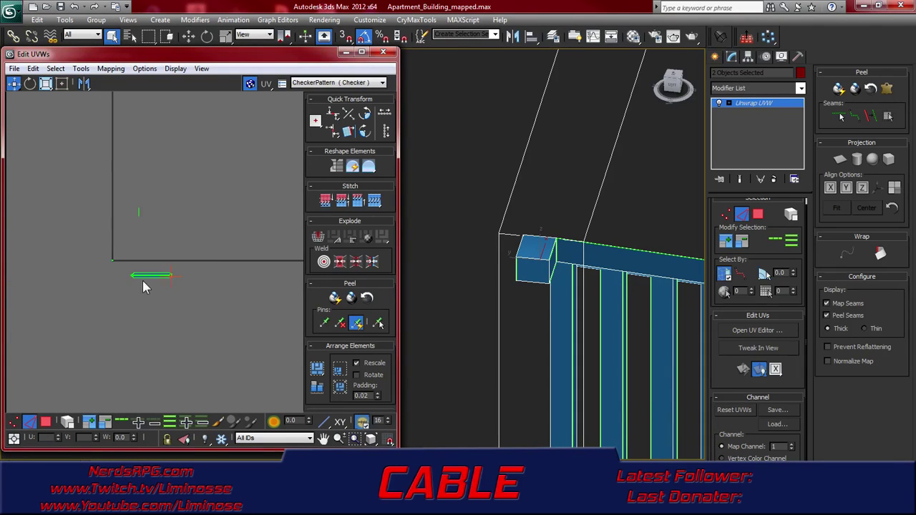
{"action": "scroll", "coordinate": [114, 241], "scroll_direction": "up", "scroll_amount": 5}
{"action": "middle_click_drag", "start_coordinate": [201, 264], "coordinate": [65, 163]}
{"action": "scroll", "coordinate": [229, 275], "scroll_direction": "down", "scroll_amount": 1}
{"action": "middle_click_drag", "start_coordinate": [232, 276], "coordinate": [36, 200]}
{"action": "scroll", "coordinate": [193, 247], "scroll_direction": "up", "scroll_amount": 1}
{"action": "middle_click_drag", "start_coordinate": [197, 246], "coordinate": [38, 265]}
{"action": "middle_click_drag", "start_coordinate": [206, 276], "coordinate": [123, 274]}
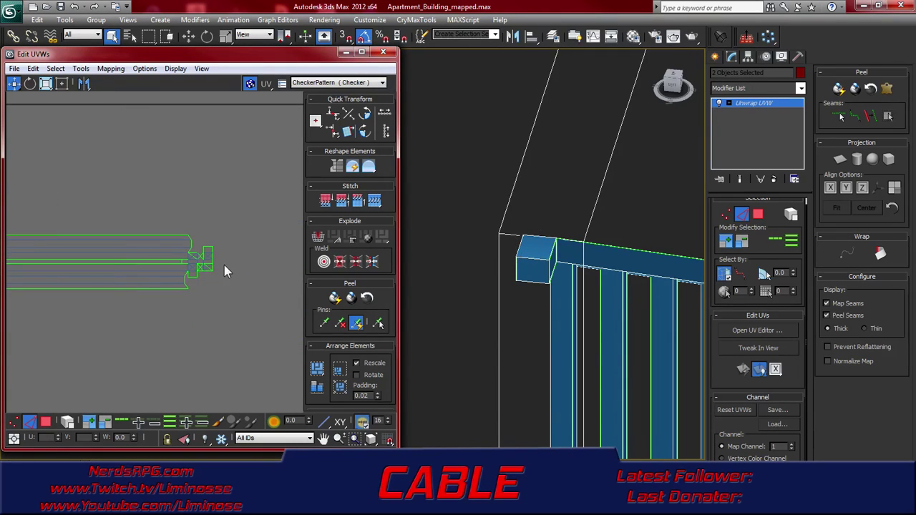
{"action": "scroll", "coordinate": [204, 267], "scroll_direction": "up", "scroll_amount": 6}
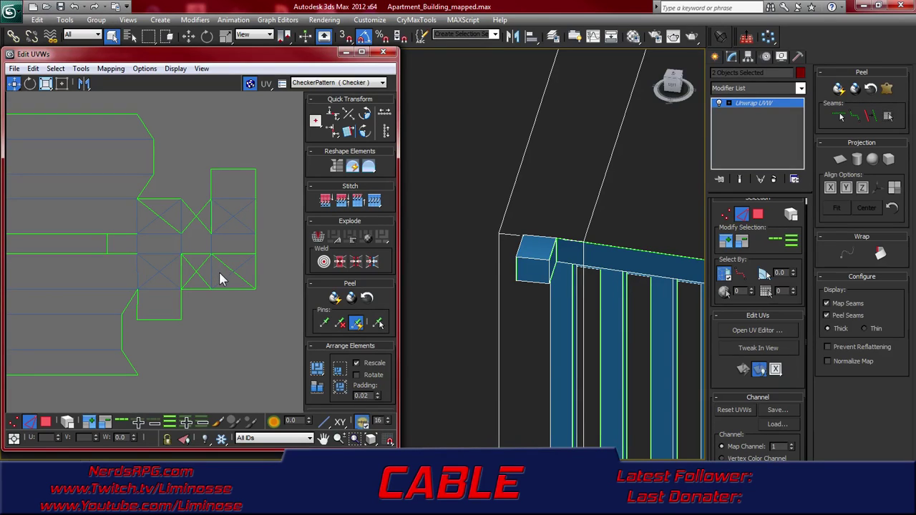
Undo the handrail UV edits and the Unwrap UVW modifier shared by the two selected objects
{"action": "key", "text": "ctrl+z"}
{"action": "key", "text": "ctrl+z"}
{"action": "key", "text": "ctrl+z"}
{"action": "key", "text": "ctrl+z"}
{"action": "key", "text": "ctrl+z"}
{"action": "key", "text": "ctrl+z"}
{"action": "key", "text": "ctrl+z"}
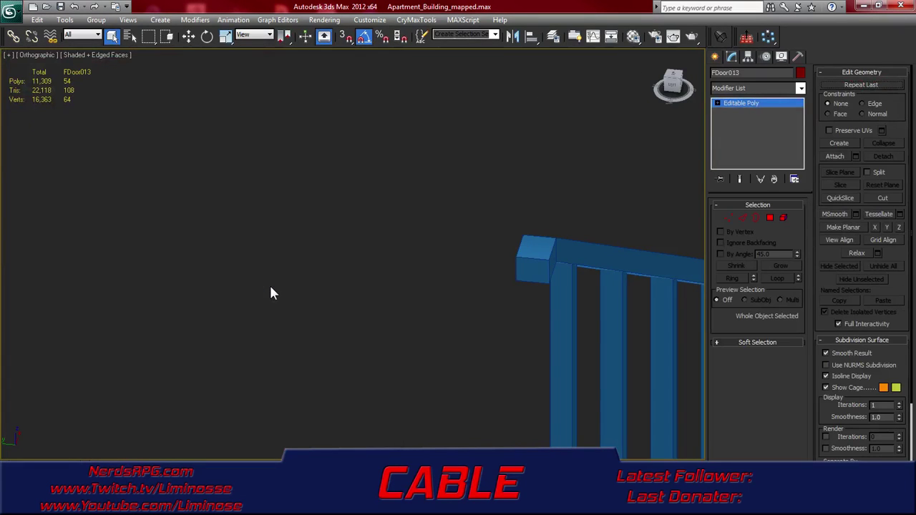
Select only the handrail, apply an Unwrap UVW modifier to it, and open the UV editor
{"action": "left_click", "coordinate": [578, 252]}
{"action": "middle_click_drag", "start_coordinate": [578, 252], "coordinate": [449, 252]}
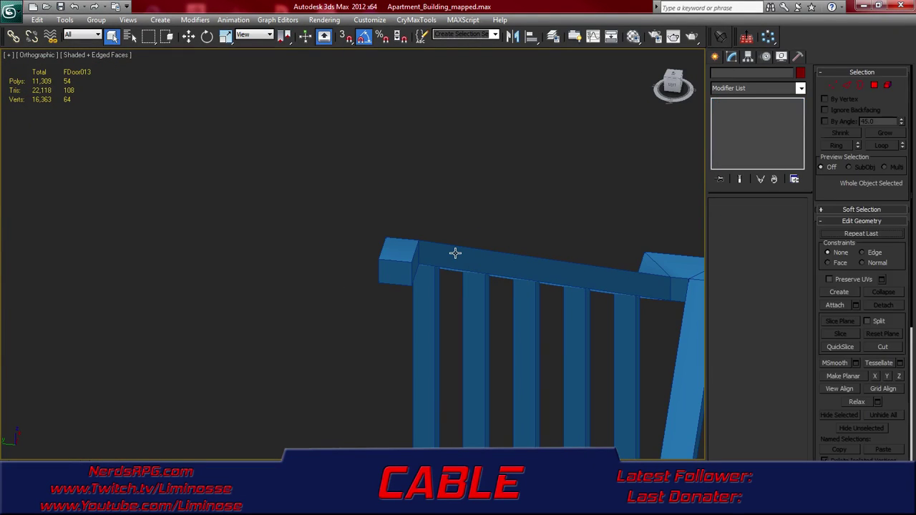
{"action": "left_click", "coordinate": [771, 91]}
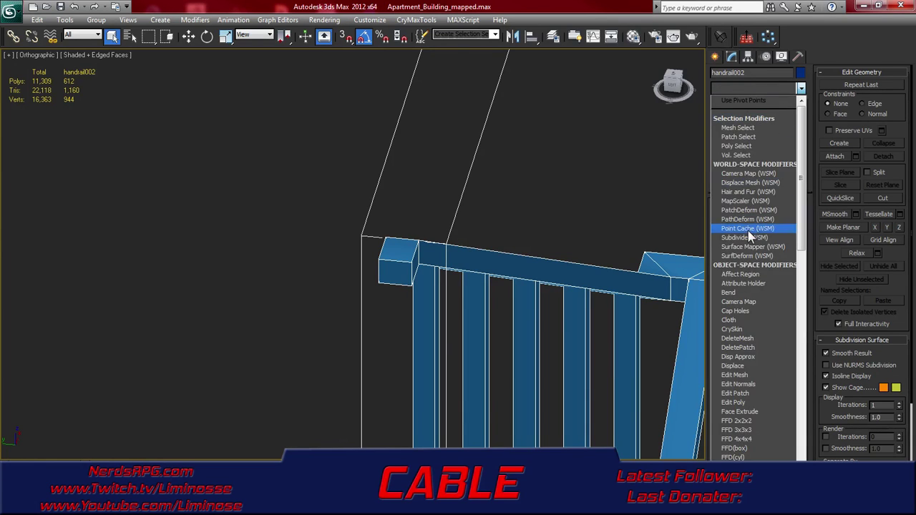
{"action": "scroll", "coordinate": [741, 239], "scroll_direction": "down", "scroll_amount": 15}
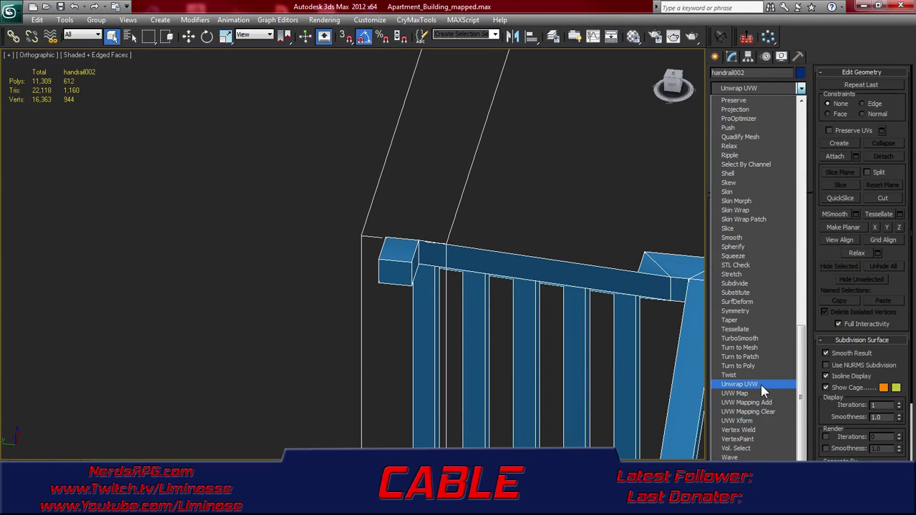
{"action": "left_click", "coordinate": [760, 384]}
{"action": "left_click", "coordinate": [778, 331]}
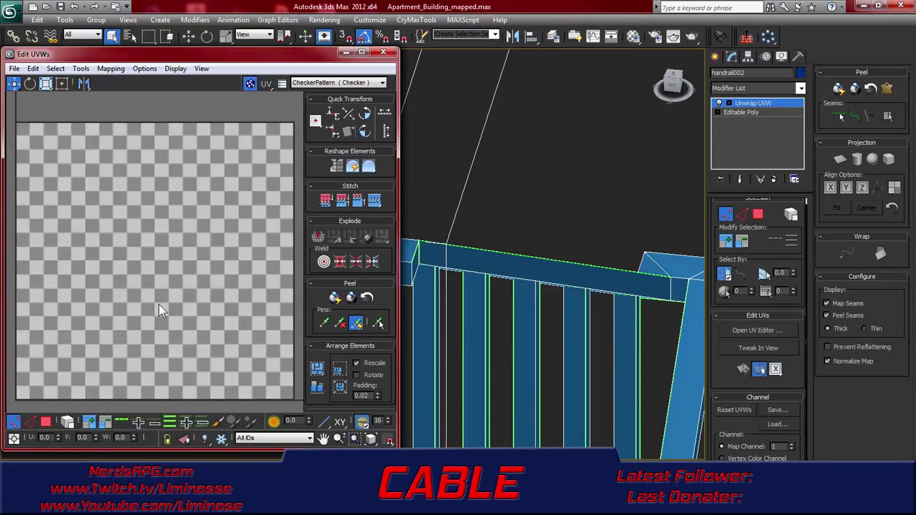
Clear the checker pattern from the UV editor's background texture
{"action": "scroll", "coordinate": [160, 303], "scroll_direction": "down", "scroll_amount": 5}
{"action": "middle_click_drag", "start_coordinate": [167, 284], "coordinate": [214, 200]}
{"action": "left_click", "coordinate": [329, 83]}
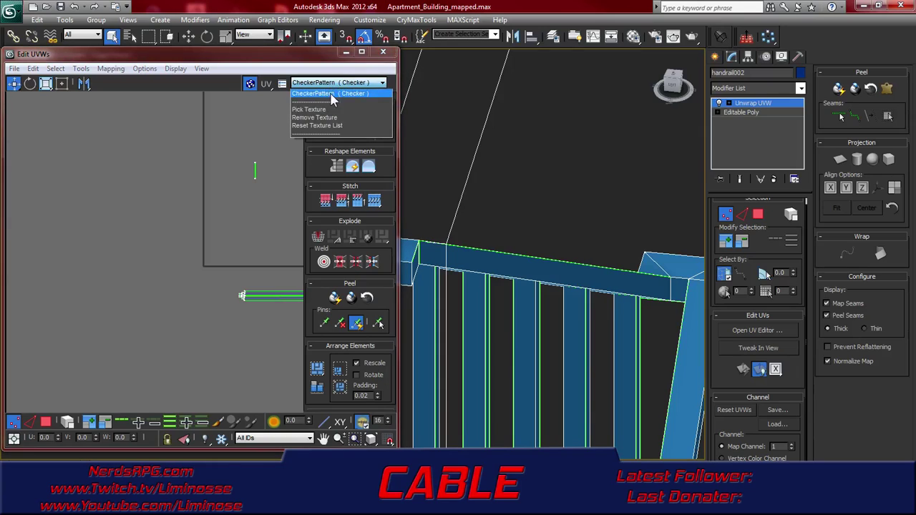
{"action": "left_click", "coordinate": [329, 123]}
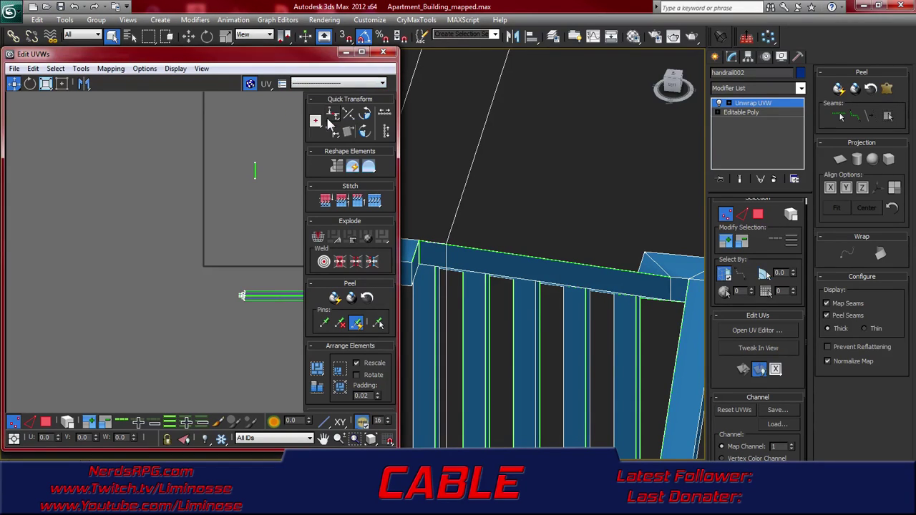
Move the narrow vertical baluster UV shell out of the texture tile to the outer end of the handrail strips
{"action": "middle_click_drag", "start_coordinate": [196, 232], "coordinate": [147, 228]}
{"action": "scroll", "coordinate": [180, 157], "scroll_direction": "up", "scroll_amount": 4}
{"action": "left_click_drag", "start_coordinate": [157, 140], "coordinate": [137, 173]}
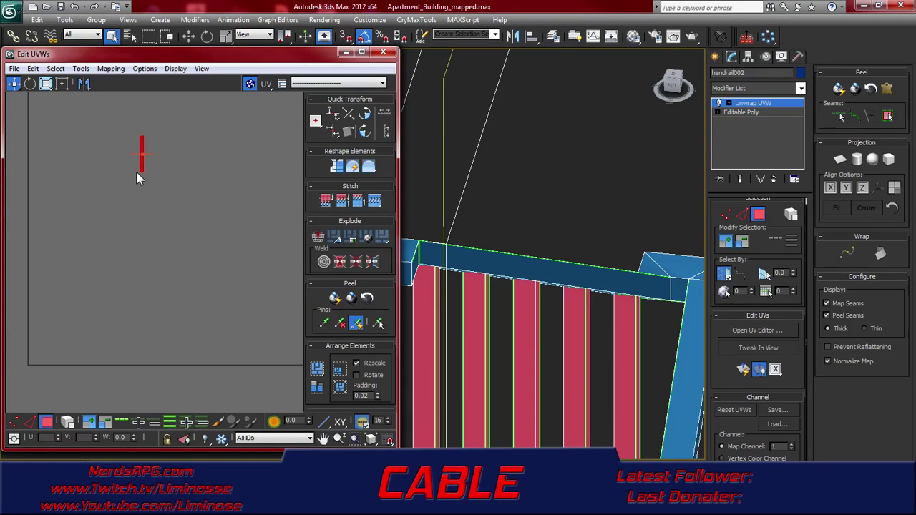
{"action": "left_click_drag", "start_coordinate": [141, 155], "coordinate": [172, 374]}
{"action": "middle_click_drag", "start_coordinate": [172, 374], "coordinate": [168, 185]}
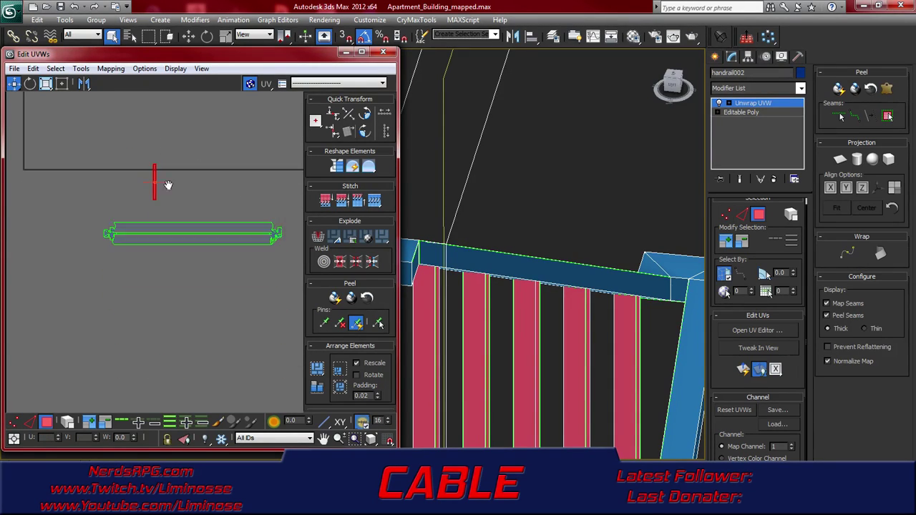
{"action": "left_click_drag", "start_coordinate": [154, 188], "coordinate": [98, 231]}
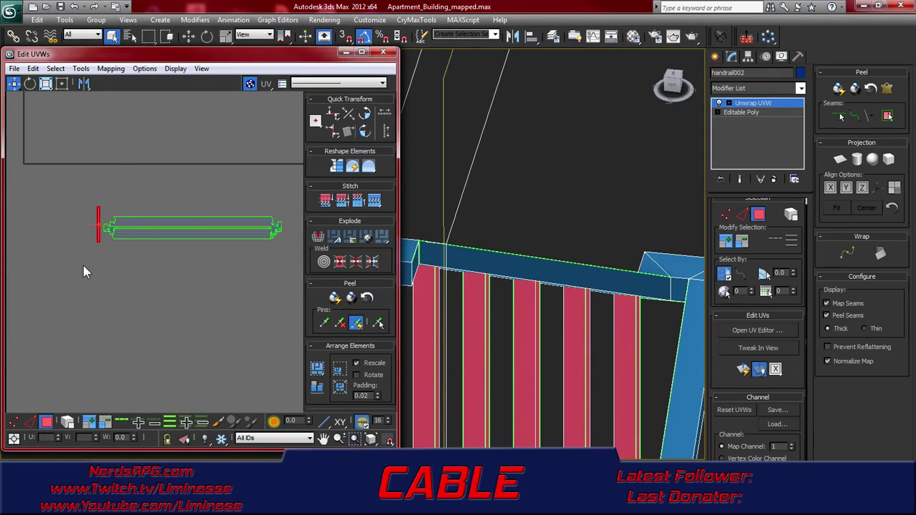
Select all handrail UV faces and scale them down sharply in Freeform mode
{"action": "key", "text": "ctrl+a"}
{"action": "middle_click_drag", "start_coordinate": [144, 214], "coordinate": [161, 246]}
{"action": "middle_click_drag", "start_coordinate": [488, 202], "coordinate": [482, 208]}
{"action": "scroll", "coordinate": [482, 206], "scroll_direction": "down", "scroll_amount": 3}
{"action": "middle_click_drag", "start_coordinate": [311, 138], "coordinate": [150, 185]}
{"action": "left_click", "coordinate": [63, 84]}
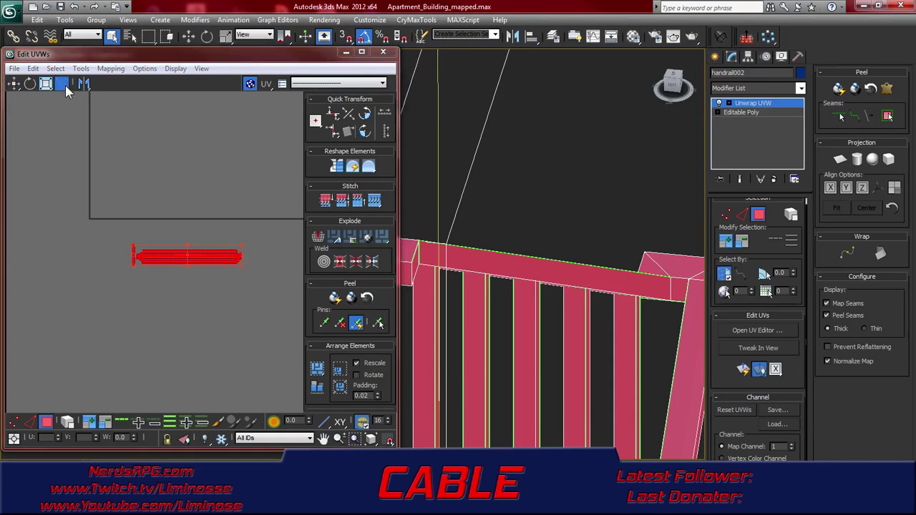
{"action": "left_click", "coordinate": [244, 244]}
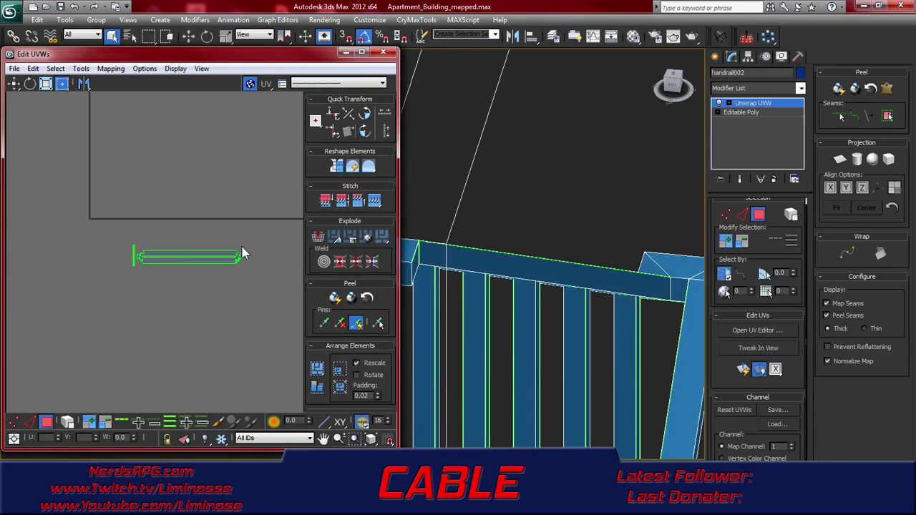
{"action": "left_click_drag", "start_coordinate": [265, 234], "coordinate": [77, 302]}
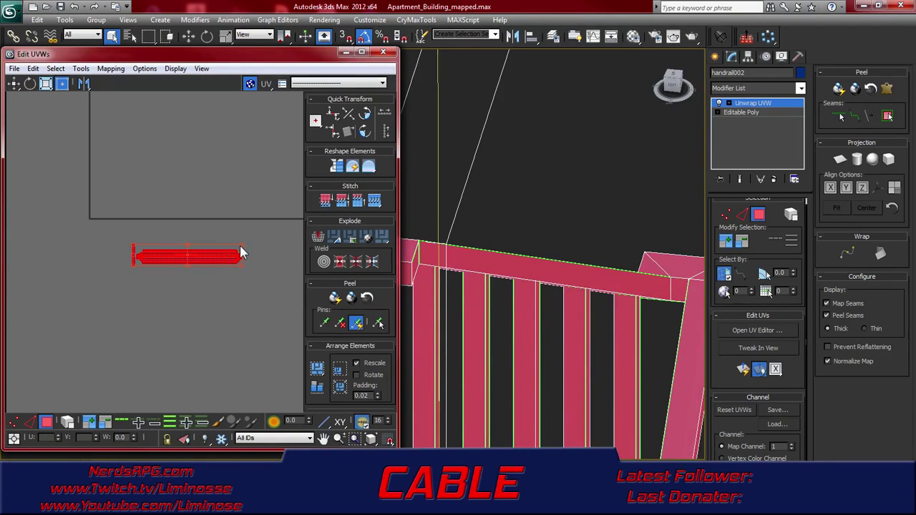
{"action": "left_click_drag", "start_coordinate": [242, 246], "coordinate": [15, 114]}
Shrink the handrail UVs further, orient the strips vertically, and place them near the texture tile's lower-left corner
{"action": "scroll", "coordinate": [133, 279], "scroll_direction": "up", "scroll_amount": 5}
{"action": "middle_click_drag", "start_coordinate": [39, 130], "coordinate": [202, 277]}
{"action": "scroll", "coordinate": [193, 268], "scroll_direction": "up", "scroll_amount": 8}
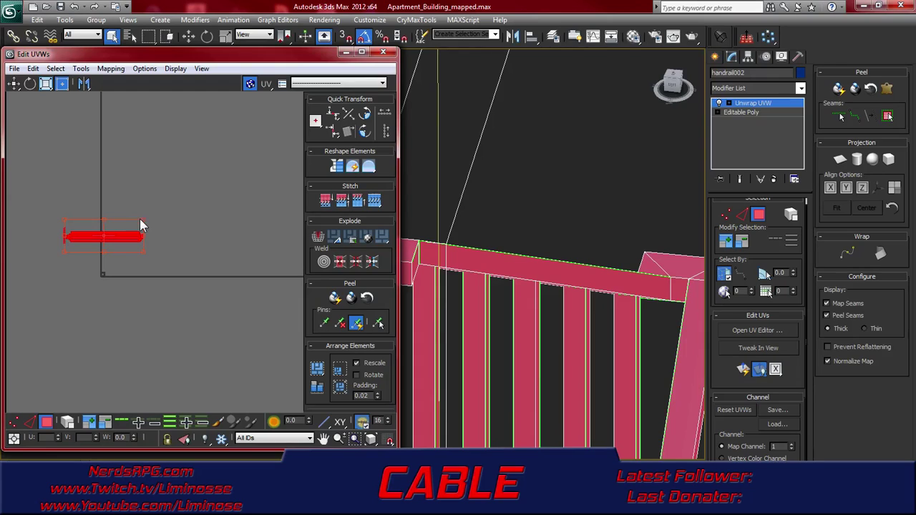
{"action": "left_click_drag", "start_coordinate": [143, 219], "coordinate": [101, 271]}
{"action": "scroll", "coordinate": [97, 269], "scroll_direction": "up", "scroll_amount": 4}
{"action": "scroll", "coordinate": [97, 269], "scroll_direction": "up", "scroll_amount": 3}
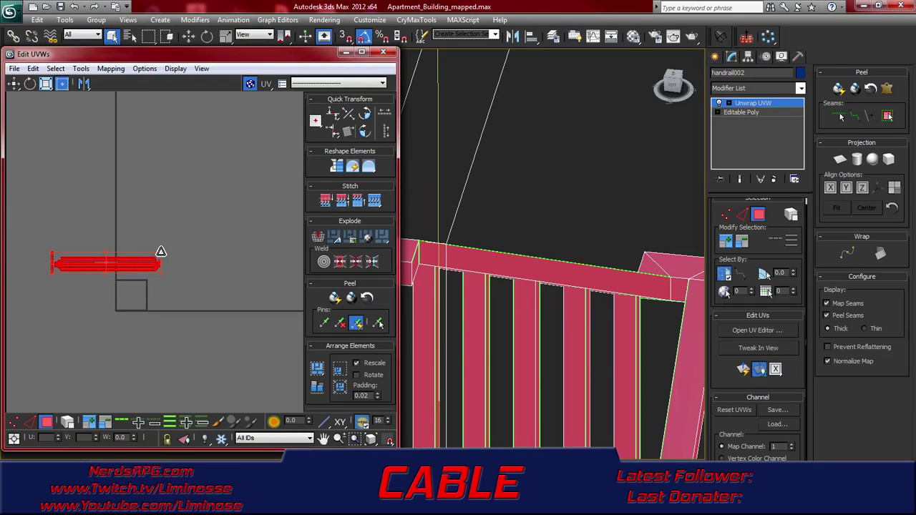
{"action": "left_click_drag", "start_coordinate": [149, 266], "coordinate": [64, 299]}
{"action": "scroll", "coordinate": [63, 287], "scroll_direction": "up", "scroll_amount": 4}
{"action": "left_click_drag", "start_coordinate": [72, 241], "coordinate": [236, 286]}
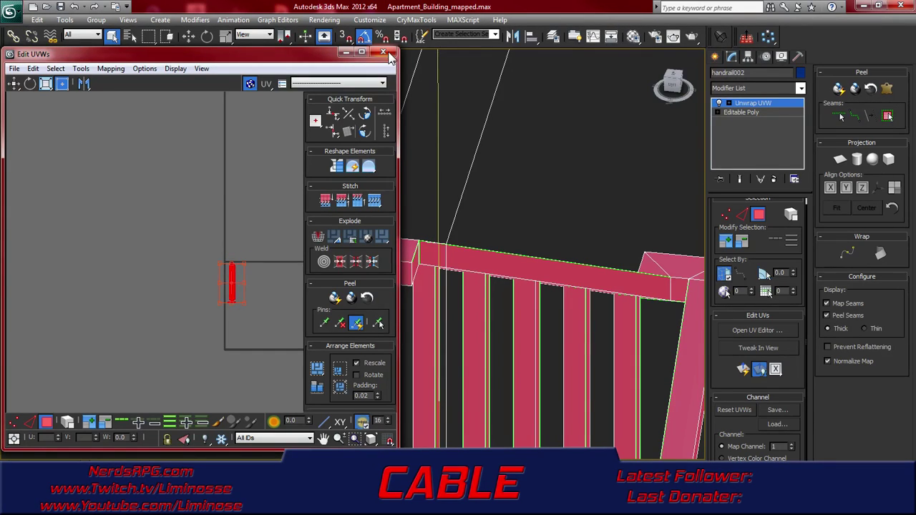
Close the UV editor and collapse the Unwrap UVW modifier into the handrail's Editable Poly
{"action": "left_click", "coordinate": [382, 52]}
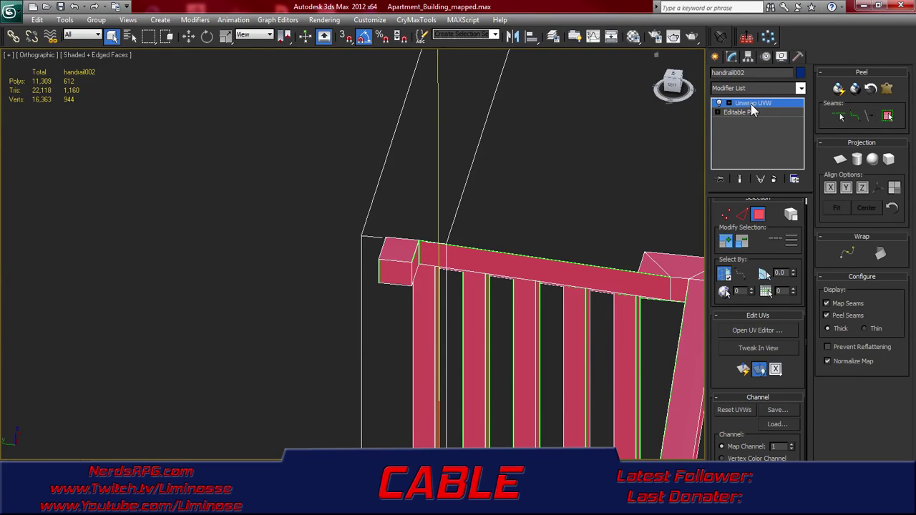
{"action": "right_click", "coordinate": [752, 108]}
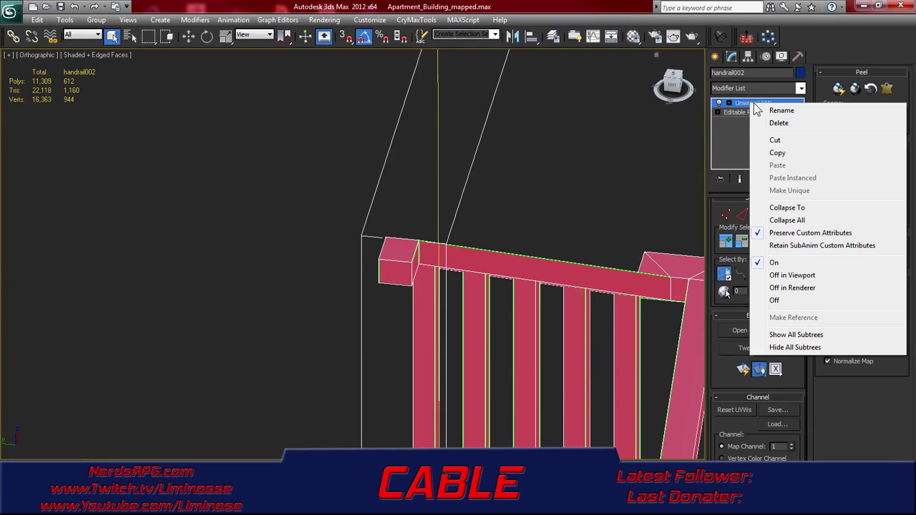
{"action": "left_click", "coordinate": [791, 208]}
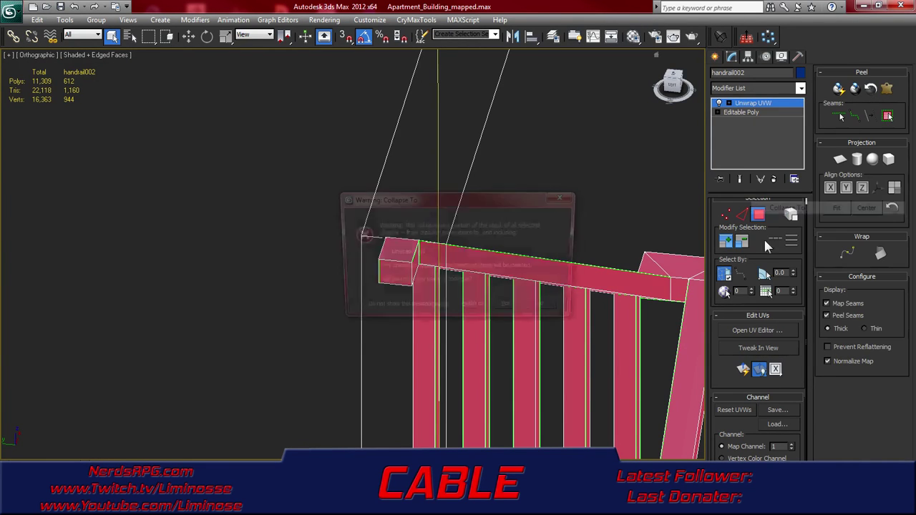
{"action": "left_click", "coordinate": [473, 309]}
Select all 20 dark purple door panels in the middle of the building
{"action": "scroll", "coordinate": [479, 308], "scroll_direction": "down", "scroll_amount": 5}
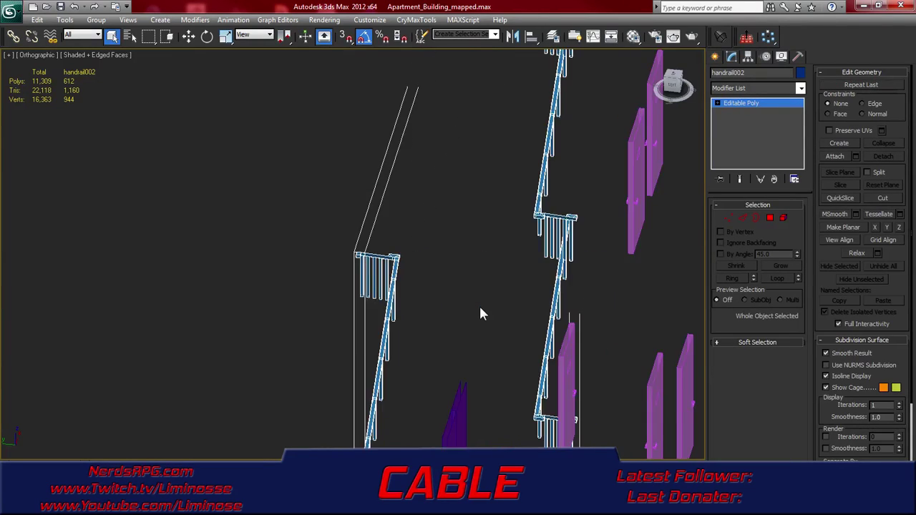
{"action": "scroll", "coordinate": [478, 306], "scroll_direction": "down", "scroll_amount": 6}
{"action": "scroll", "coordinate": [473, 302], "scroll_direction": "up", "scroll_amount": 2}
{"action": "middle_click_drag", "start_coordinate": [469, 297], "coordinate": [467, 273], "text": "alt"}
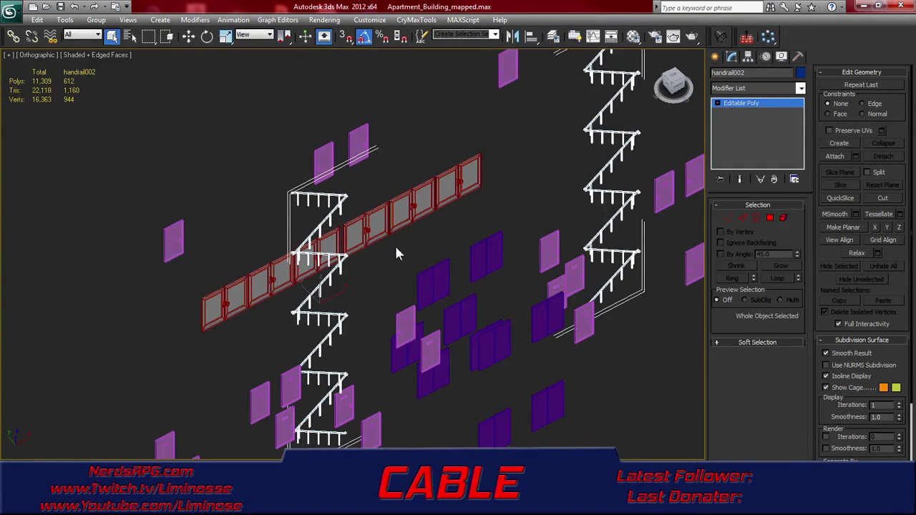
{"action": "left_click", "coordinate": [428, 281]}
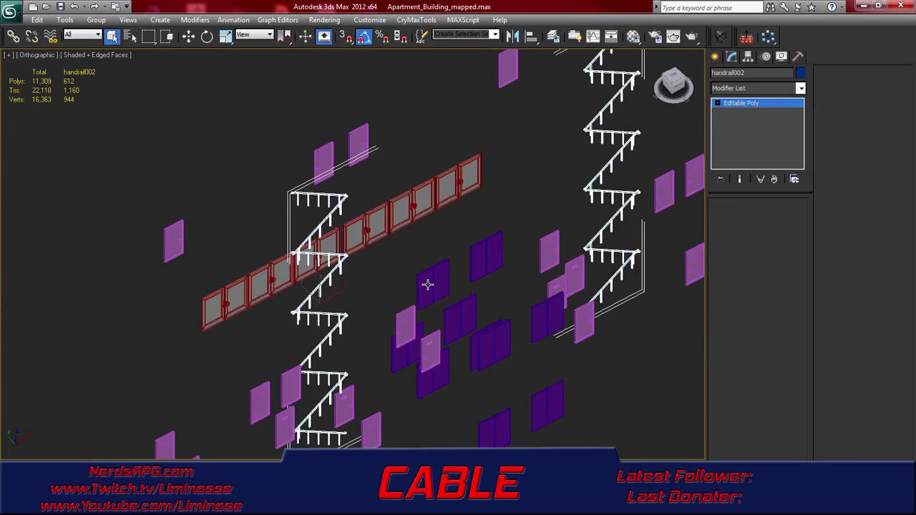
{"action": "left_click", "coordinate": [440, 284], "text": "ctrl"}
{"action": "left_click", "coordinate": [481, 269], "text": "ctrl"}
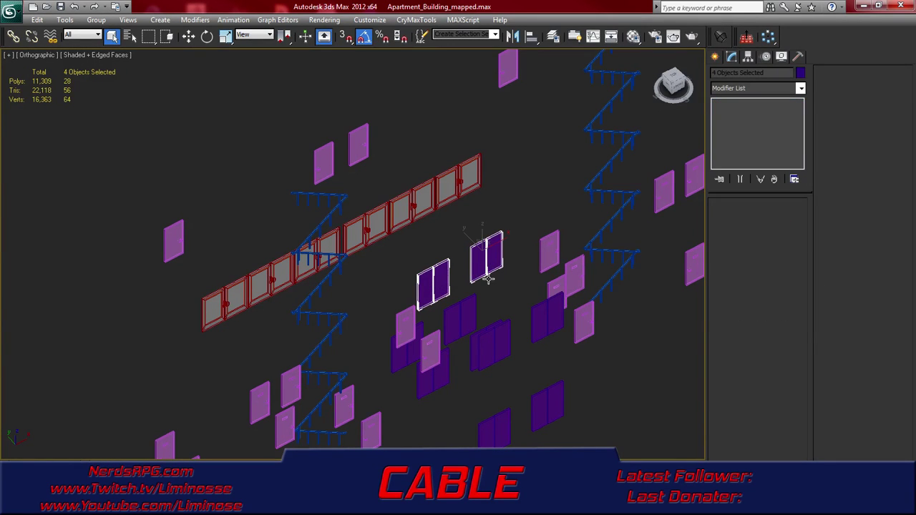
{"action": "left_click", "coordinate": [458, 322], "text": "ctrl"}
{"action": "mouse_move", "coordinate": [472, 342]}
{"action": "middle_mouse_down", "text": "alt"}
{"action": "mouse_move", "coordinate": [513, 329]}
{"action": "mouse_move", "coordinate": [494, 348]}
{"action": "mouse_move", "coordinate": [465, 333]}
{"action": "middle_mouse_up", "text": "alt"}
{"action": "left_click", "coordinate": [421, 310], "text": "ctrl"}
{"action": "left_click", "coordinate": [408, 311], "text": "ctrl"}
{"action": "left_click", "coordinate": [407, 349], "text": "ctrl"}
{"action": "left_click", "coordinate": [428, 344], "text": "ctrl"}
{"action": "left_click", "coordinate": [431, 371], "text": "ctrl"}
{"action": "left_click", "coordinate": [443, 368], "text": "ctrl"}
{"action": "left_click", "coordinate": [489, 362], "text": "ctrl"}
{"action": "left_click", "coordinate": [507, 361], "text": "ctrl"}
{"action": "left_click", "coordinate": [495, 339], "text": "ctrl"}
{"action": "left_click", "coordinate": [475, 342], "text": "ctrl"}
{"action": "left_click", "coordinate": [423, 434], "text": "ctrl"}
{"action": "left_click", "coordinate": [443, 434], "text": "ctrl"}
{"action": "left_click", "coordinate": [487, 430], "text": "ctrl"}
{"action": "left_click", "coordinate": [508, 428], "text": "ctrl"}
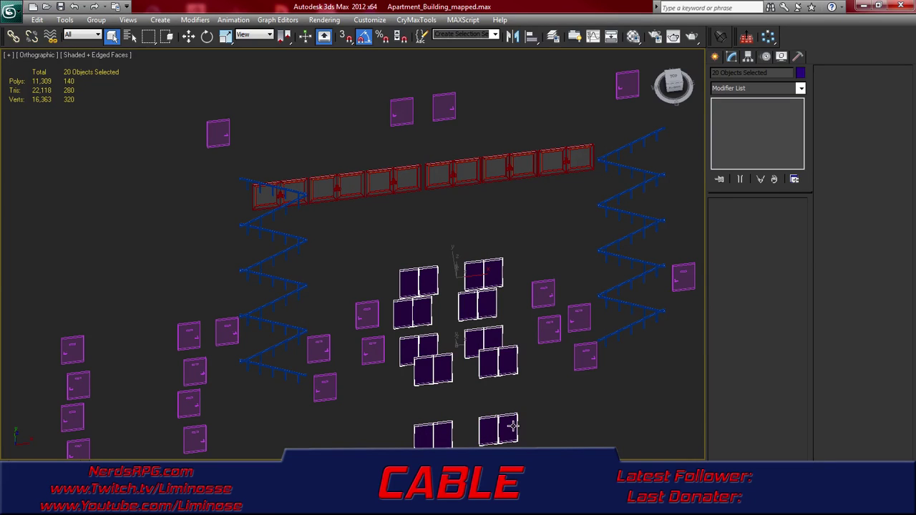
Try adding one red door and the handrails to the selection and applying a shared Unwrap UVW modifier
{"action": "left_click", "coordinate": [350, 199], "text": "ctrl"}
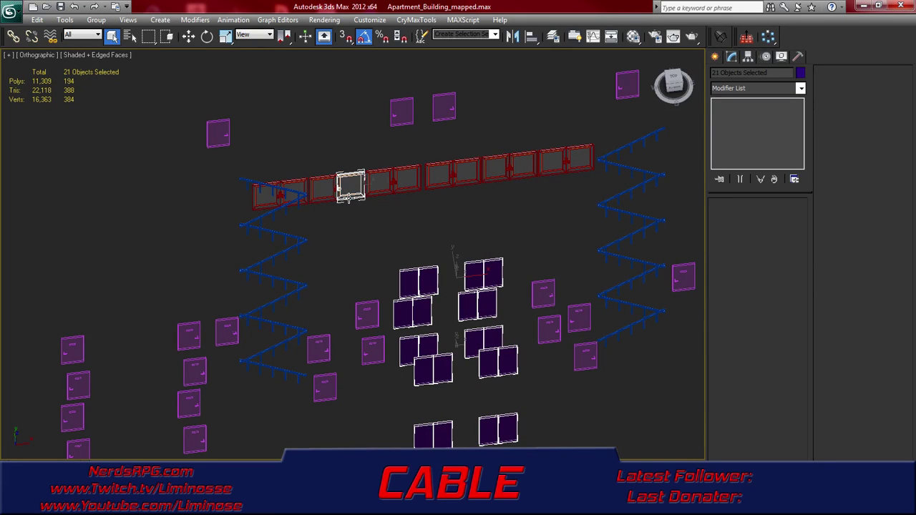
{"action": "left_click", "coordinate": [301, 245], "text": "ctrl"}
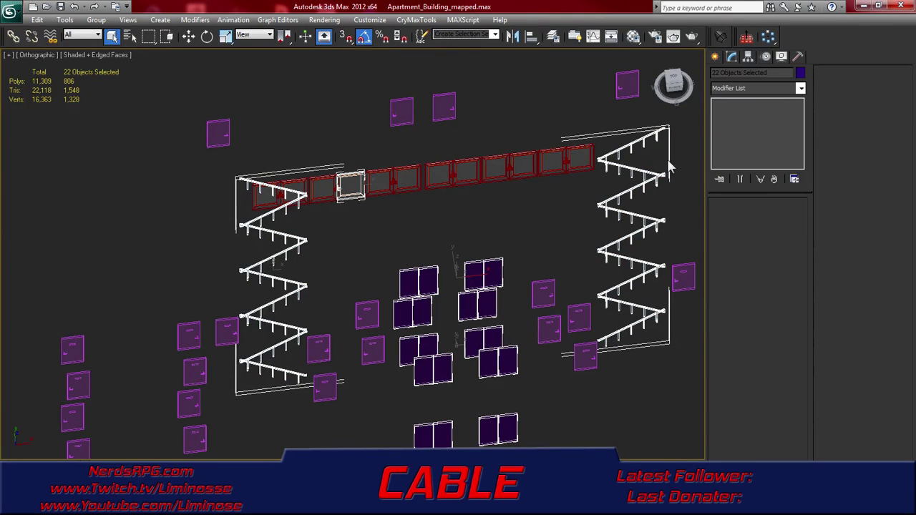
{"action": "left_click", "coordinate": [762, 89]}
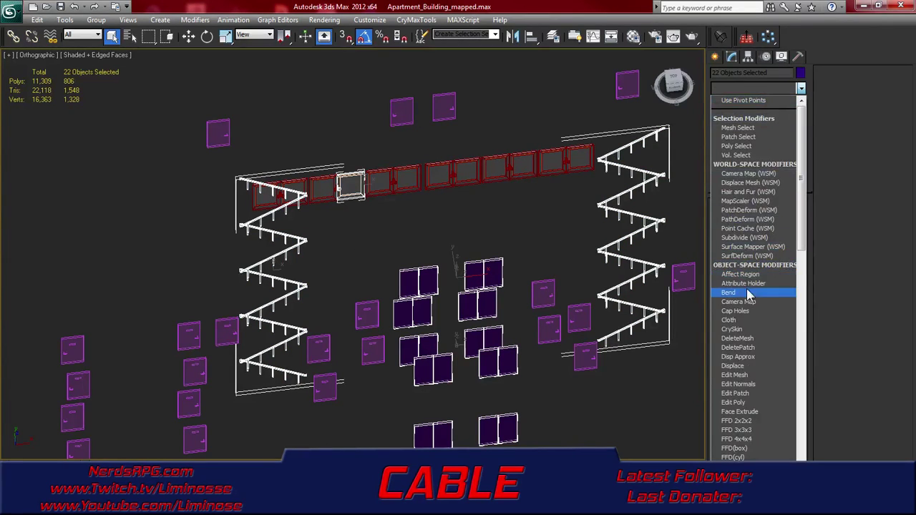
{"action": "key", "text": "u"}
{"action": "left_click", "coordinate": [752, 384]}
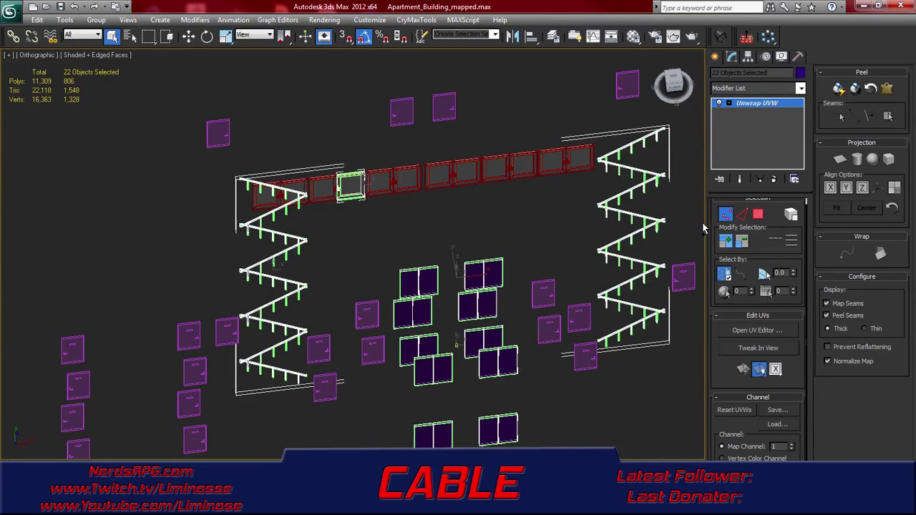
{"action": "key", "text": "ctrl+z"}
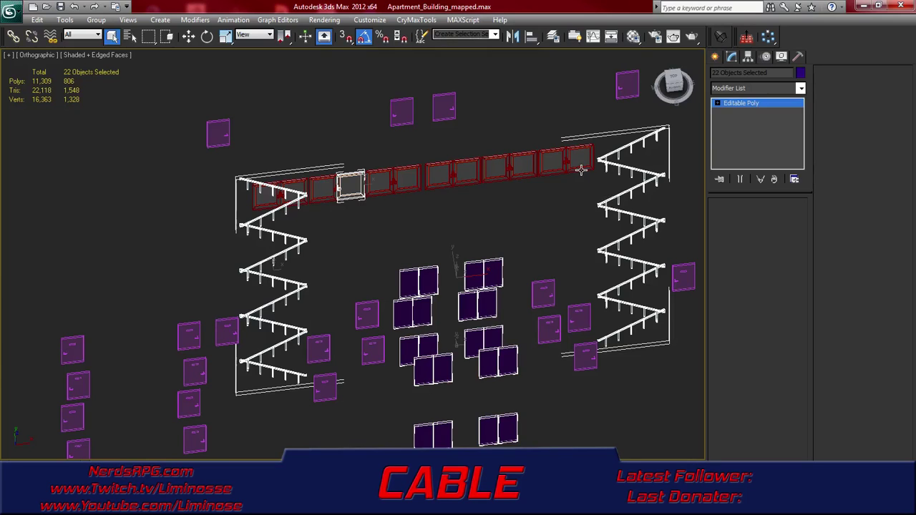
{"action": "left_click", "coordinate": [581, 169]}
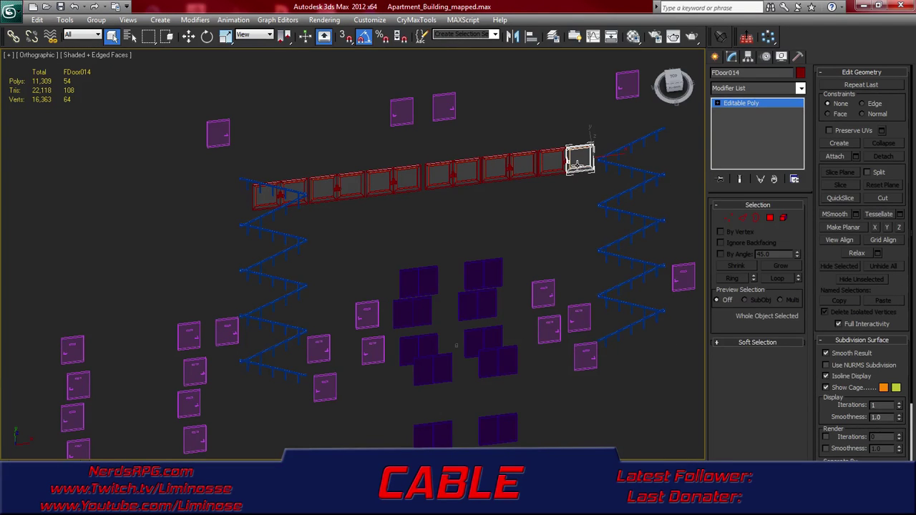
{"action": "left_click", "coordinate": [549, 170]}
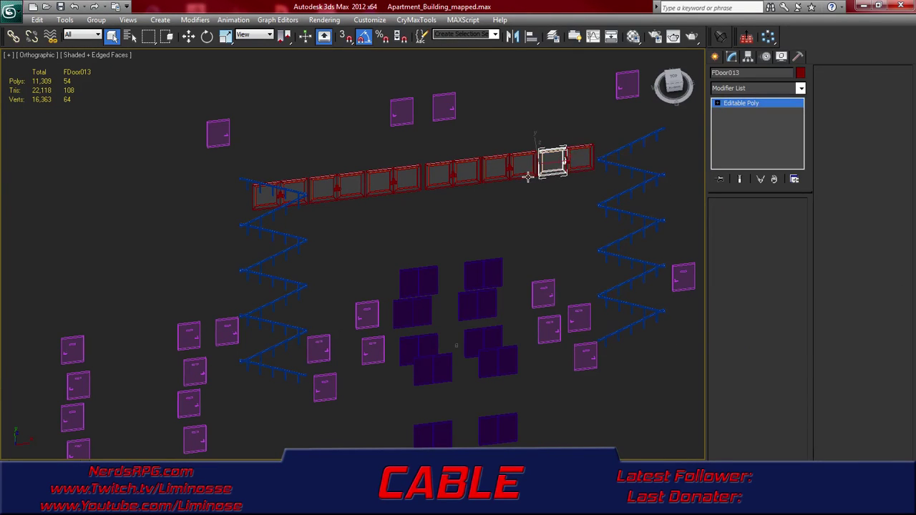
{"action": "left_click", "coordinate": [521, 177]}
{"action": "left_click", "coordinate": [495, 179]}
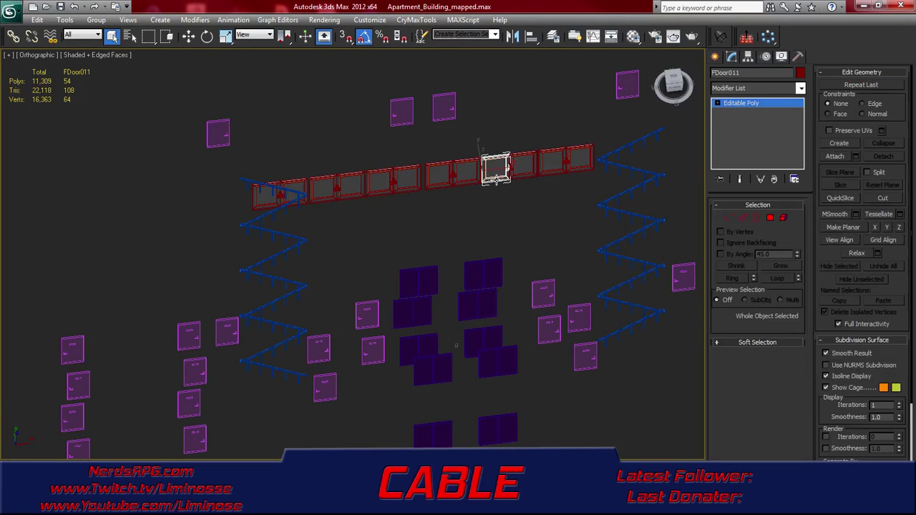
{"action": "key", "text": "ctrl+z"}
{"action": "key", "text": "ctrl+z"}
{"action": "key", "text": "ctrl+z"}
{"action": "key", "text": "ctrl+z"}
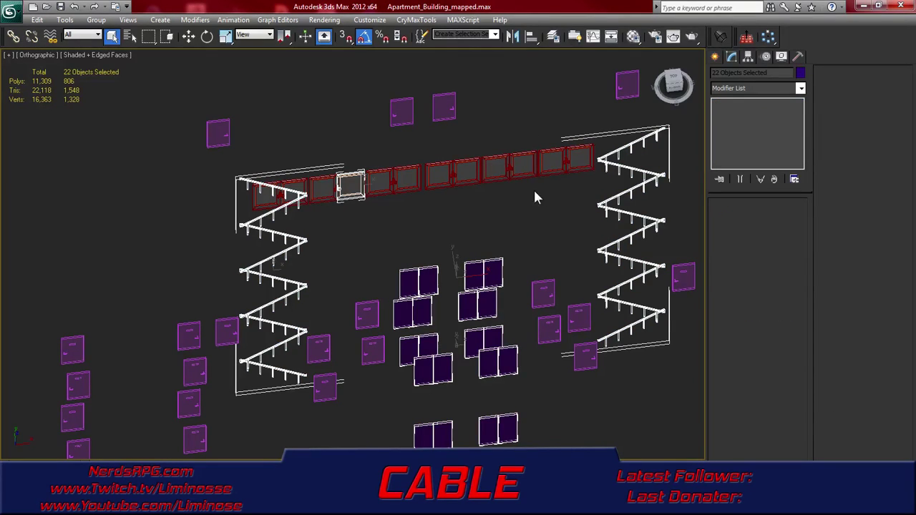
Apply a shared Unwrap UVW modifier to the selected purple doors, red door and handrails, and open its UV editor
{"action": "left_click", "coordinate": [767, 88]}
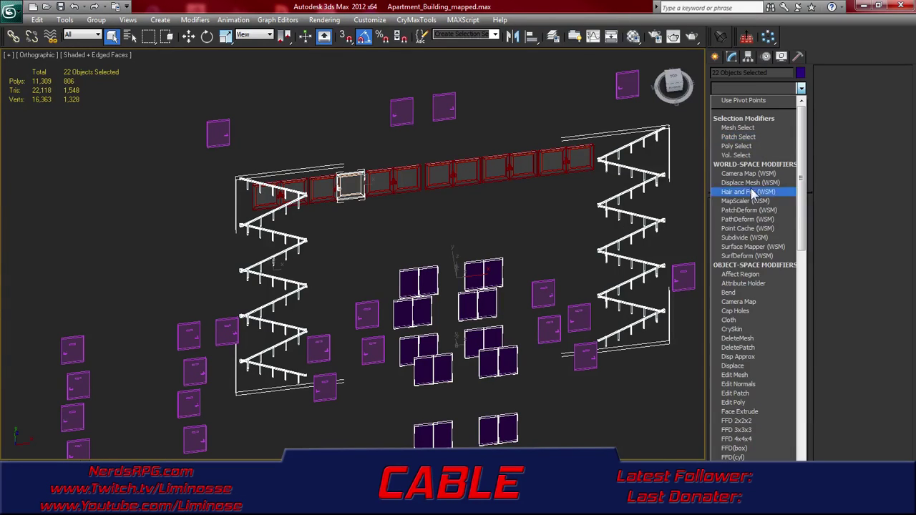
{"action": "scroll", "coordinate": [751, 286], "scroll_direction": "down", "scroll_amount": 10}
{"action": "left_click", "coordinate": [753, 387]}
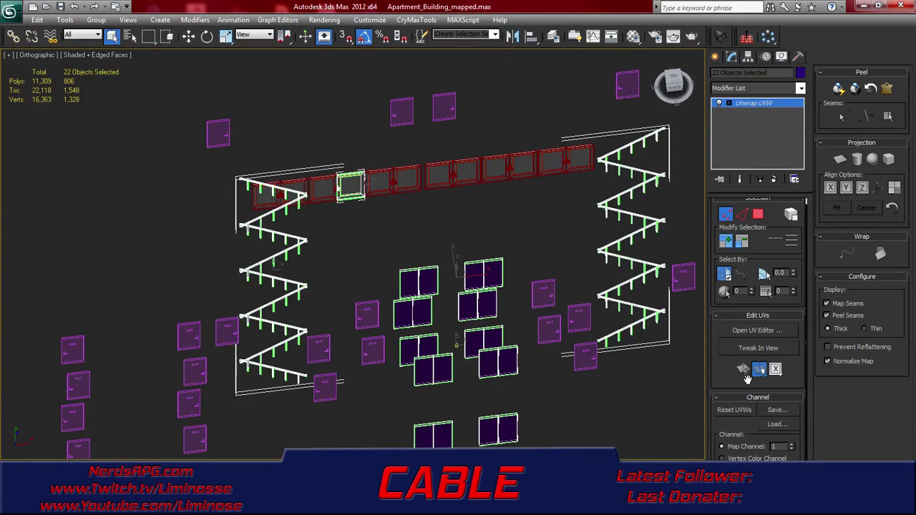
{"action": "left_click", "coordinate": [752, 324]}
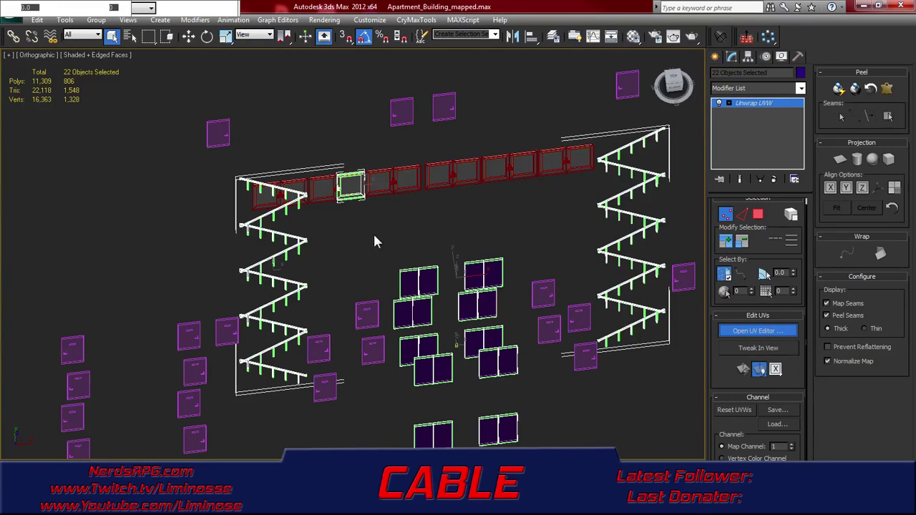
Remove the checker pattern texture from the UV editor's background
{"action": "middle_click_drag", "start_coordinate": [449, 305], "coordinate": [541, 289]}
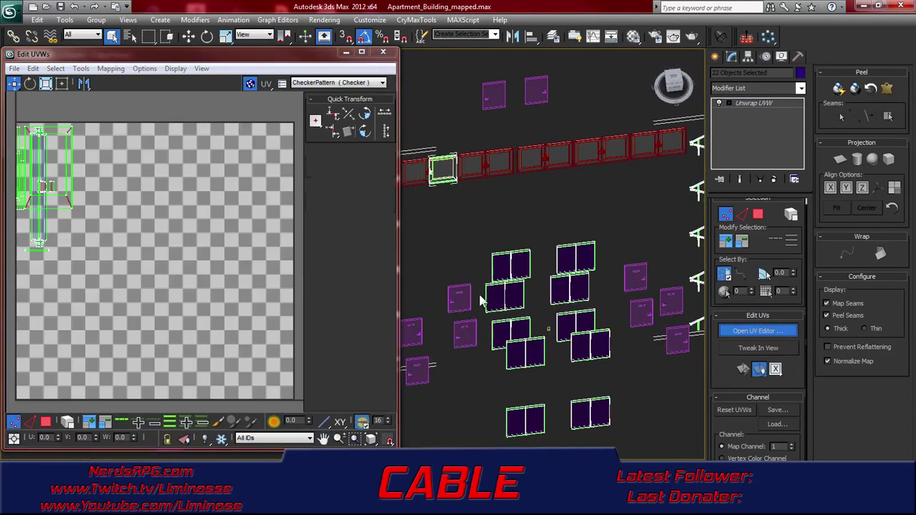
{"action": "left_click", "coordinate": [294, 83]}
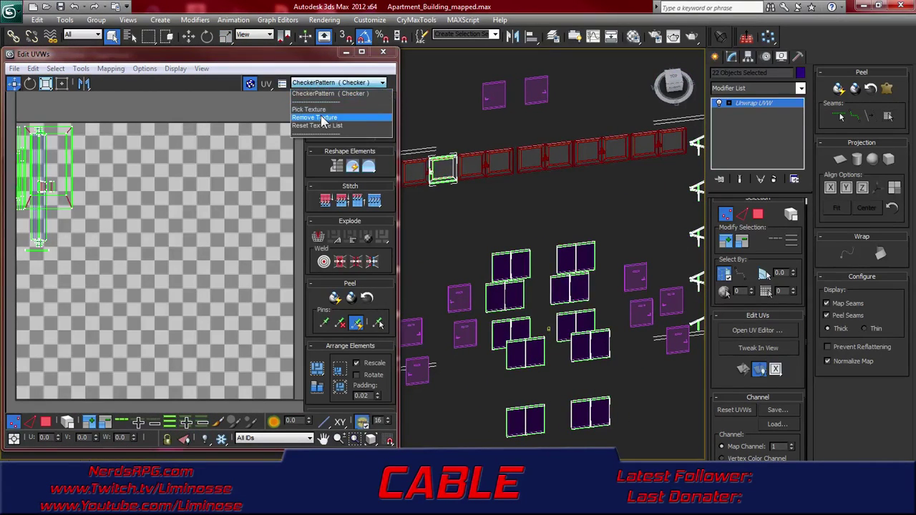
{"action": "left_click", "coordinate": [315, 120]}
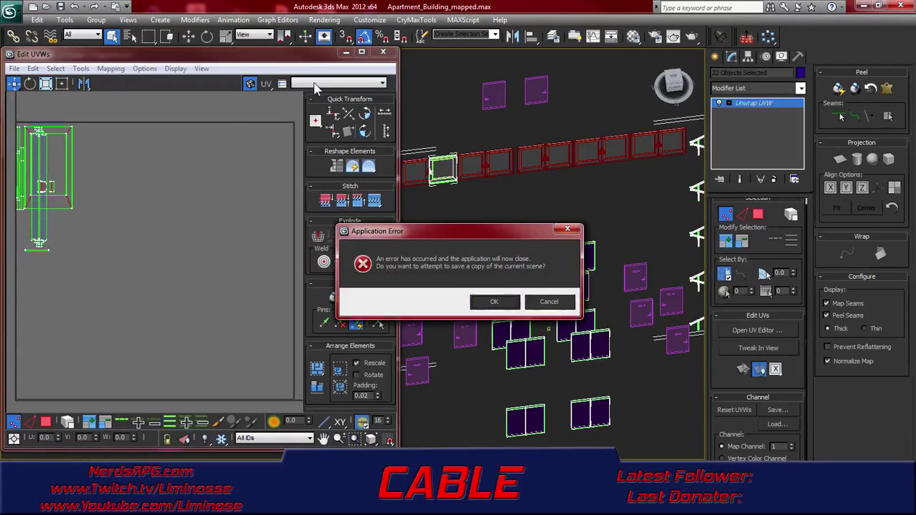
Save a recovery copy of the current scene after the application error and let 3ds Max close
{"action": "left_click", "coordinate": [486, 305]}
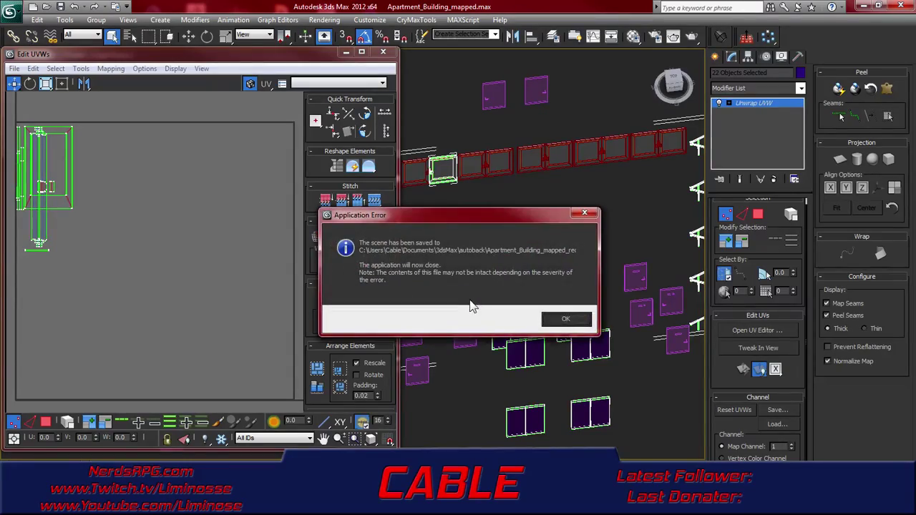
{"action": "left_click", "coordinate": [562, 320]}
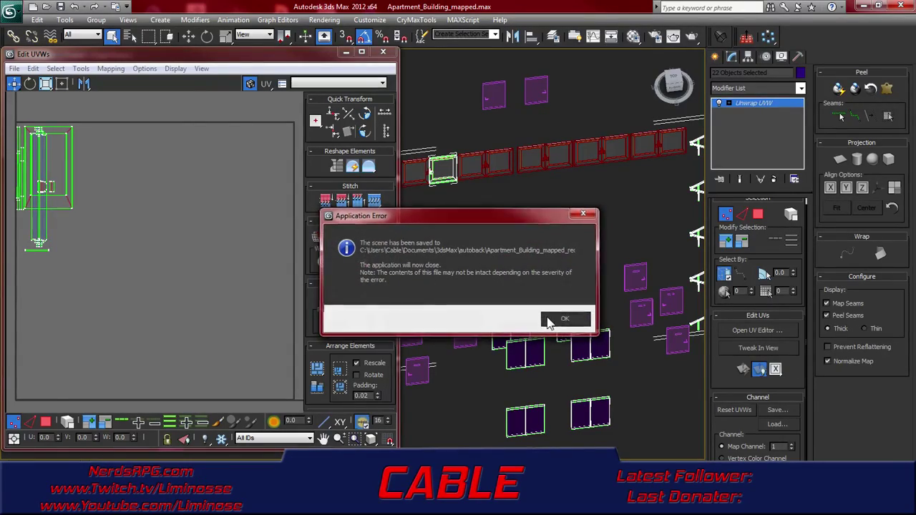
Dismiss the 3ds Max error report without sending it and relaunch 3ds Max 2012
{"action": "left_click", "coordinate": [569, 95]}
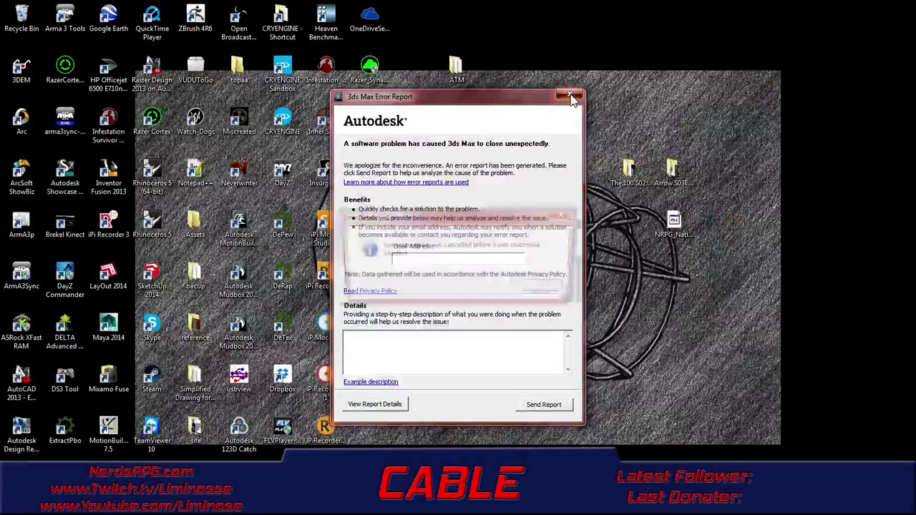
{"action": "left_click", "coordinate": [546, 286]}
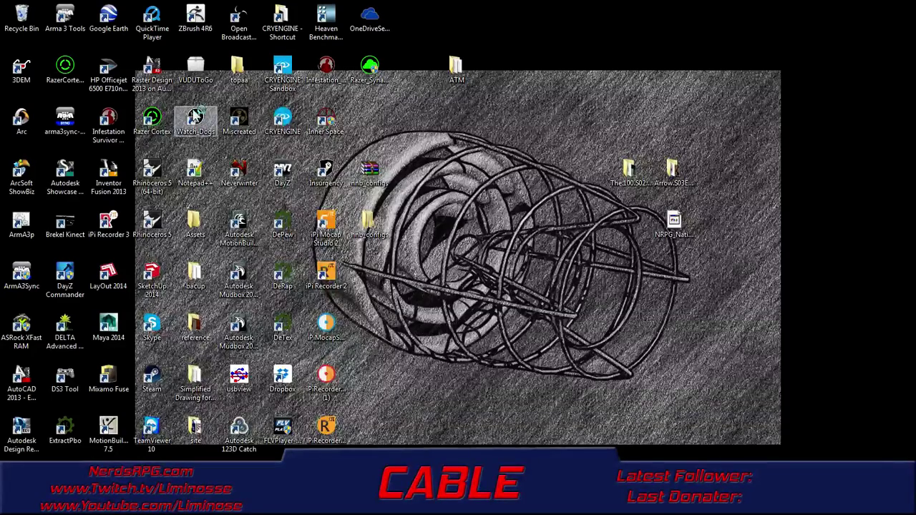
{"action": "double_click", "coordinate": [195, 116]}
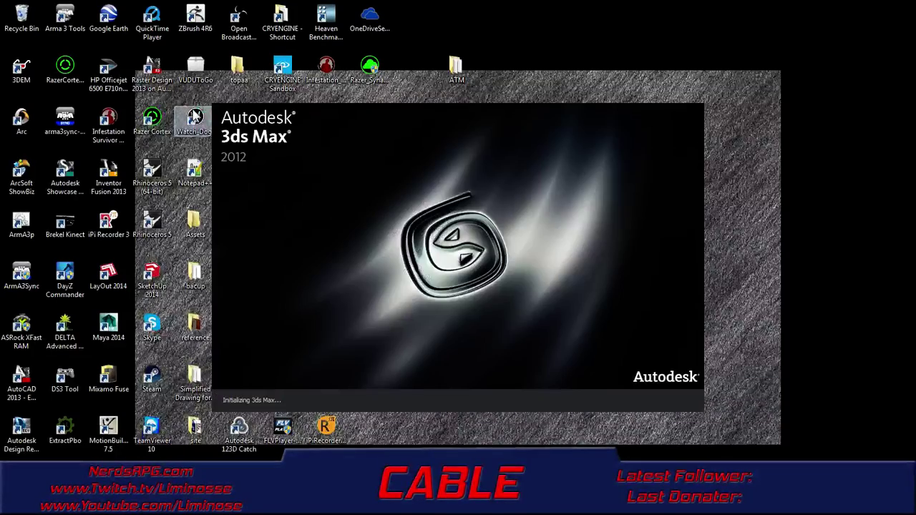